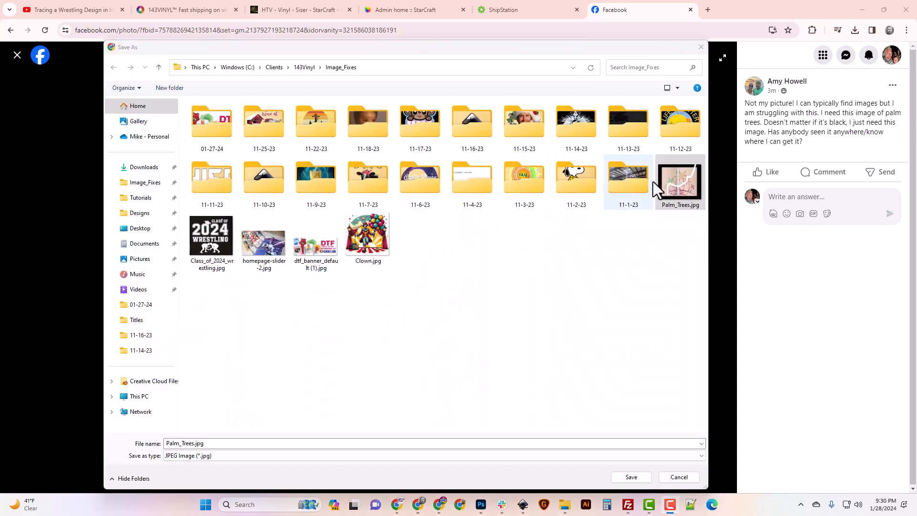
Step: Switch to Inkscape and import Palm_Trees.jpg from the Image_Fixes folder as an embedded image
left_click(524, 508)
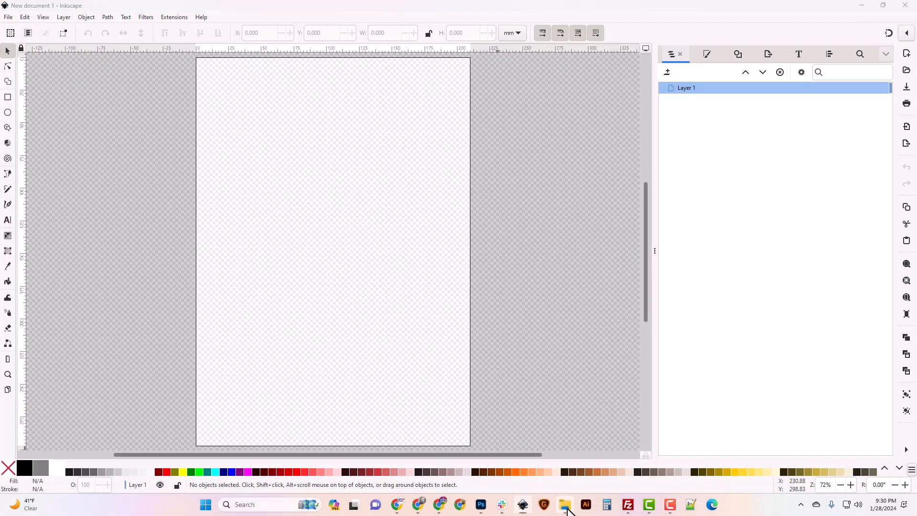
mouse_move(564, 512)
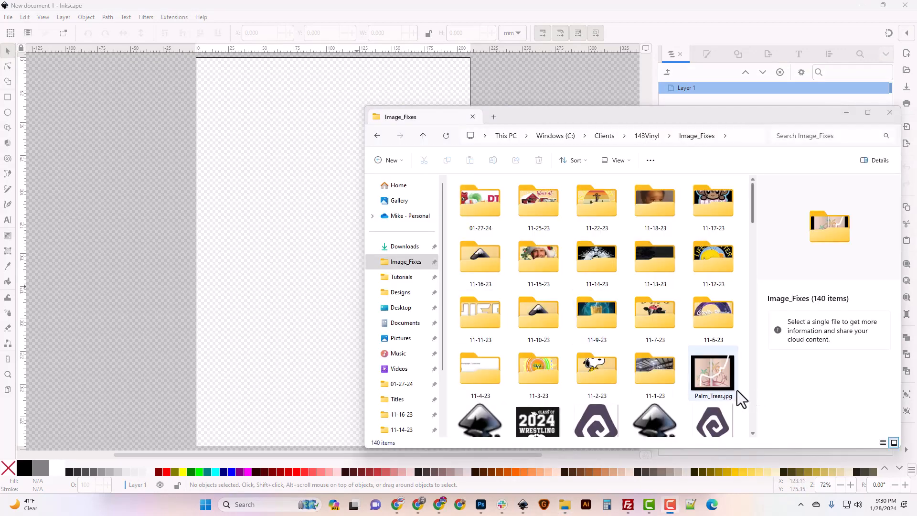
left_click(726, 385)
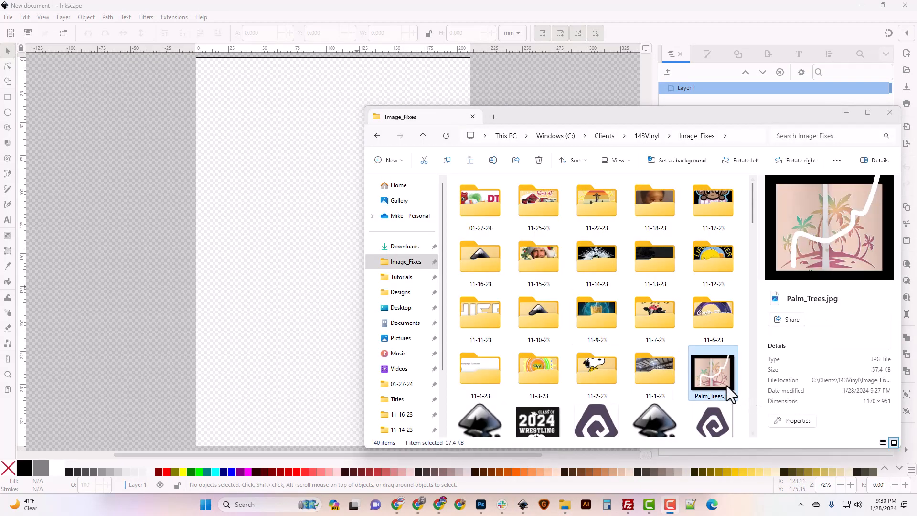
left_click_drag(727, 386, 94, 288)
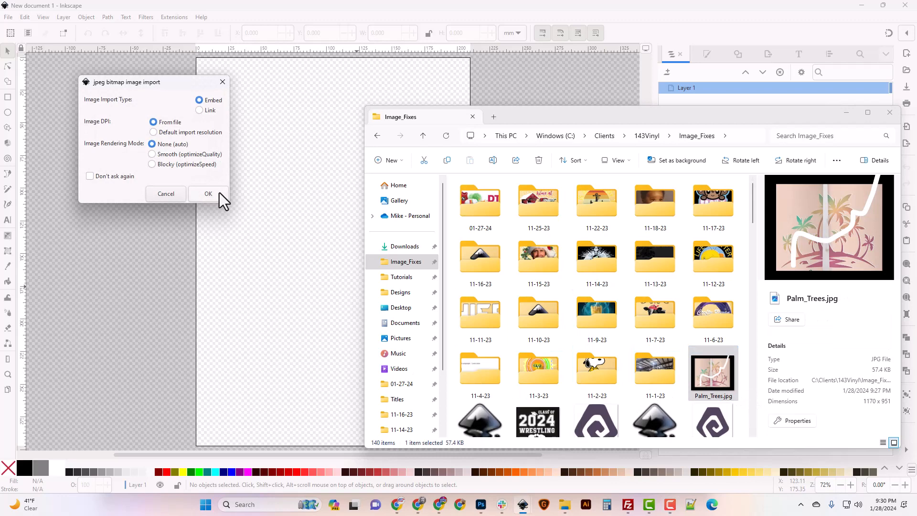
left_click(219, 192)
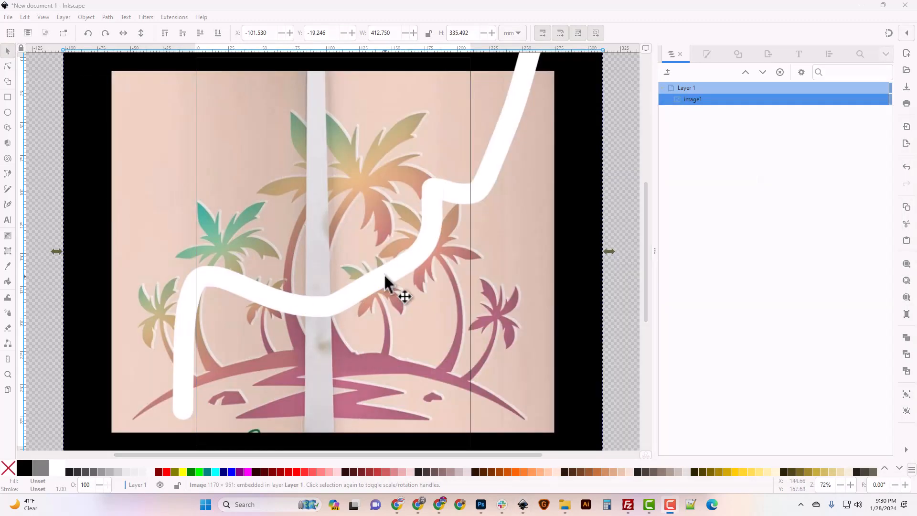
Step: Move the imported palm tree image off the page, into the empty canvas area beside its left edge
key("minus")
key("minus")
key("minus")
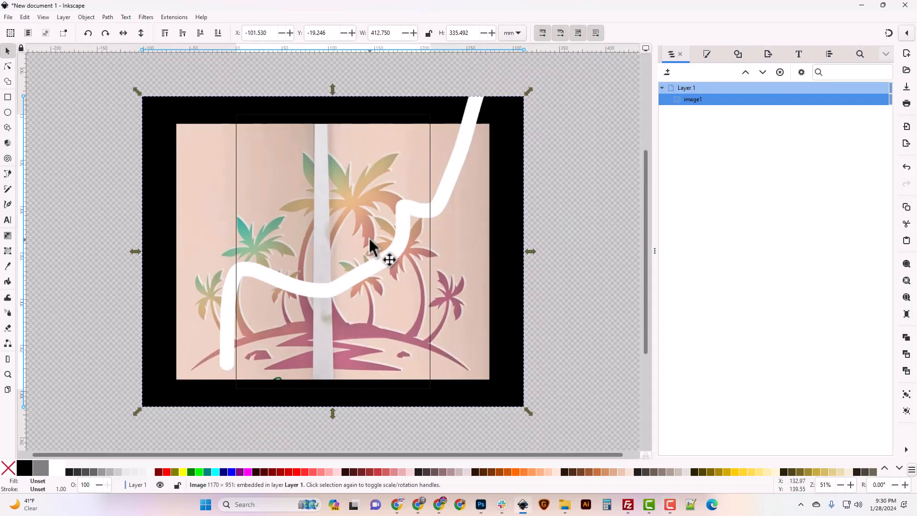
left_click_drag(399, 311, 215, 305)
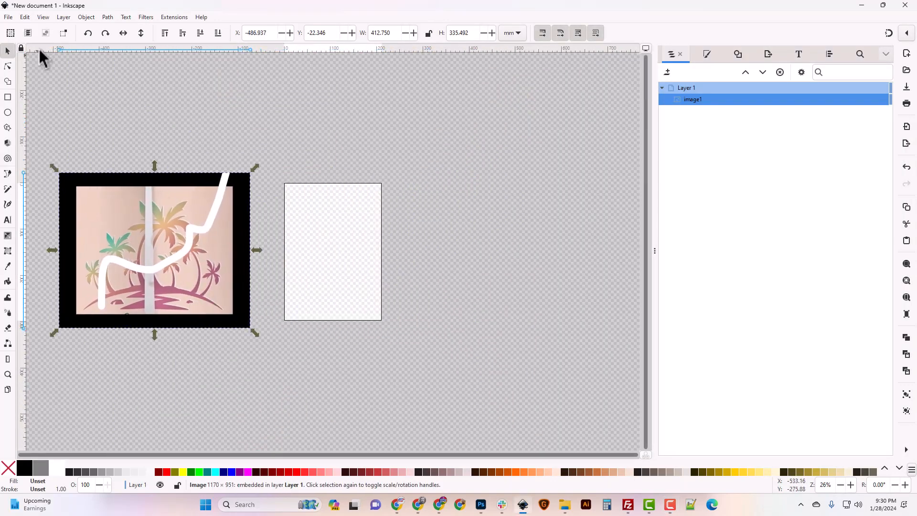
Step: Set both the page format units and the display units of the document to px
left_click(8, 17)
left_click(70, 210)
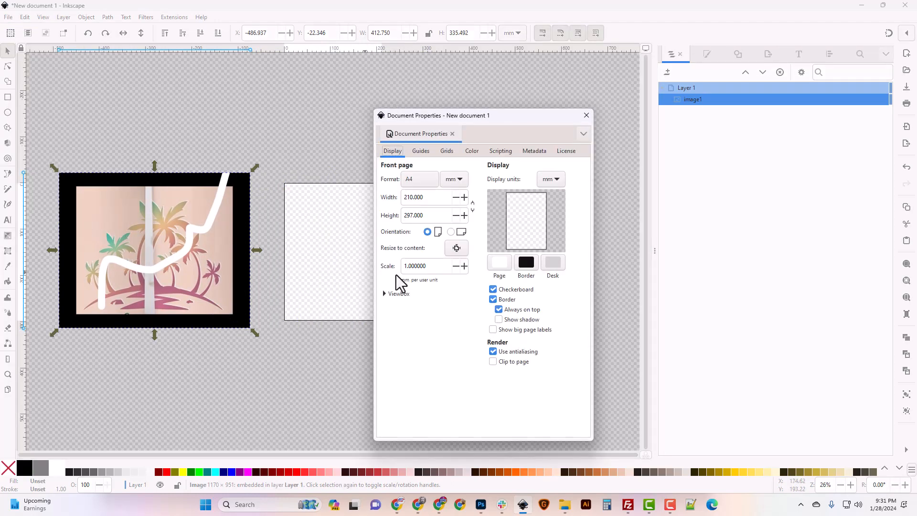
left_click(454, 180)
left_click(453, 201)
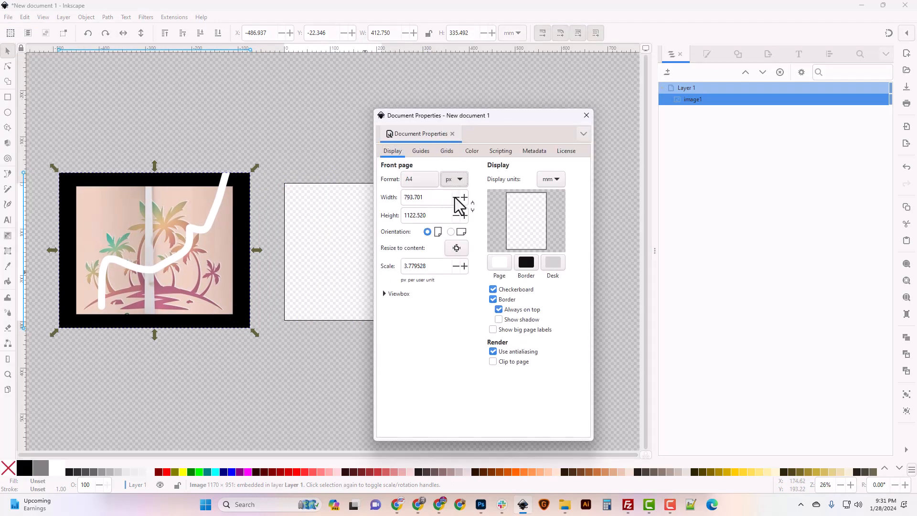
left_click(556, 179)
left_click(549, 203)
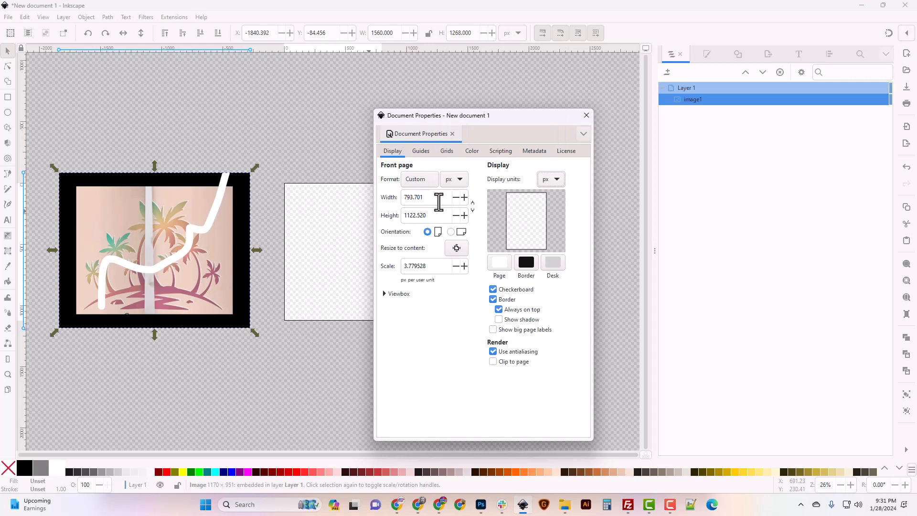
Step: Set the page size to 1920 px wide by 1200 px high and close the document properties
double_click(436, 199)
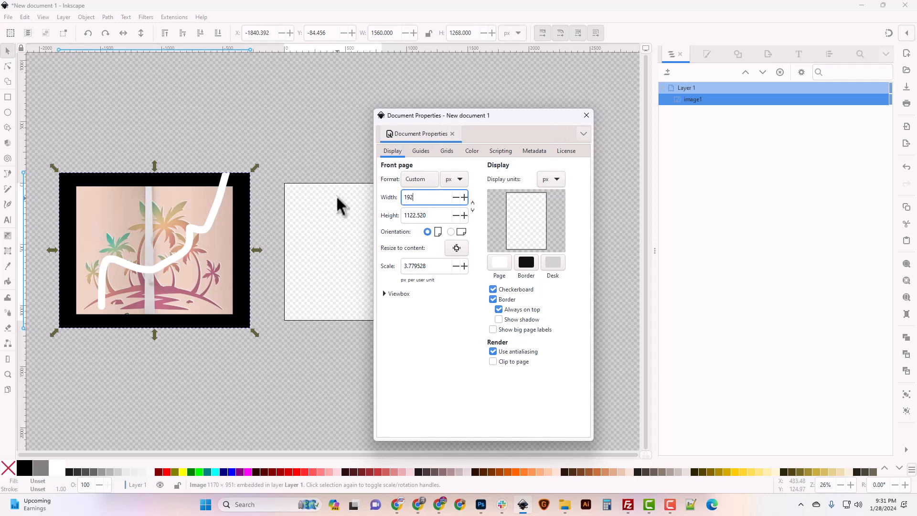
type("1920")
key("Tab")
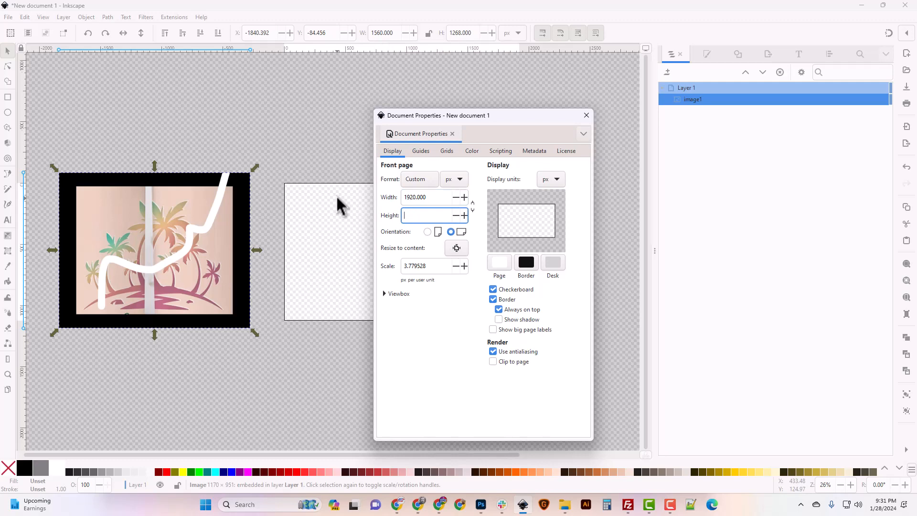
key("Return")
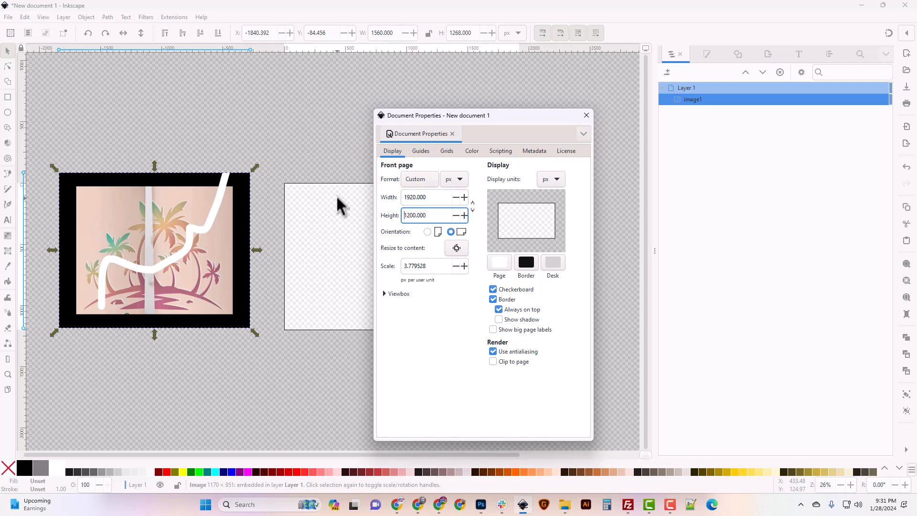
left_click(586, 115)
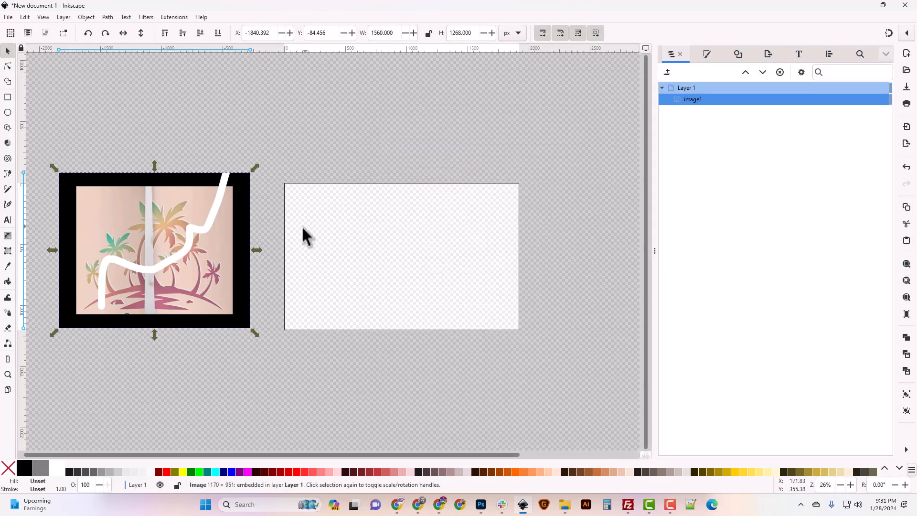
Step: Shift the reference image slightly down and closer to the page, and set the Pen tool to Spiro path mode
left_click_drag(197, 262, 206, 282)
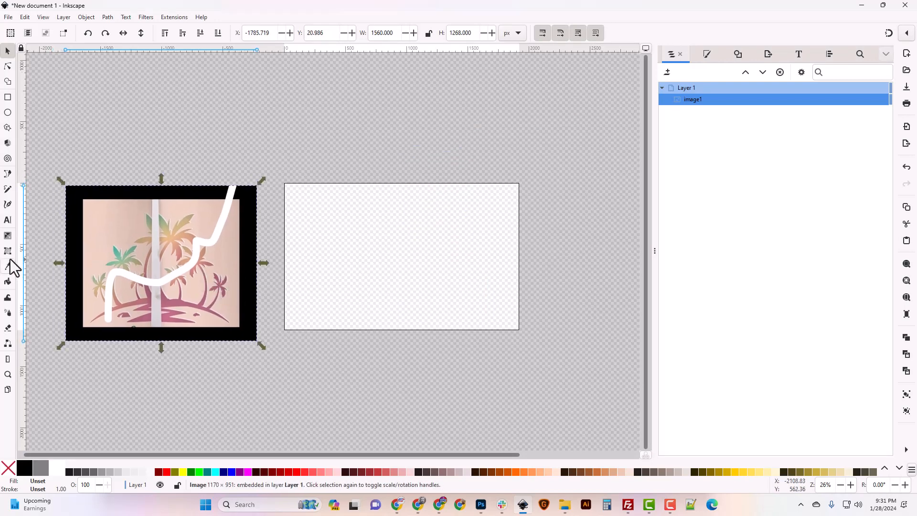
left_click(8, 173)
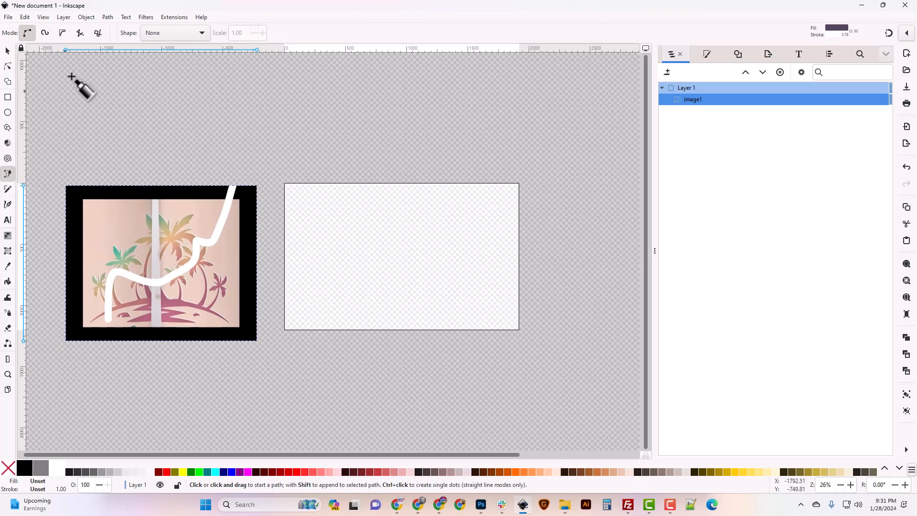
left_click(46, 34)
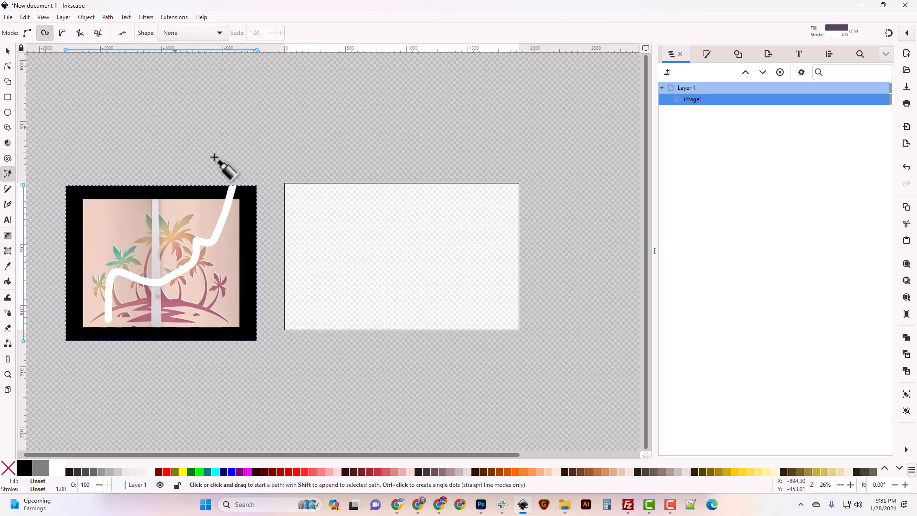
left_click(323, 313)
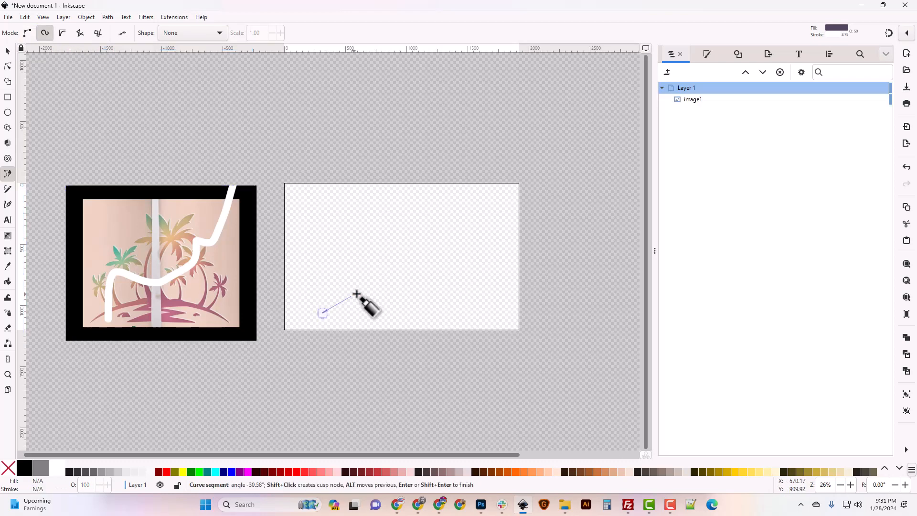
left_click(396, 289)
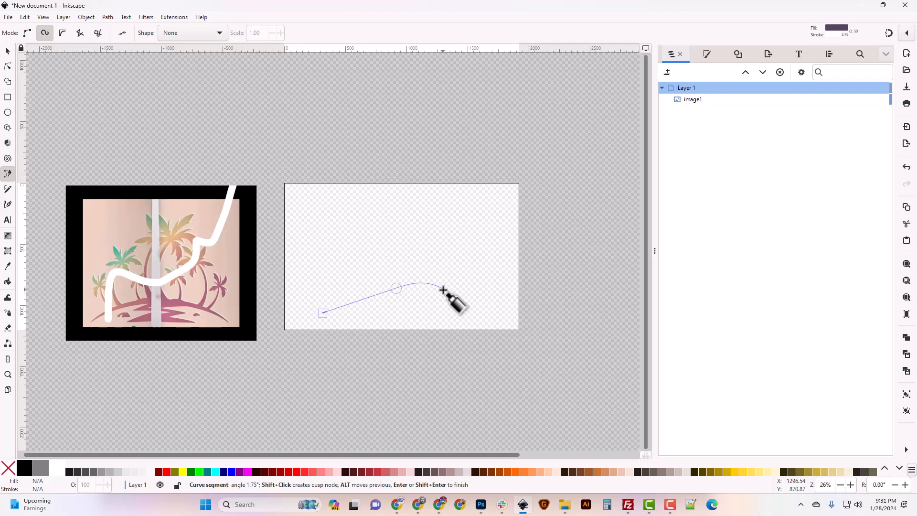
key("Escape")
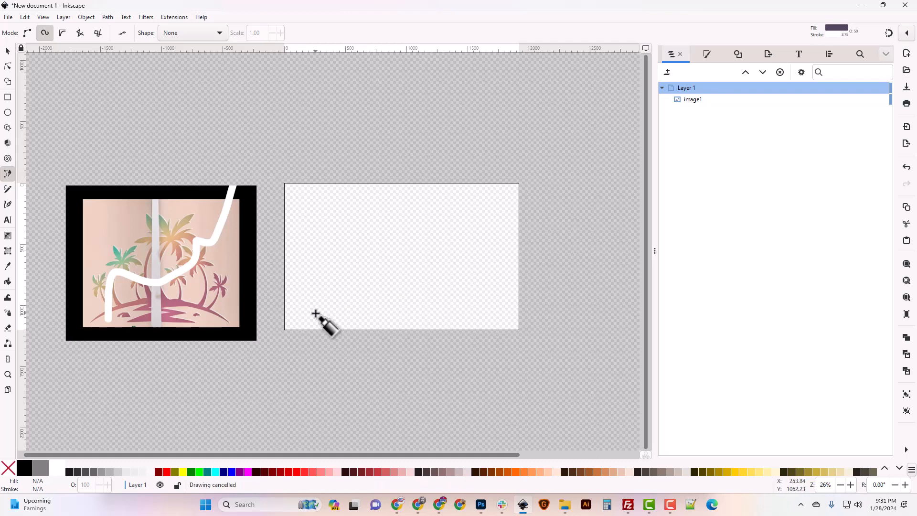
left_click(315, 313)
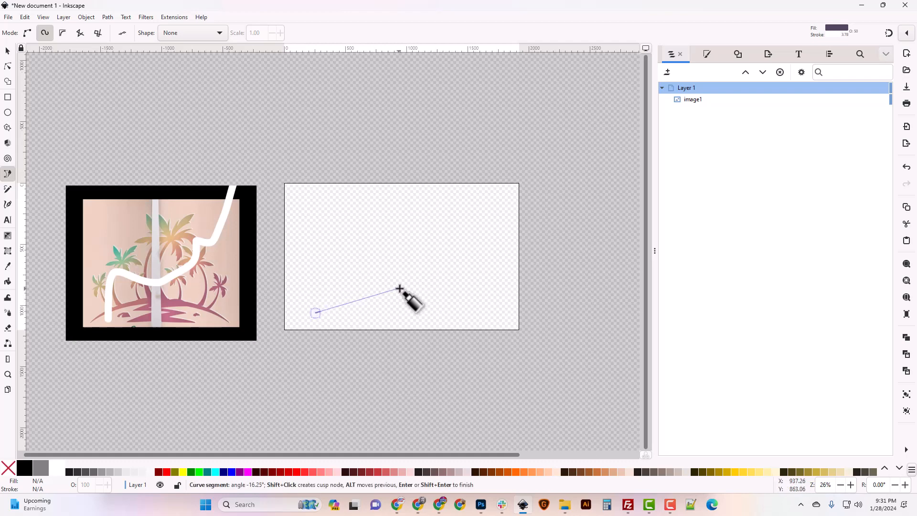
left_click(415, 287)
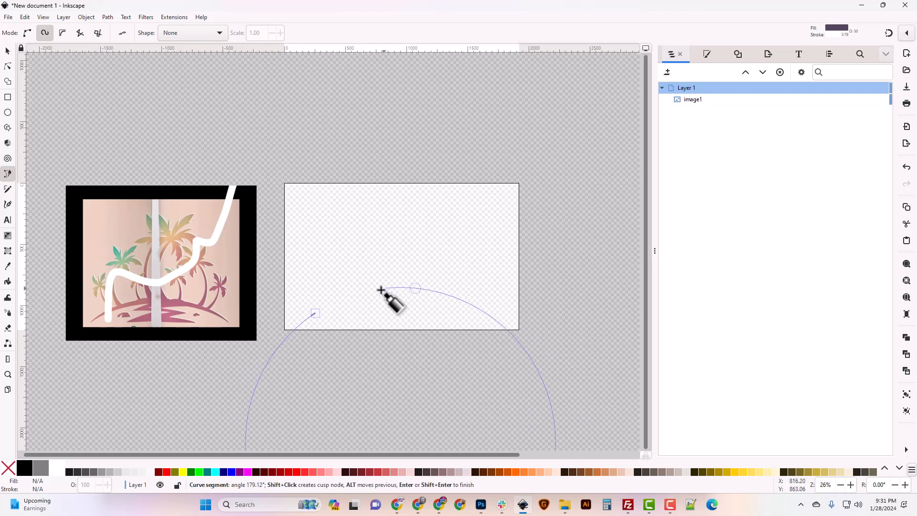
key("Escape")
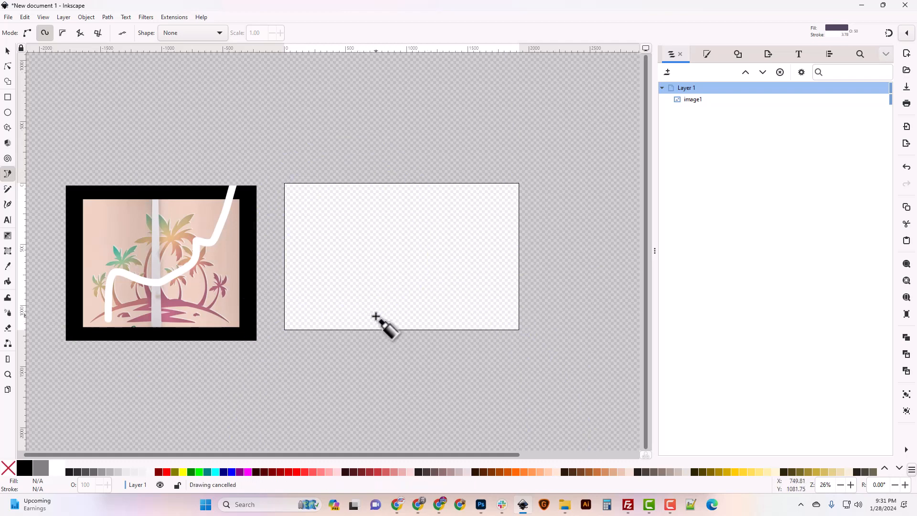
Step: Draw a four-node Spiro arc about 1580 px wide across the lower part of the page as the island's curved ground
left_click(315, 313)
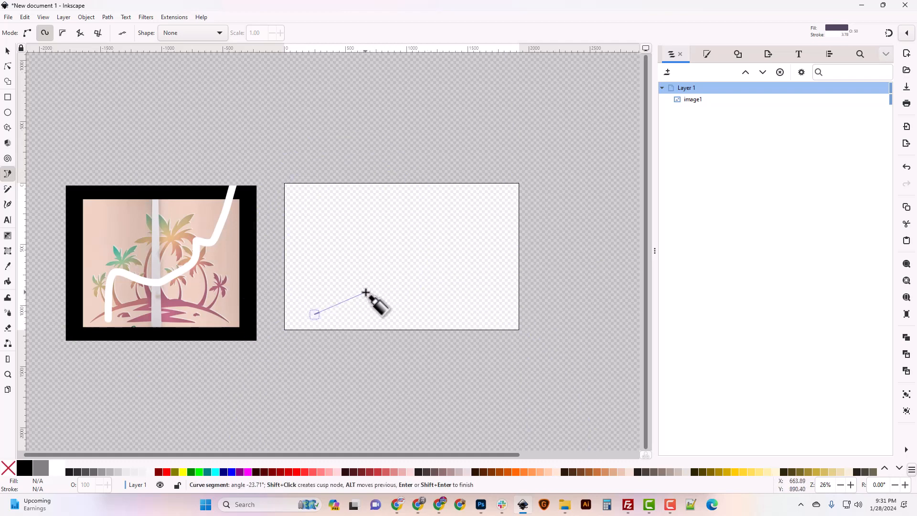
left_click(365, 292)
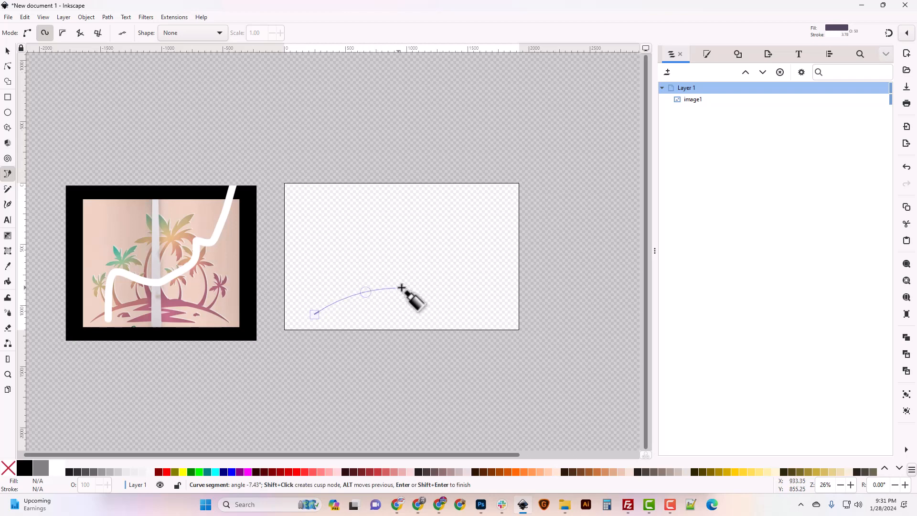
left_click(449, 289)
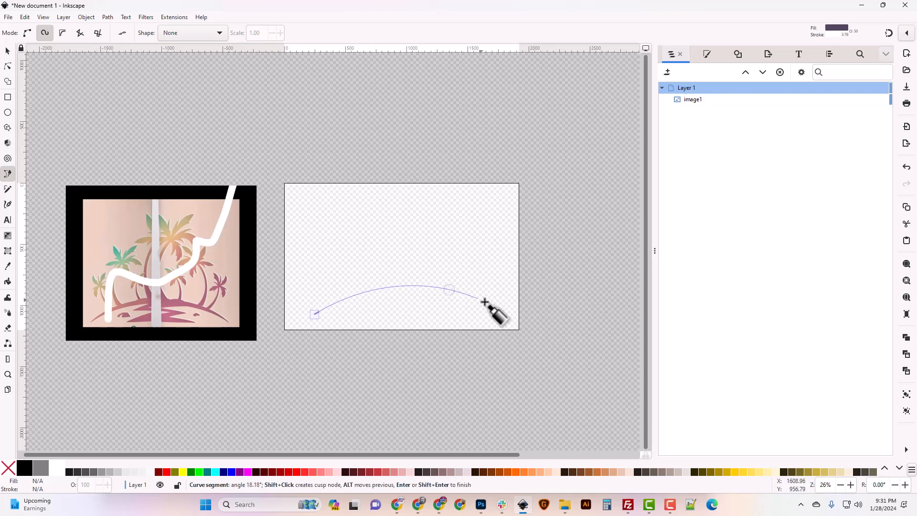
left_click(507, 318)
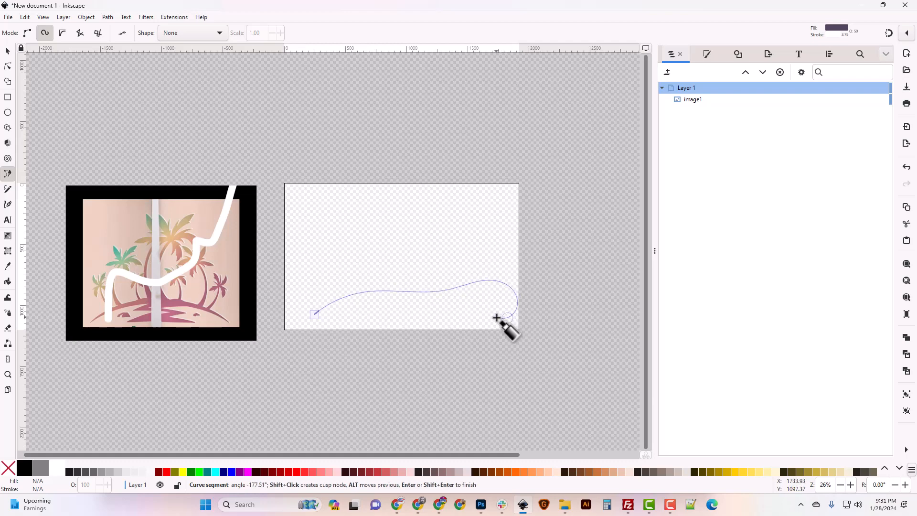
key("Return")
key("plus")
key("plus")
key("plus")
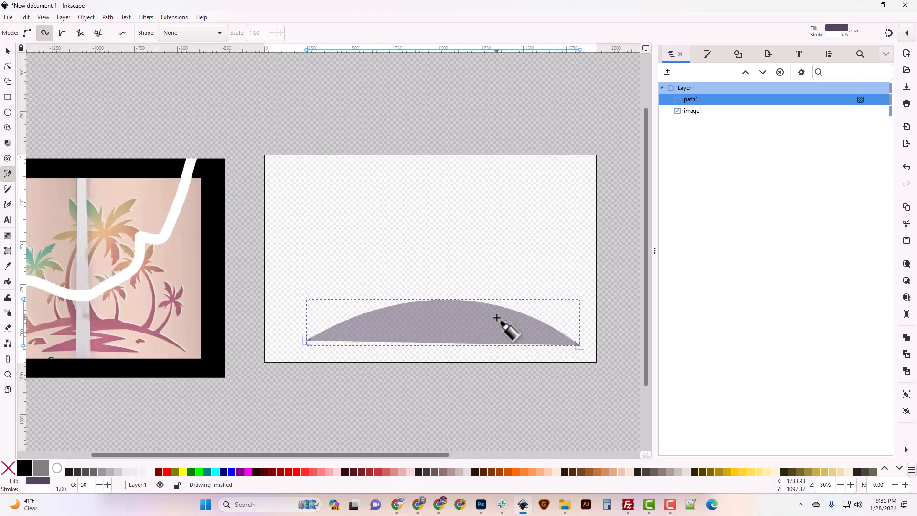
key("minus")
key("minus")
key("minus")
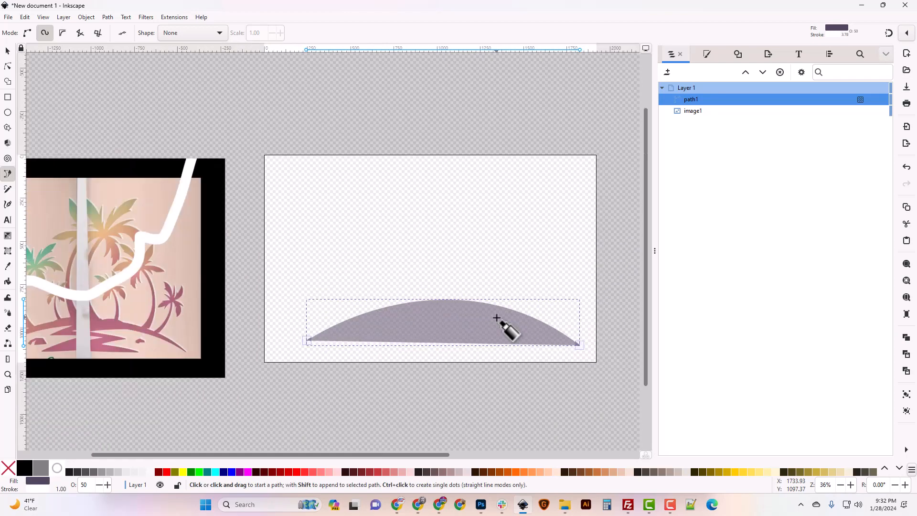
Step: Lower the arc's left end node until it is level with its right end node
left_click(8, 66)
left_click_drag(317, 319, 317, 322)
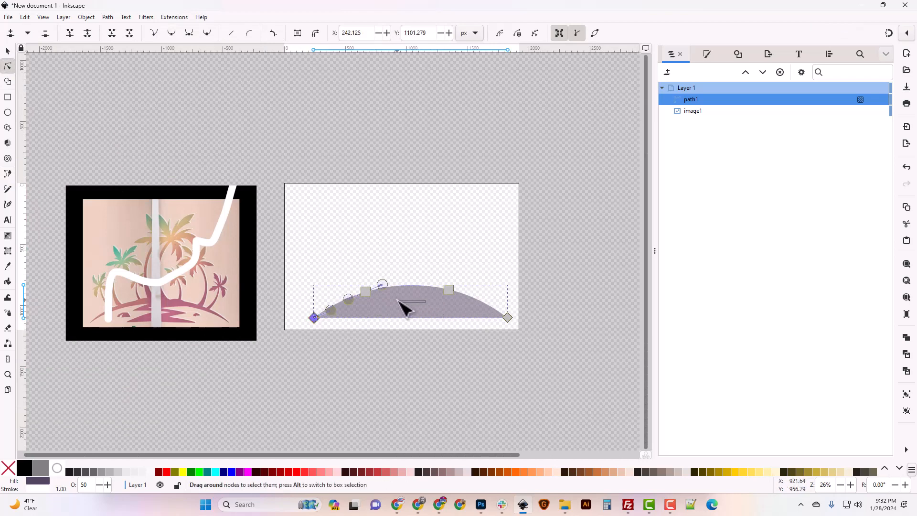
left_click(420, 297)
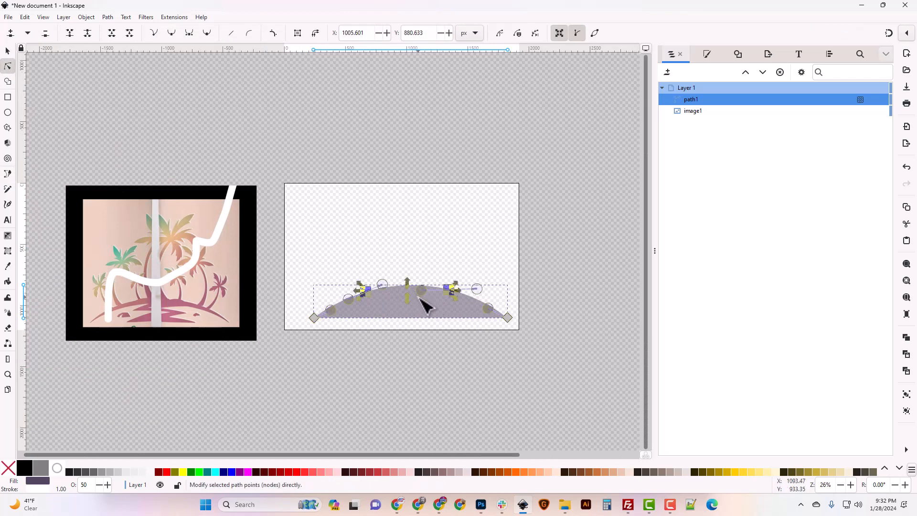
Step: Move the arc left to centre it horizontally on the page, at about X 167 px
left_click(8, 52)
left_click_drag(413, 299, 407, 296)
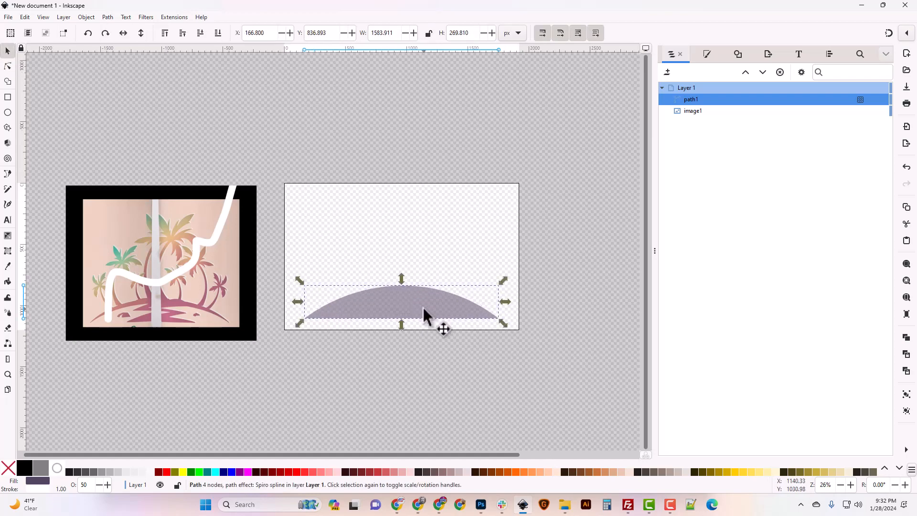
key("plus")
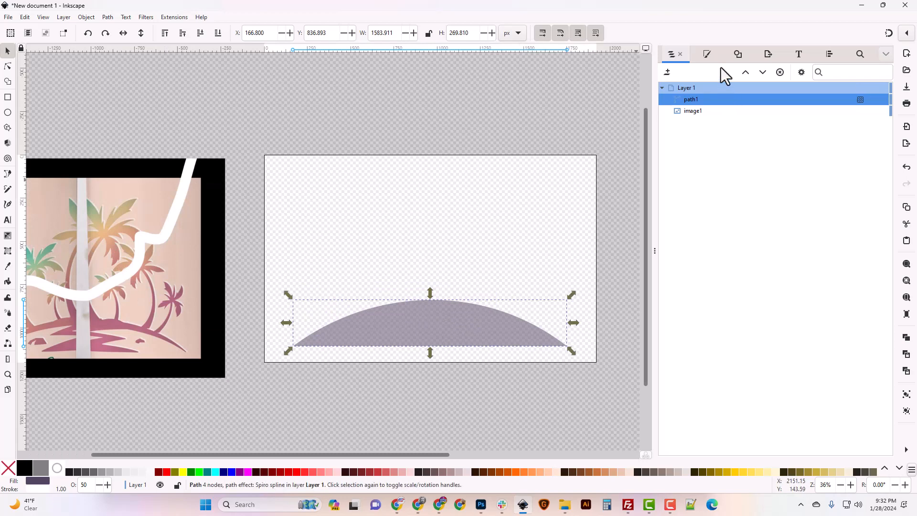
Step: Remove the arc's fill and set its stroke to a flat black with R, G and B at 0
left_click(708, 55)
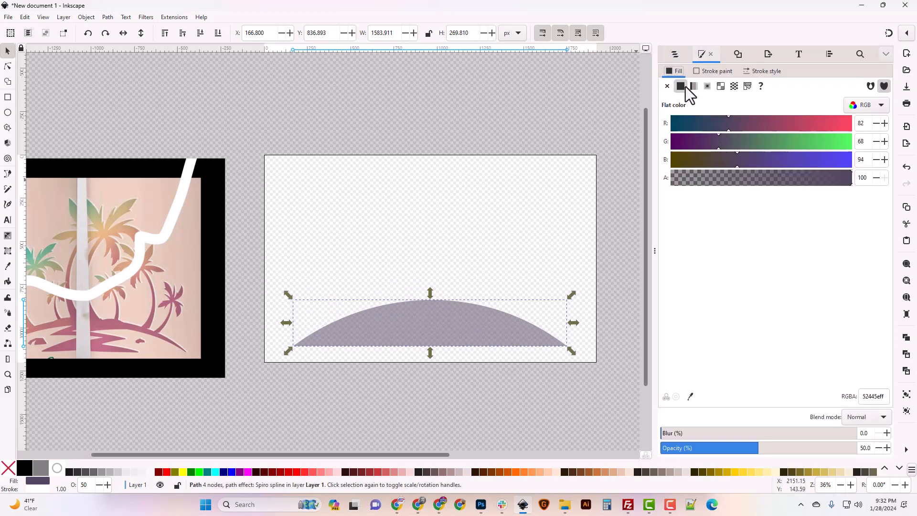
left_click(667, 86)
left_click(714, 72)
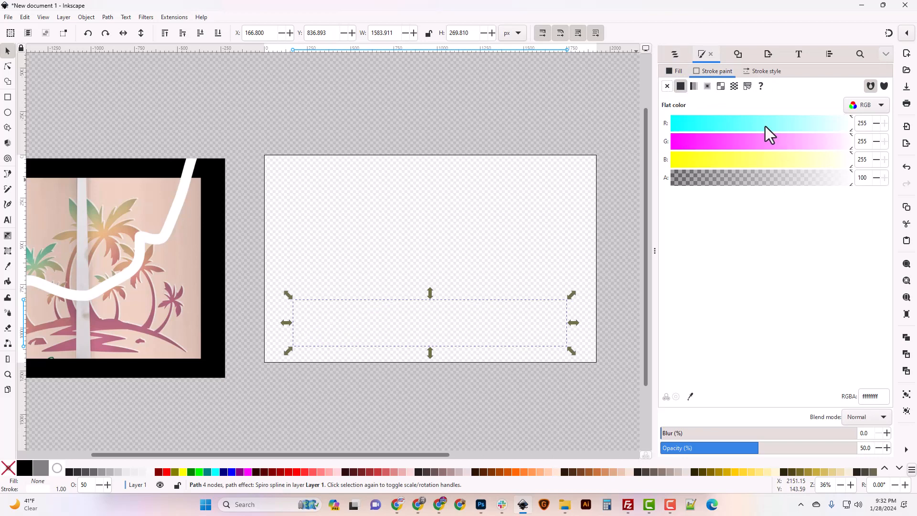
left_click_drag(765, 126, 617, 126)
left_click_drag(693, 139, 640, 142)
left_click_drag(694, 159, 617, 169)
Step: Switch the arc's stroke width unit to px and set the width to 4 px
left_click(763, 75)
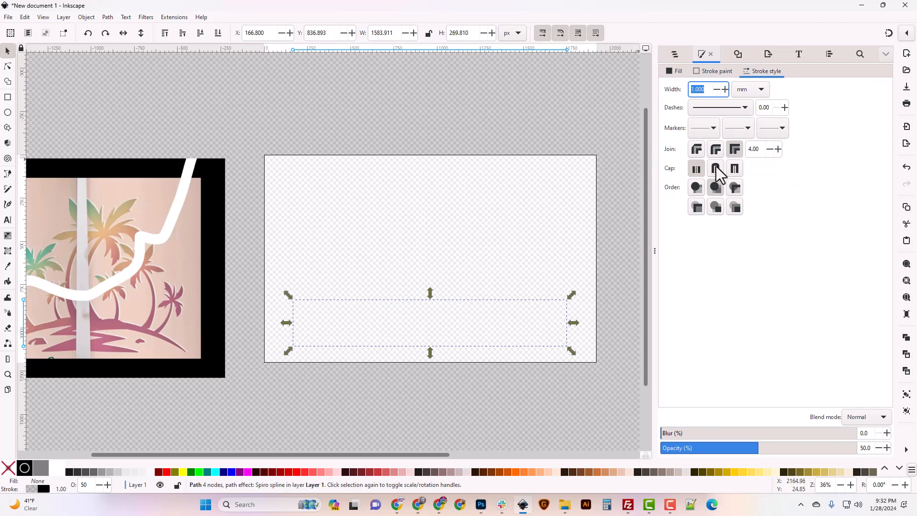
left_click(760, 92)
left_click(760, 105)
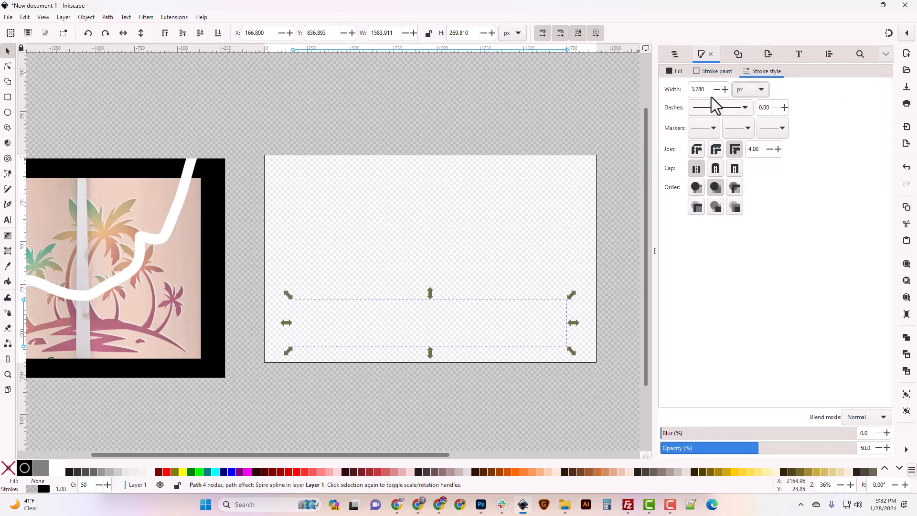
type("4")
key("Return")
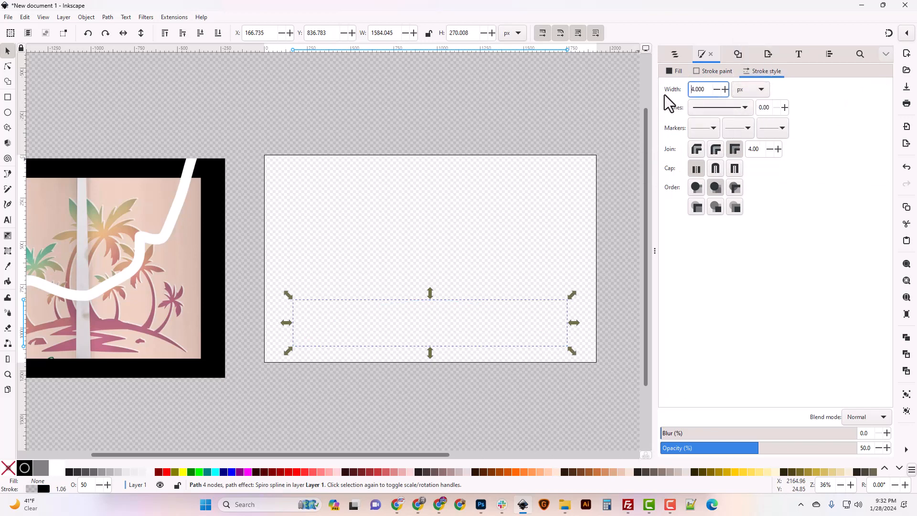
Step: Make the arc's black stroke fully opaque by setting its RGBA value to 000000FF
left_click(710, 73)
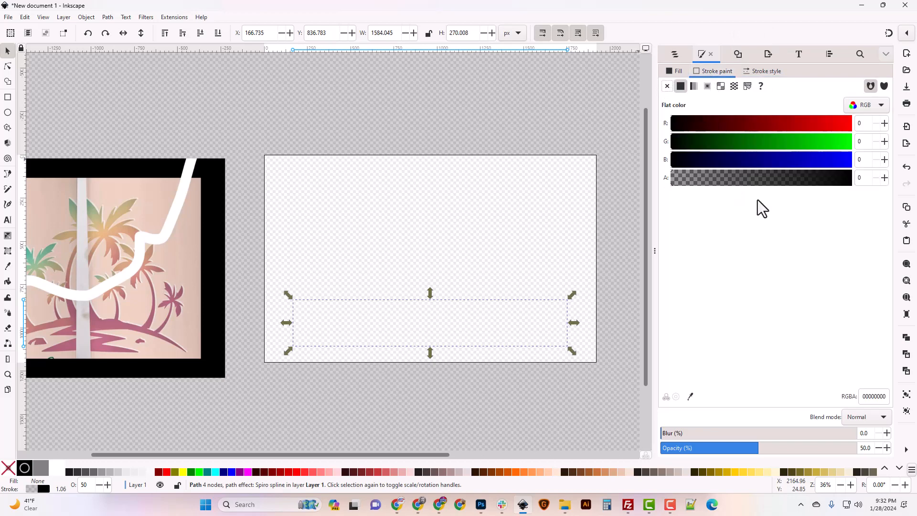
left_click(433, 326)
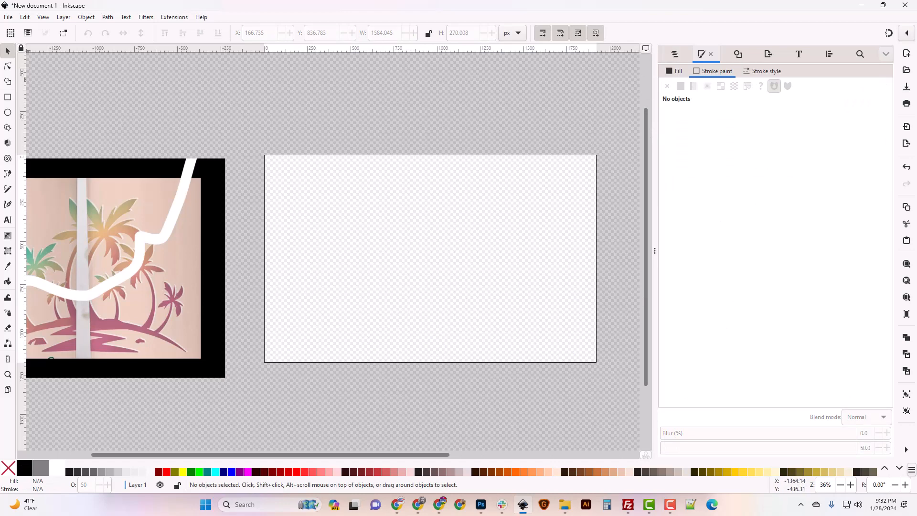
left_click(684, 54)
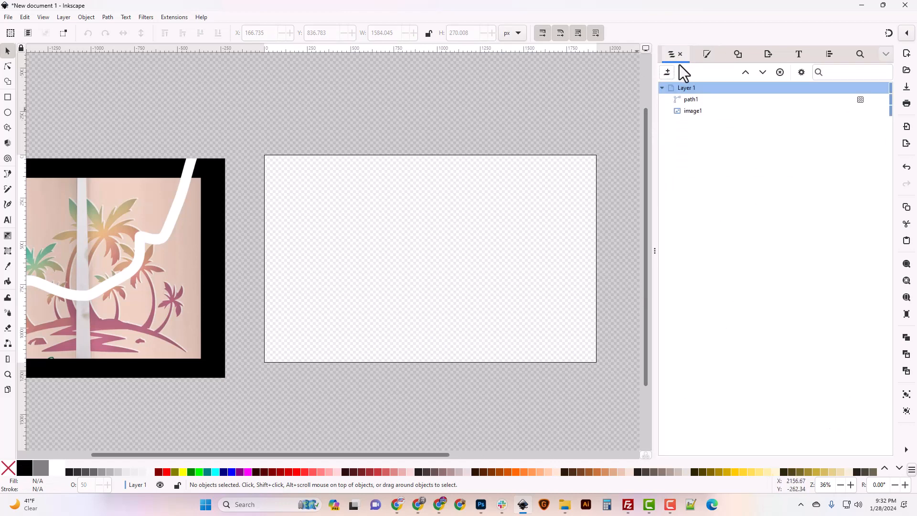
left_click(696, 100)
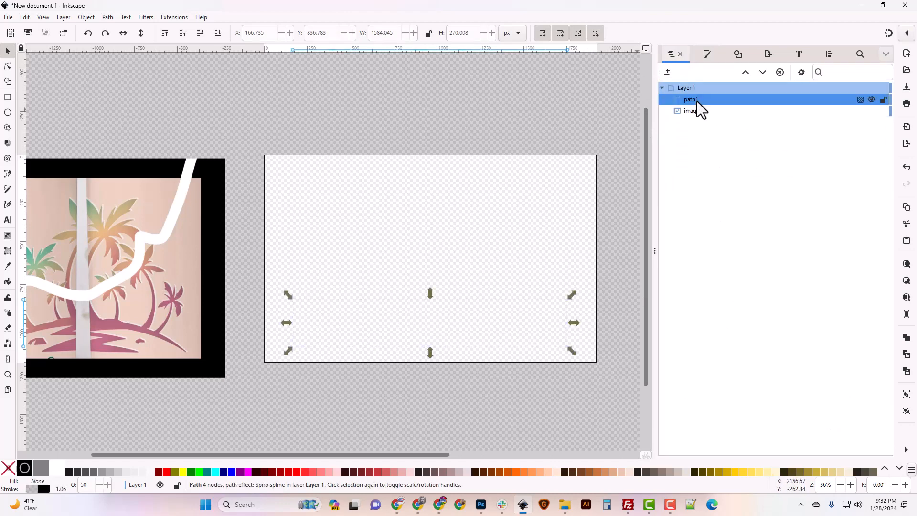
left_click(708, 55)
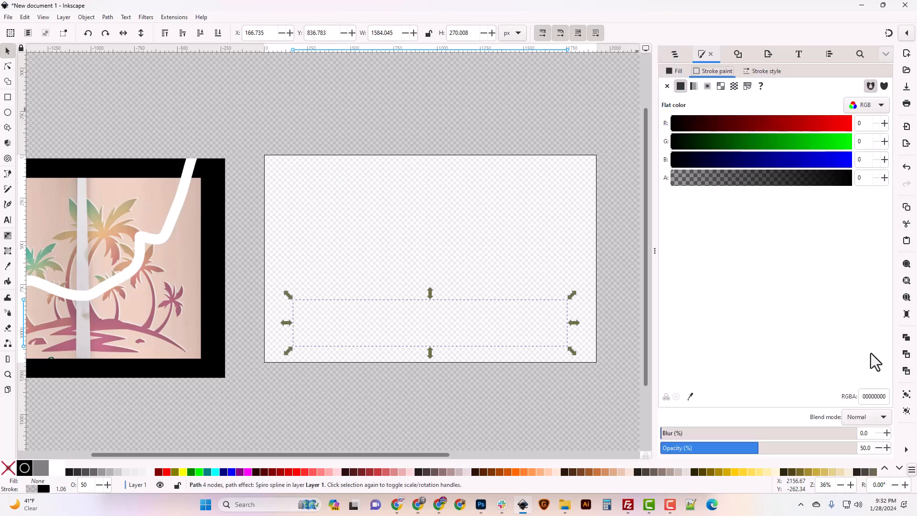
left_click(882, 396)
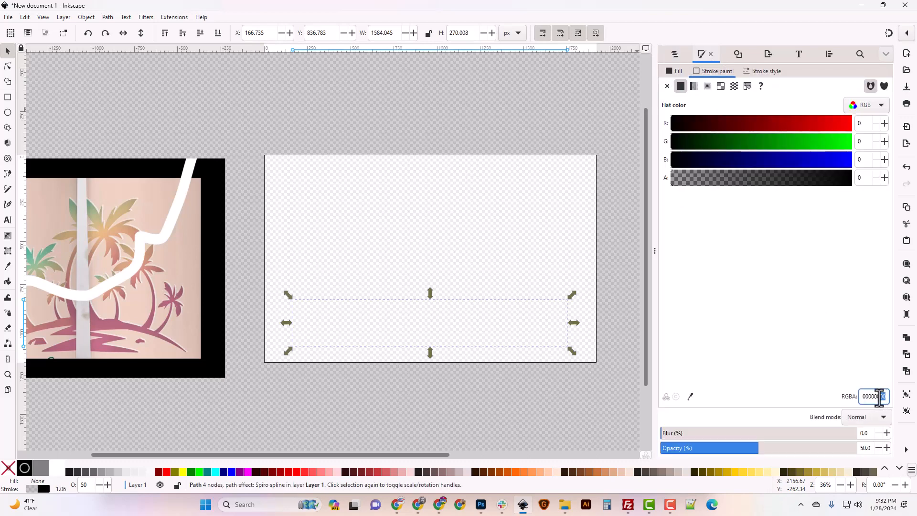
type("f")
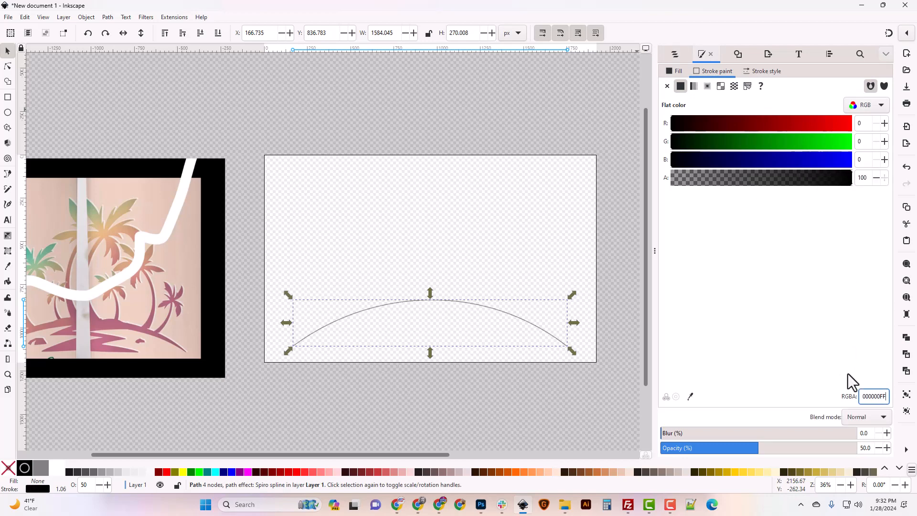
Step: Set the arc's stroke width to 5 px and deselect the arc
left_click(756, 74)
left_click_drag(691, 90, 707, 90)
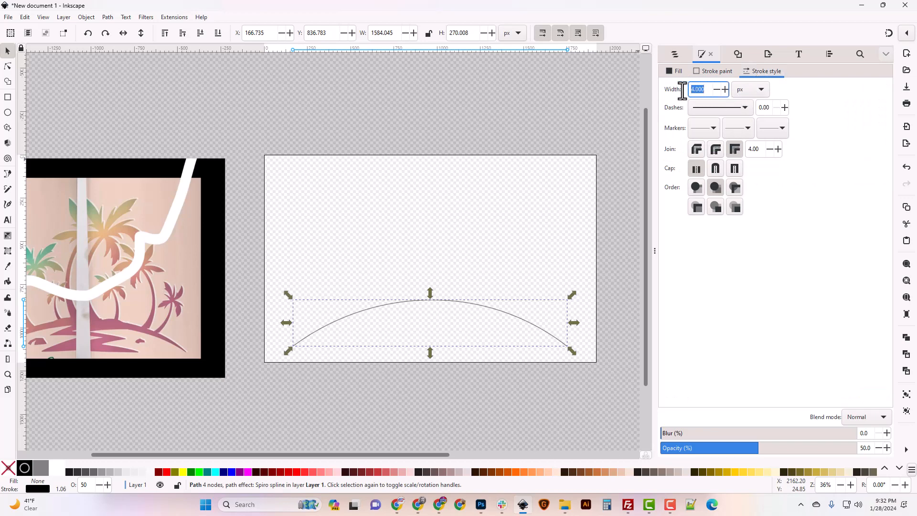
key("Return")
left_click(463, 285)
Step: Flatten the arc by lowering its upper edge to a height of about 247 px, keeping its ends in place
key("plus")
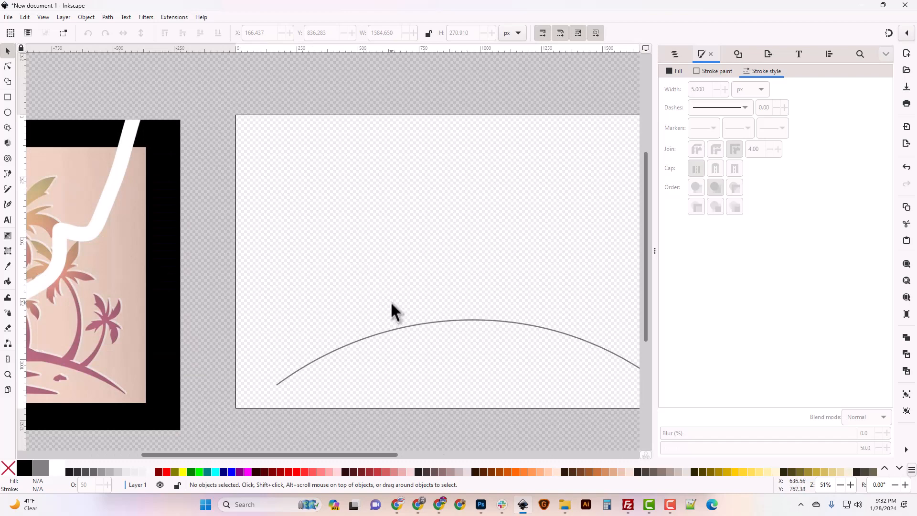
left_click_drag(289, 457, 252, 457)
key("minus")
key("minus")
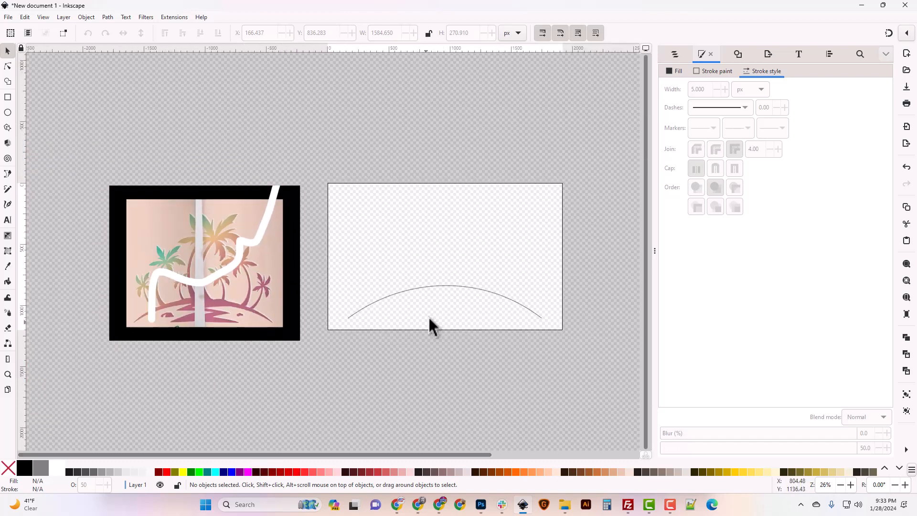
left_click(455, 290)
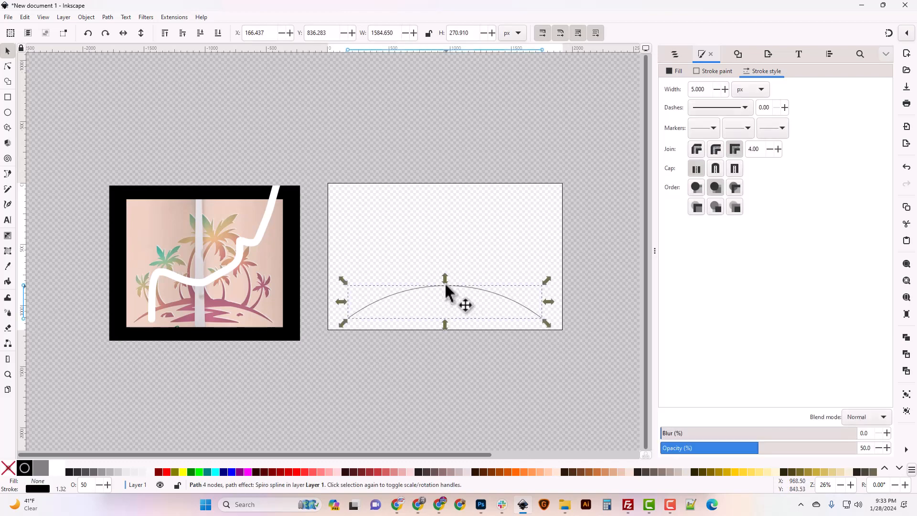
left_click_drag(444, 279, 447, 295)
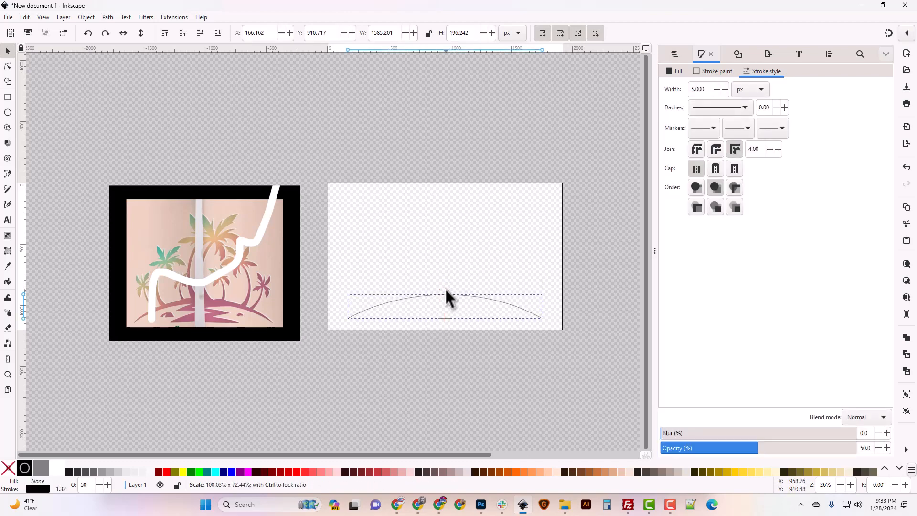
left_click_drag(446, 289, 445, 281)
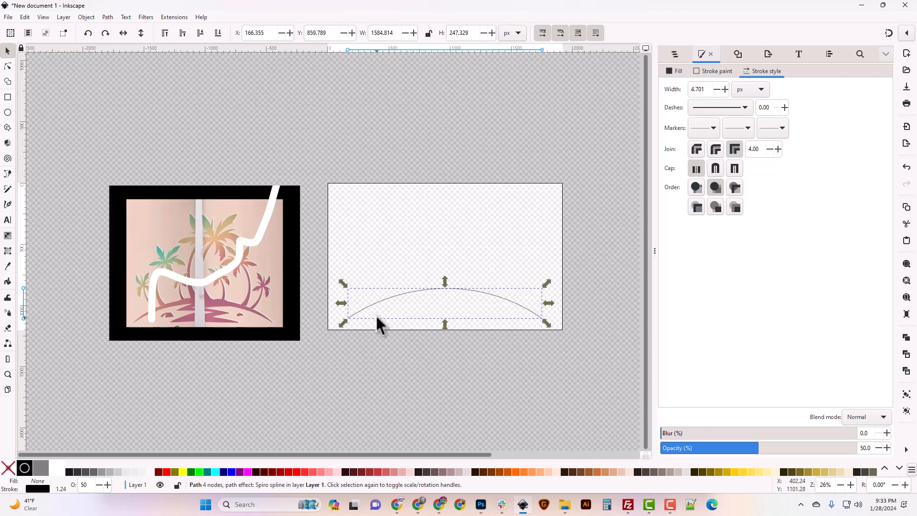
Step: Convert the Spiro arc to a regular path with Object to Path
left_click(8, 174)
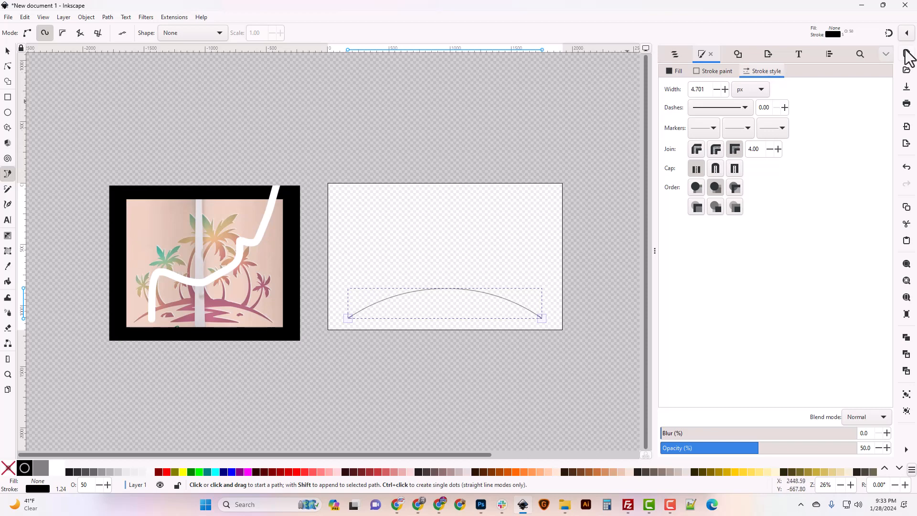
left_click(107, 17)
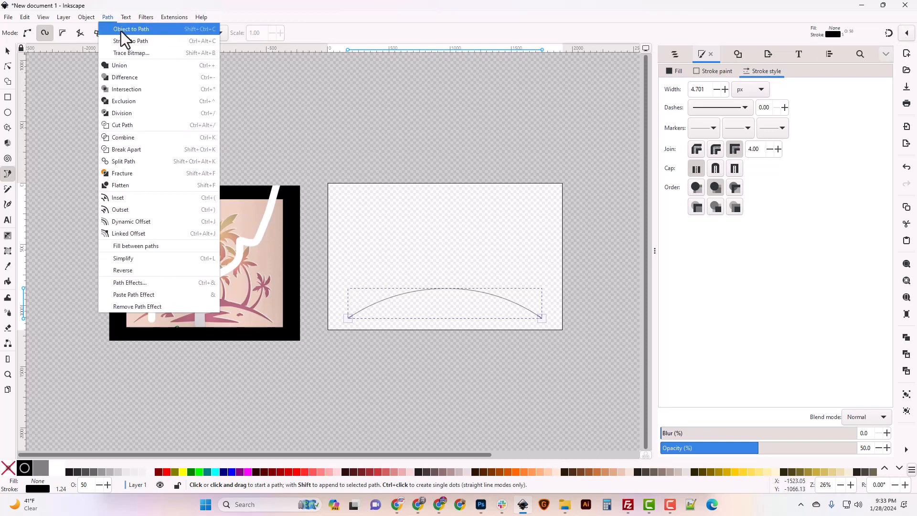
left_click(122, 30)
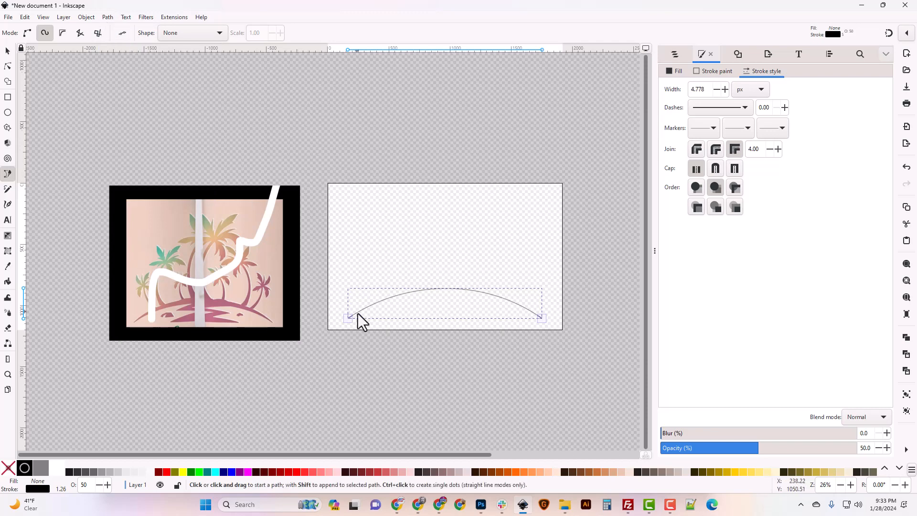
Step: Try raising the arc's left inner node to reshape the curve, and undo that move
left_click(7, 65)
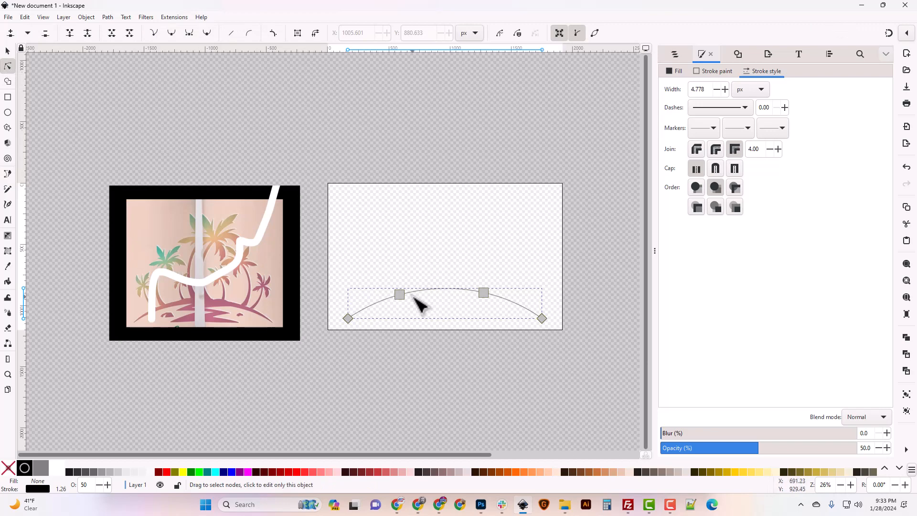
left_click_drag(400, 294, 396, 281)
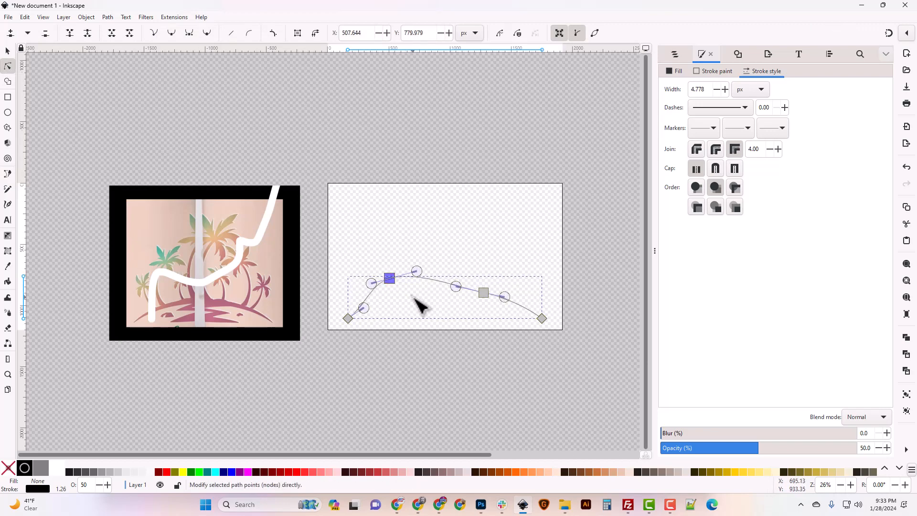
key("ctrl+z")
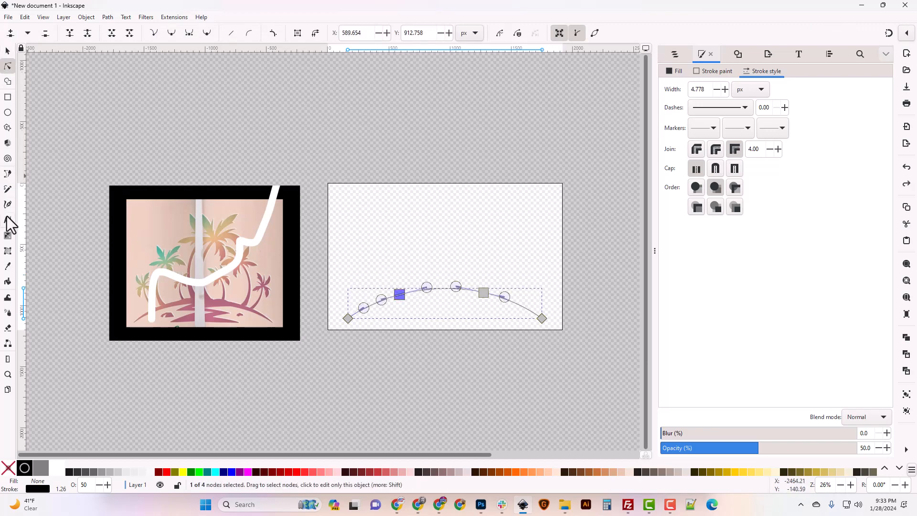
left_click(9, 174)
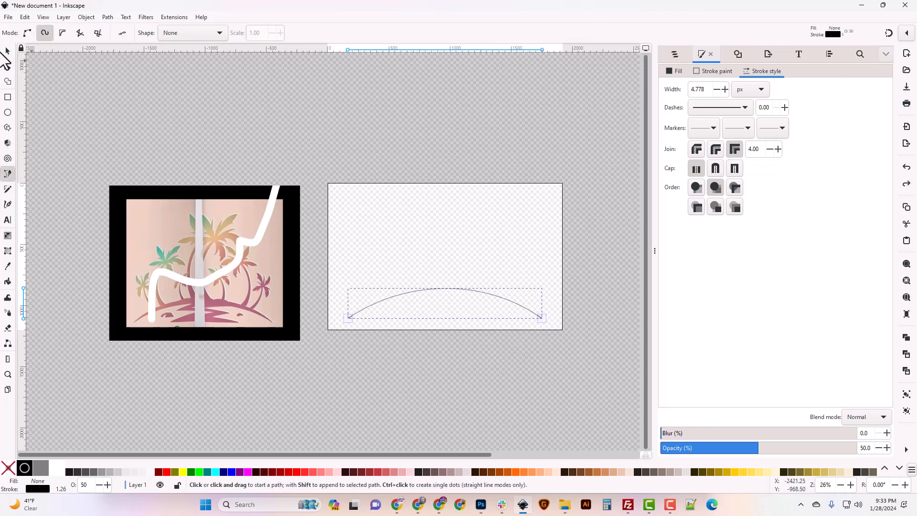
left_click(540, 319)
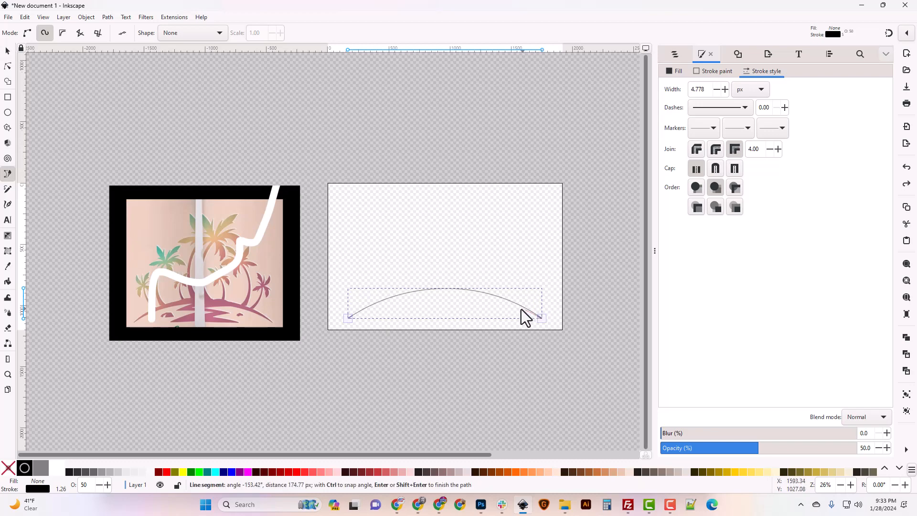
left_click(491, 303)
left_click(441, 295)
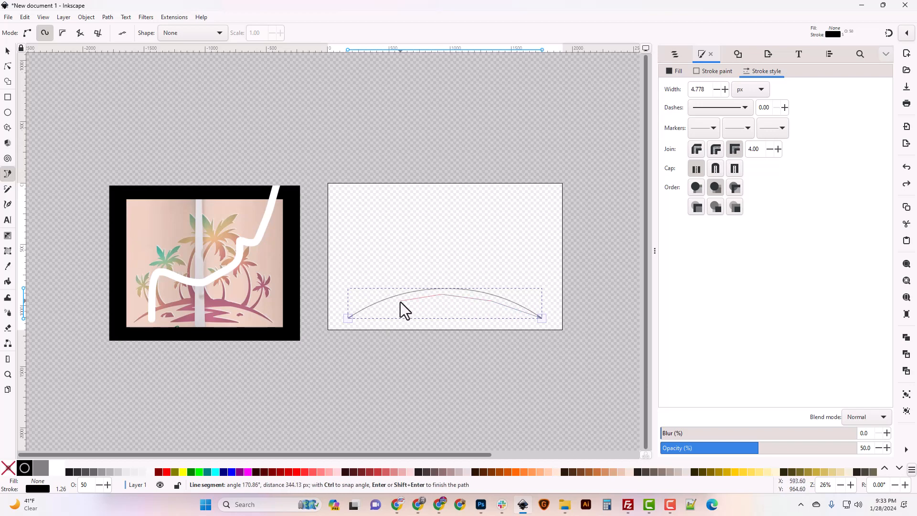
key("Escape")
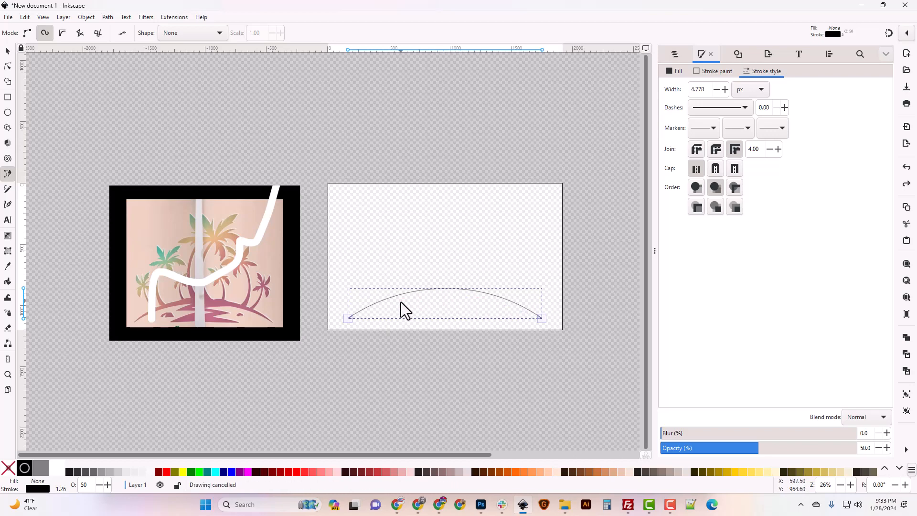
left_click(7, 51)
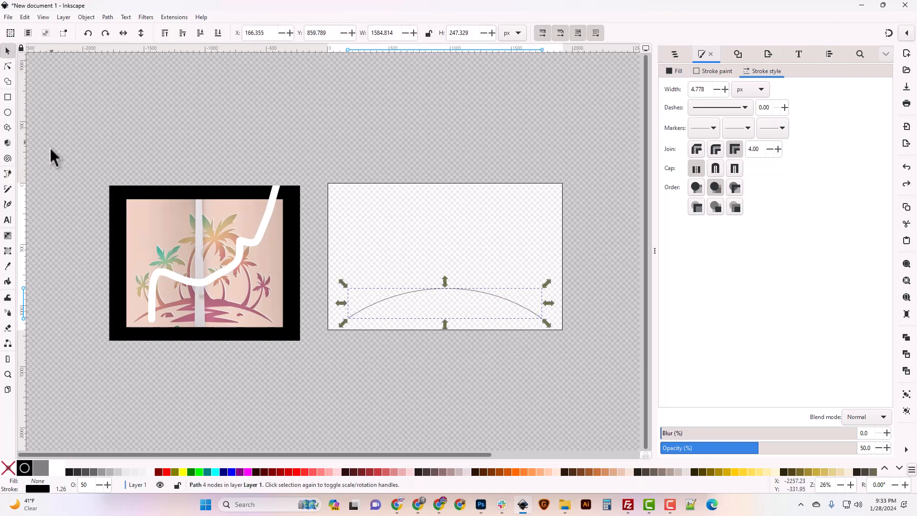
left_click(7, 174)
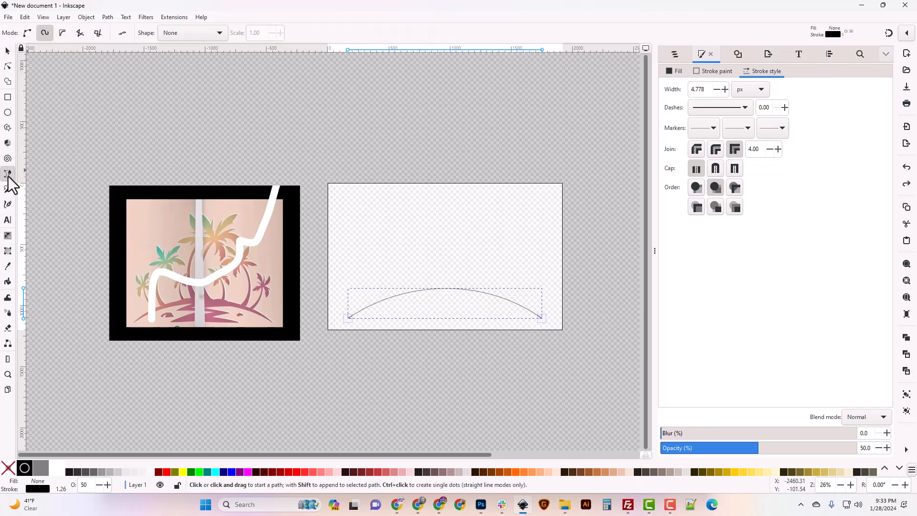
left_click(350, 319)
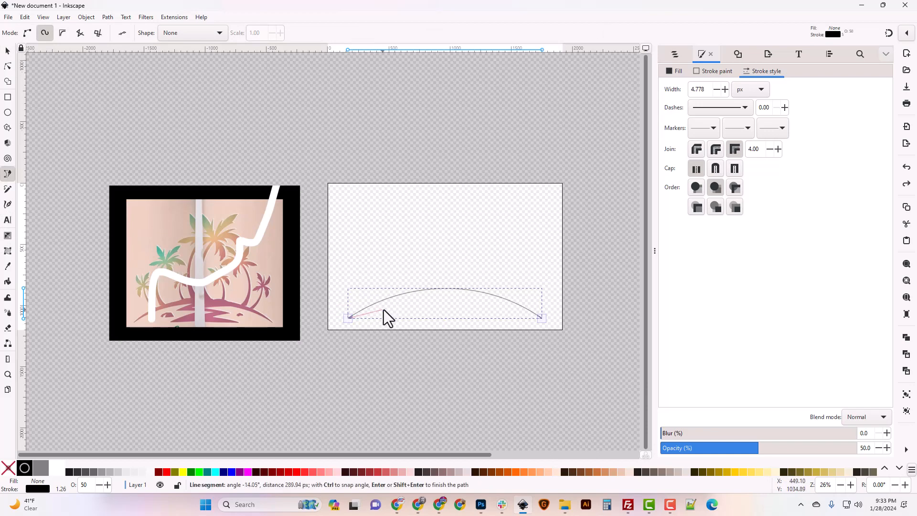
key("Escape")
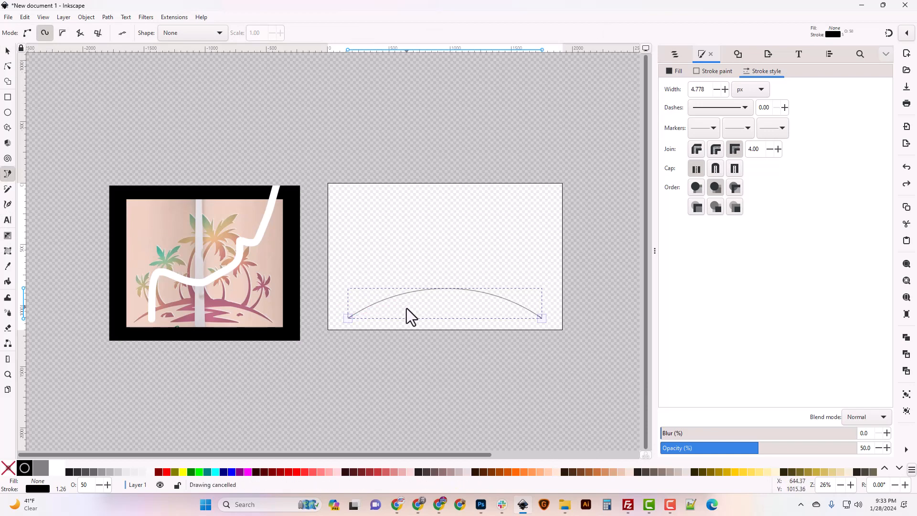
left_click(7, 51)
left_click(445, 287)
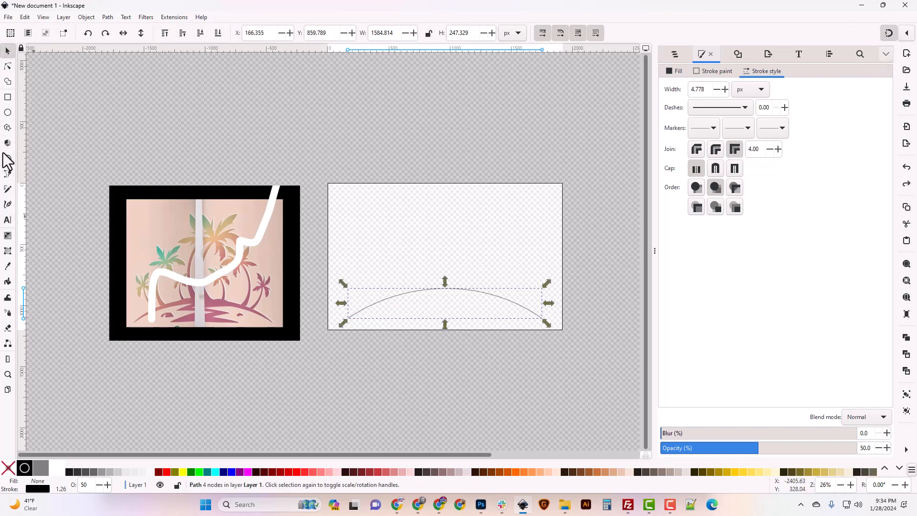
left_click(7, 173)
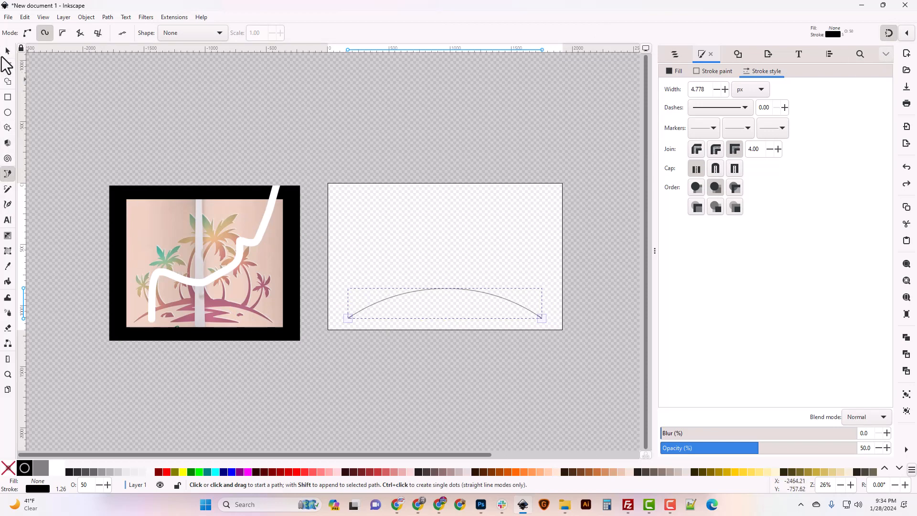
left_click(7, 52)
left_click(429, 245)
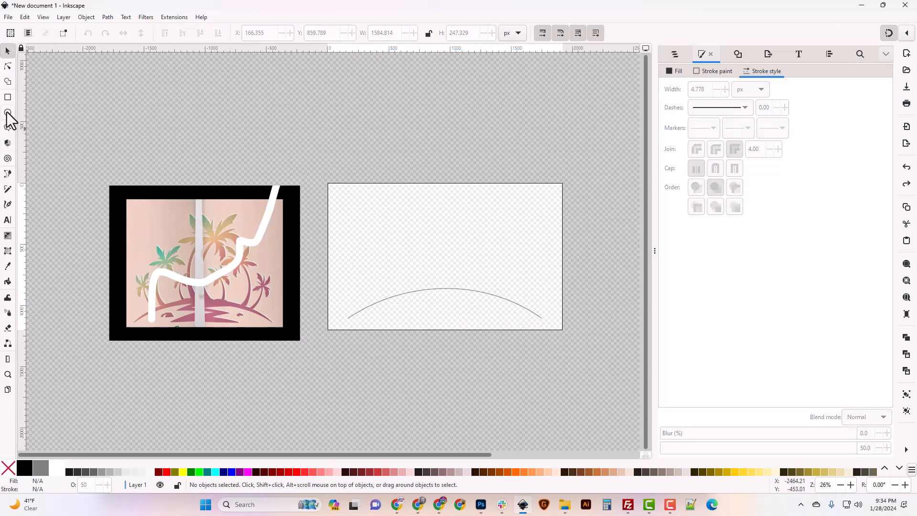
Step: Draw a second, flatter Spiro arc beneath the existing one, starting and ending at its left and right end points
left_click(8, 173)
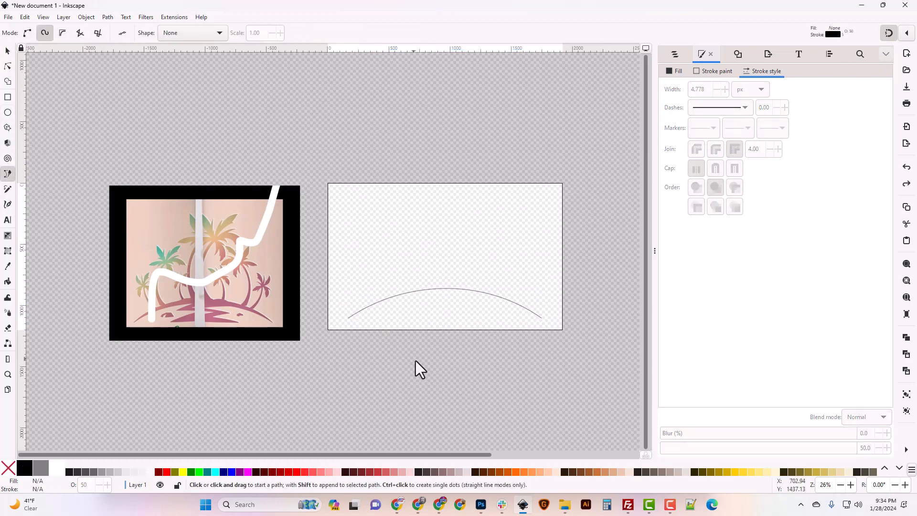
left_click(349, 320)
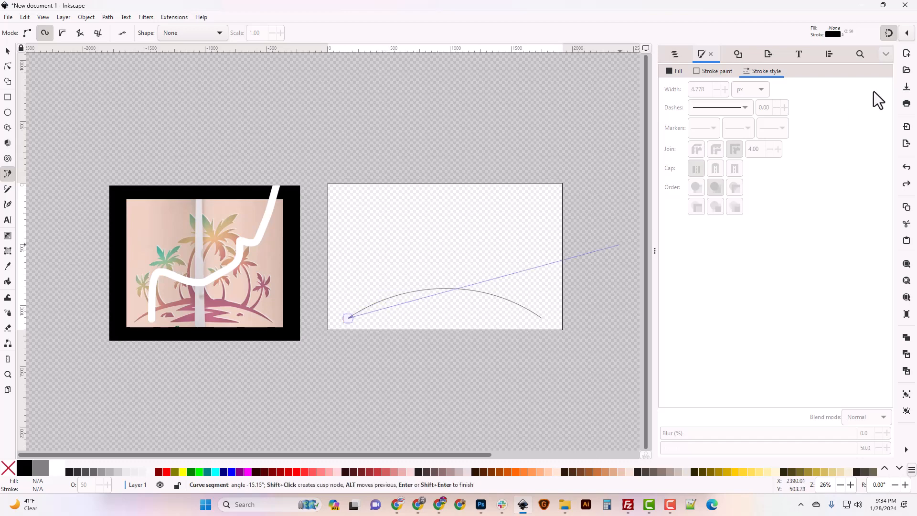
left_click(378, 307)
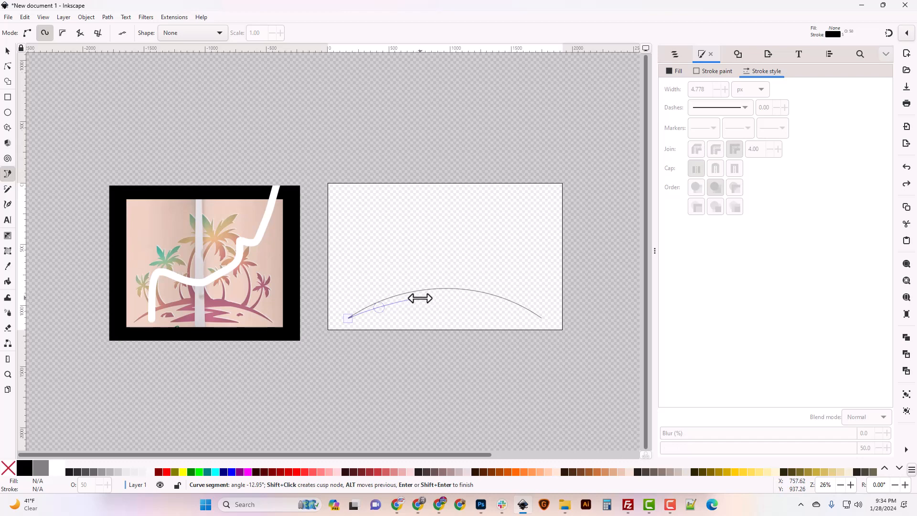
left_click(420, 298)
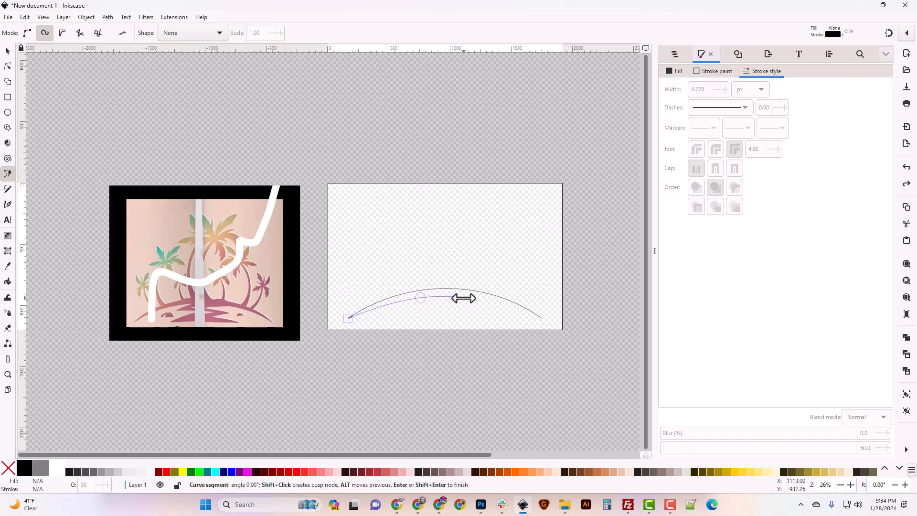
left_click(481, 299)
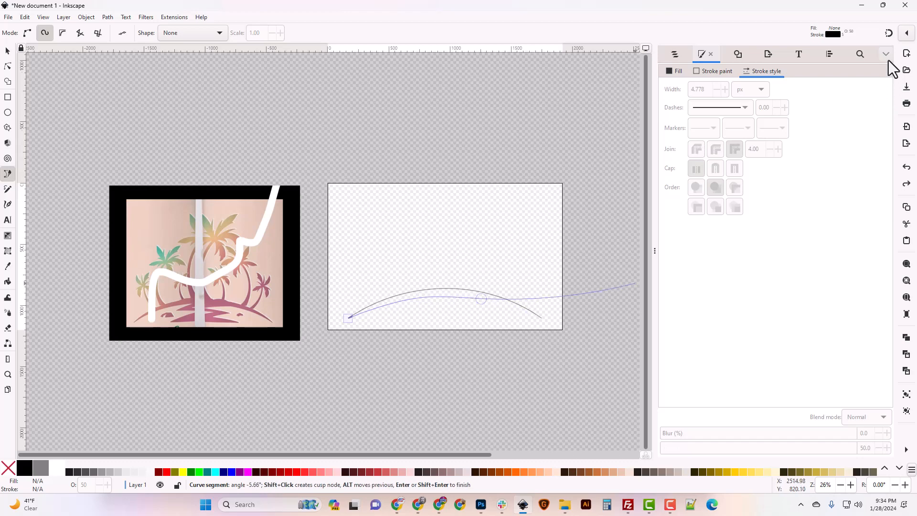
left_click(888, 33)
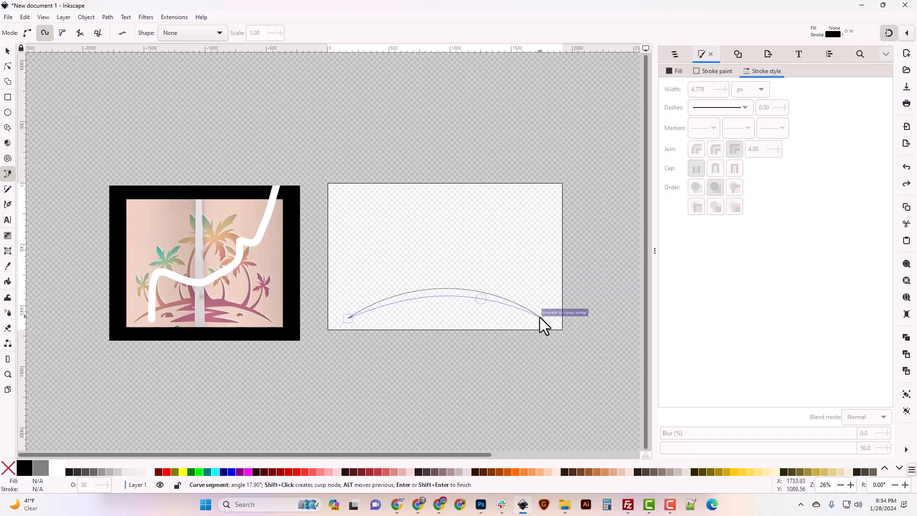
left_click(540, 317)
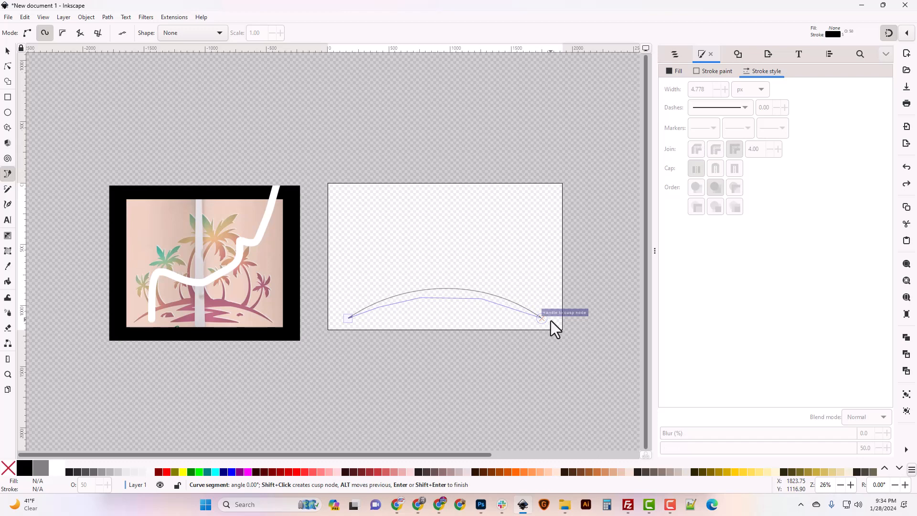
key("Return")
key("plus")
key("plus")
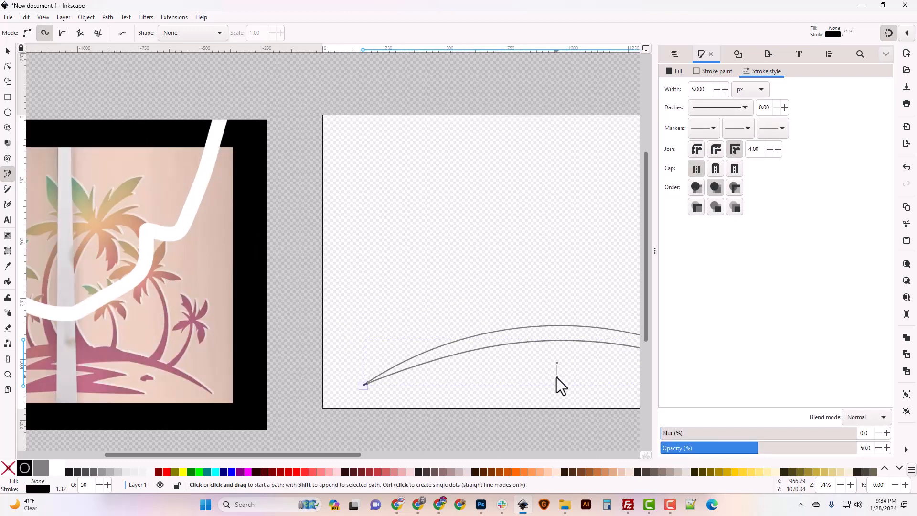
left_click_drag(352, 457, 374, 462)
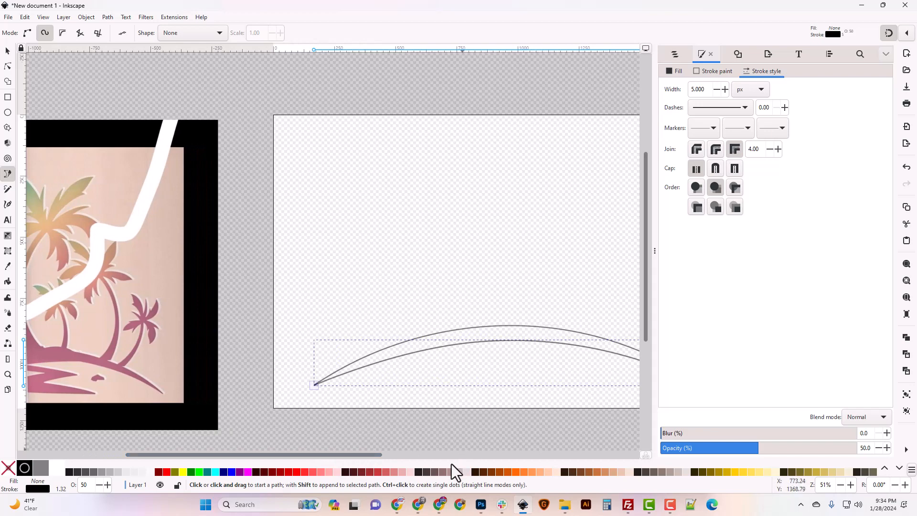
left_click_drag(354, 457, 411, 457)
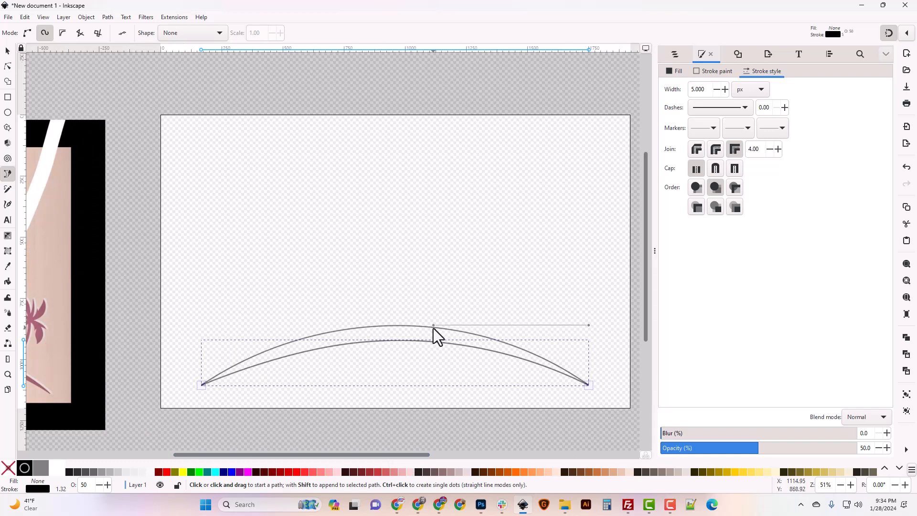
left_click(433, 328)
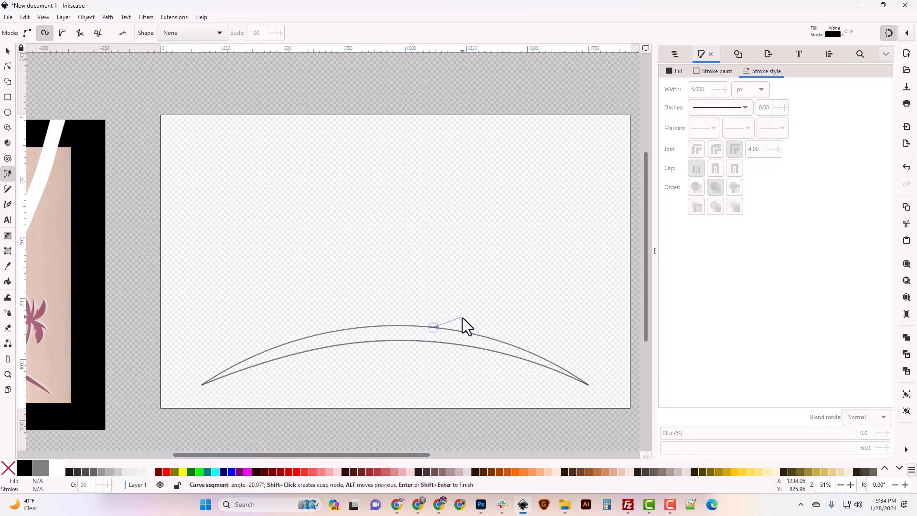
left_click(469, 321)
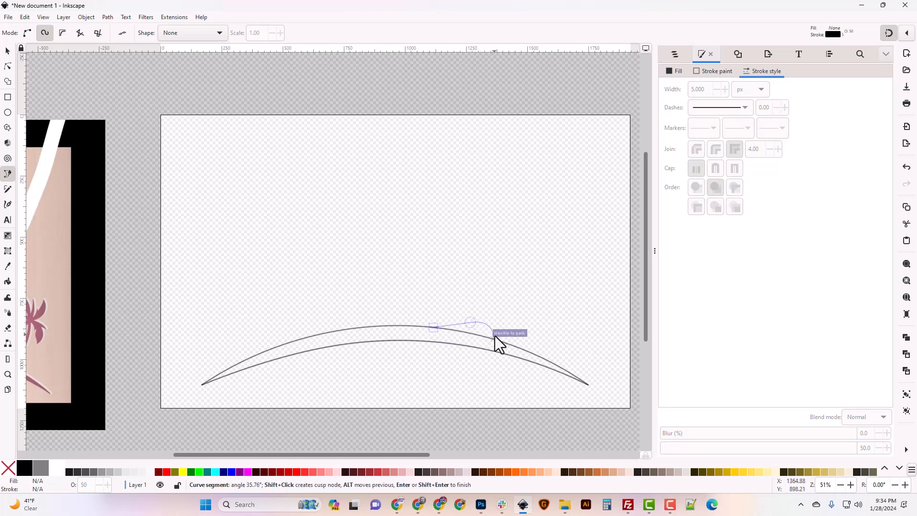
key("Escape")
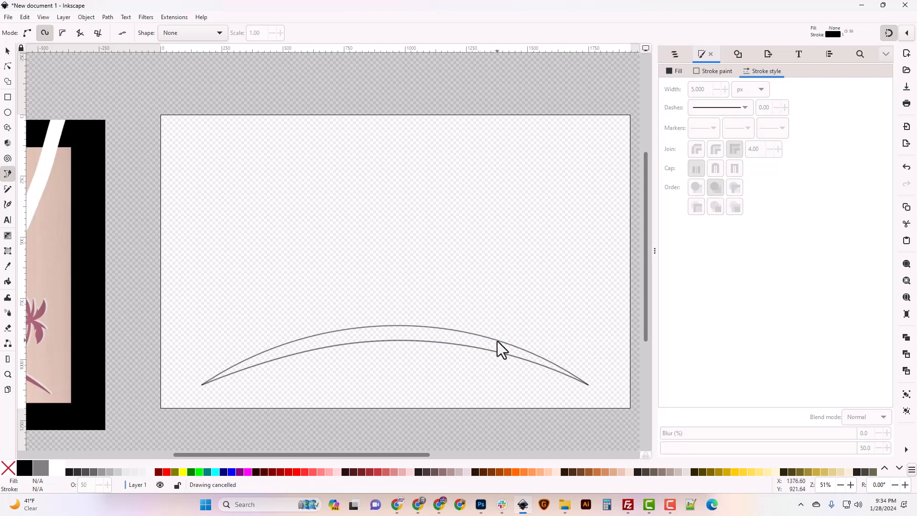
Step: Draw two shallow Spiro bumps rising from the upper arc, one on its right slope and one on its left, with their ends on the arc
left_click(434, 328)
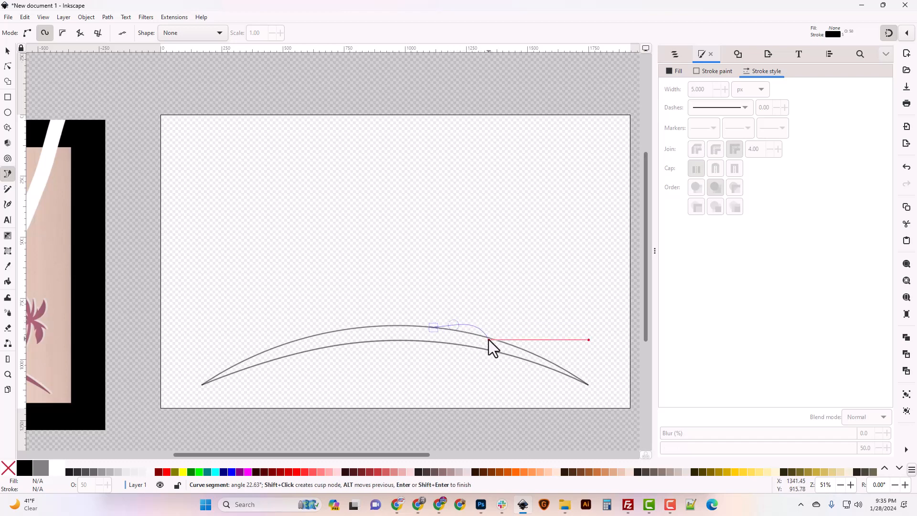
double_click(488, 340)
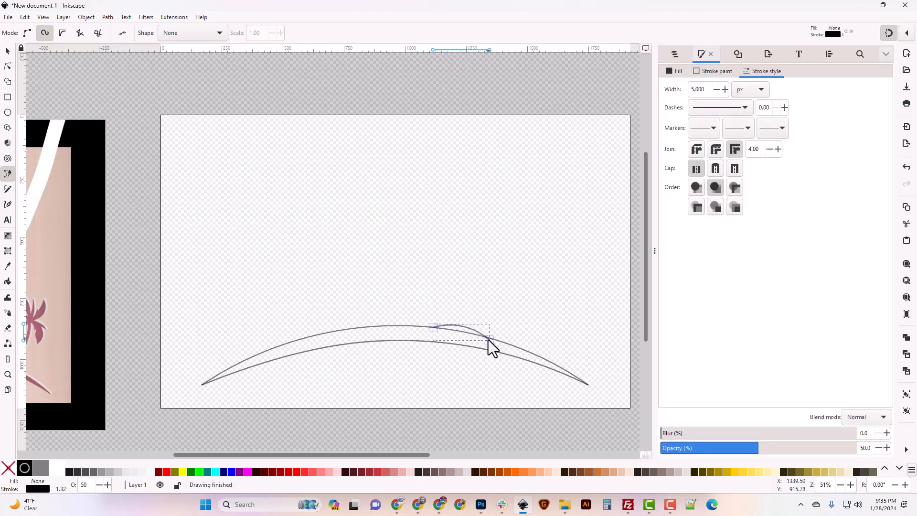
left_click(286, 344)
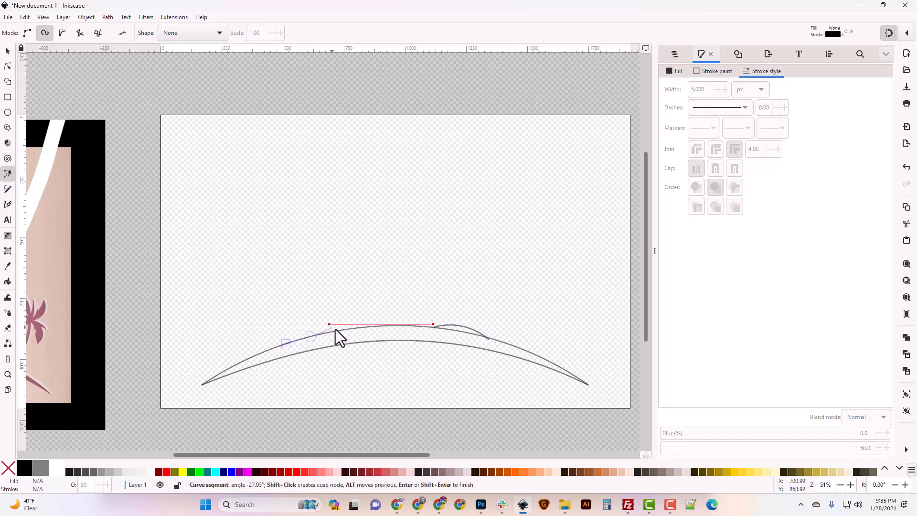
key("Escape")
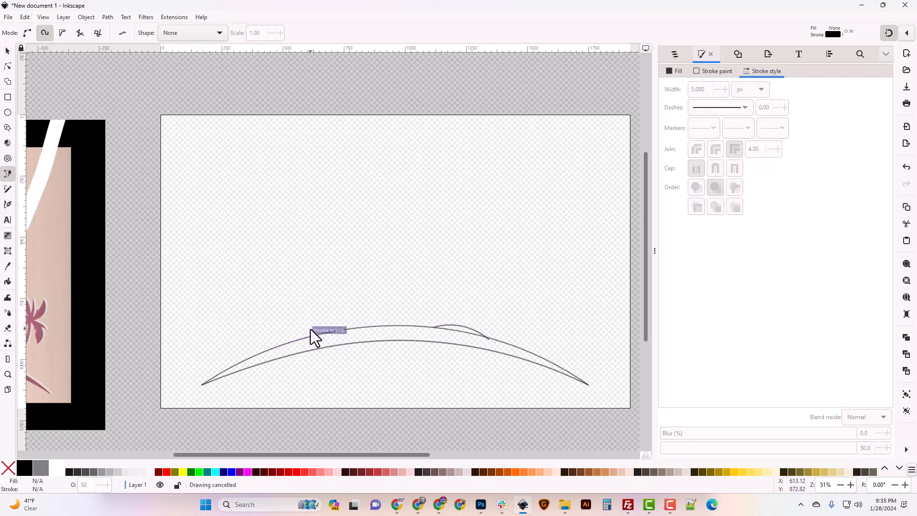
left_click(282, 344)
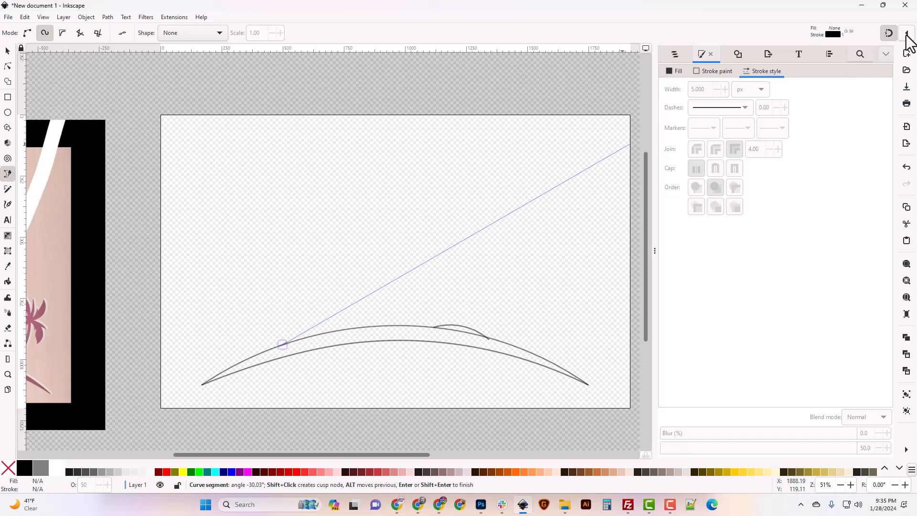
left_click(889, 33)
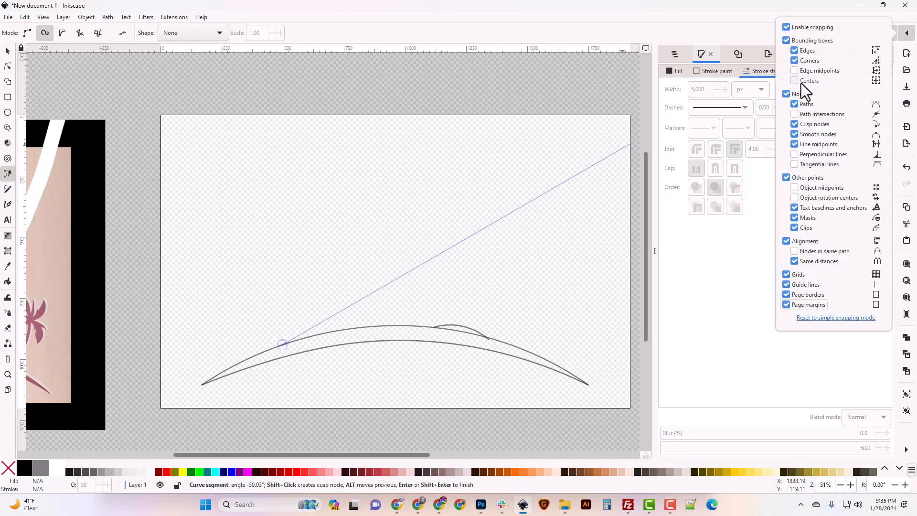
left_click(906, 33)
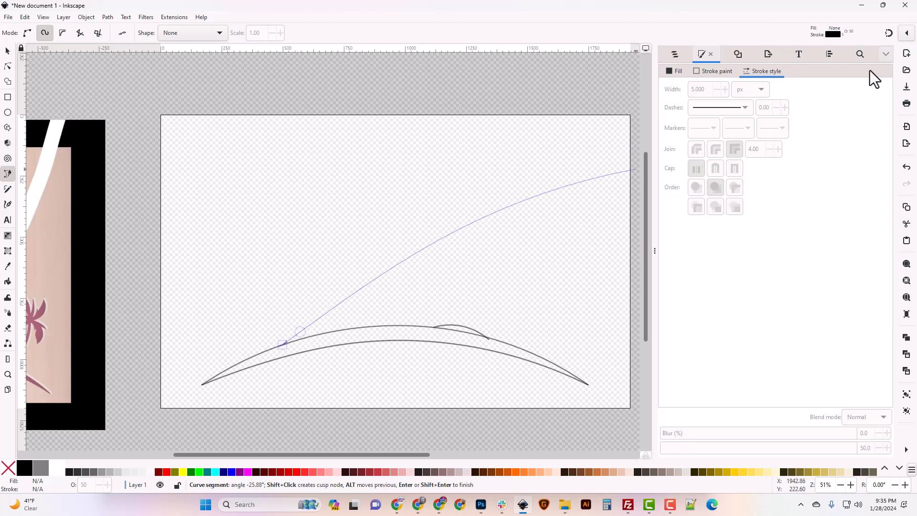
double_click(351, 330)
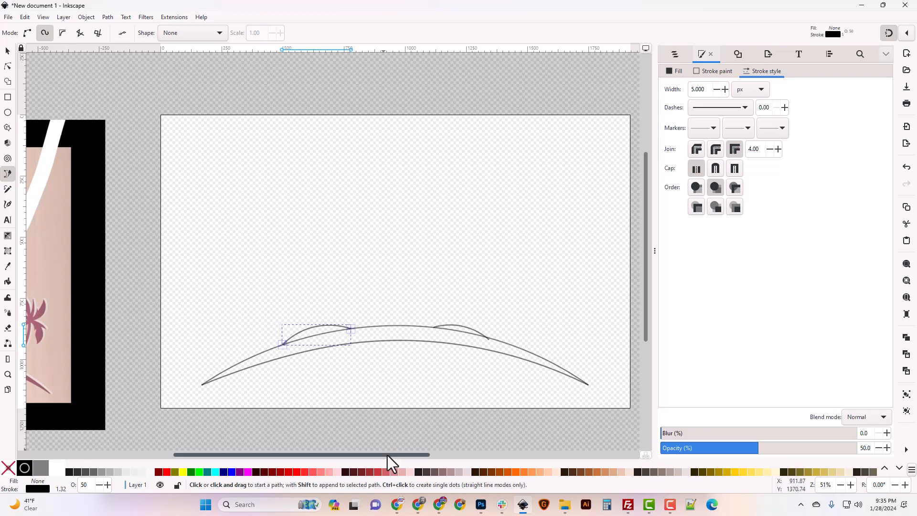
Step: Switch the Pen tool from Spiro to regular Bézier path mode
mouse_move(388, 454)
left_mouse_down()
mouse_move(287, 458)
mouse_move(398, 456)
left_mouse_up()
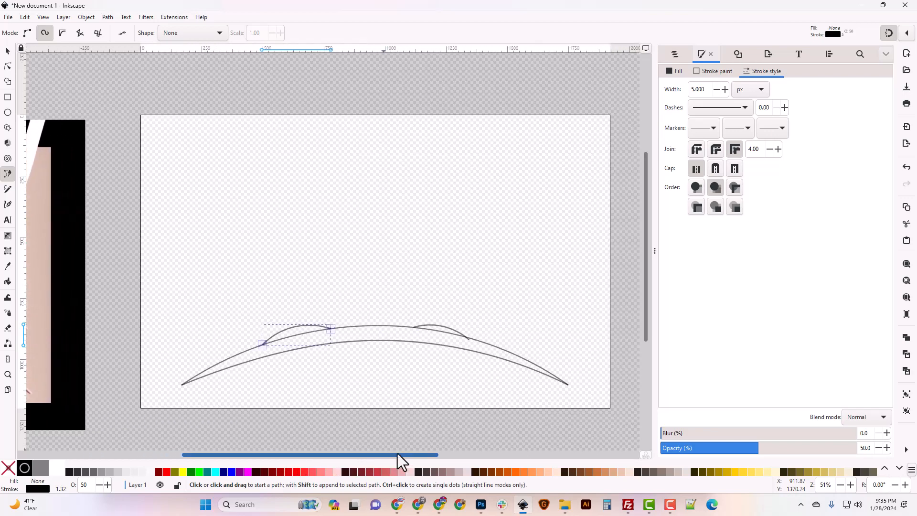
left_click(44, 32)
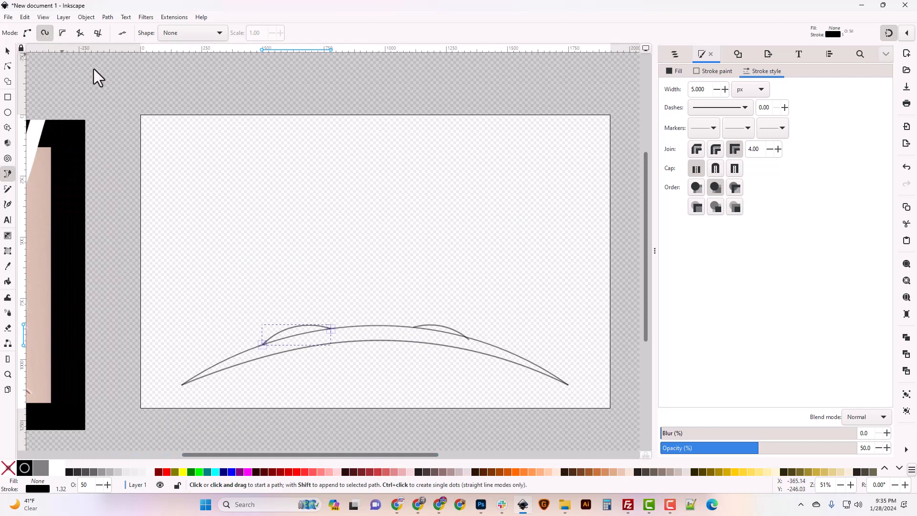
left_click(28, 32)
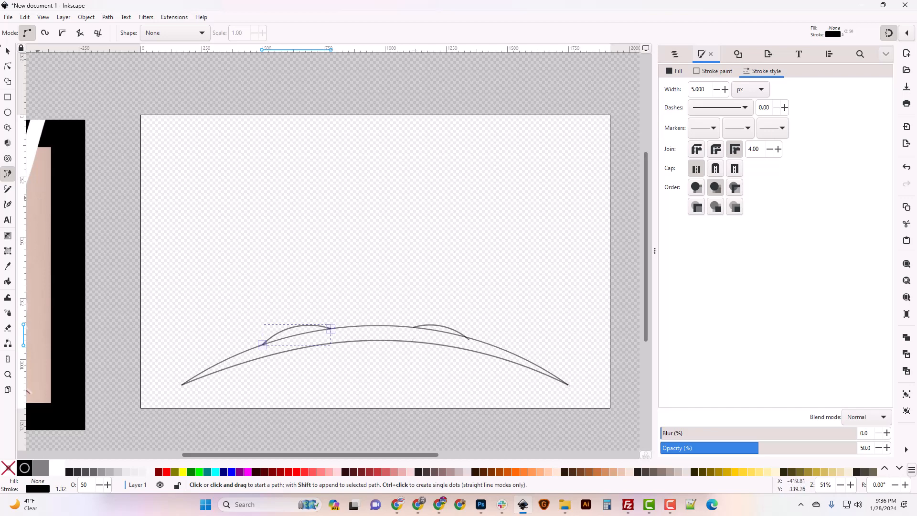
mouse_move(323, 454)
left_mouse_down()
mouse_move(229, 452)
mouse_move(328, 459)
left_mouse_up()
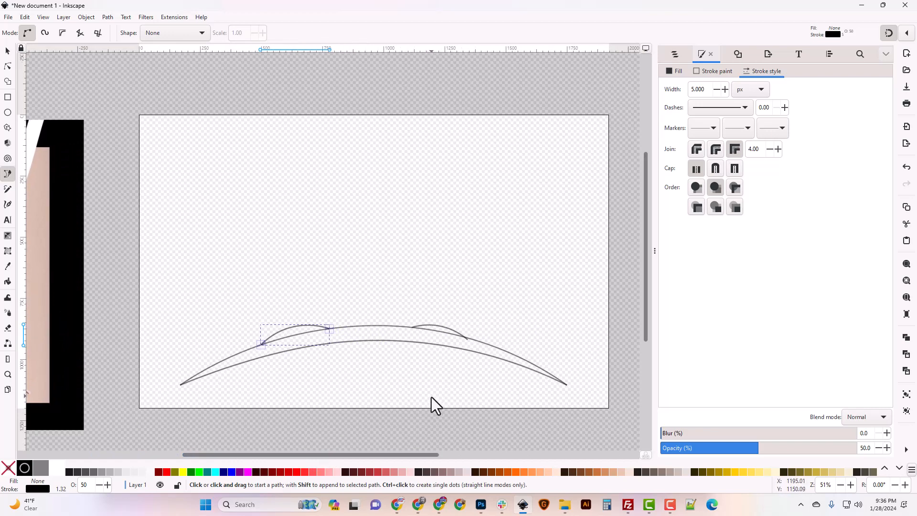
left_click(432, 397)
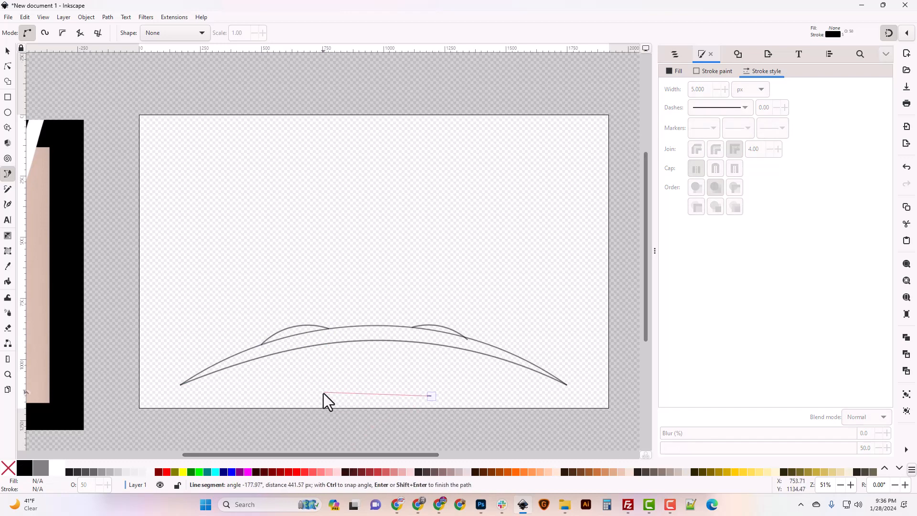
left_click(323, 392)
left_click(401, 371)
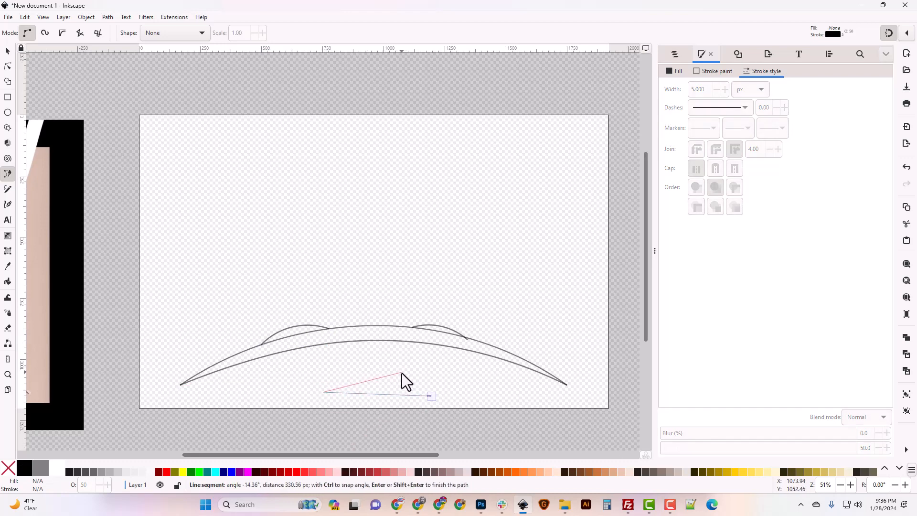
left_click(349, 355)
left_click(368, 336)
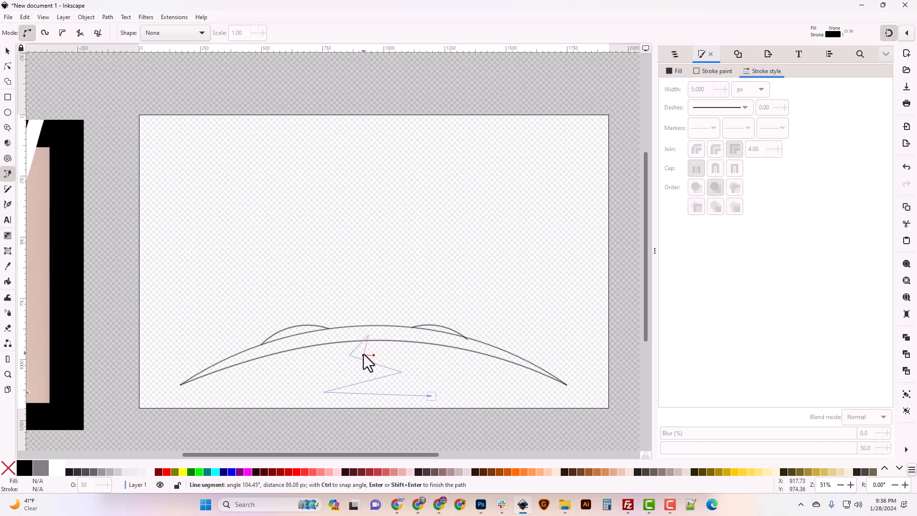
left_click(379, 336)
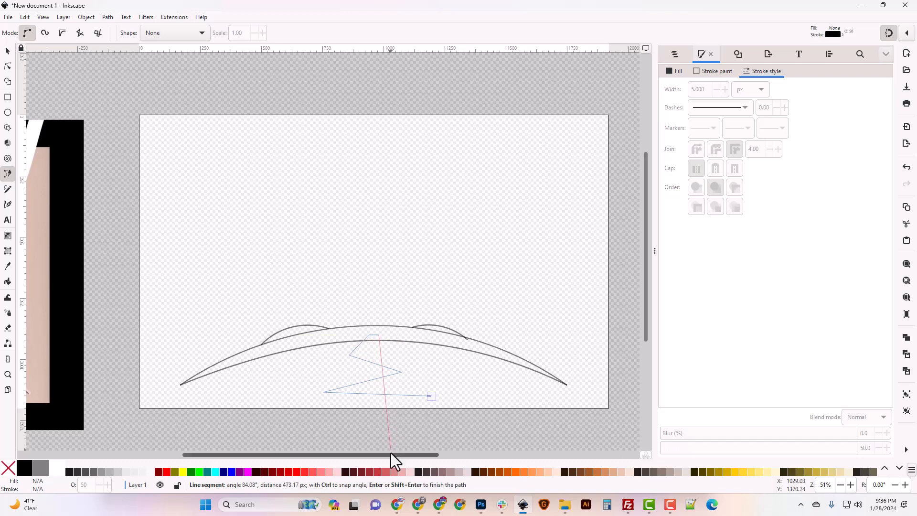
left_click_drag(391, 453, 329, 455)
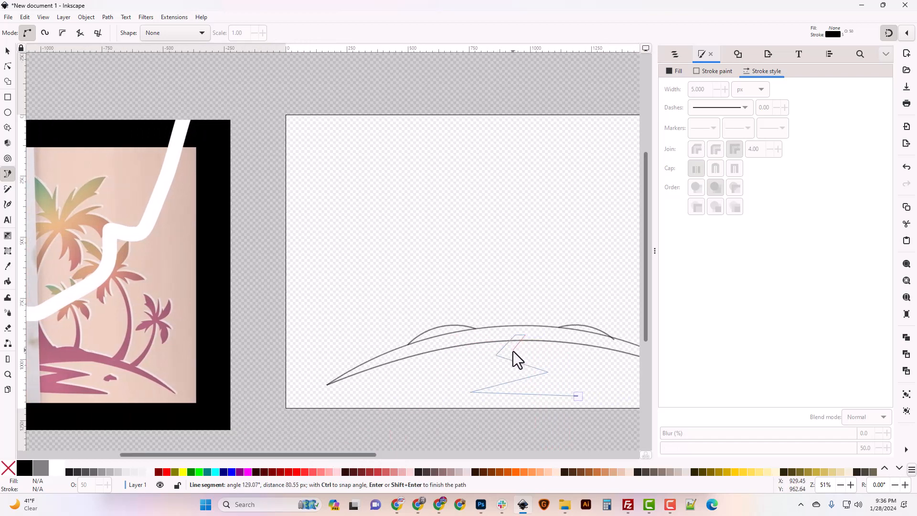
key("Escape")
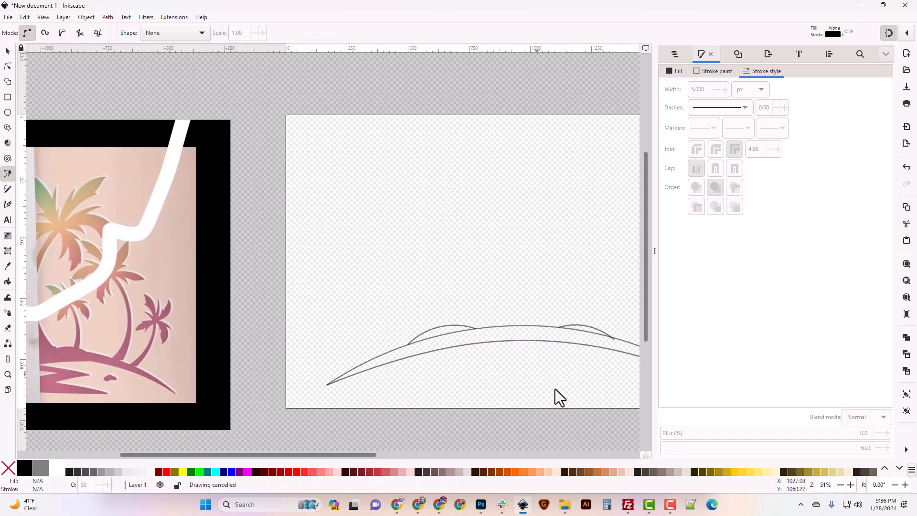
left_click(577, 400)
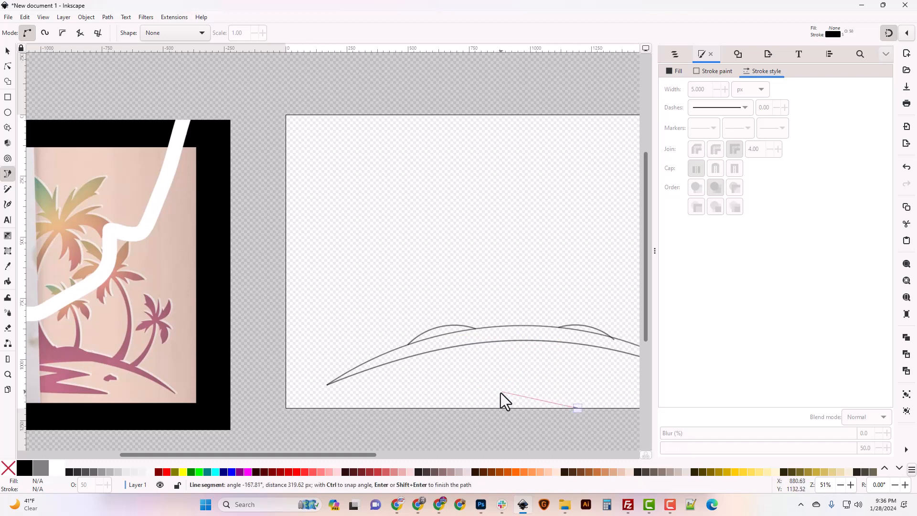
key("Escape")
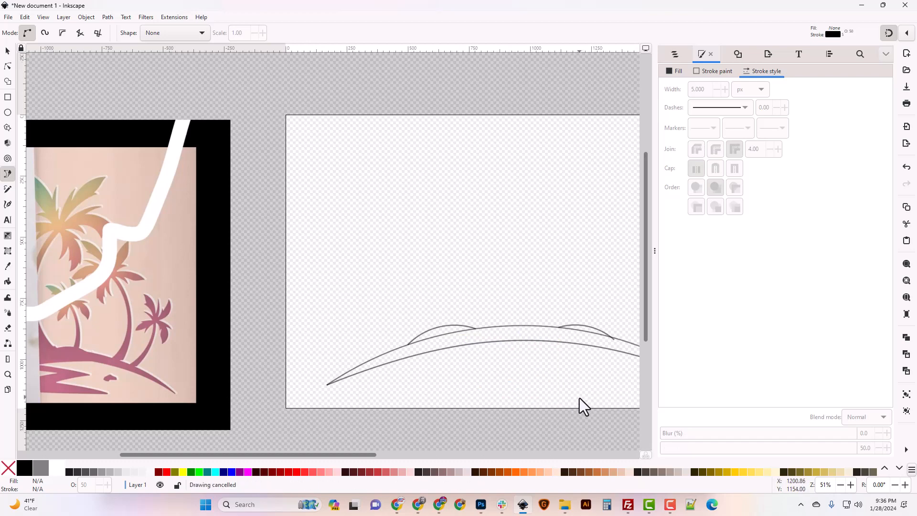
Step: Draw an open zigzag Bézier line with gently curved segments from near the page's lower edge up between the two arcs
left_click(578, 397)
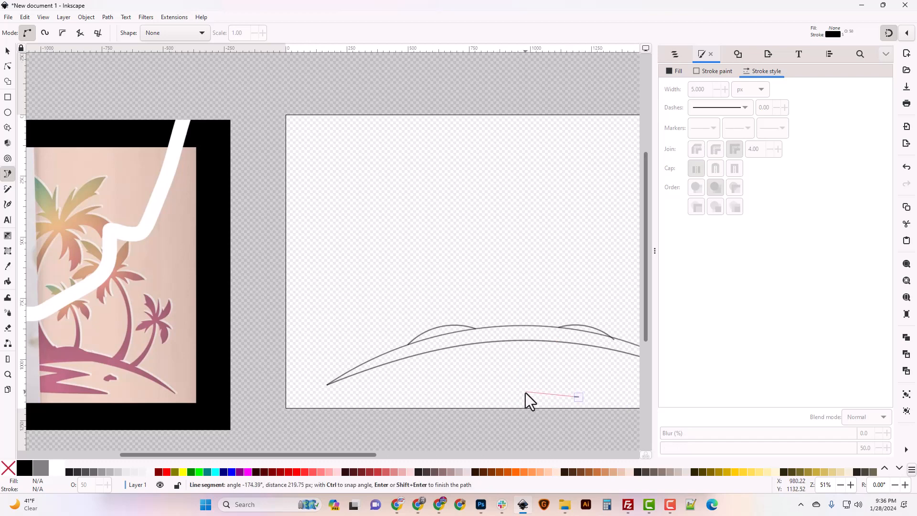
left_click_drag(525, 393, 495, 392)
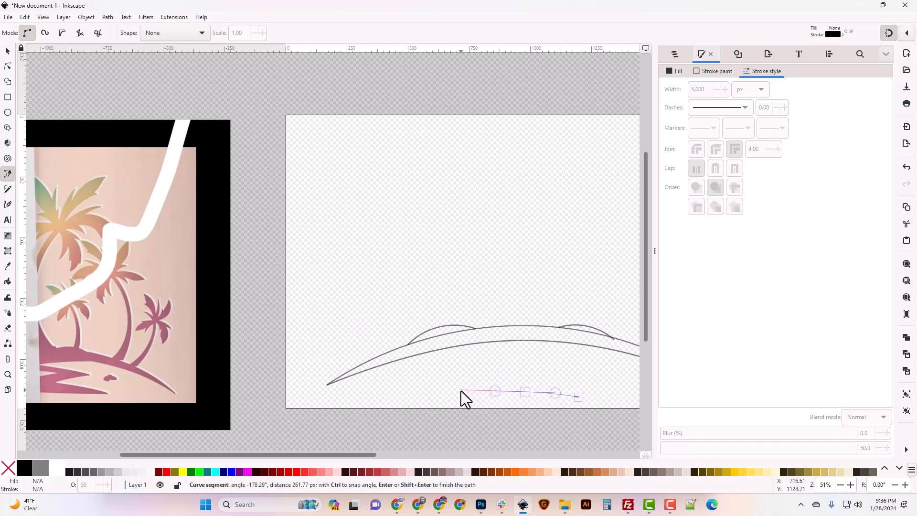
left_click(460, 390)
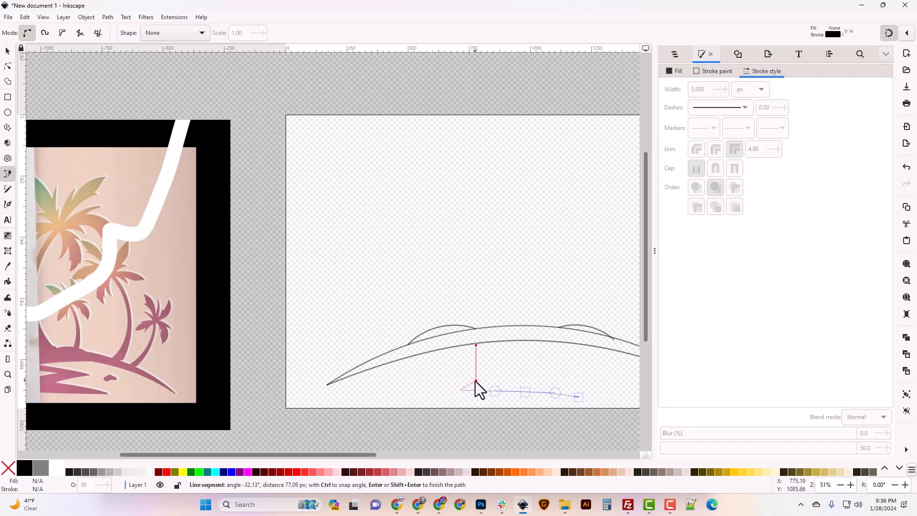
left_click_drag(483, 378, 497, 371)
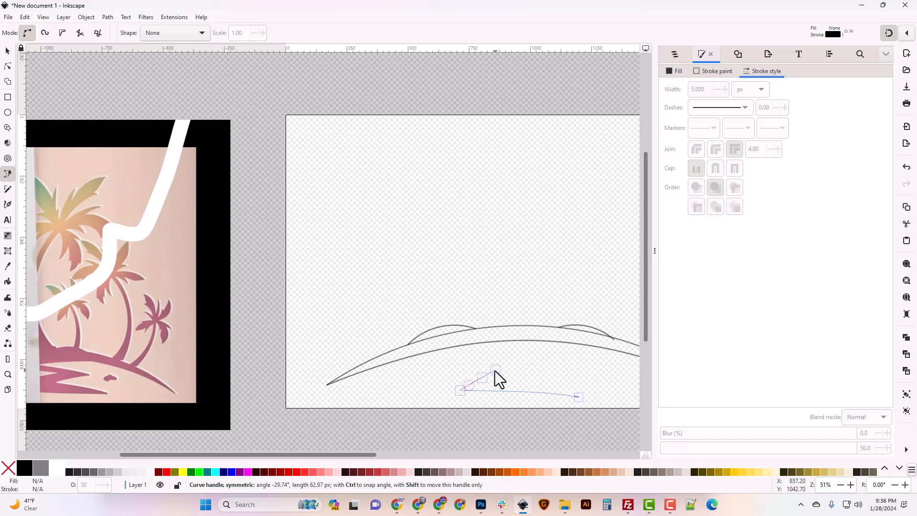
left_click_drag(495, 371, 496, 371)
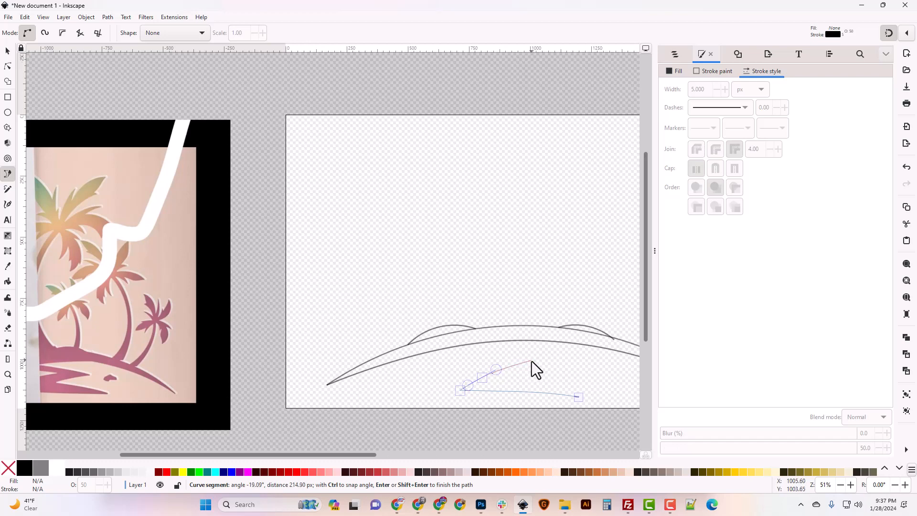
left_click(530, 361)
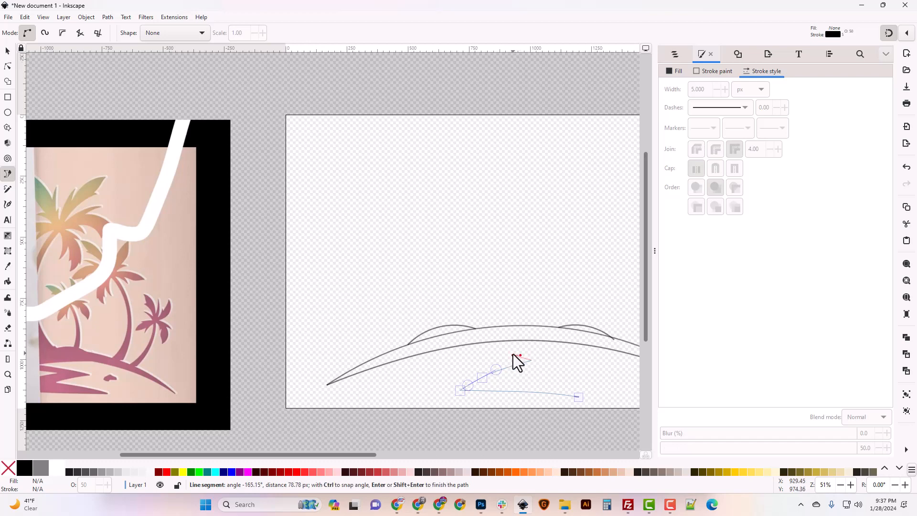
left_click_drag(511, 353, 504, 351)
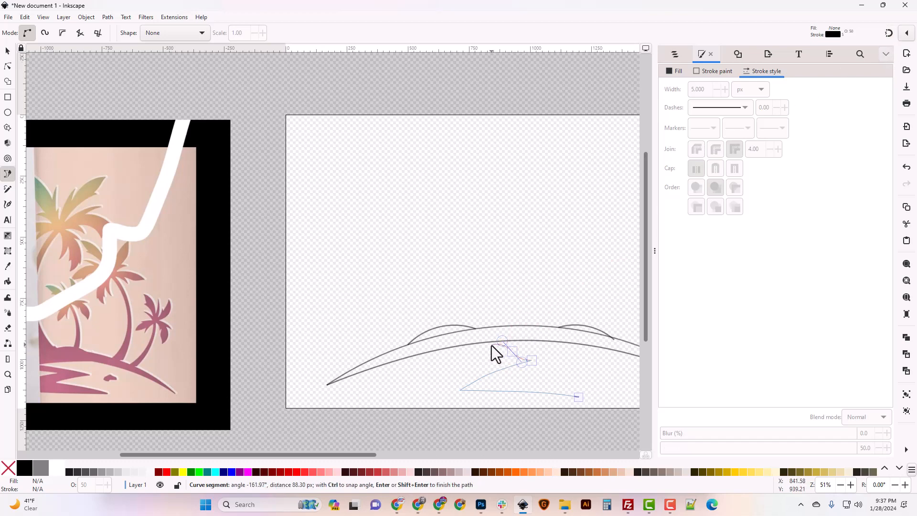
left_click(491, 345)
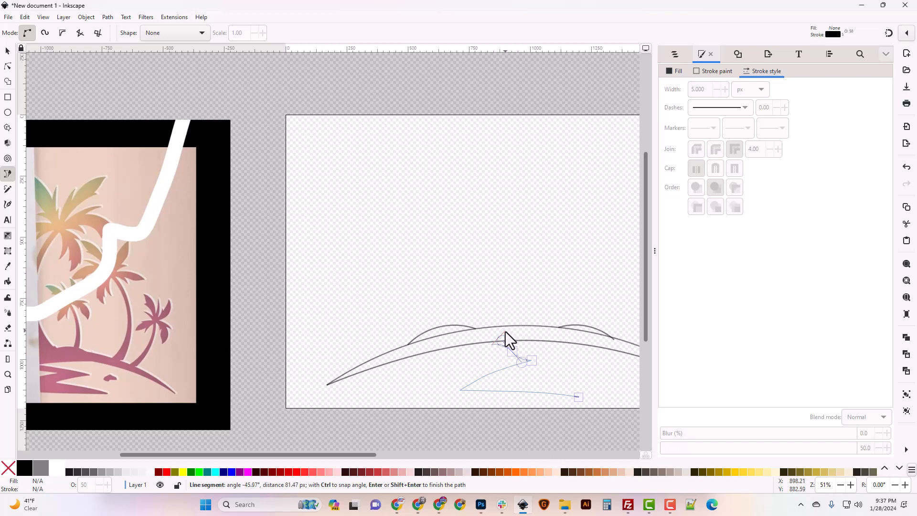
double_click(506, 331)
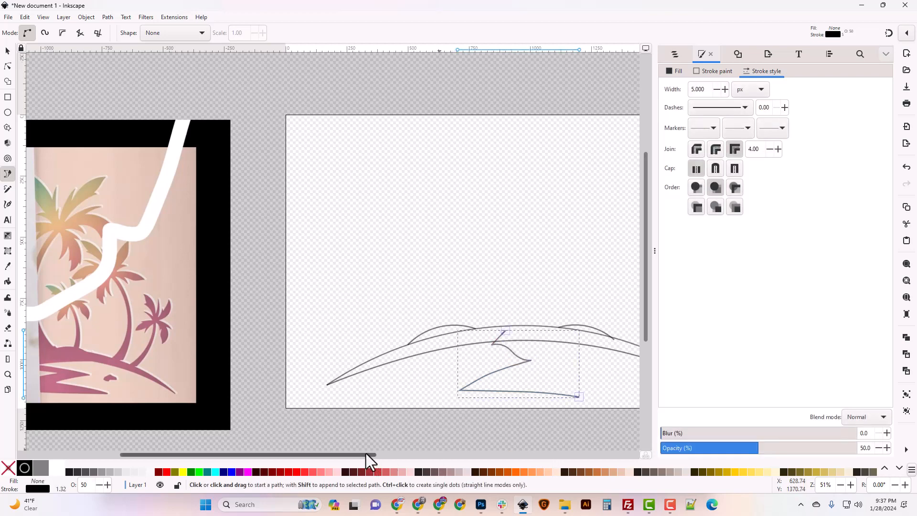
Step: Flatten the zigzag's upper curve, between its upper left and right corners, by adjusting the handles of its middle node
left_click_drag(366, 454, 416, 454)
scroll(412, 422, "down", 6)
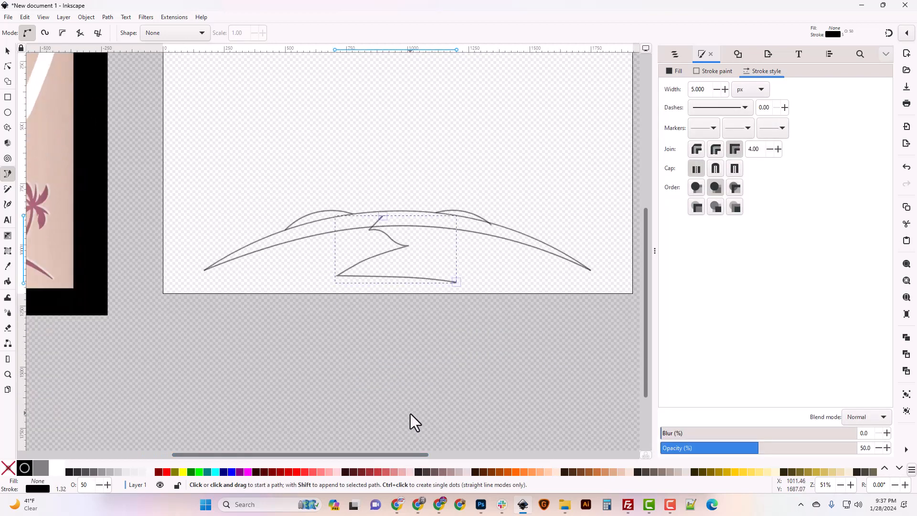
key("plus")
key("plus")
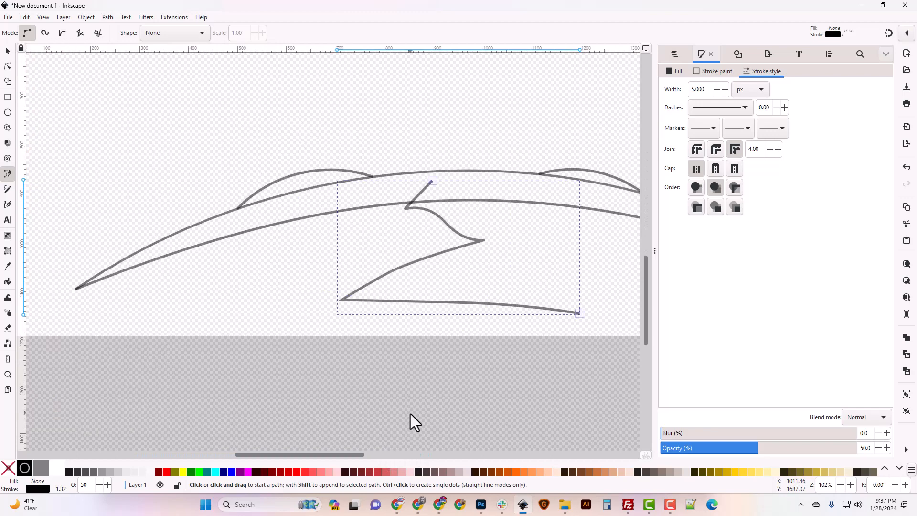
left_click(8, 66)
left_click(445, 223)
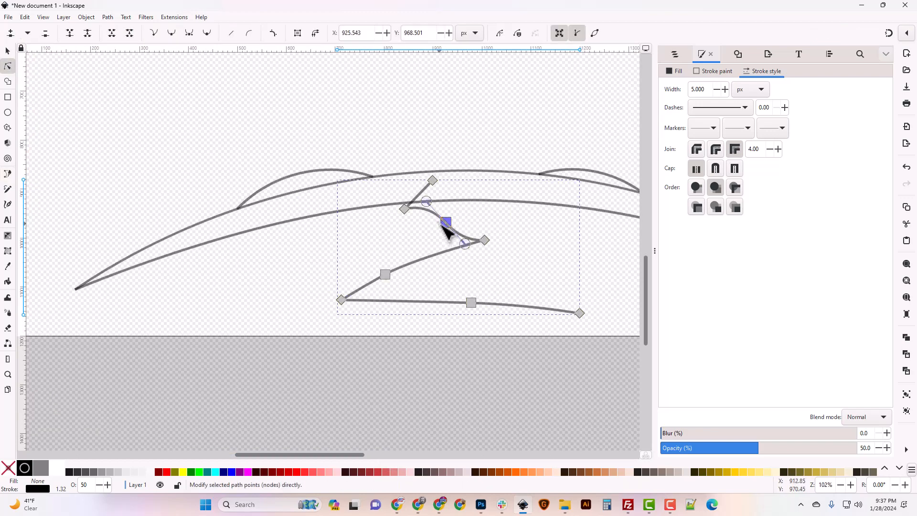
left_click_drag(429, 205, 424, 218)
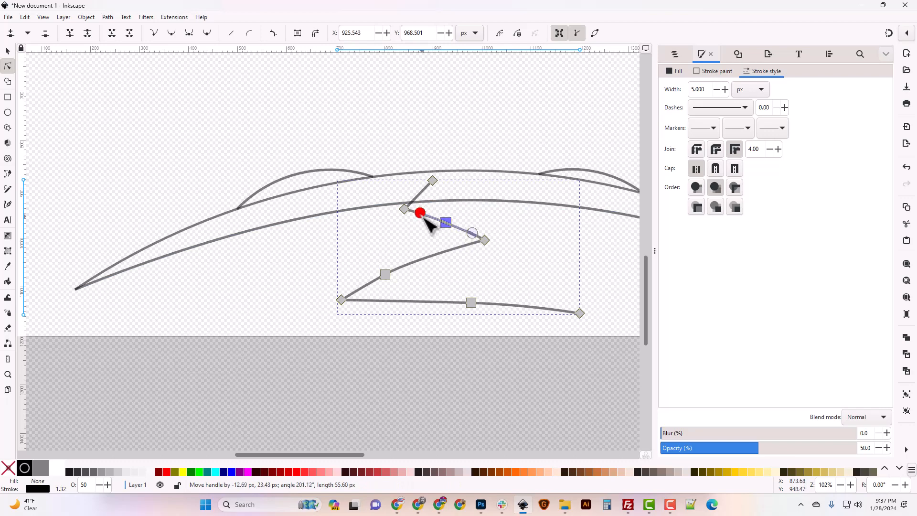
left_click(520, 272)
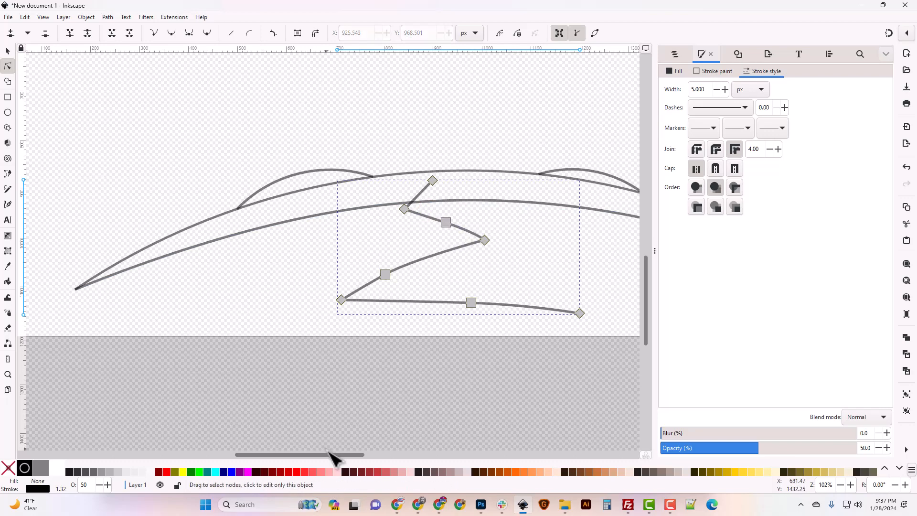
Step: Shift the zigzag's upper left corner farther left and down, and reshape the adjoining segment into a gentle outward curve
left_click_drag(333, 459, 312, 456)
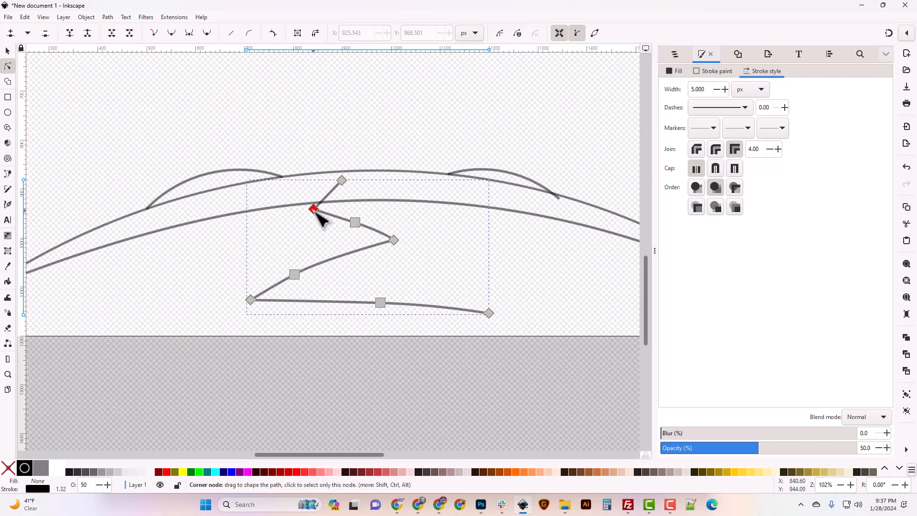
left_click_drag(314, 209, 292, 213)
left_click_drag(355, 222, 373, 230)
left_click(370, 231)
left_click_drag(293, 214, 391, 225)
Step: Draw a second zigzag Bézier line to the right of the first, following its bends from between the arcs down past its lower end
left_click(8, 174)
left_click(420, 193)
left_click(428, 242)
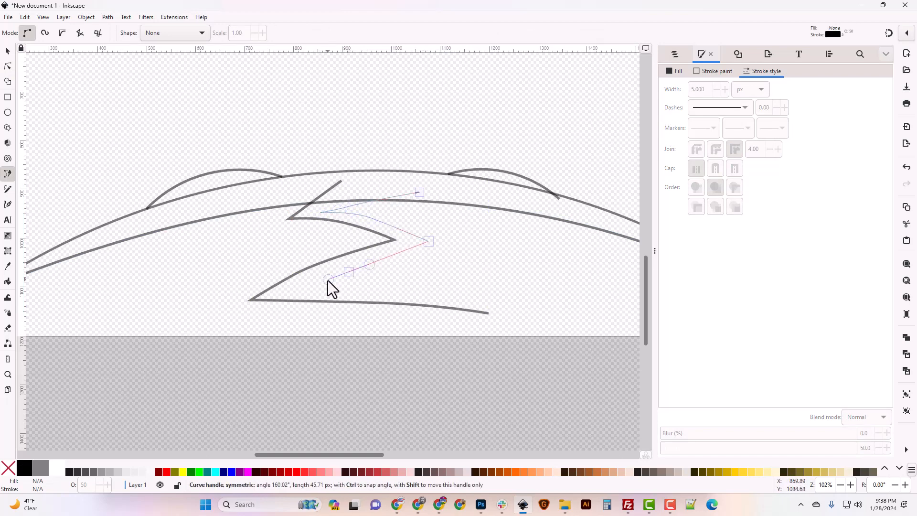
left_click_drag(314, 285, 439, 287)
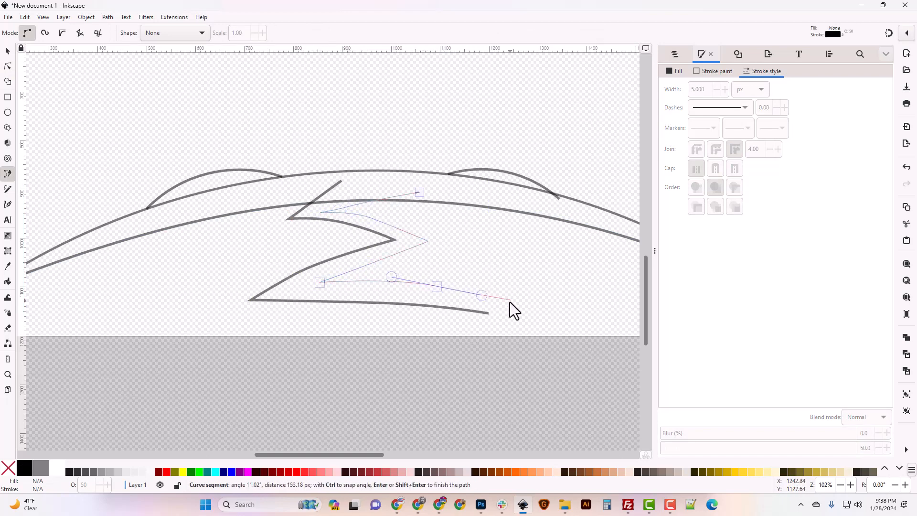
double_click(516, 315)
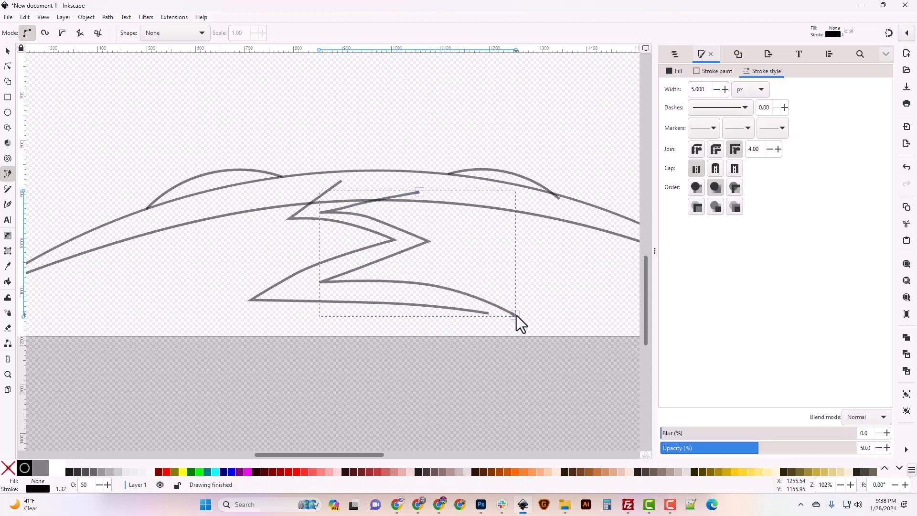
Step: Adjust the second zigzag's lower diagonal and left bend inward, and extend the first zigzag's lower left corner slightly outward and down
mouse_move(355, 455)
left_mouse_down()
mouse_move(234, 456)
mouse_move(394, 304)
mouse_move(325, 282)
left_mouse_up()
left_click(8, 66)
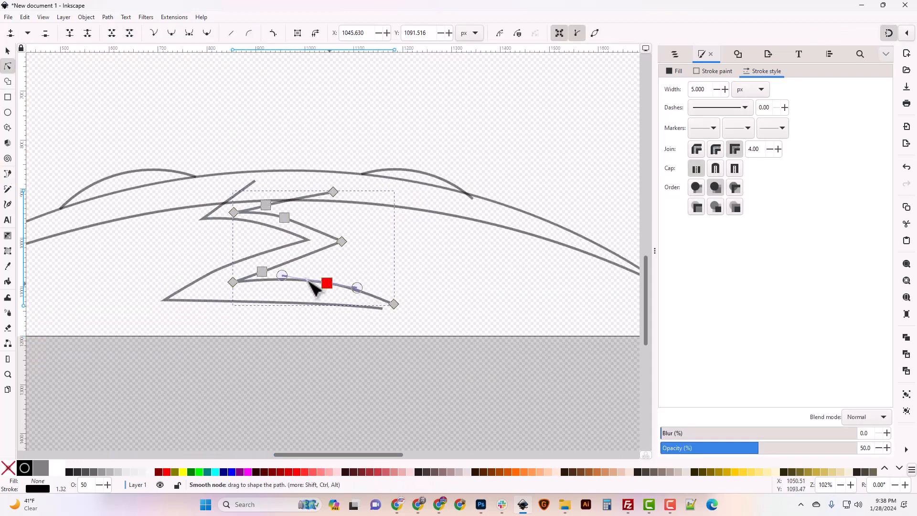
left_click_drag(262, 272, 289, 260)
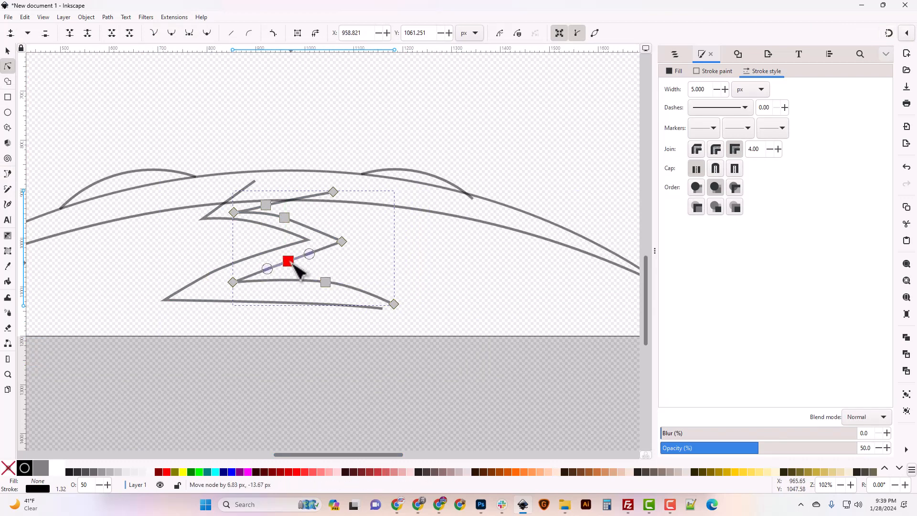
left_click_drag(232, 282, 241, 279)
left_click(188, 301)
left_click_drag(164, 300, 156, 305)
Step: Smooth the second zigzag's bottom curve, bring its lower end onto the first zigzag's lower end, and enable snapping
left_click(328, 282)
left_click_drag(325, 282, 295, 281)
left_click_drag(348, 287, 344, 288)
left_click_drag(318, 285, 313, 283)
left_click_drag(394, 304, 383, 308)
left_click(888, 34)
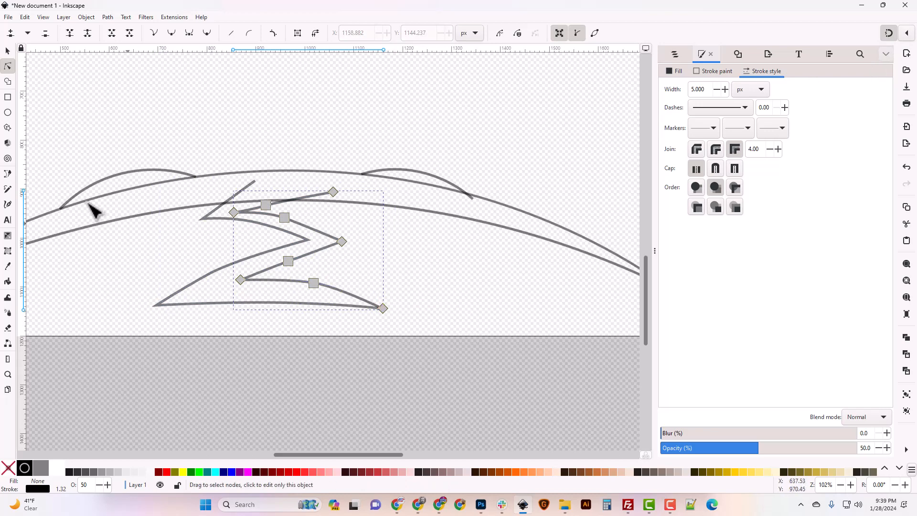
Step: Combine the two zigzag lines into one path and join their open ends to close the winding shape
key("s")
left_click(245, 257, "shift")
left_click(107, 17)
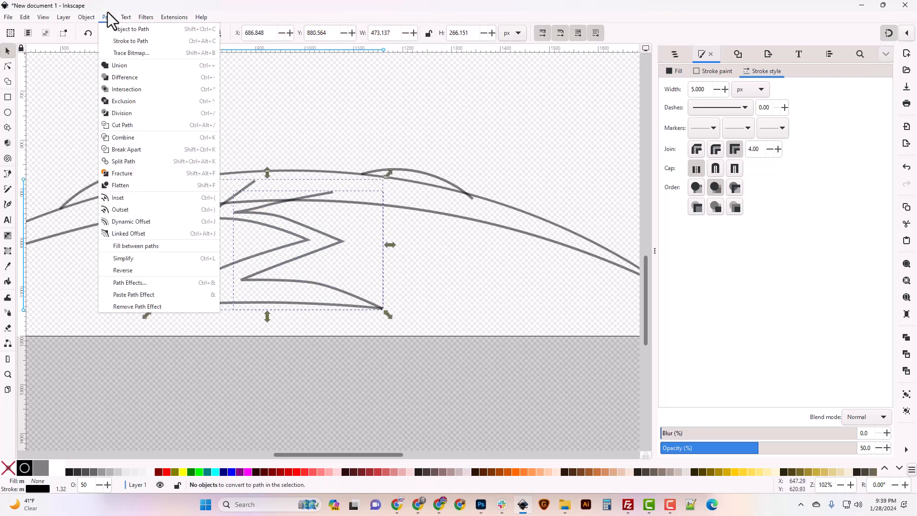
left_click(139, 138)
key("n")
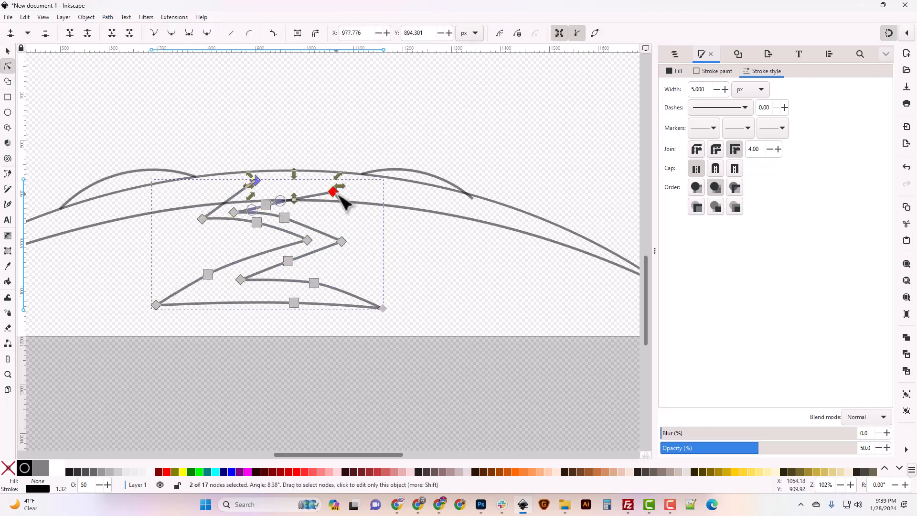
left_click(88, 188)
left_click(428, 172, "shift")
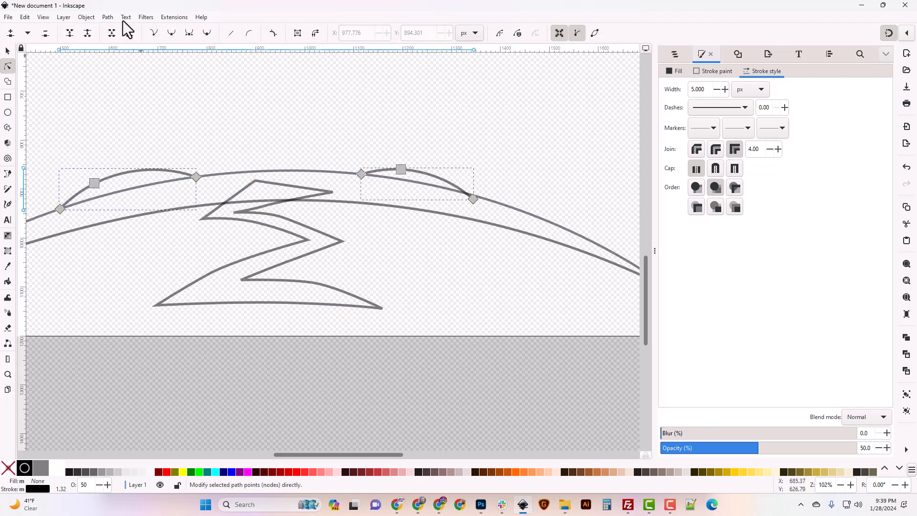
left_click(108, 17)
left_click(138, 138)
left_click(7, 174)
key("s")
key("Escape")
Step: Close the left bump with straight Bézier segments running just below the upper arc from one bump end to the other
left_click(144, 169)
left_click(108, 18)
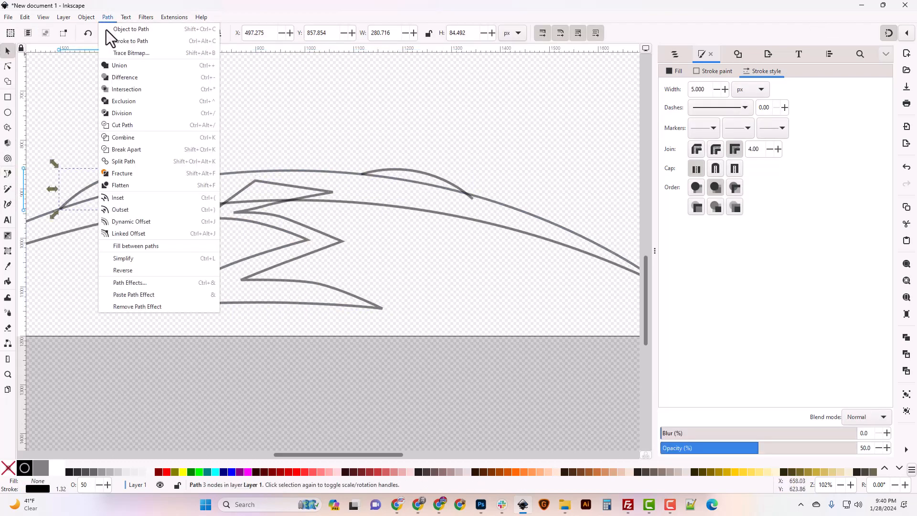
left_click(8, 176)
left_click(8, 174)
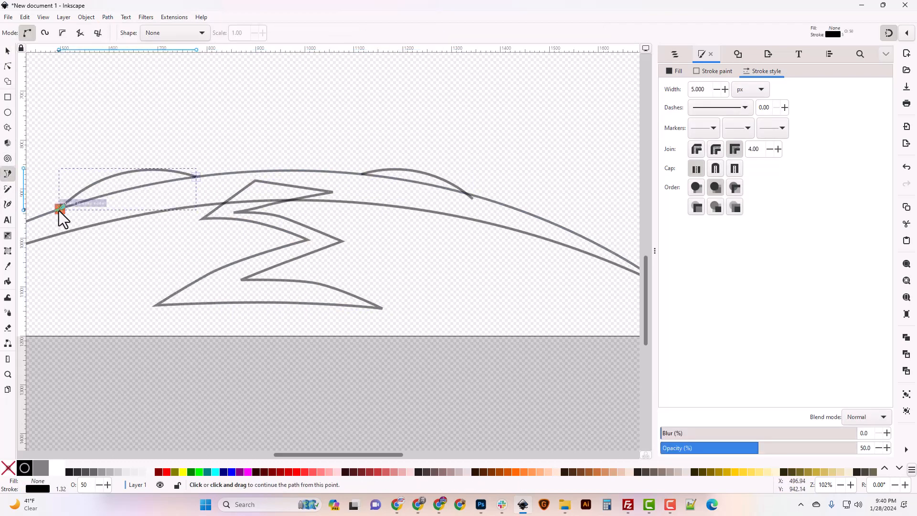
left_click(59, 210)
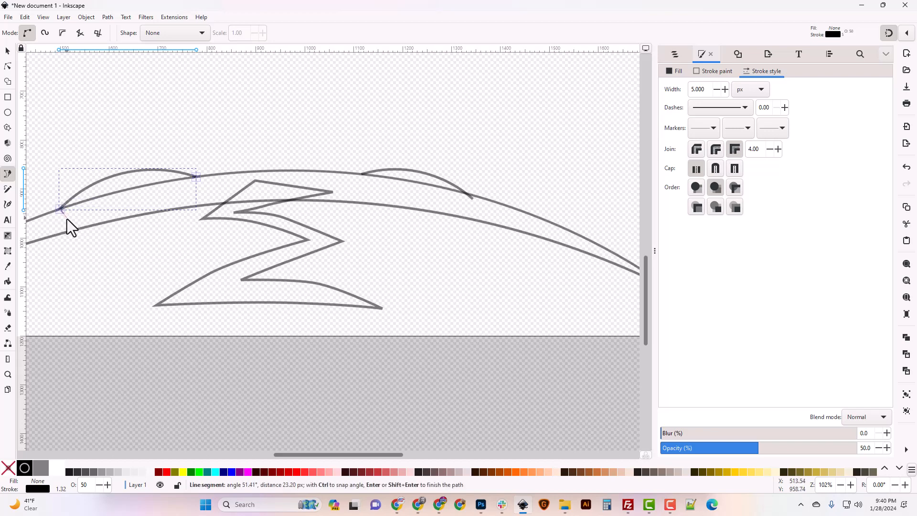
left_click(67, 219)
left_click(201, 193)
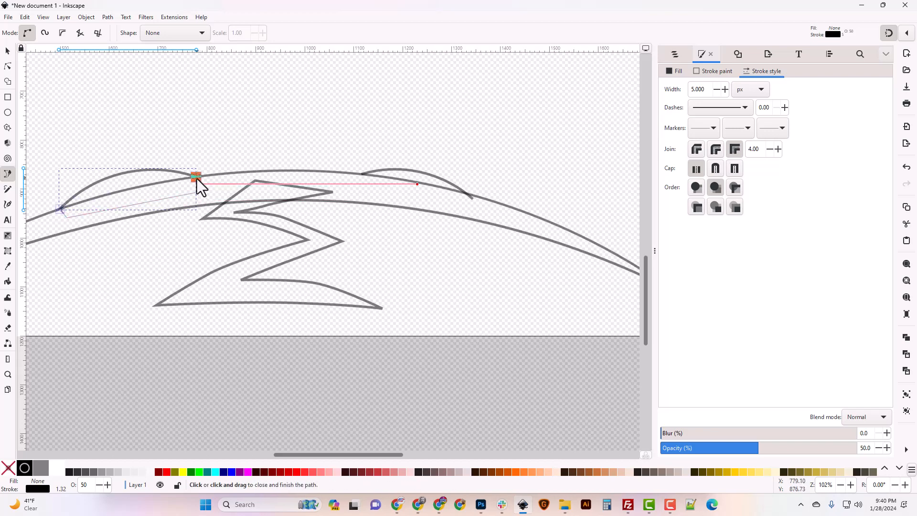
left_click(196, 178)
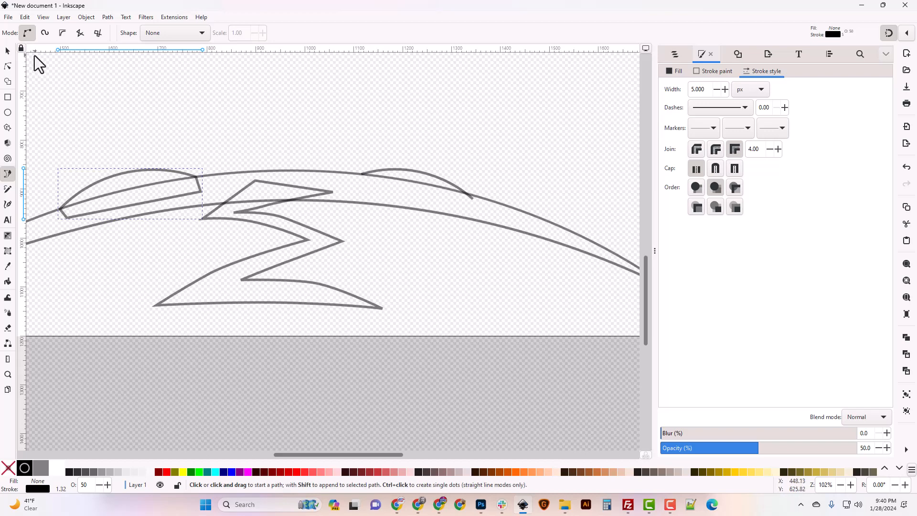
Step: Close the right bump with straight Bézier segments running between the two arcs from its left end to its right end
left_click(7, 52)
left_click(404, 168)
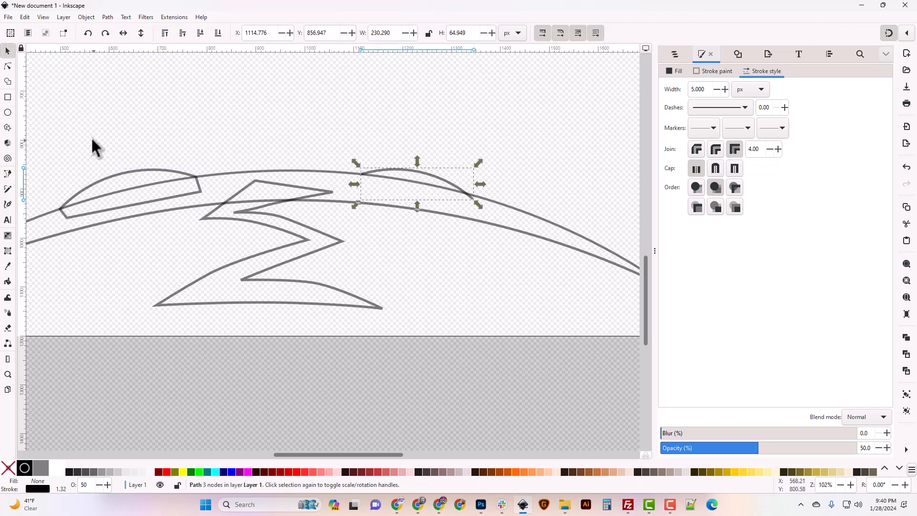
left_click(8, 174)
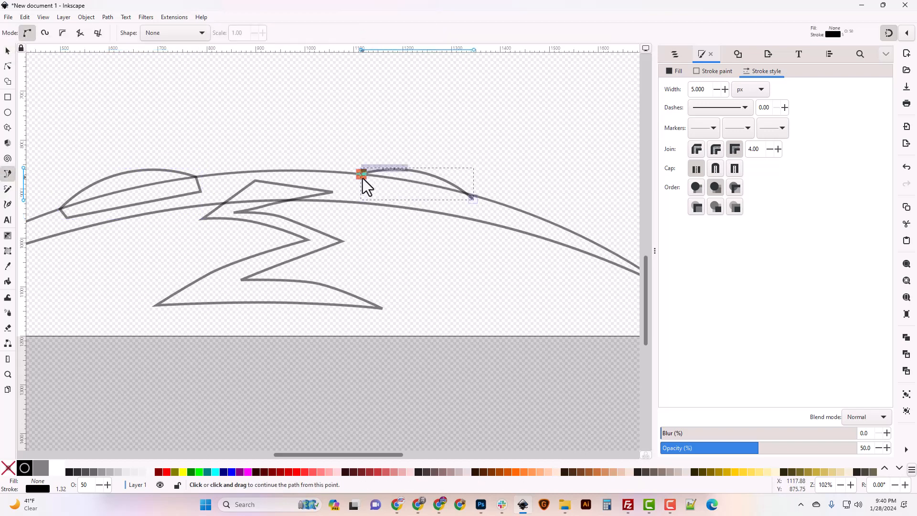
left_click(361, 176)
left_click(361, 189)
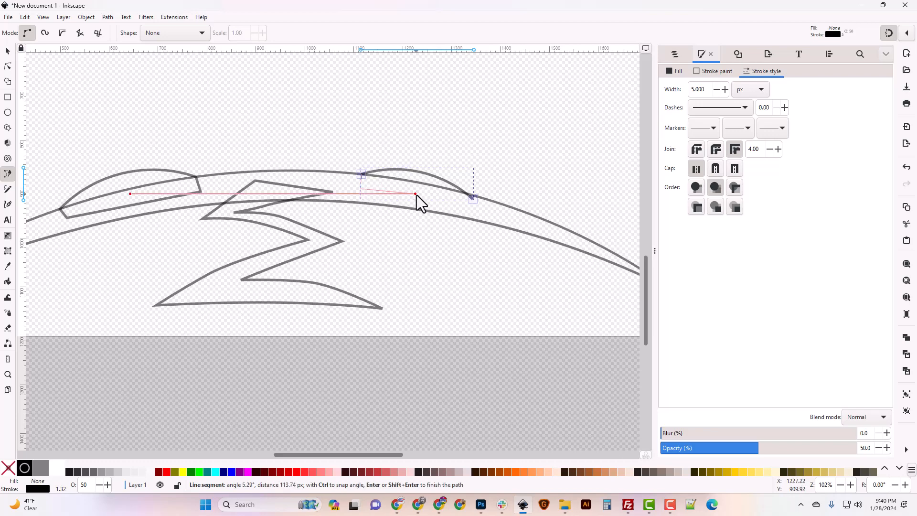
left_click(452, 205)
left_click(471, 197)
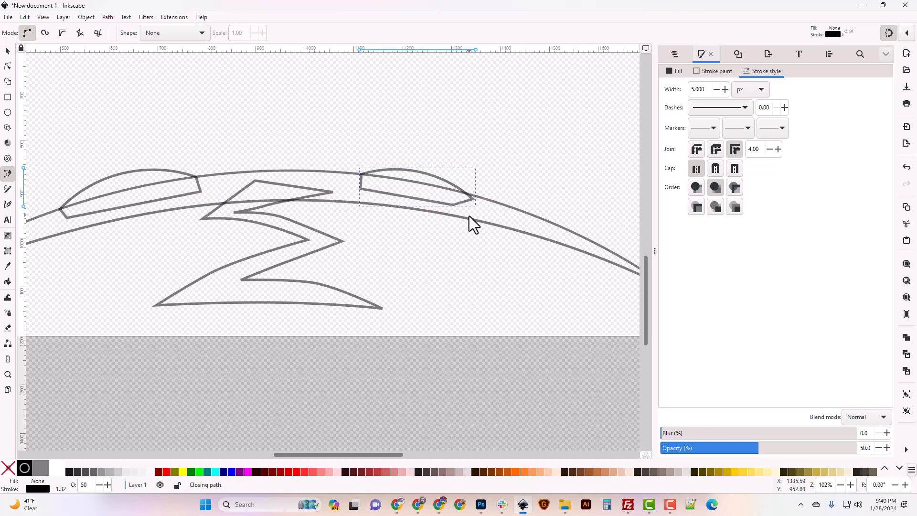
left_click(7, 52)
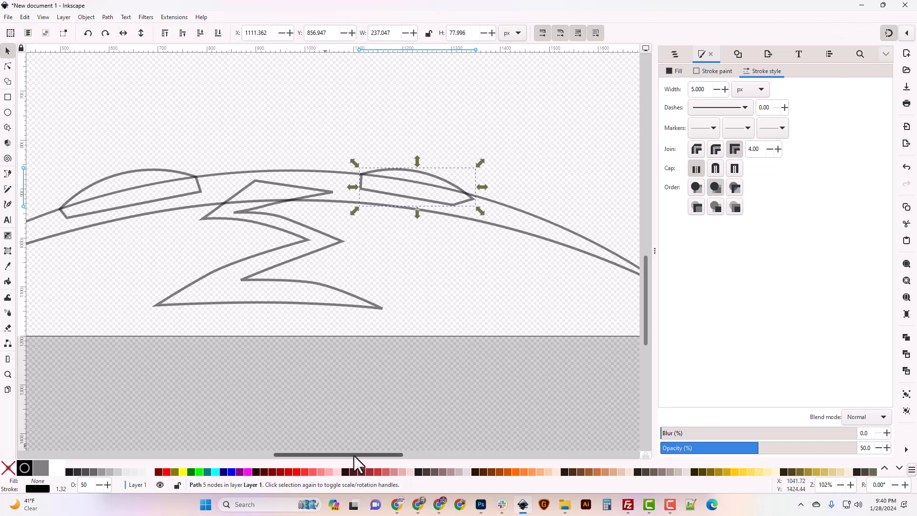
key("ctrl+minus")
key("minus")
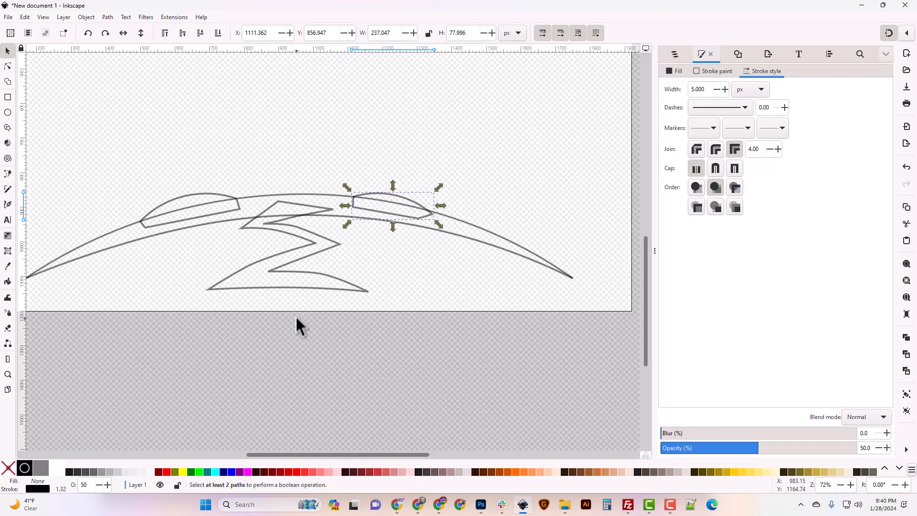
Step: Try to merge the two ground arcs, both bumps and the winding shape with Union, and undo the merge
key("minus")
mouse_move(88, 152)
left_mouse_down()
mouse_move(358, 286)
mouse_move(548, 338)
left_mouse_up()
left_click(108, 17)
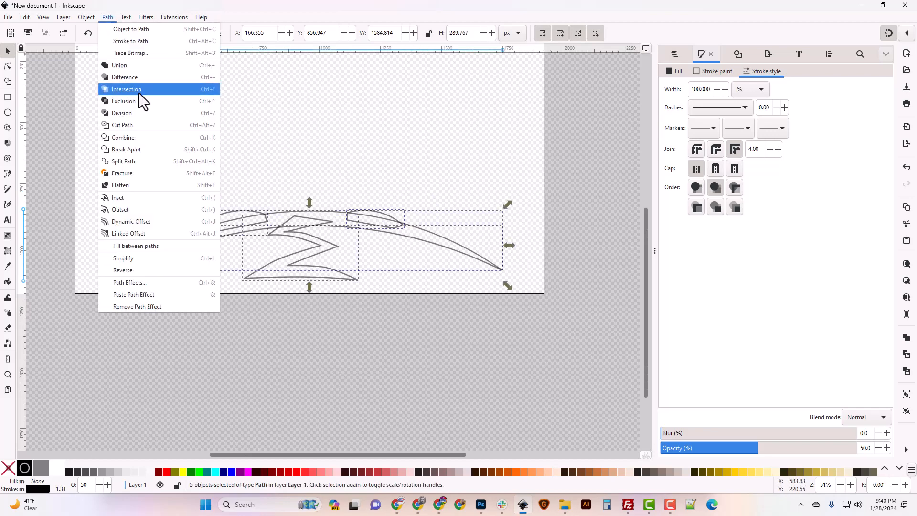
left_click(143, 66)
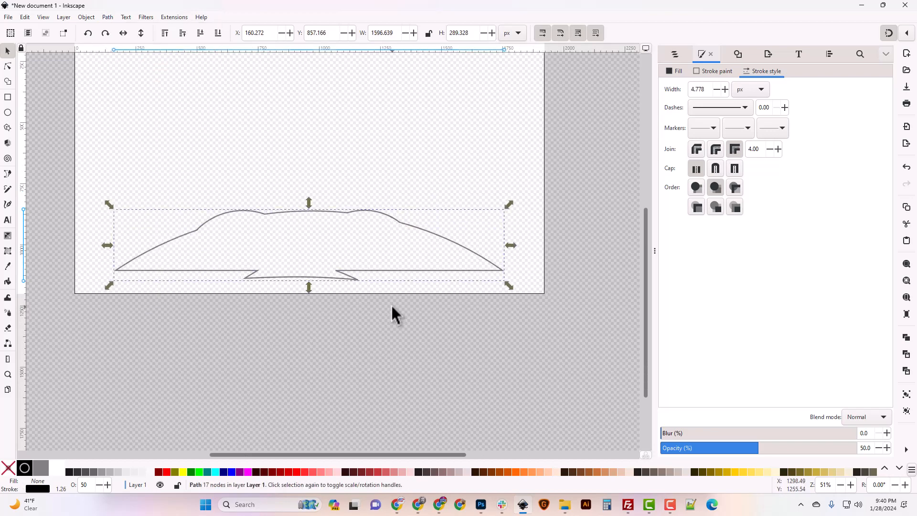
key("ctrl+z")
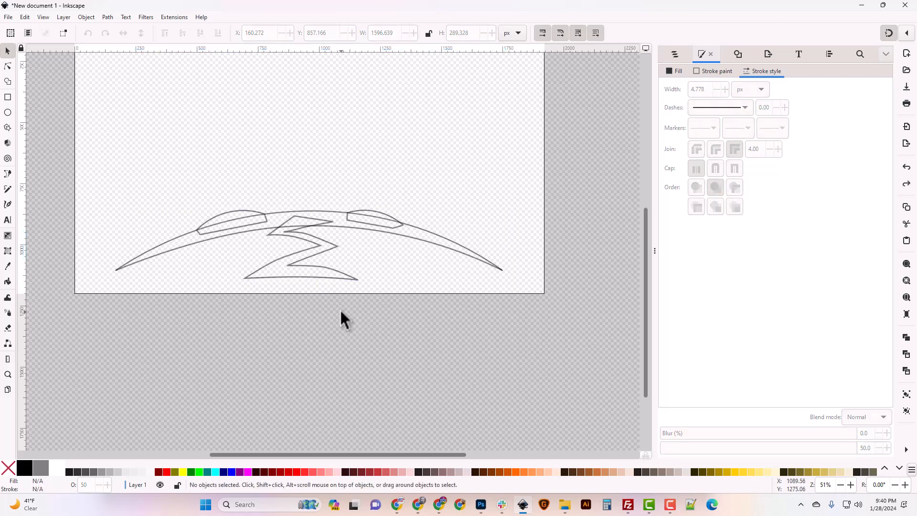
Step: Combine the upper and lower ground arcs into a single path
left_click(444, 243)
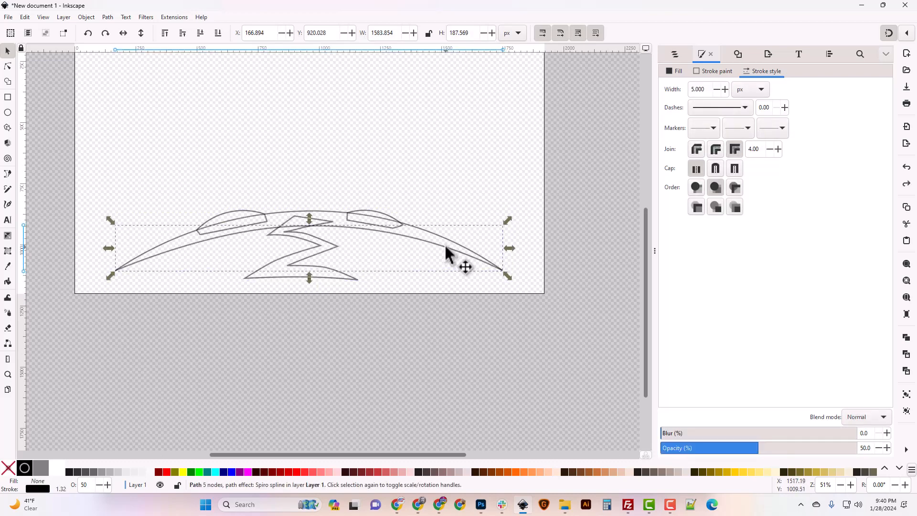
left_click(323, 212, "shift")
left_click(111, 19)
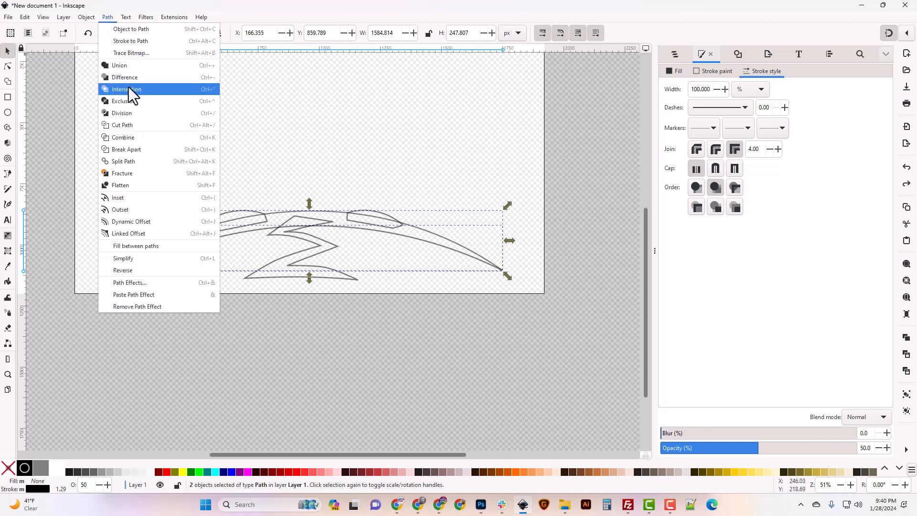
left_click(130, 137)
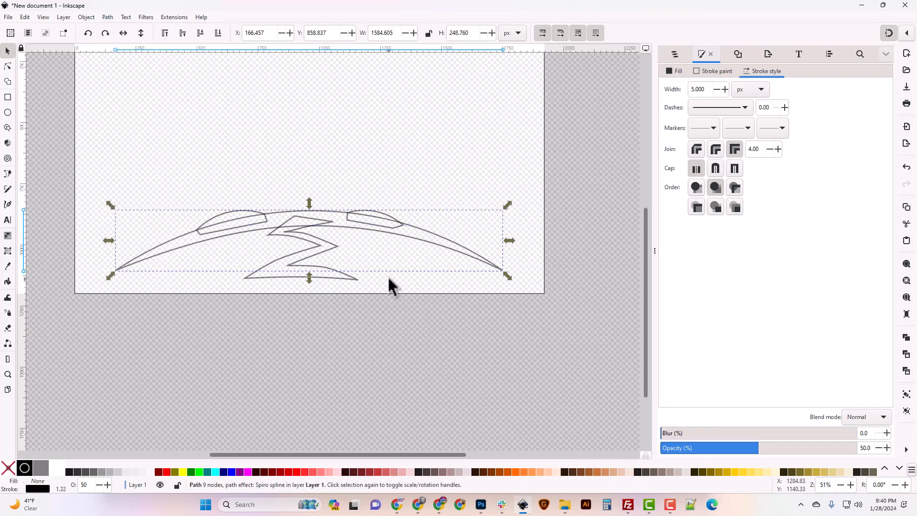
Step: Join the combined ground path's overlapping end nodes at the right tip and at the left tip to close it
left_click(8, 65)
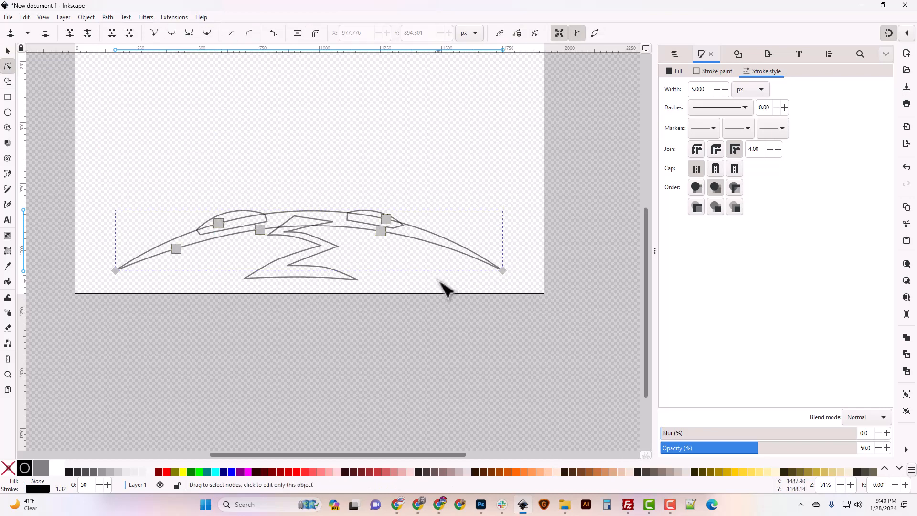
left_click_drag(529, 280, 536, 262)
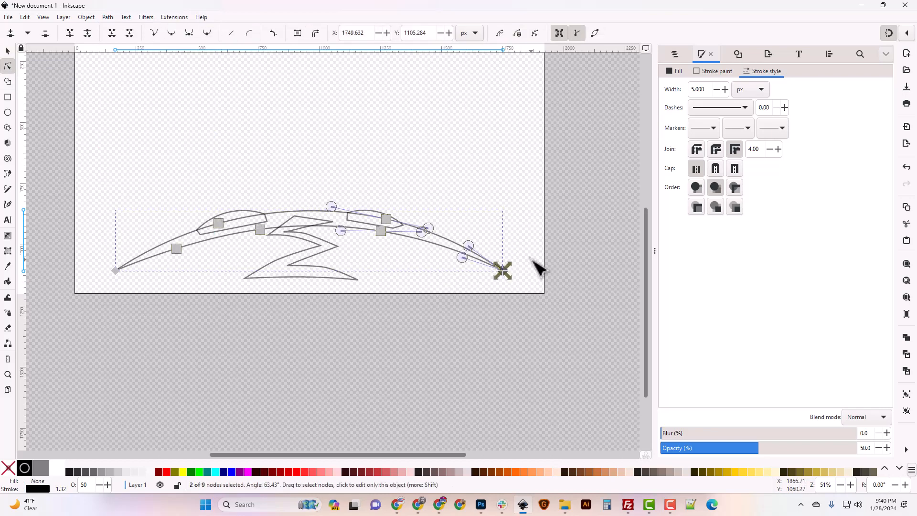
left_click(69, 33)
left_click_drag(95, 252, 146, 310)
left_click(69, 33)
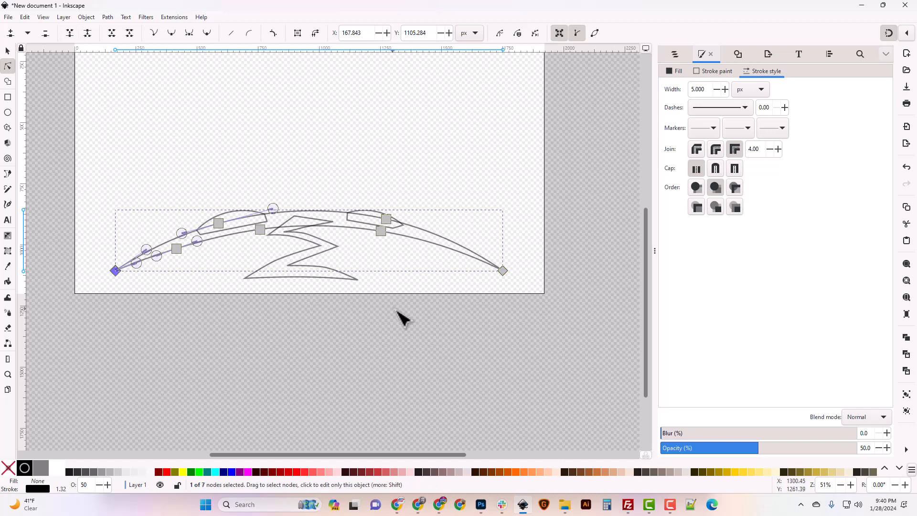
left_click(437, 310)
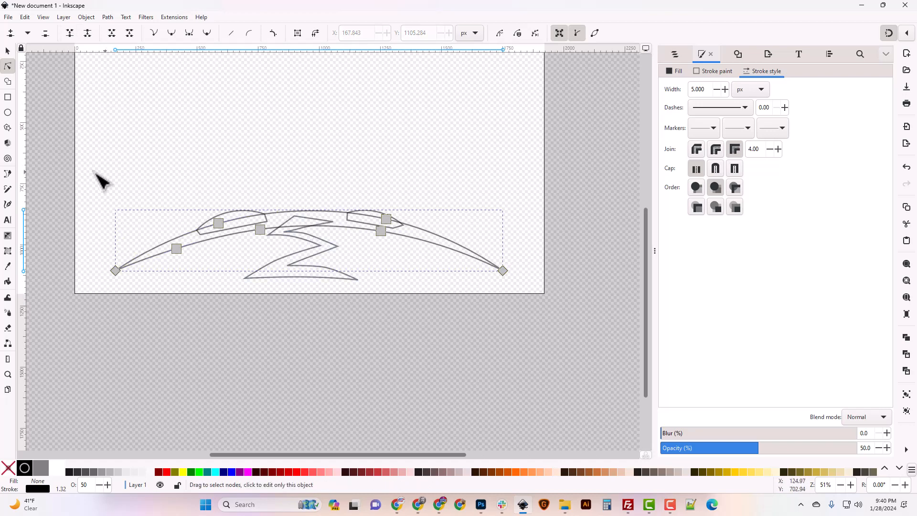
Step: Merge the closed ground arc, both bumps and the winding shape into one outline with Union
left_click(7, 50)
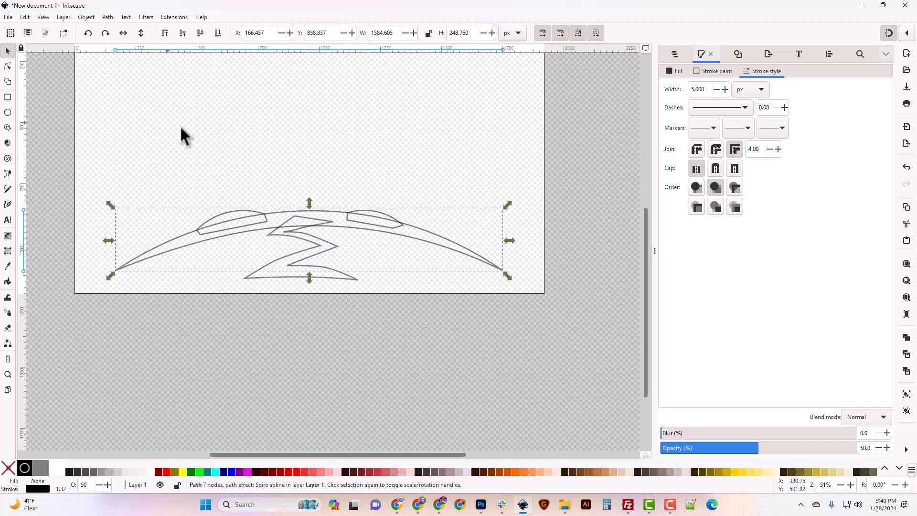
left_click(105, 131)
left_click_drag(98, 134, 523, 339)
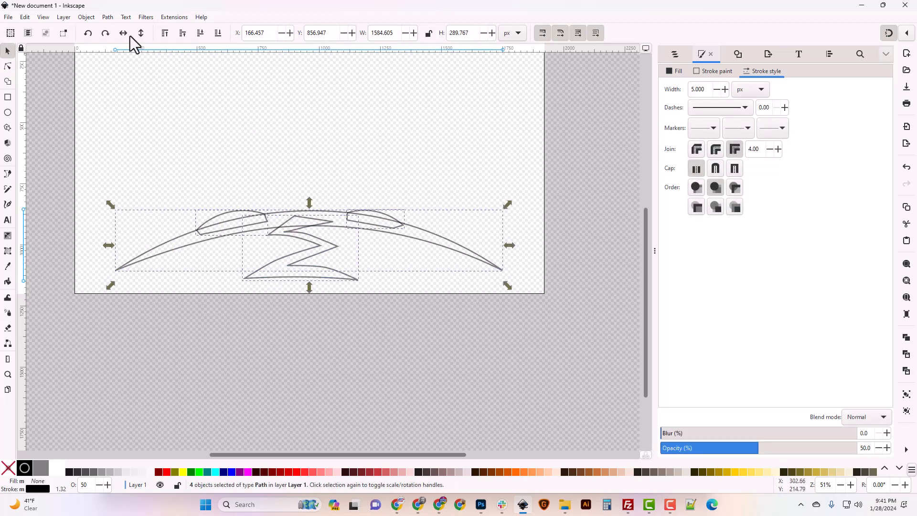
left_click(107, 17)
left_click(124, 65)
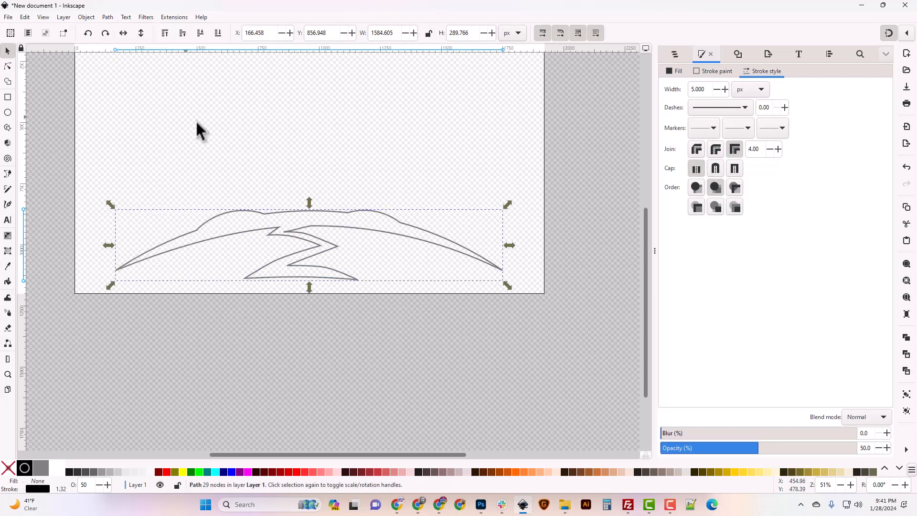
left_click(388, 271)
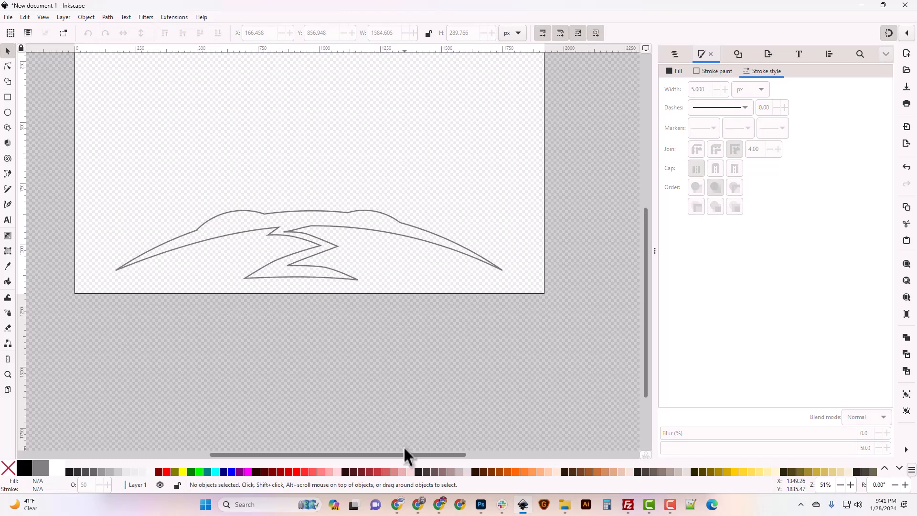
Step: Compare the merged ground with the palm reference image and set the Bézier pen to create Spiro paths
mouse_move(388, 457)
left_mouse_down()
mouse_move(225, 448)
mouse_move(341, 459)
left_mouse_up()
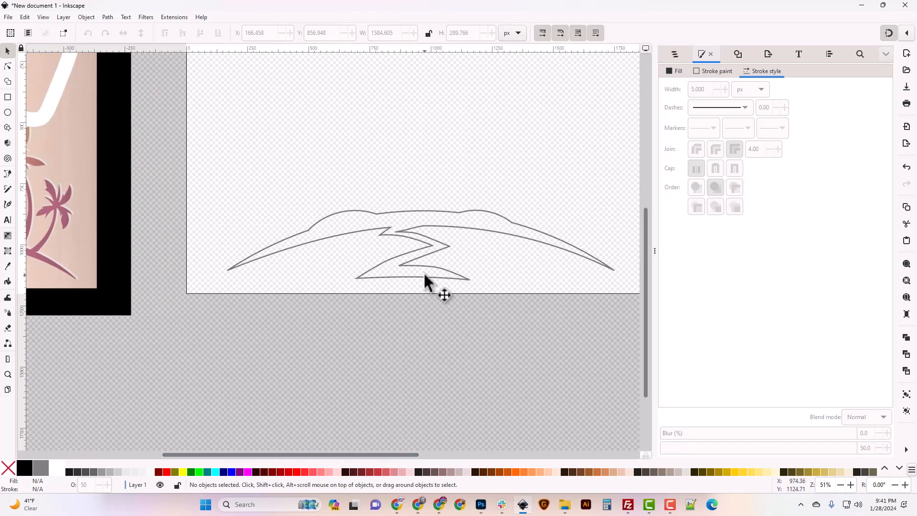
mouse_move(349, 454)
left_mouse_down()
mouse_move(284, 452)
mouse_move(408, 464)
left_mouse_up()
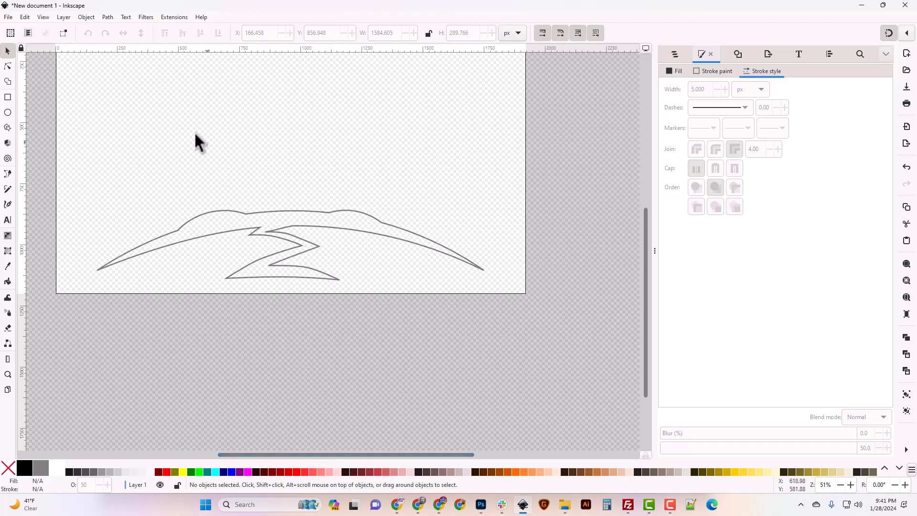
left_click(6, 174)
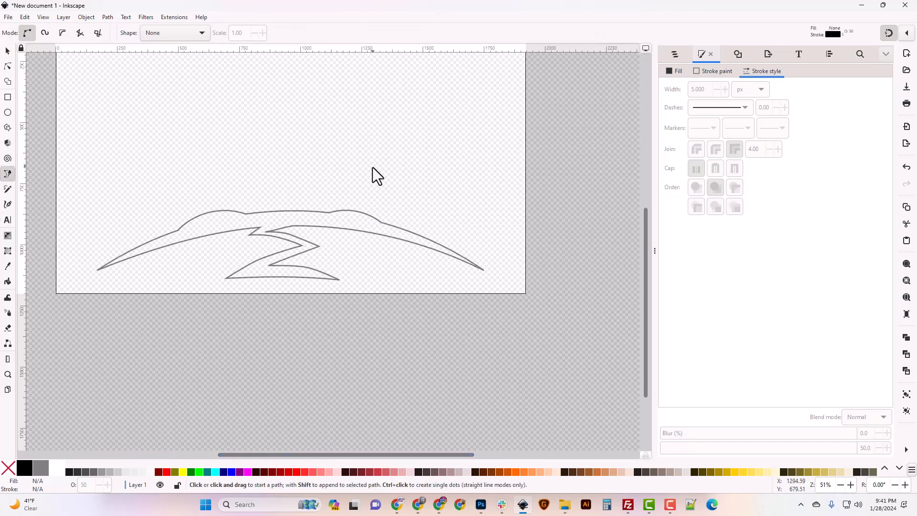
left_click_drag(378, 455, 263, 429)
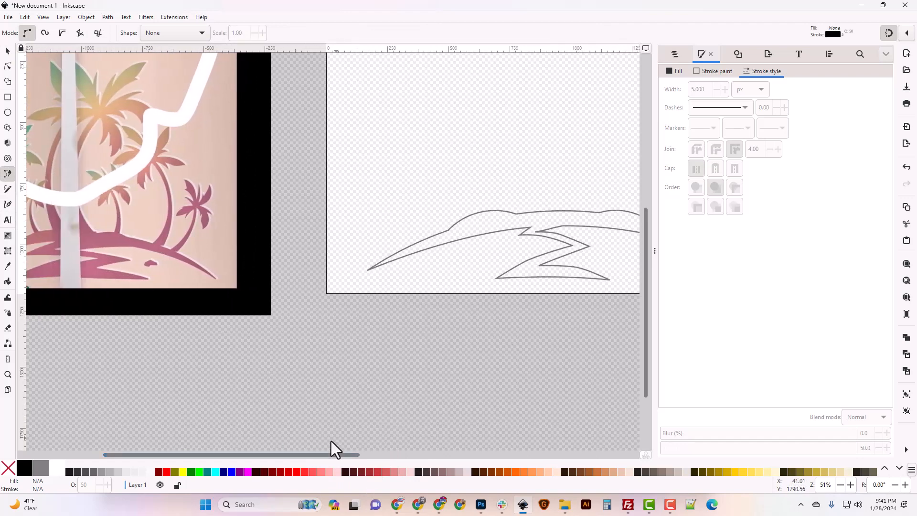
left_click_drag(318, 456, 429, 459)
scroll(383, 254, "up", 5)
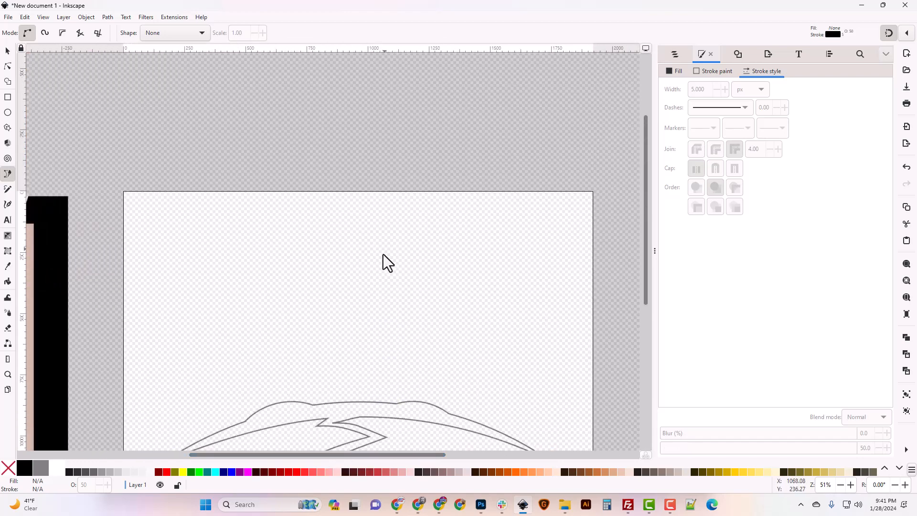
scroll(371, 240, "down", 4)
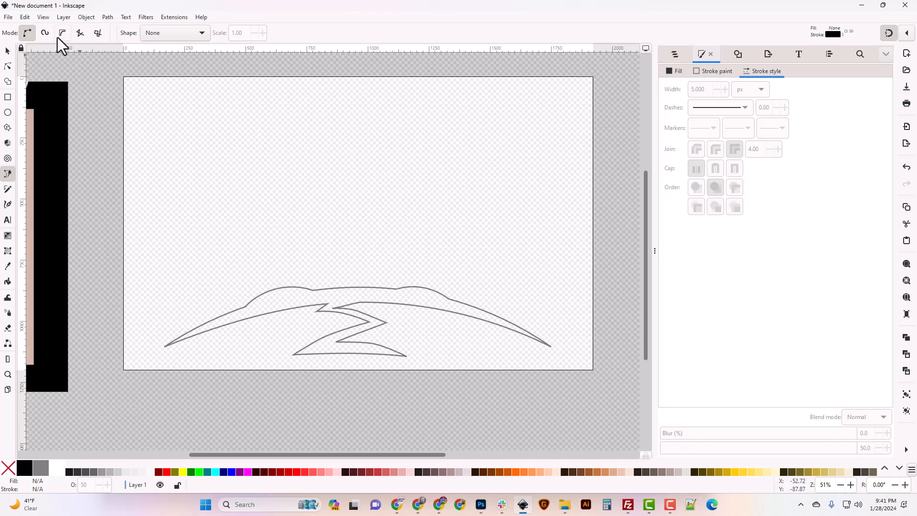
left_click(45, 32)
left_click(383, 143)
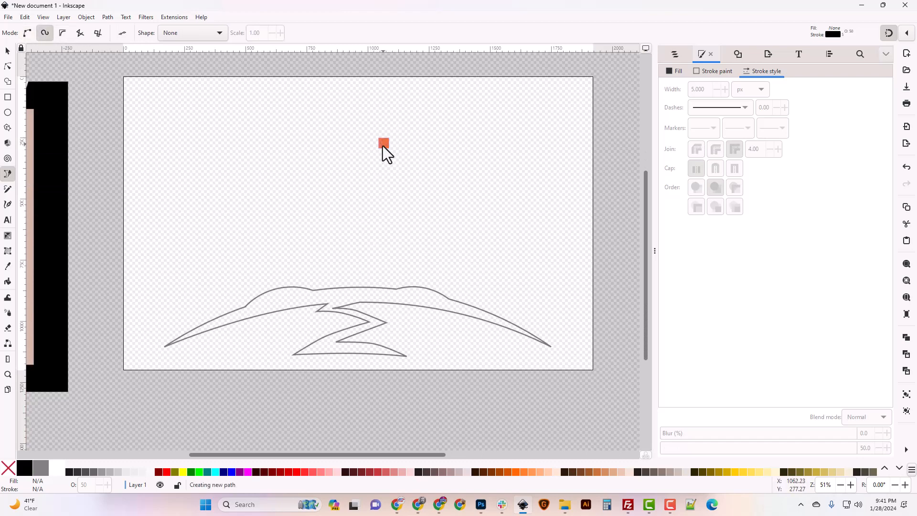
left_click(358, 187)
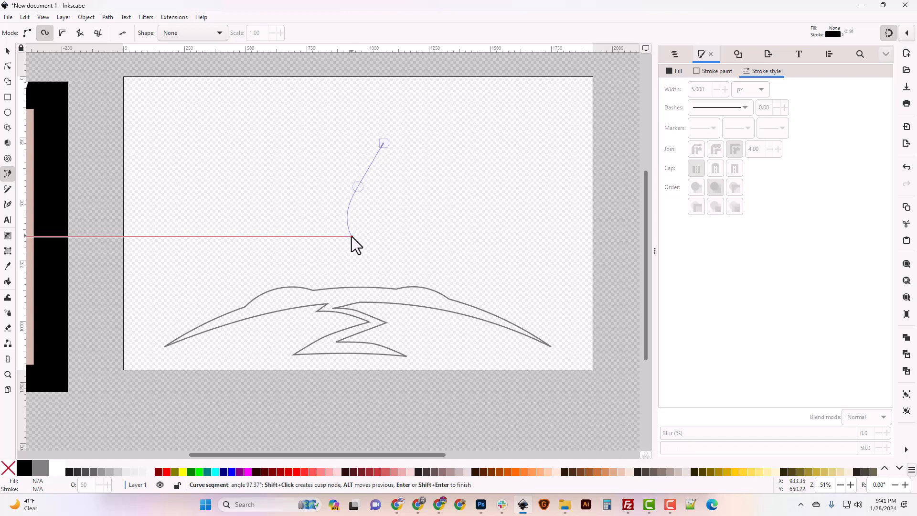
key("Return")
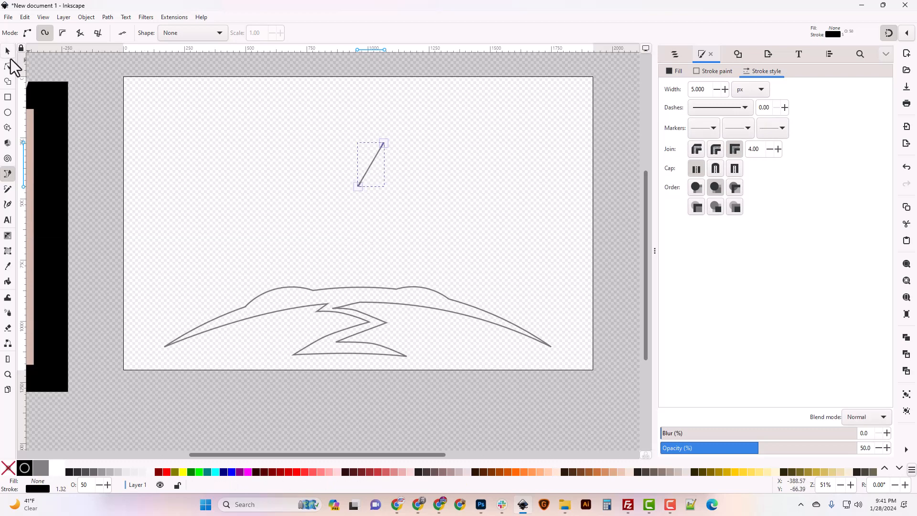
left_click(7, 51)
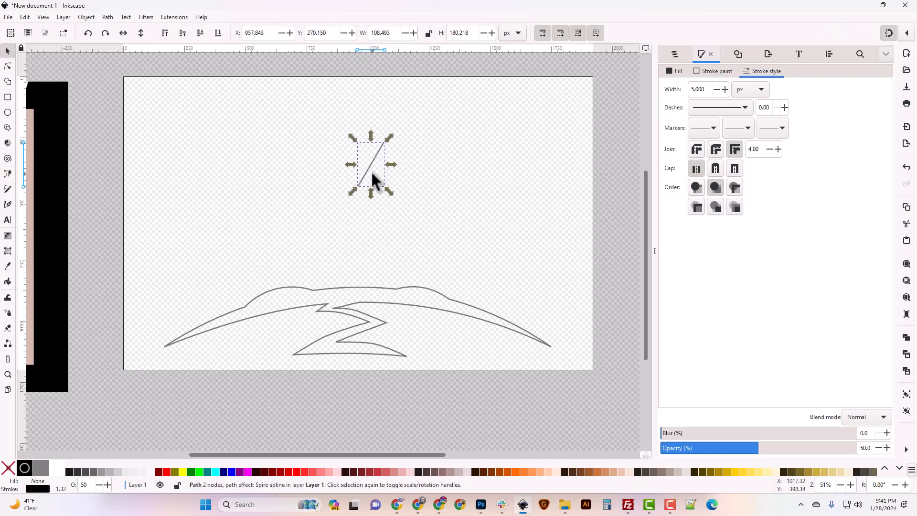
key("Delete")
Step: Draw a left-bowing Spiro curve above the island's middle as the right edge of the palm trunk
left_click(7, 176)
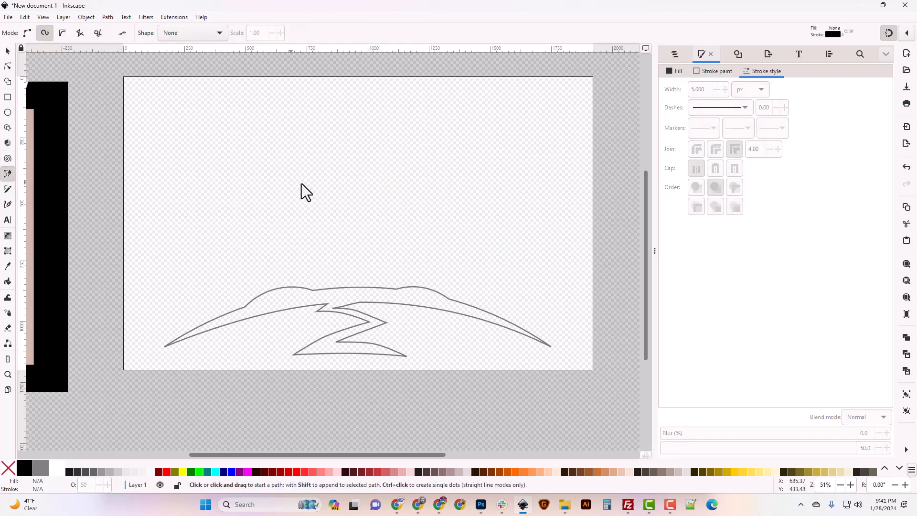
left_click(390, 155)
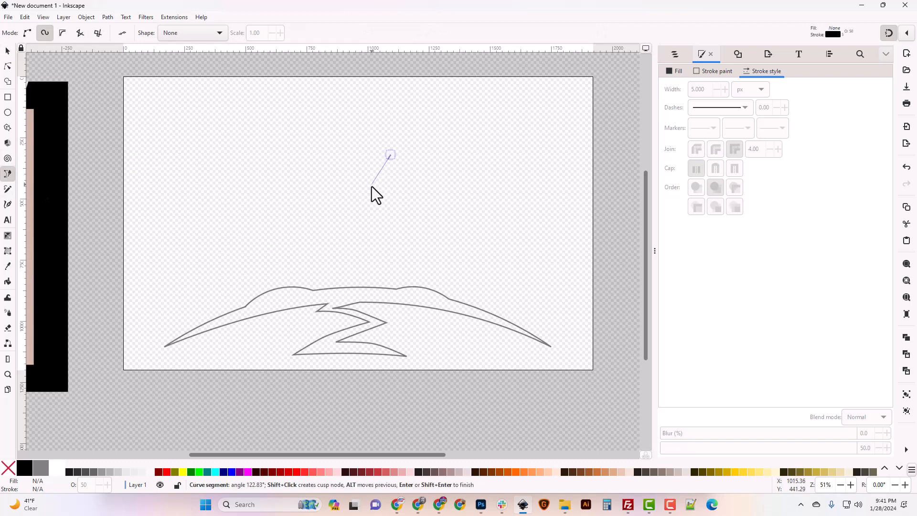
left_click(364, 233)
double_click(377, 270)
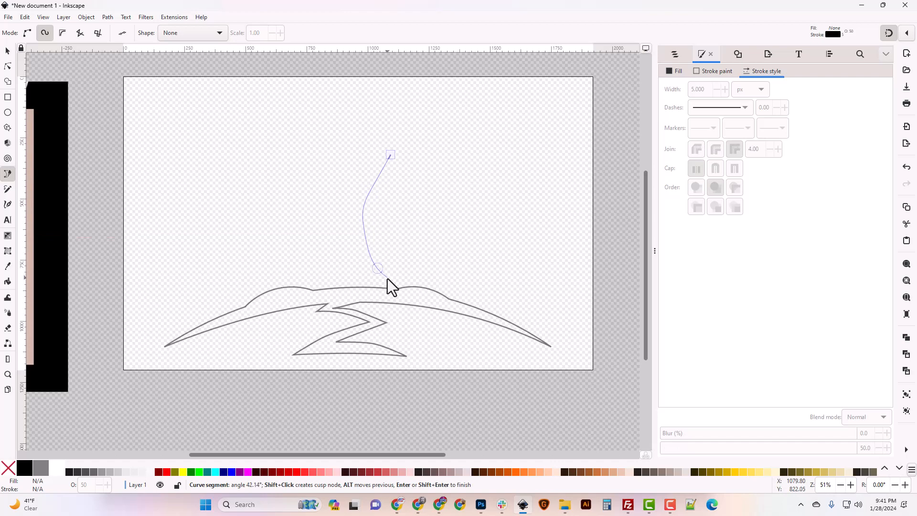
Step: Adjust the trunk's right edge nodes, extending the lower end just below the island's top outline and moving the upper end slightly right
left_click(8, 66)
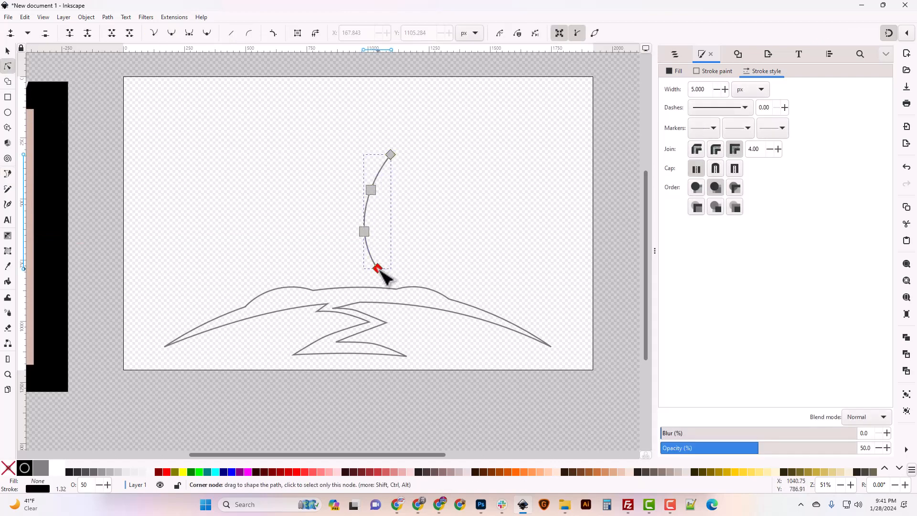
left_click_drag(380, 270, 382, 297)
left_click_drag(368, 235, 368, 240)
left_click_drag(377, 192, 377, 188)
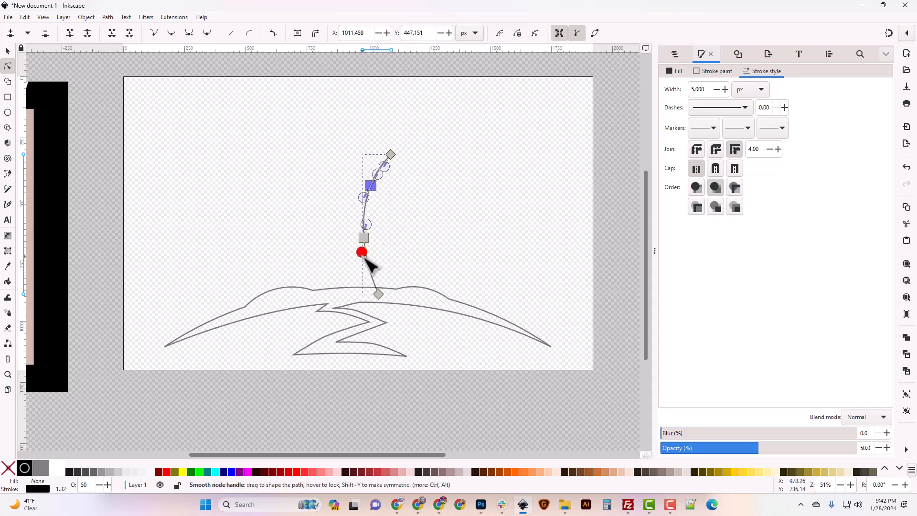
left_click(379, 295)
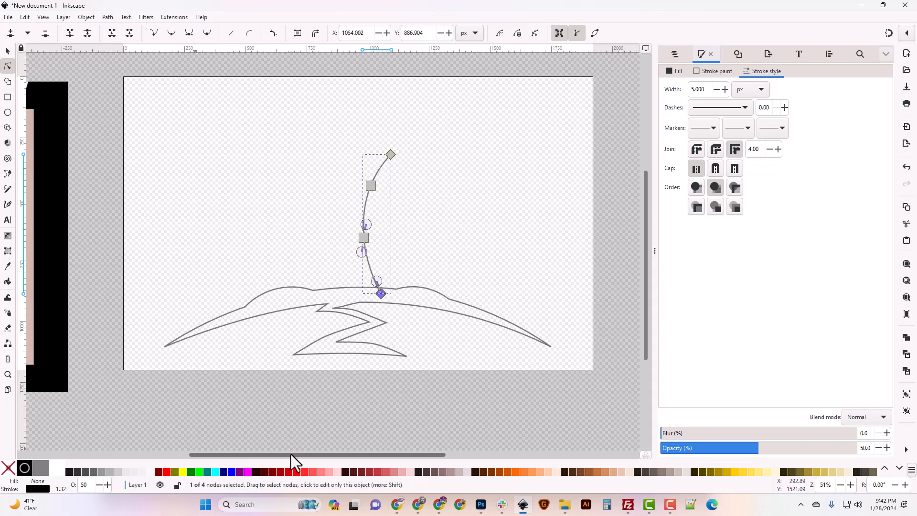
mouse_move(291, 454)
left_mouse_down()
mouse_move(189, 444)
mouse_move(299, 443)
left_mouse_up()
left_click_drag(380, 158, 385, 157)
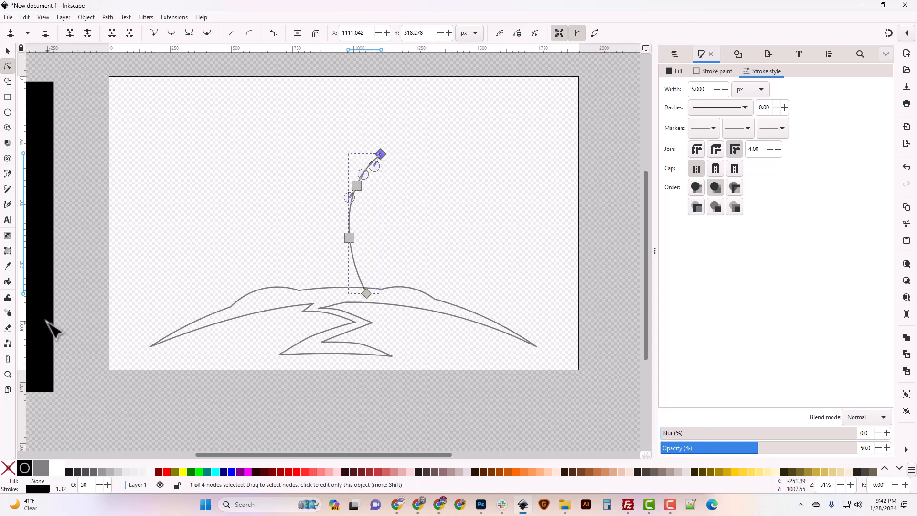
Step: Draw a second Spiro curve just left of the first, from the trunk's top down to the island, as its left edge
left_click(8, 174)
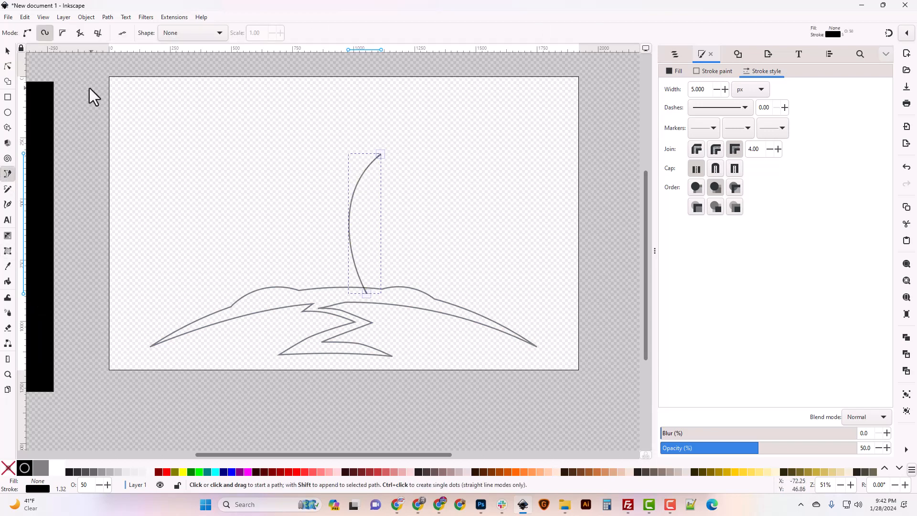
left_click(373, 150)
left_click(342, 193)
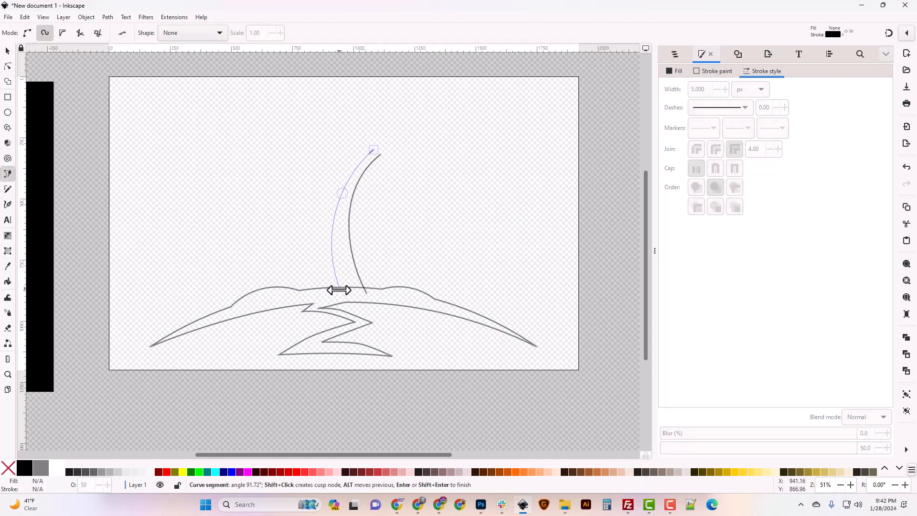
left_click(339, 292)
key("Return")
Step: Refine the trunk's left edge by lowering its middle node and moving both ends slightly right so the trunk tapers upward
left_click(7, 66)
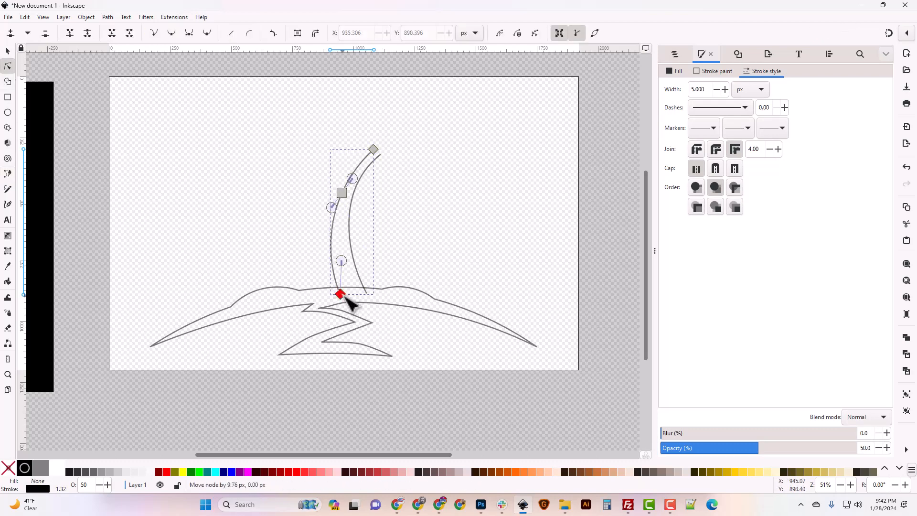
left_click_drag(341, 192, 341, 205)
left_click_drag(374, 149, 376, 149)
left_click_drag(340, 293, 343, 295)
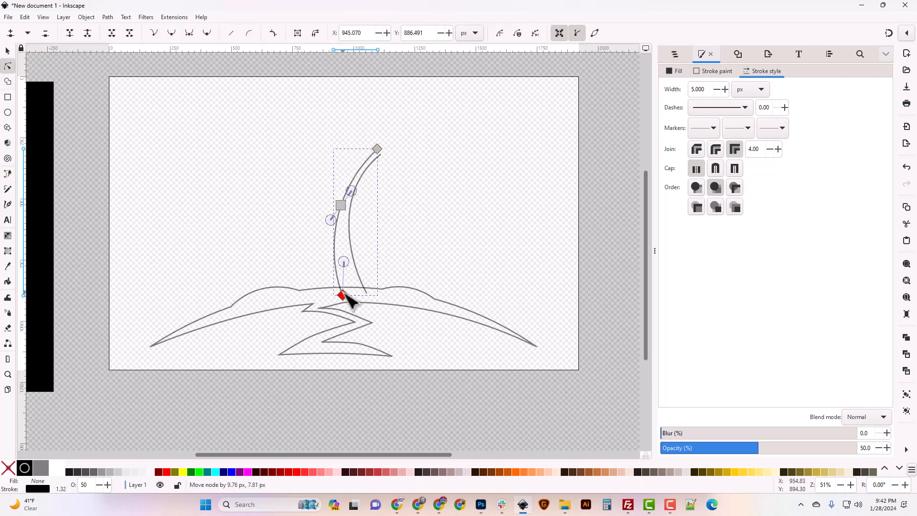
Step: Refine the trunk's left edge by moving its lower end slightly right and raising its middle node to smooth the bow
left_click(8, 51)
left_click_drag(317, 121, 398, 326)
left_click_drag(282, 454, 306, 454)
left_click(199, 203)
left_click(8, 66)
left_click(287, 293)
left_click_drag(287, 295, 292, 294)
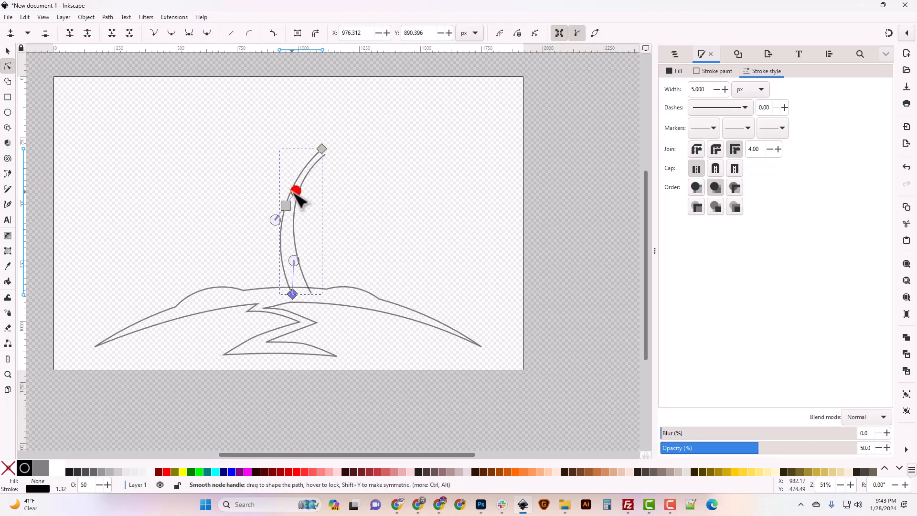
left_click_drag(295, 191, 292, 189)
left_click_drag(286, 205, 289, 197)
left_click(293, 294)
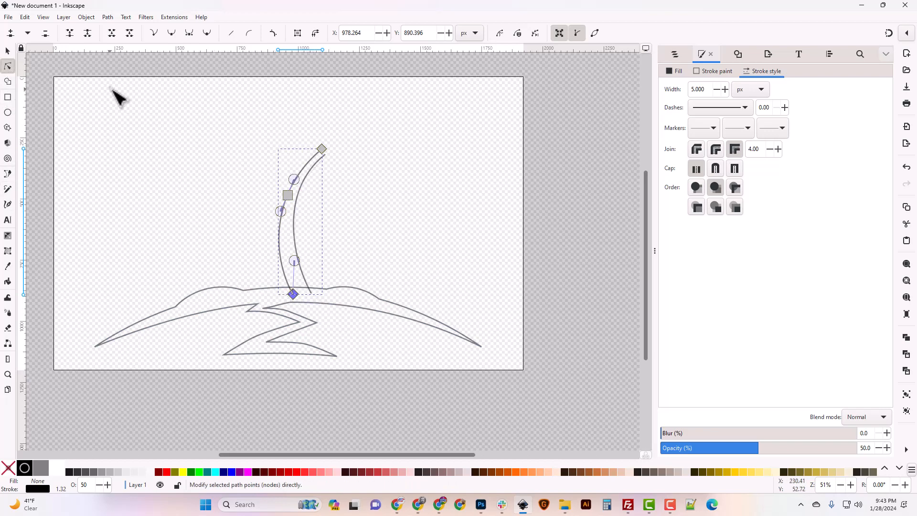
Step: Combine the trunk's two edge curves into a single path and convert it with Object to Path
left_click(9, 51)
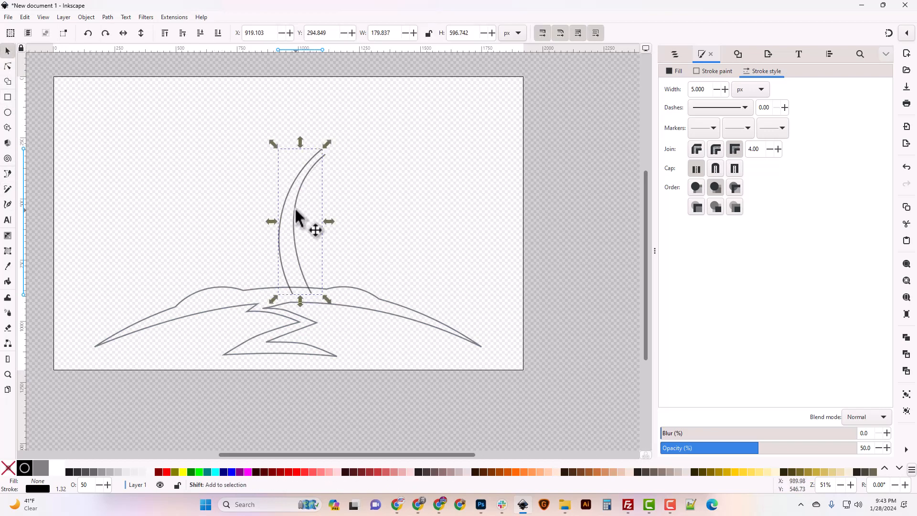
left_click(90, 18)
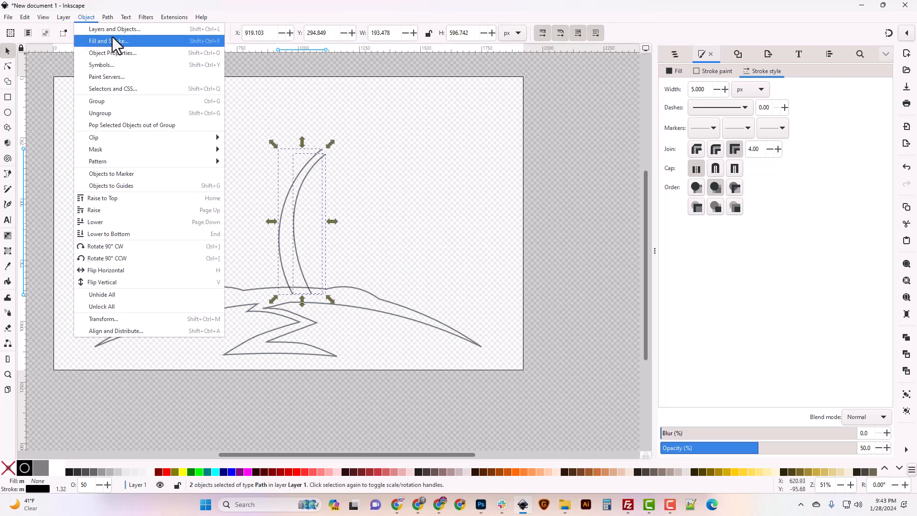
mouse_move(108, 18)
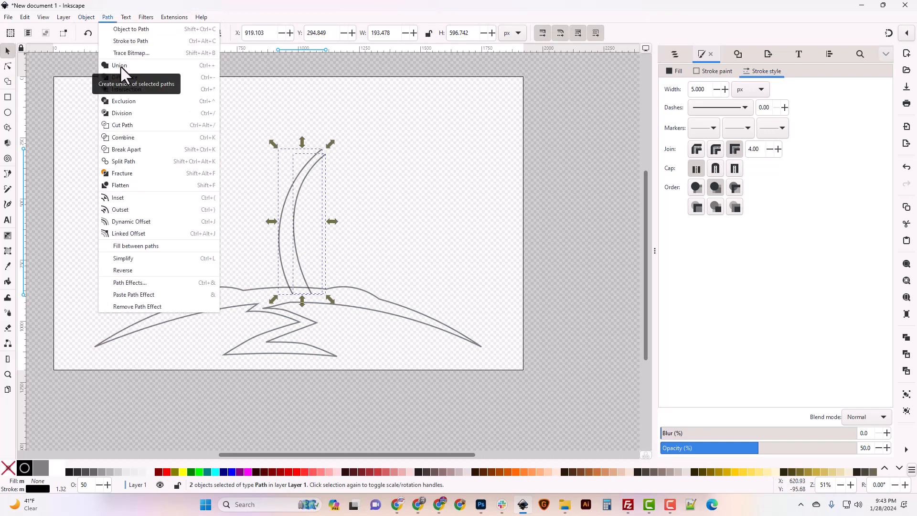
left_click(122, 138)
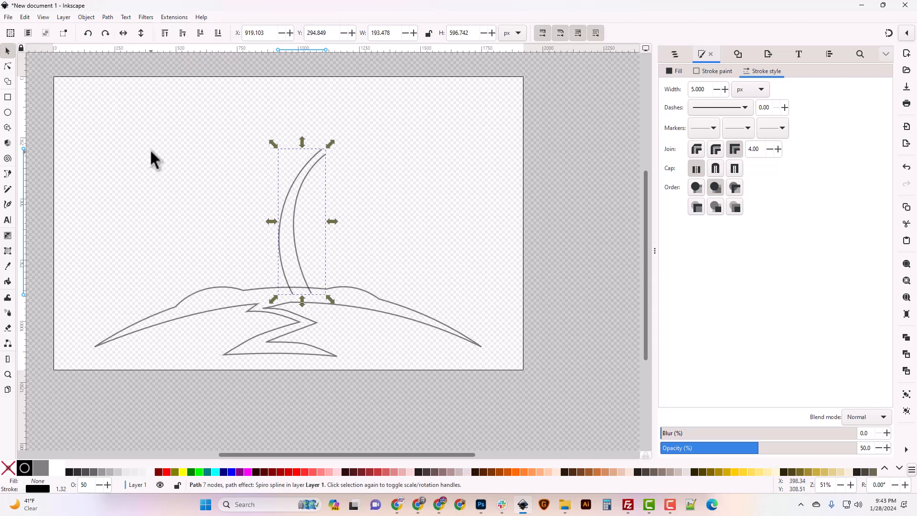
left_click(86, 18)
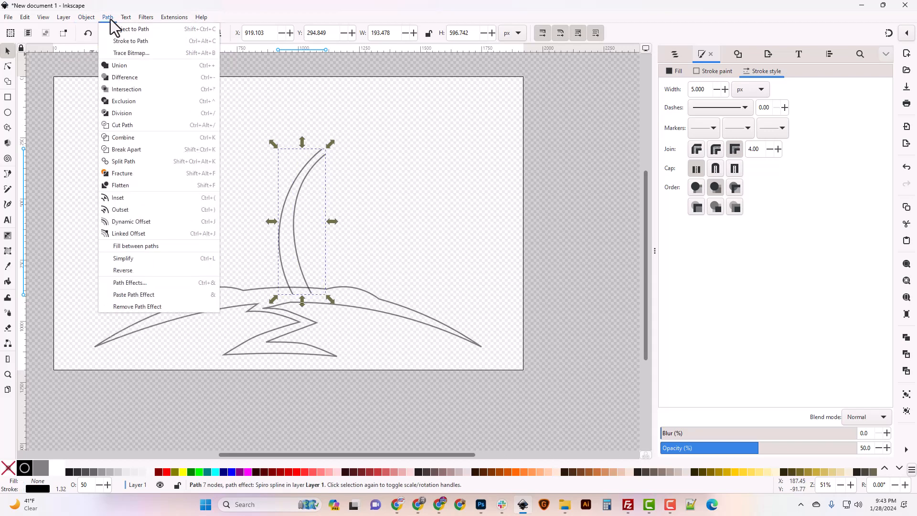
left_click(120, 29)
left_click(363, 220)
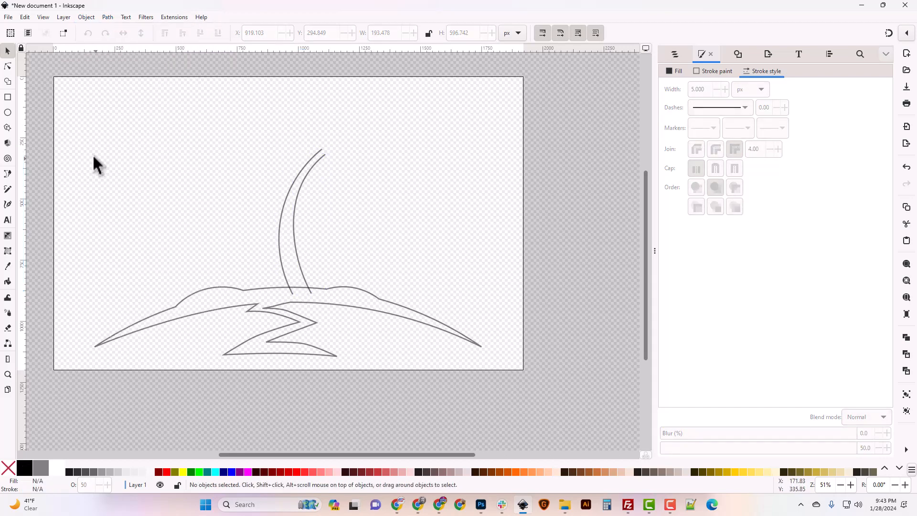
Step: Join the trunk's two lower end nodes with a new segment to close its base
left_click(8, 175)
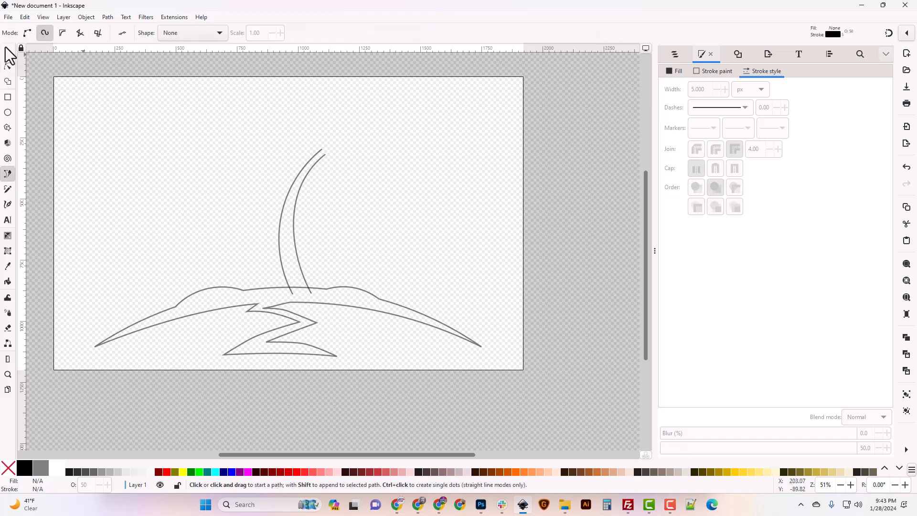
left_click(8, 67)
left_click(292, 290)
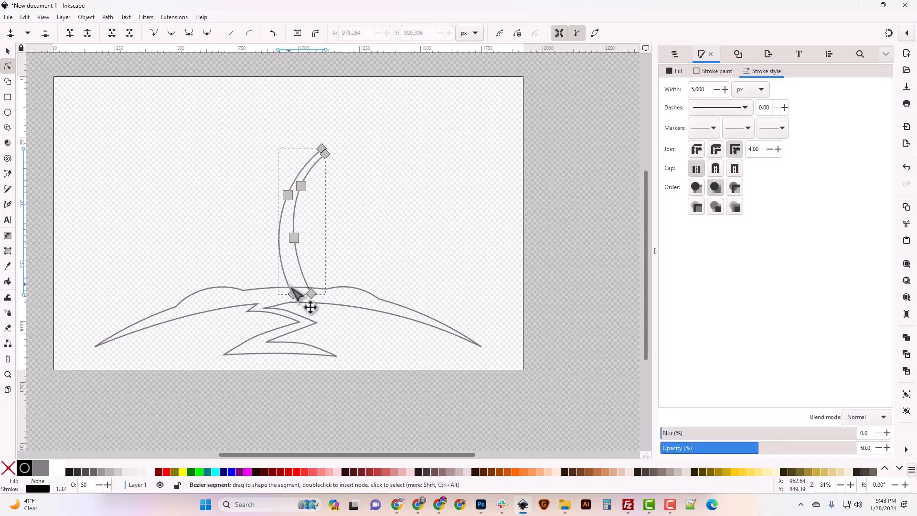
left_click(293, 294)
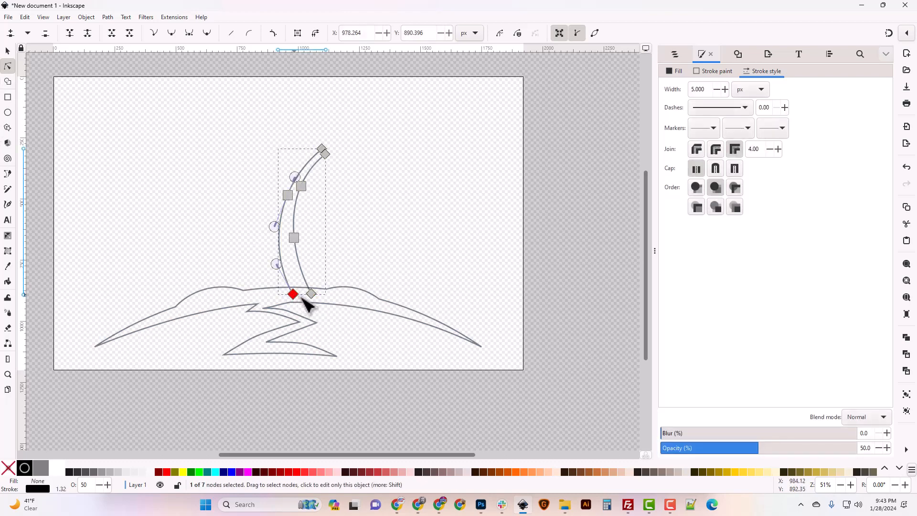
left_click(311, 293, "shift")
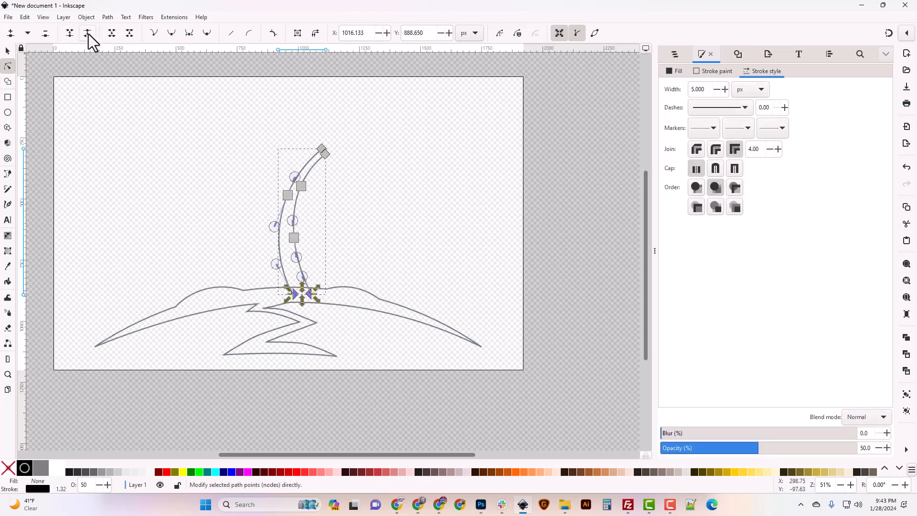
left_click(322, 148)
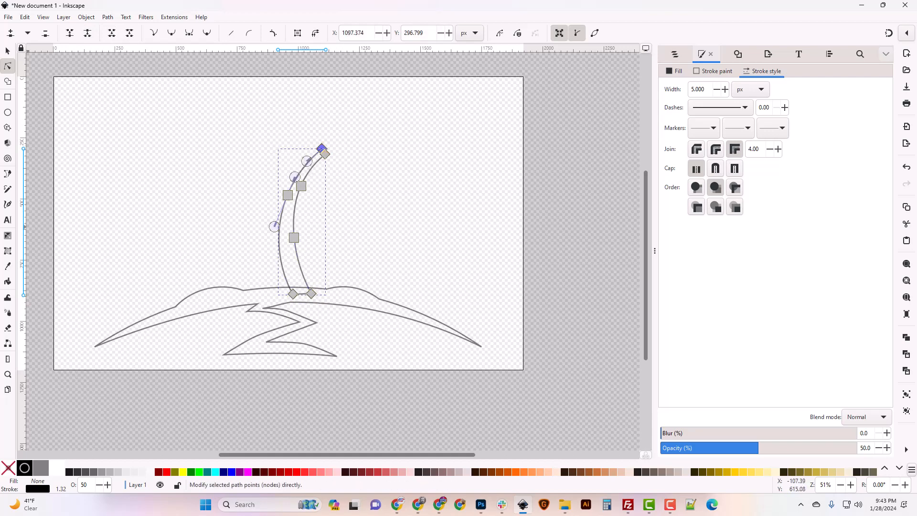
Step: Try drawing a short, right-bowing Spiro curve downward from the trunk's upper right end as the first frond edge
left_click_drag(317, 452, 225, 455)
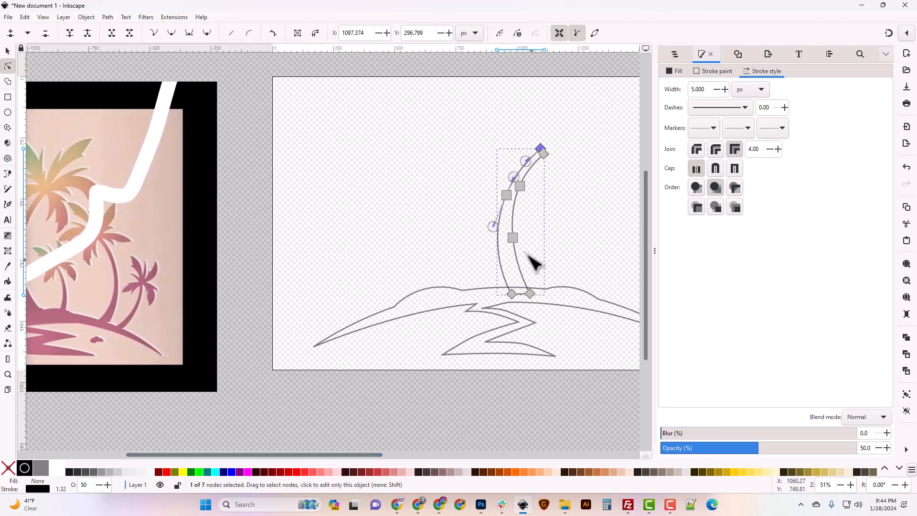
left_click(8, 175)
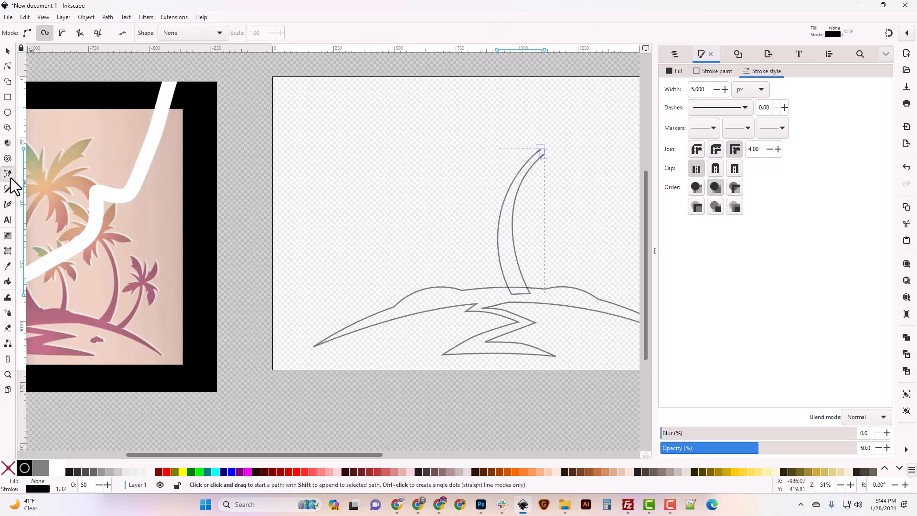
left_click_drag(342, 456, 378, 457)
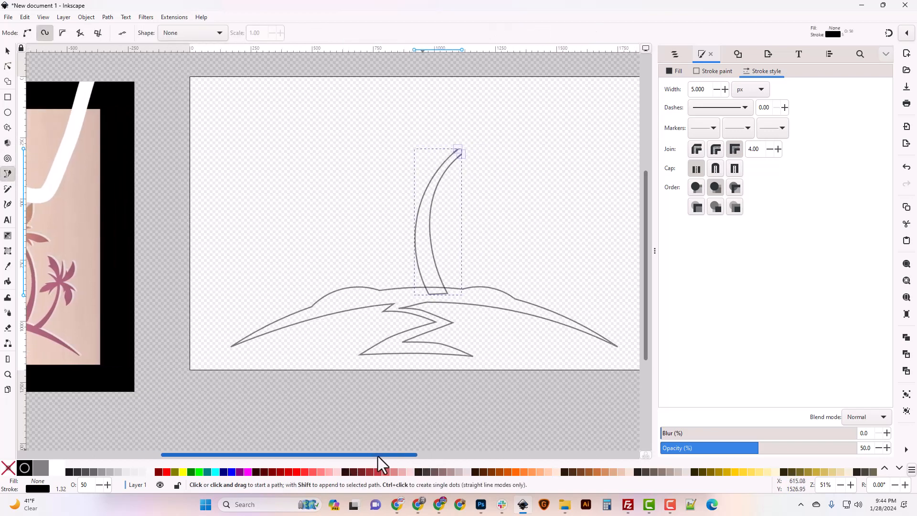
left_click(453, 157)
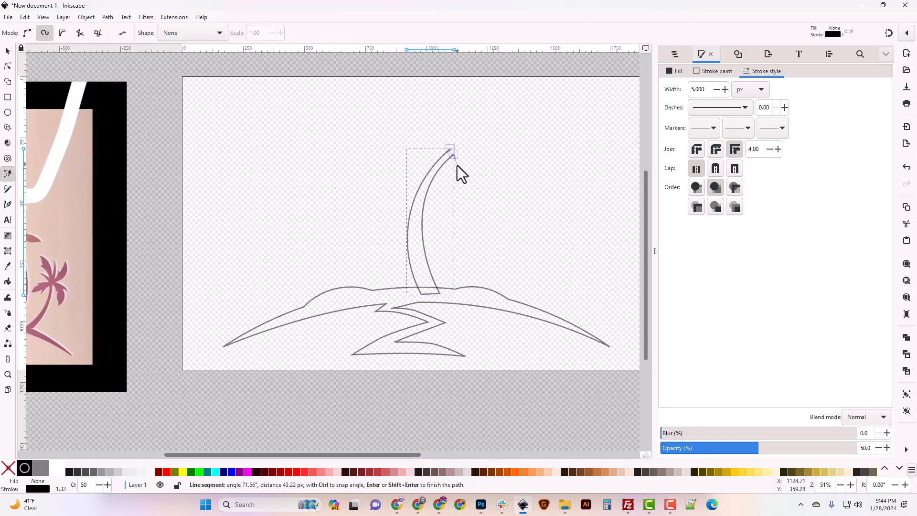
mouse_move(378, 454)
left_mouse_down()
mouse_move(337, 455)
mouse_move(362, 456)
left_mouse_up()
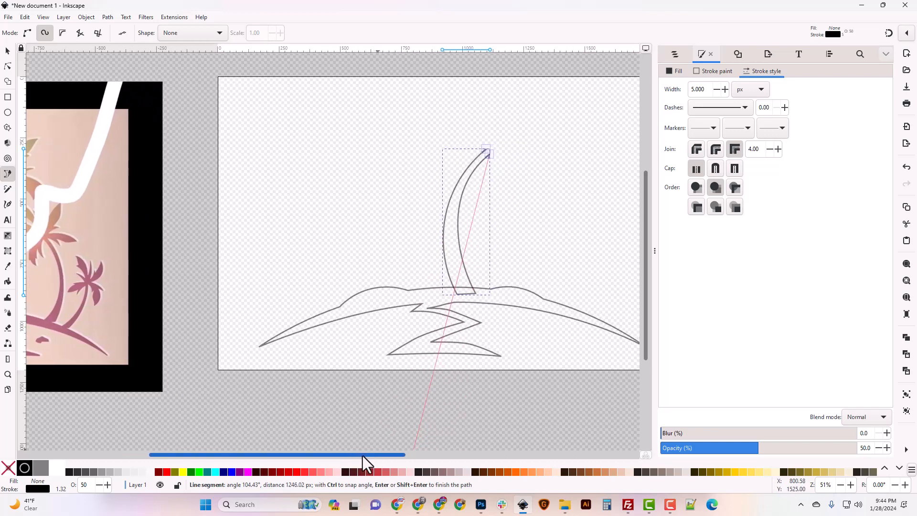
left_click_drag(493, 176, 492, 183)
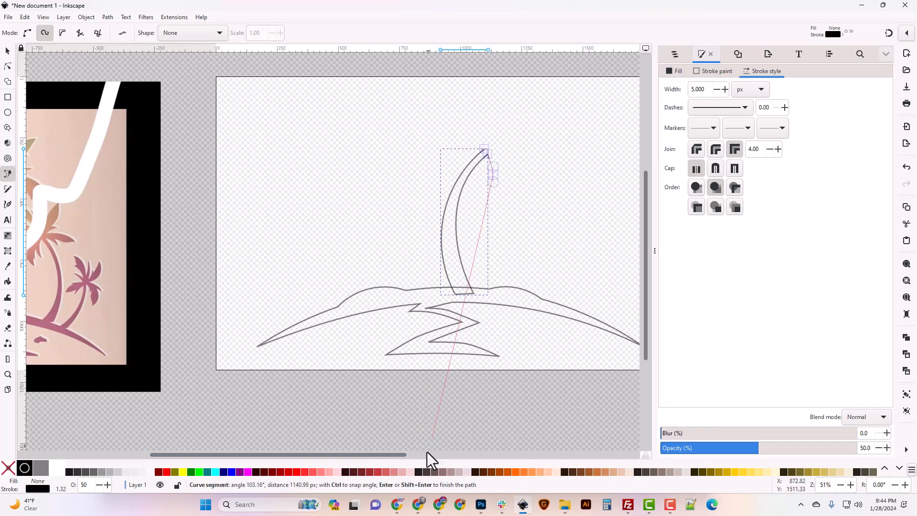
mouse_move(393, 455)
left_mouse_down()
mouse_move(348, 456)
mouse_move(382, 456)
left_mouse_up()
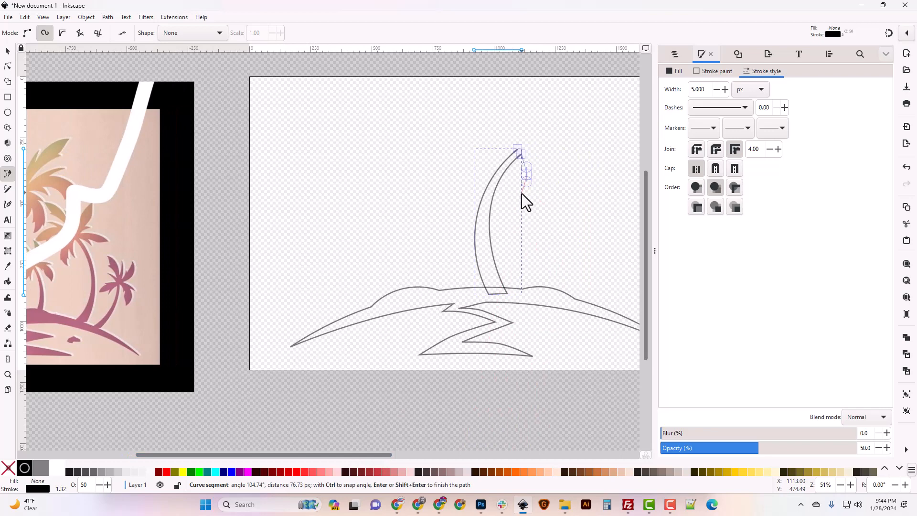
mouse_move(357, 455)
left_mouse_down()
mouse_move(317, 454)
mouse_move(349, 454)
left_mouse_up()
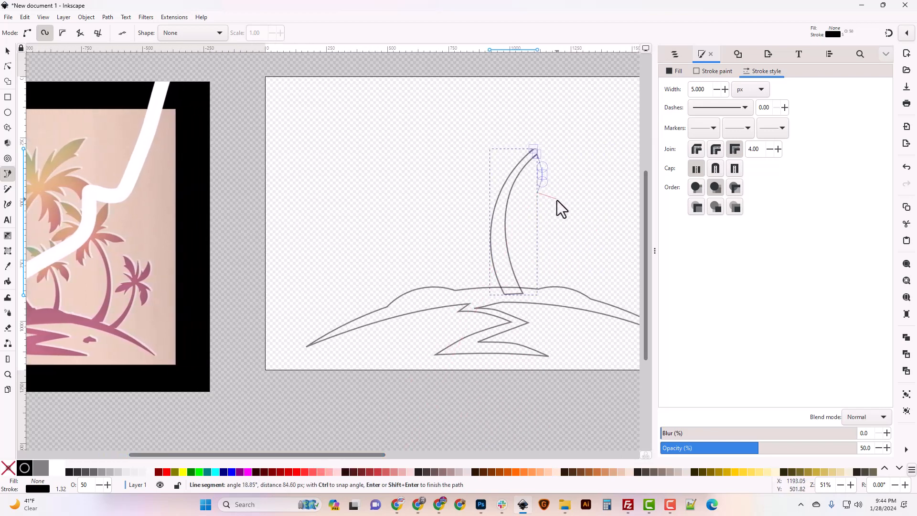
key("Return")
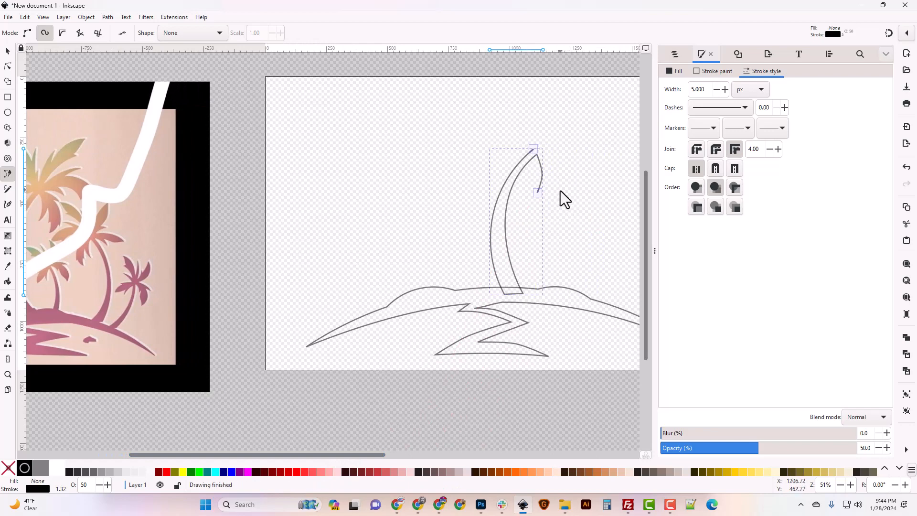
Step: Raise the middle node of the short frond curve slightly to reshape its bow
left_click_drag(379, 456, 423, 462)
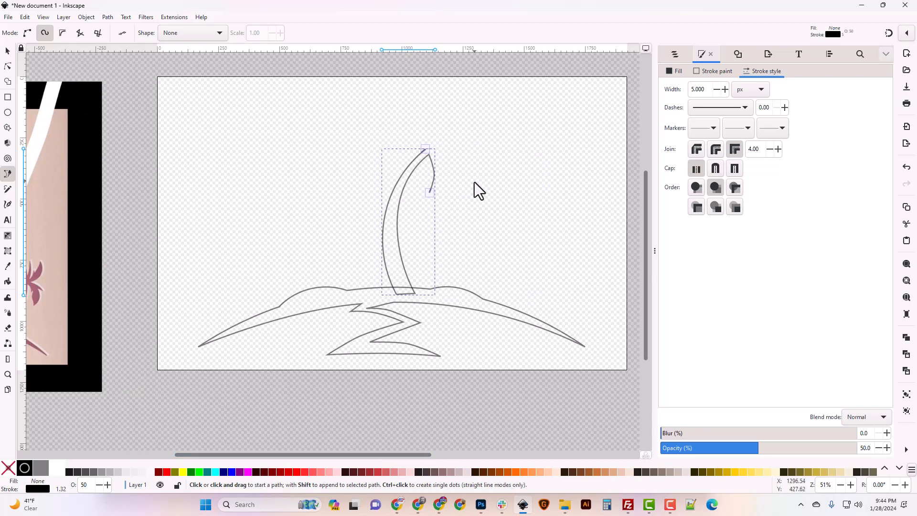
left_click_drag(287, 457, 233, 457)
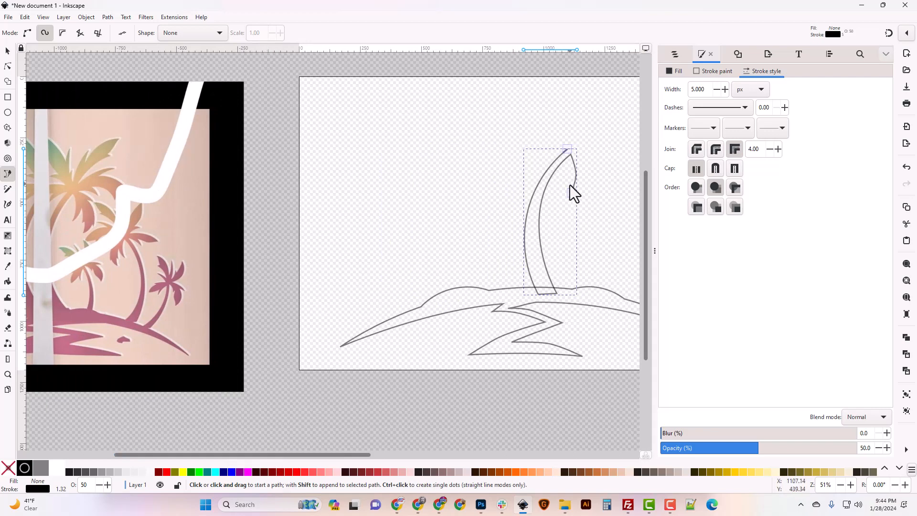
left_click(10, 70)
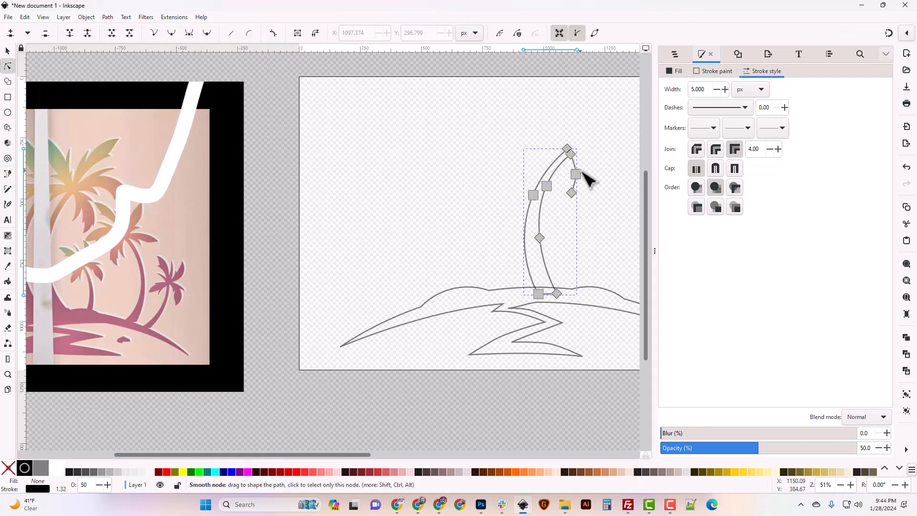
left_click_drag(581, 170, 580, 172)
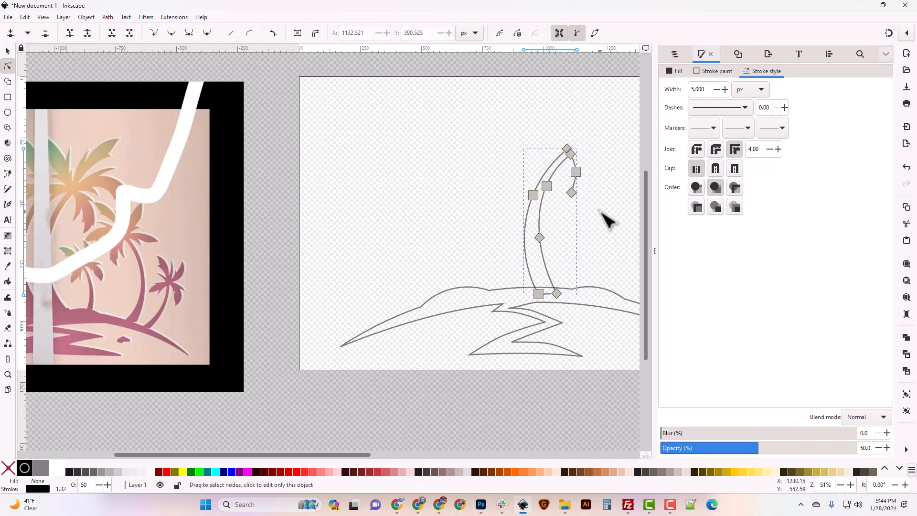
left_click(601, 238)
left_click(573, 196)
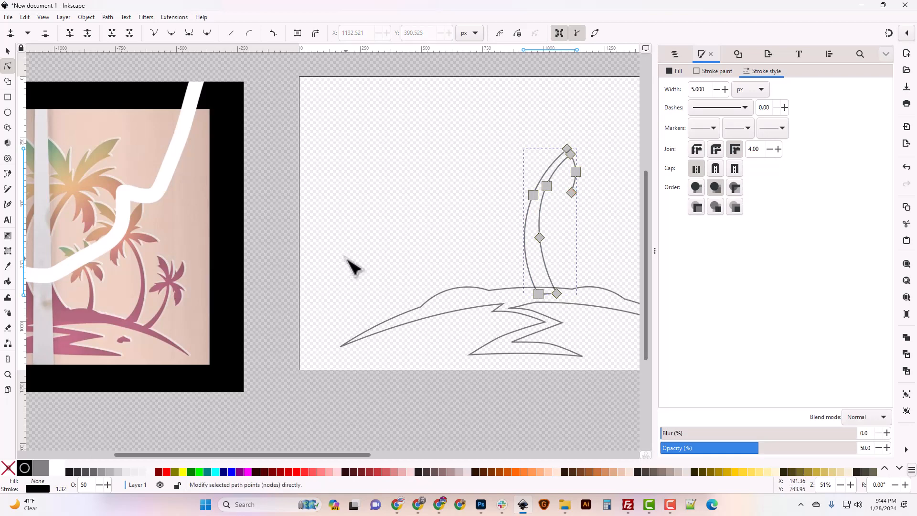
Step: Extend the frond outline from its lower tip with a short Spiro segment running up and to the right
left_click(8, 174)
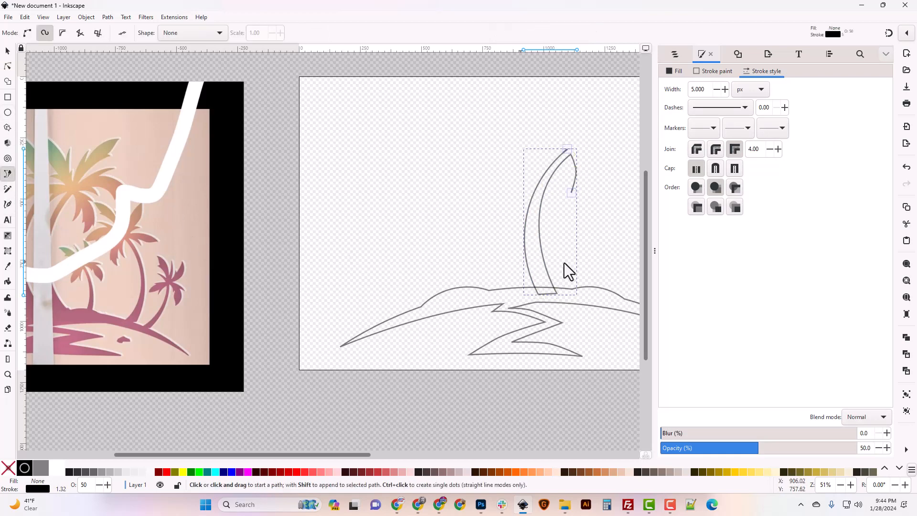
left_click(573, 191)
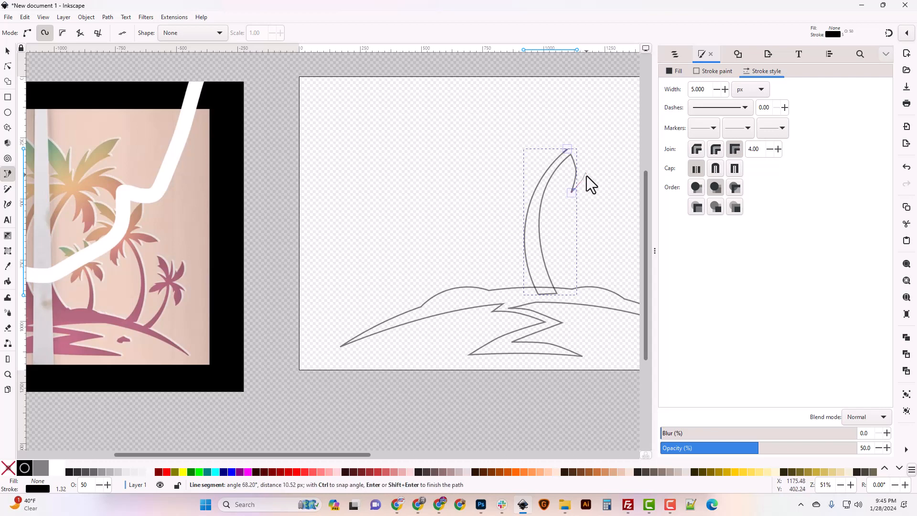
double_click(586, 175)
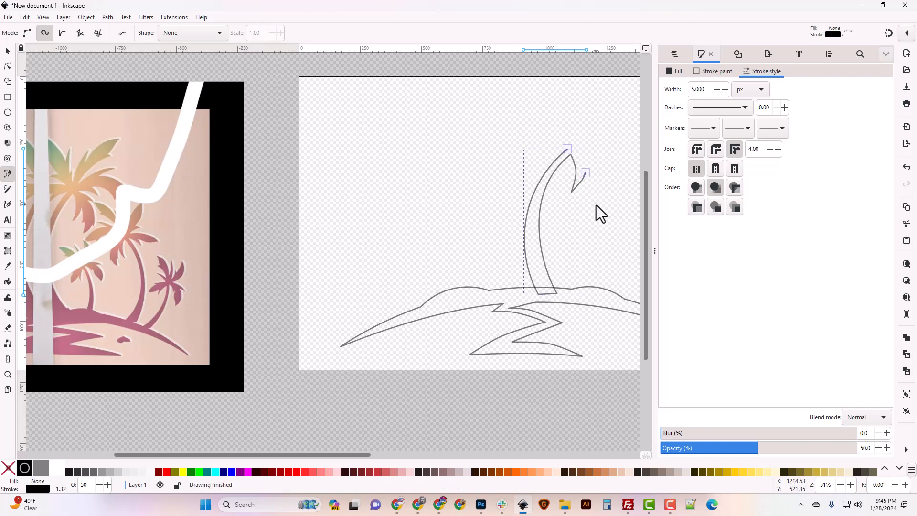
Step: Delete the frond nodes attached to the trunk's upper right end, keeping only the trunk shape
left_click(8, 53)
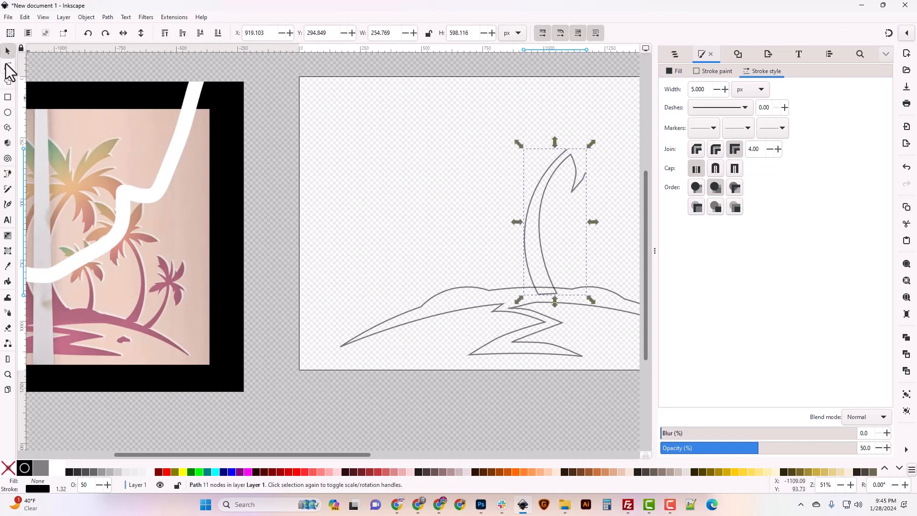
left_click(7, 66)
left_click_drag(561, 208, 600, 165)
key("Delete")
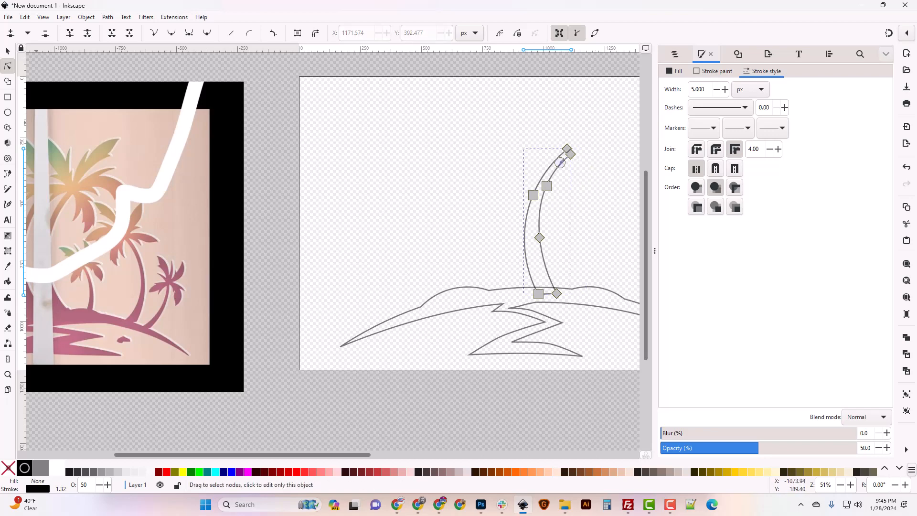
Step: Shift the corner node and the neighbouring smooth node on the ground outline's upper edge, just right of the trunk, slightly left
left_click(605, 215)
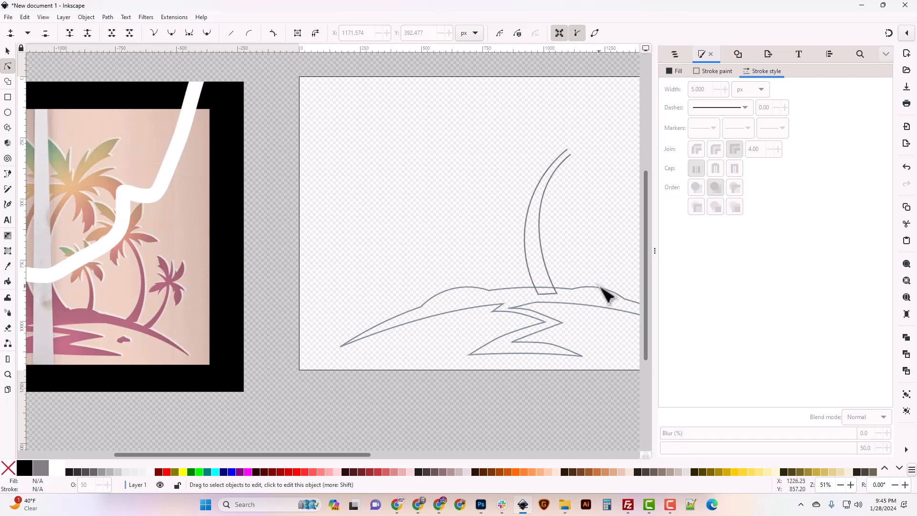
left_click(577, 287)
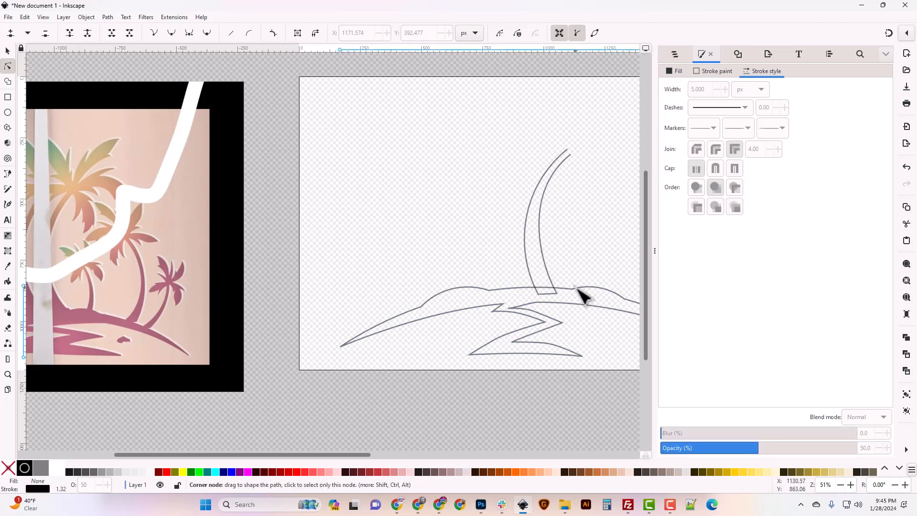
left_click_drag(576, 289, 566, 290)
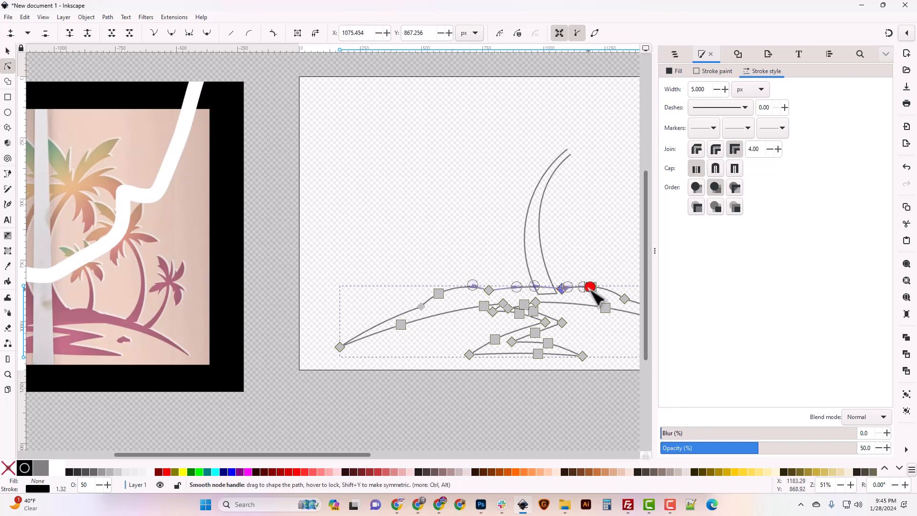
left_click(604, 270)
left_click(603, 264)
left_click(599, 286)
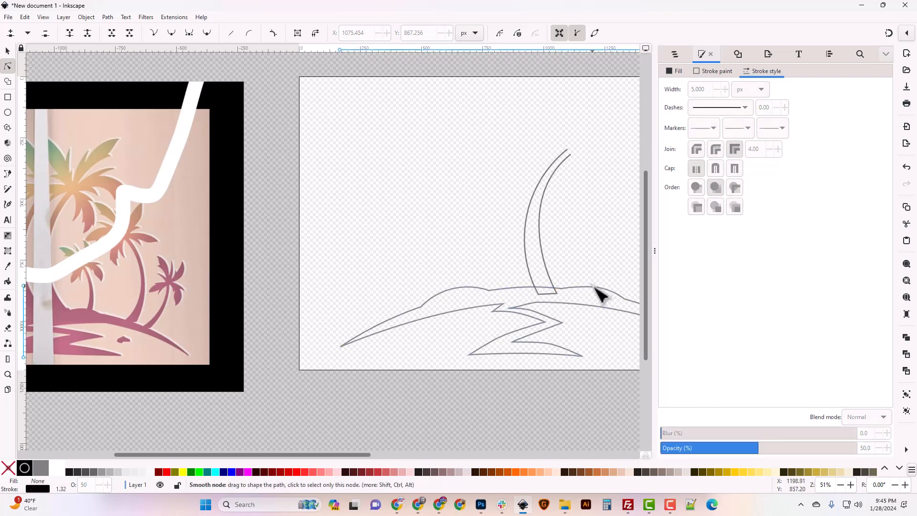
left_click_drag(594, 289, 588, 290)
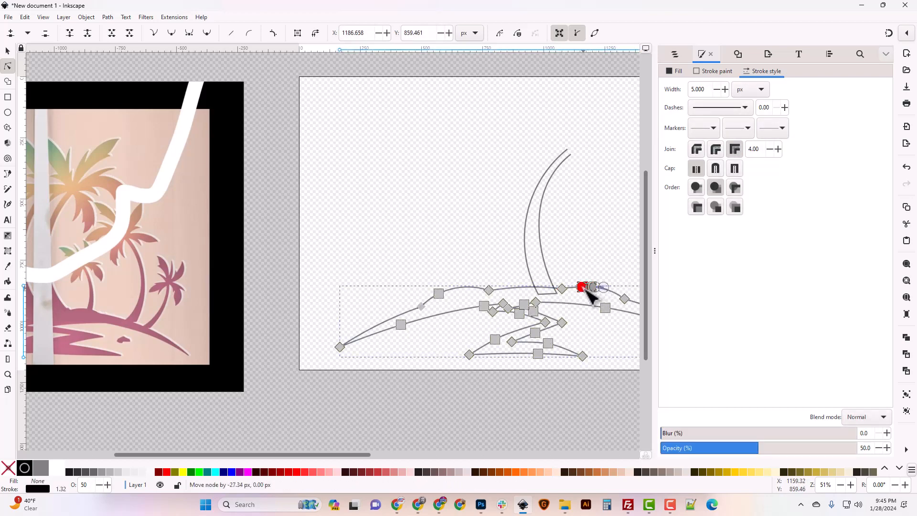
Step: Adjust the node handle on the crest of the ground's right mound and delete the two surplus nodes beside it
left_click_drag(368, 455, 454, 463)
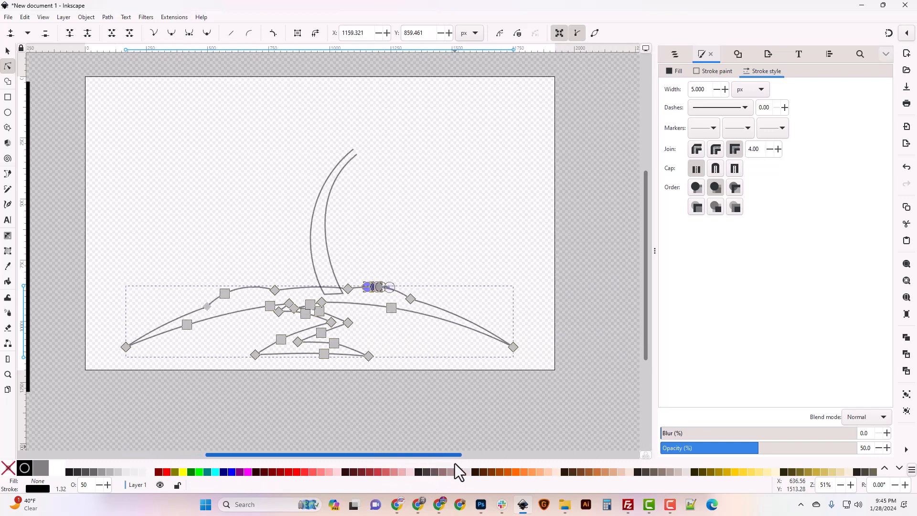
scroll(446, 375, "down", 2)
key("plus")
key("plus")
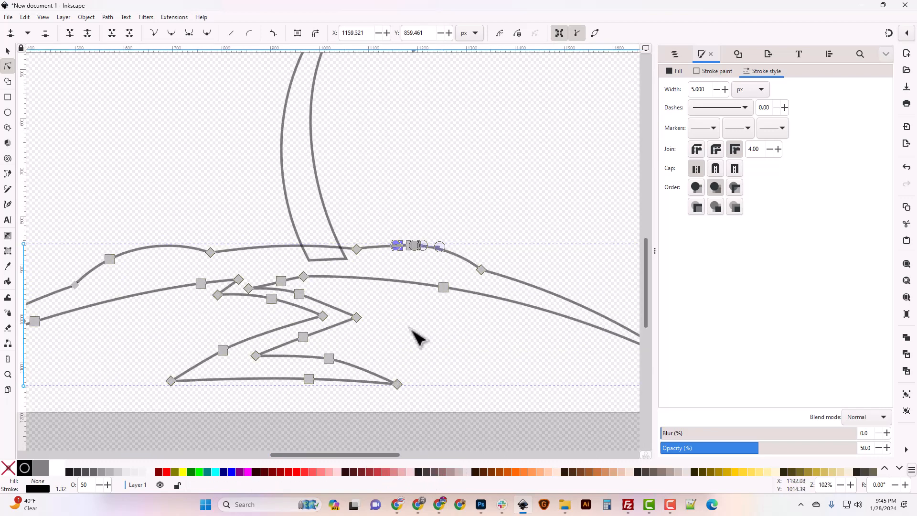
mouse_move(419, 246)
left_mouse_down()
mouse_move(435, 250)
mouse_move(435, 217)
mouse_move(424, 244)
left_mouse_up()
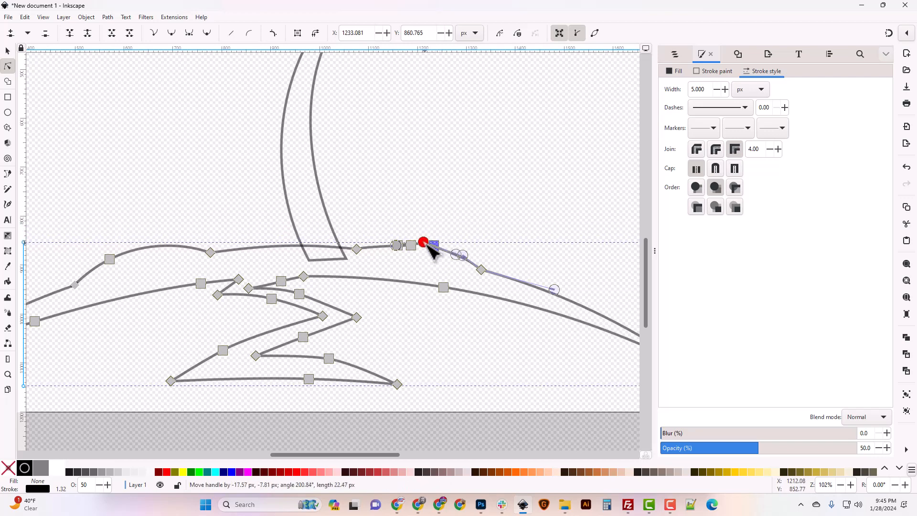
left_click(411, 247)
key("Delete")
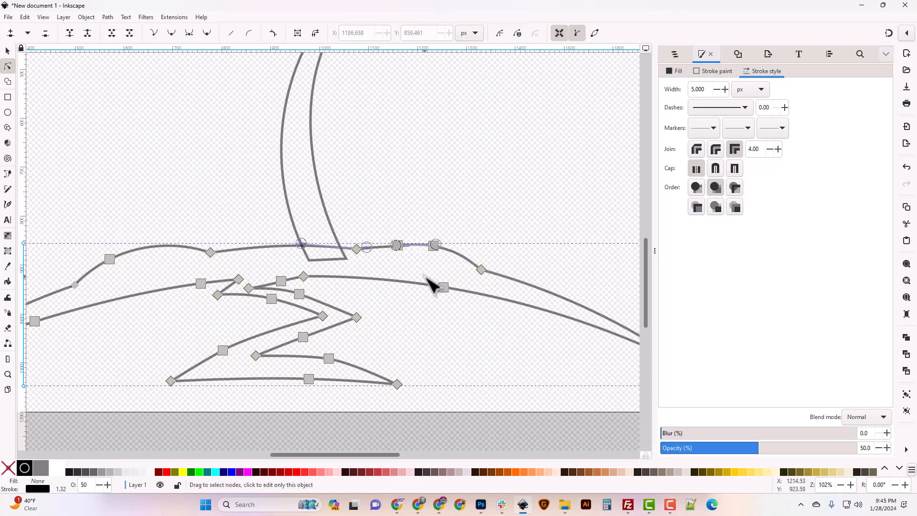
left_click(404, 248)
key("Delete")
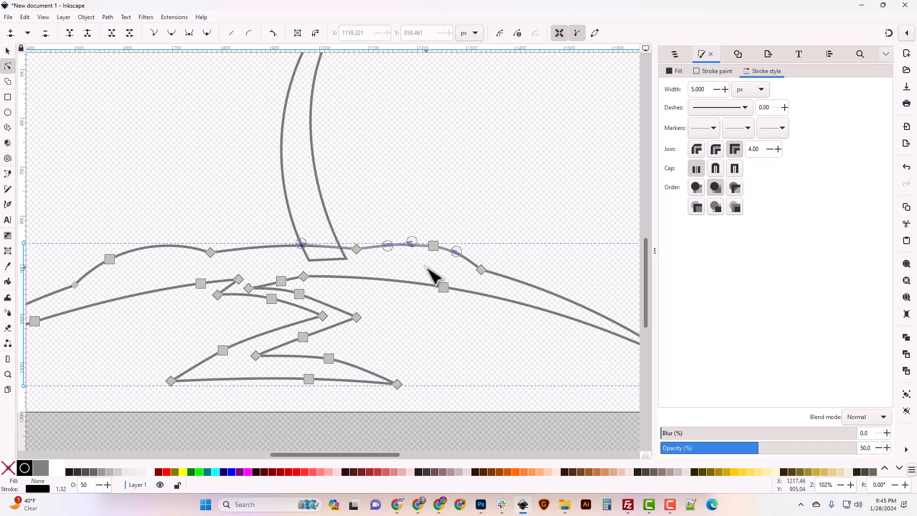
Step: Reshape the right mound by raising its crest node, lengthening its curve, and moving the crest and right-hand corner nodes slightly left
left_click(434, 242)
left_click_drag(412, 242, 386, 240)
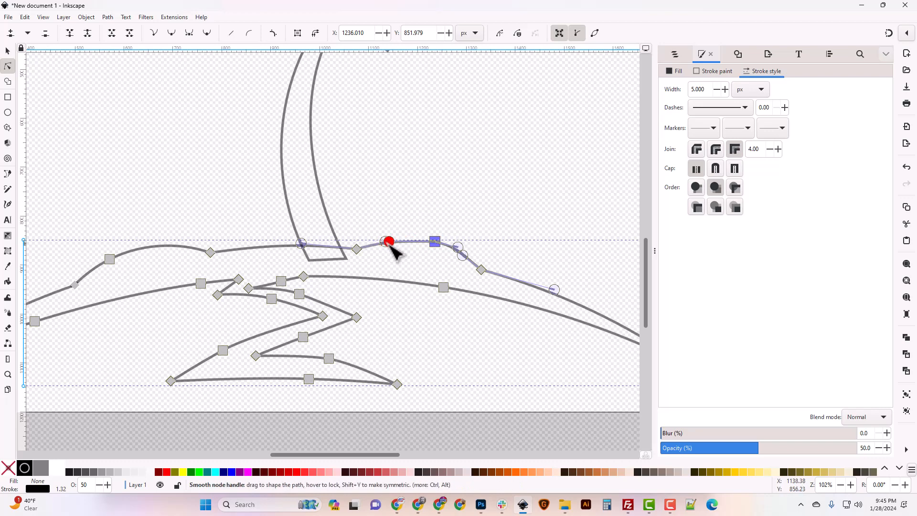
left_click_drag(436, 243, 416, 244)
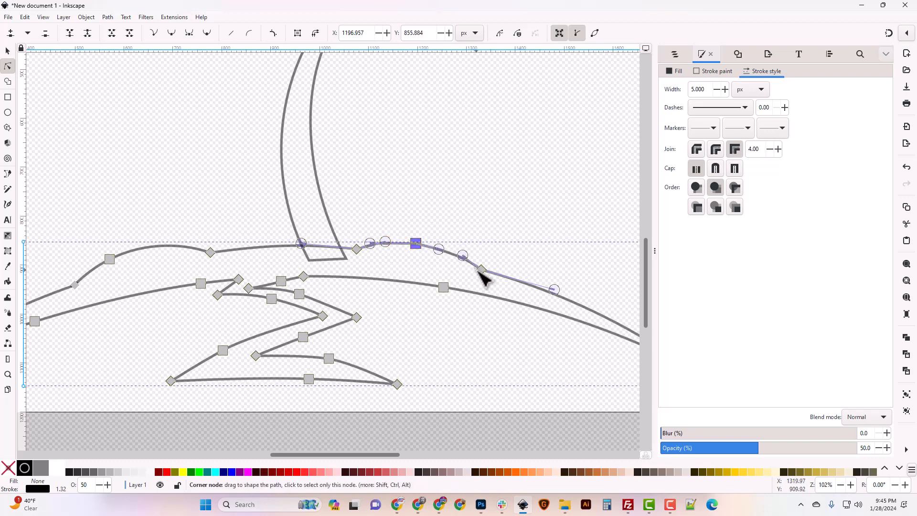
left_click_drag(482, 270, 469, 265)
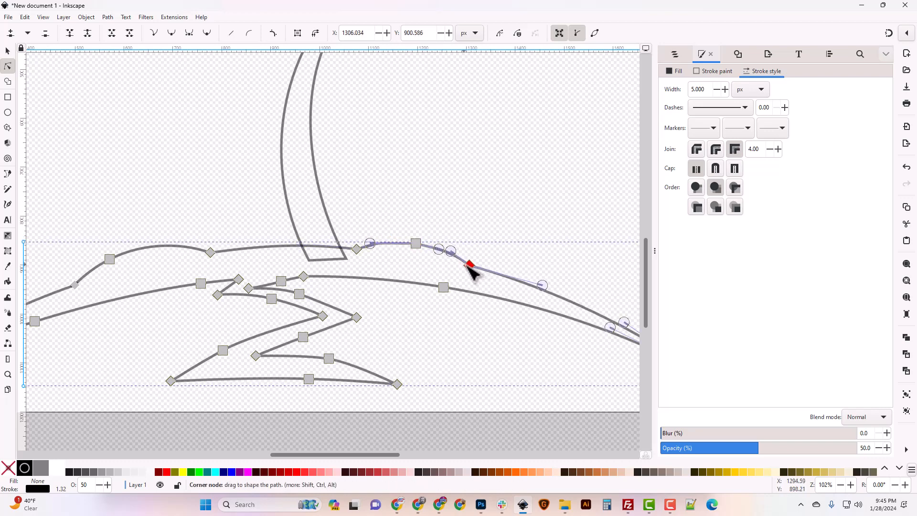
Step: Nudge the ground corner node beside the trunk base slightly right and adjust its adjoining handles to refine the curves on both sides
mouse_move(378, 245)
left_mouse_down()
mouse_move(389, 247)
mouse_move(361, 250)
left_mouse_up()
left_click_drag(304, 244, 307, 250)
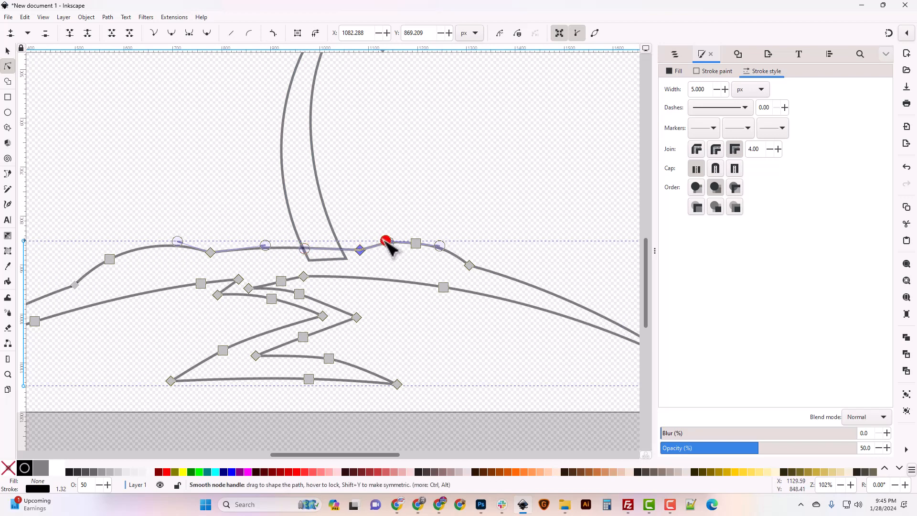
mouse_move(388, 242)
left_mouse_down()
mouse_move(462, 255)
mouse_move(443, 246)
mouse_move(390, 250)
left_mouse_up()
left_click(468, 265)
Step: Move the trunk slightly up and to the right so its base sits just below the ground's top line
left_click(7, 51)
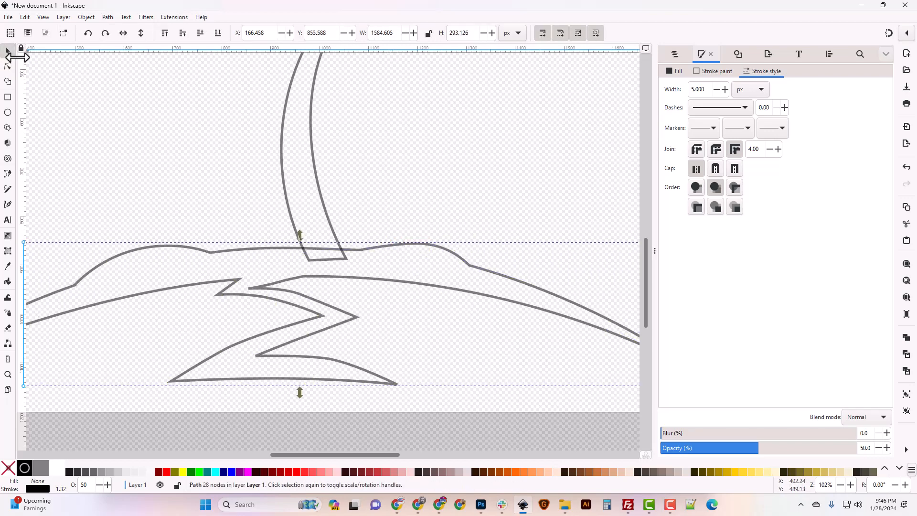
mouse_move(330, 225)
left_mouse_down()
mouse_move(348, 224)
mouse_move(341, 219)
left_mouse_up()
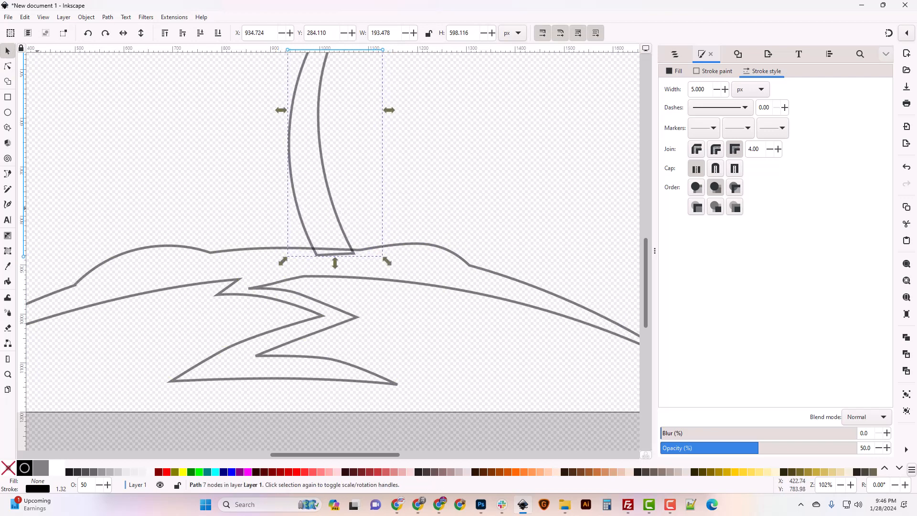
Step: Insert three nodes on the trunk's lower right edge by repeatedly splitting the segment nearest the base corner
left_click(8, 66)
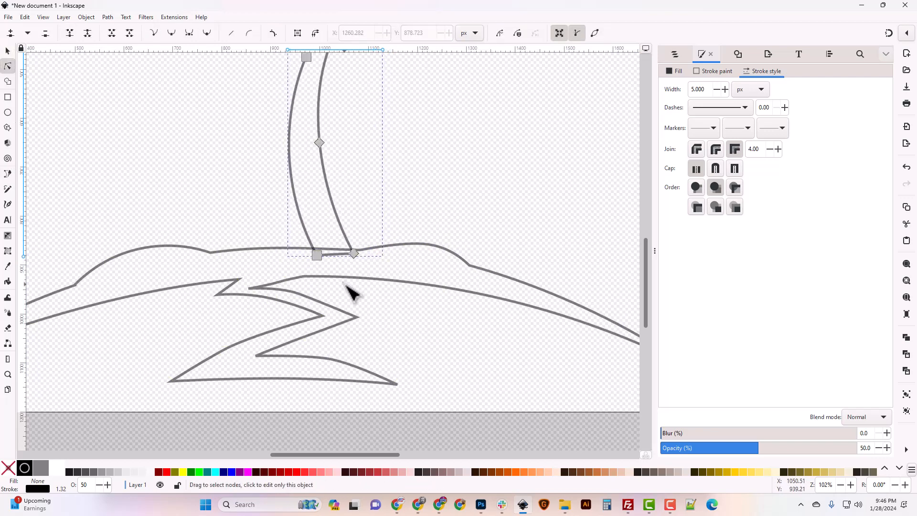
left_click(351, 253)
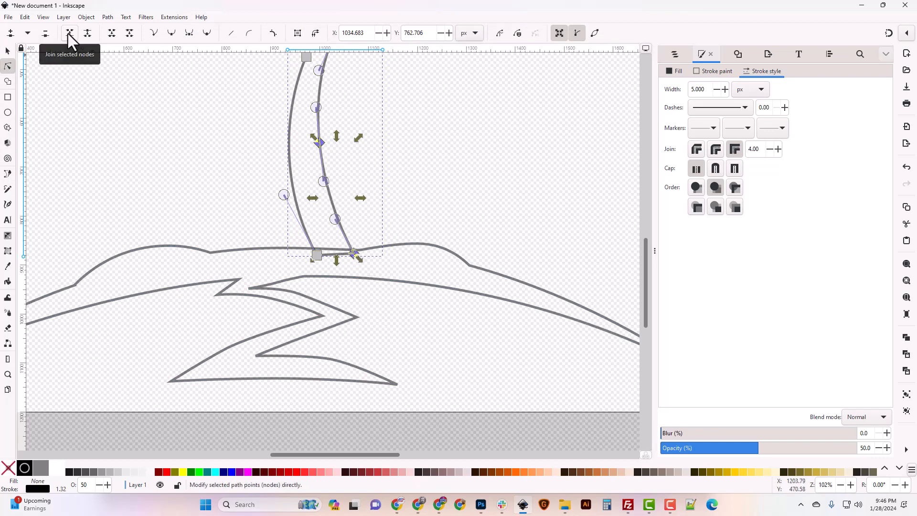
left_click(11, 33)
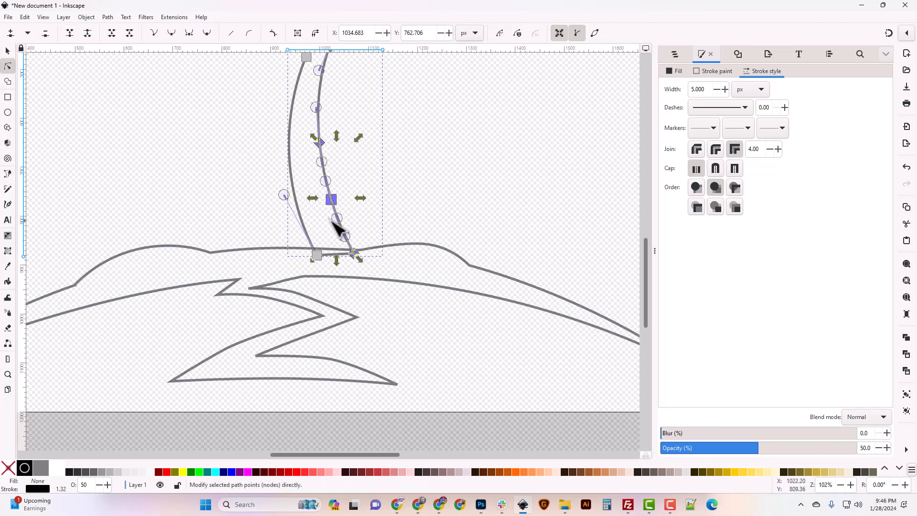
left_click(354, 225)
left_click(332, 200)
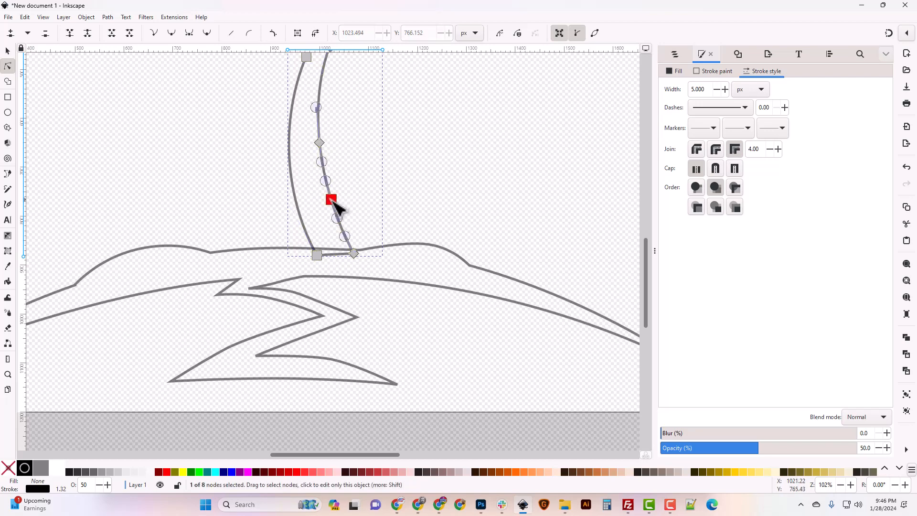
left_click(355, 254, "shift")
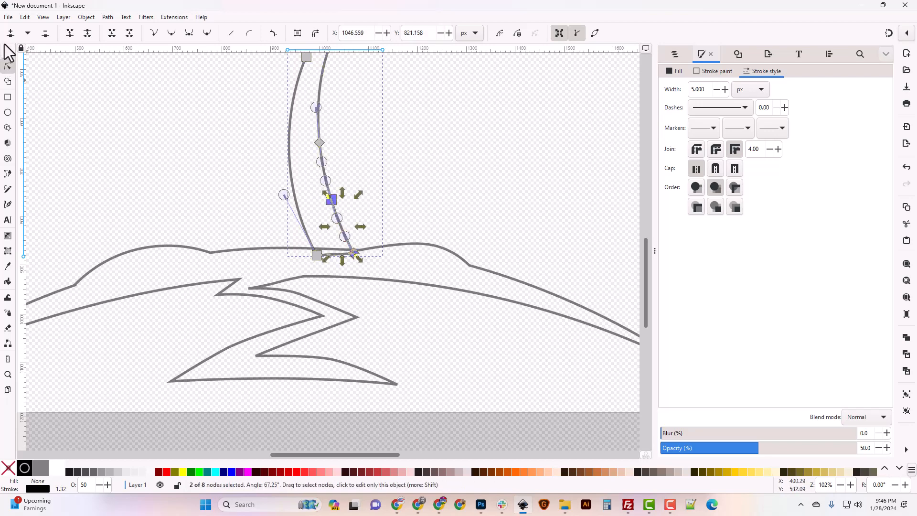
left_click(11, 32)
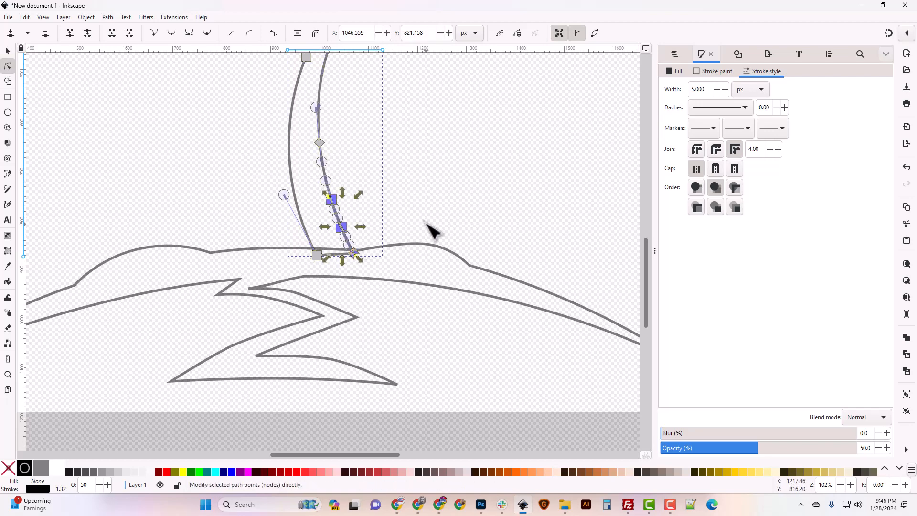
left_click(340, 227)
left_click(354, 254, "shift")
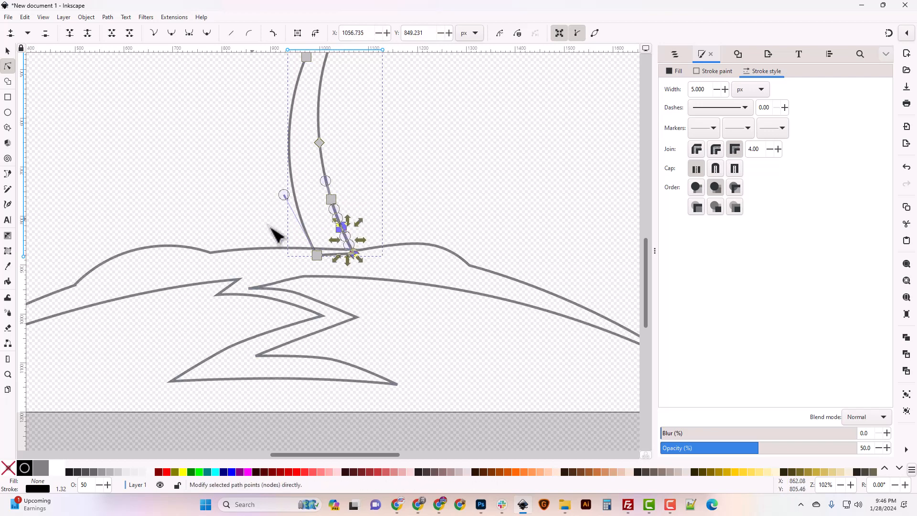
left_click(11, 33)
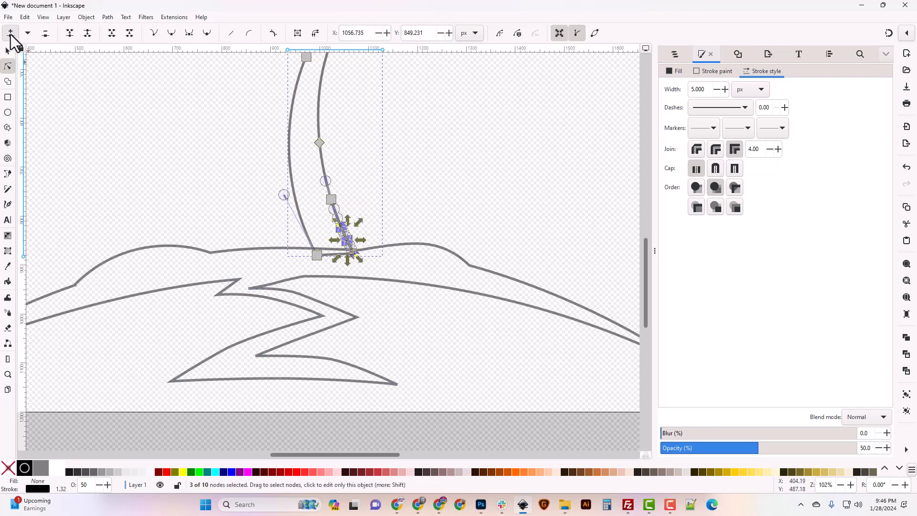
Step: Delete the two upper inserted nodes from the trunk's right edge, keeping only the one nearest the base corner
left_click(331, 198)
left_click(47, 36)
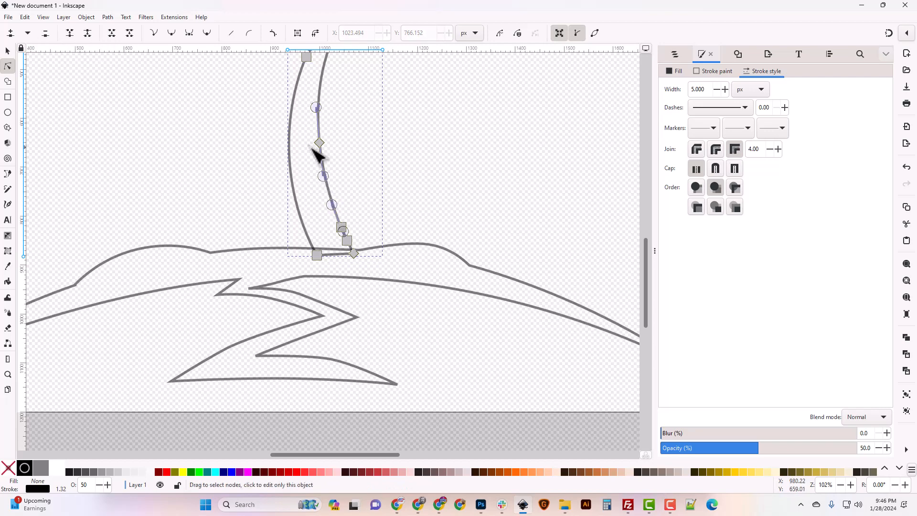
left_click(454, 205)
left_click(351, 246)
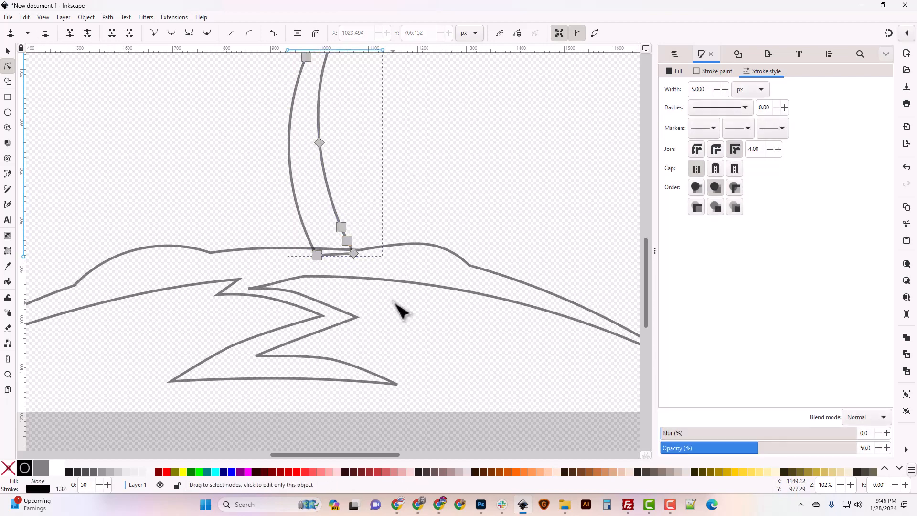
key("plus")
key("plus")
key("plus")
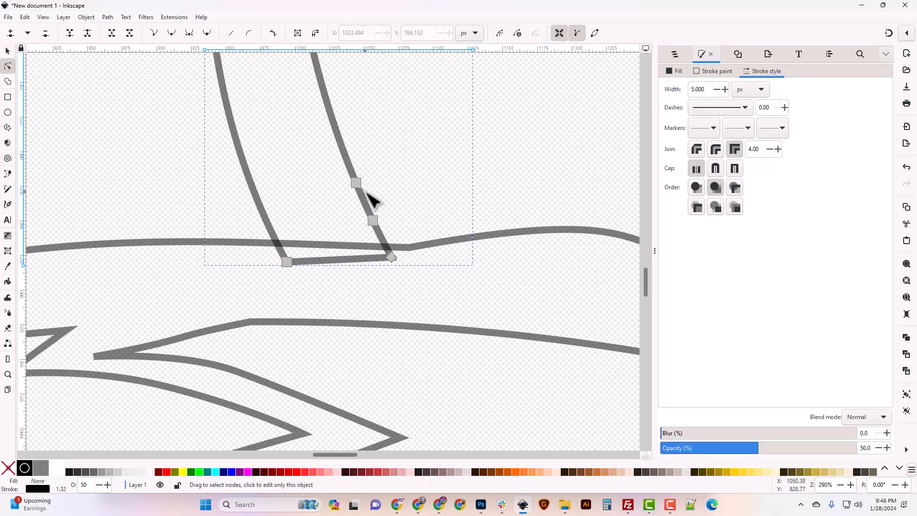
left_click(356, 183)
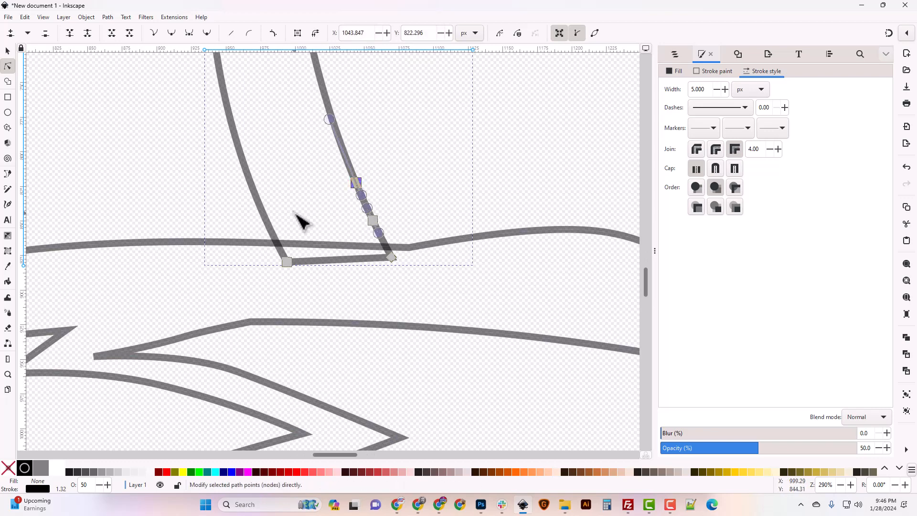
left_click(47, 33)
left_click(410, 219)
left_click(375, 224)
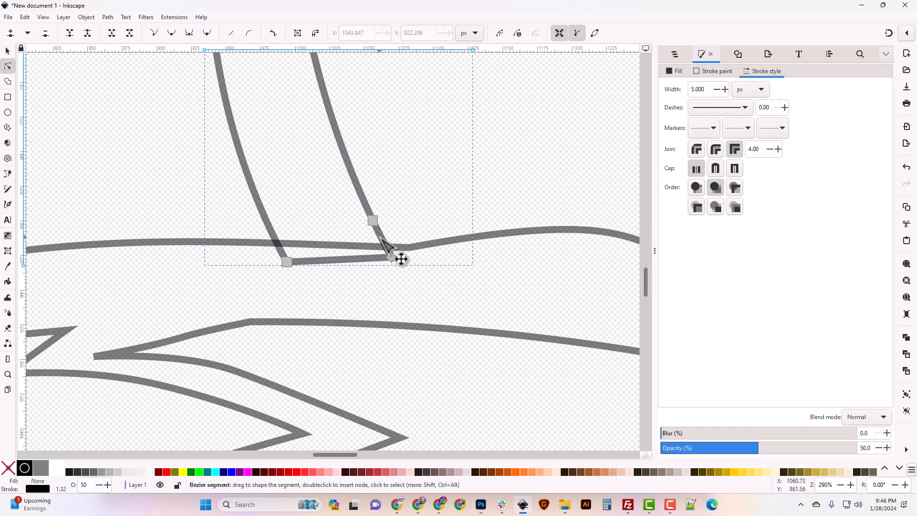
Step: Insert a node midway between the remaining added node and the trunk's lower right corner
left_click(373, 220)
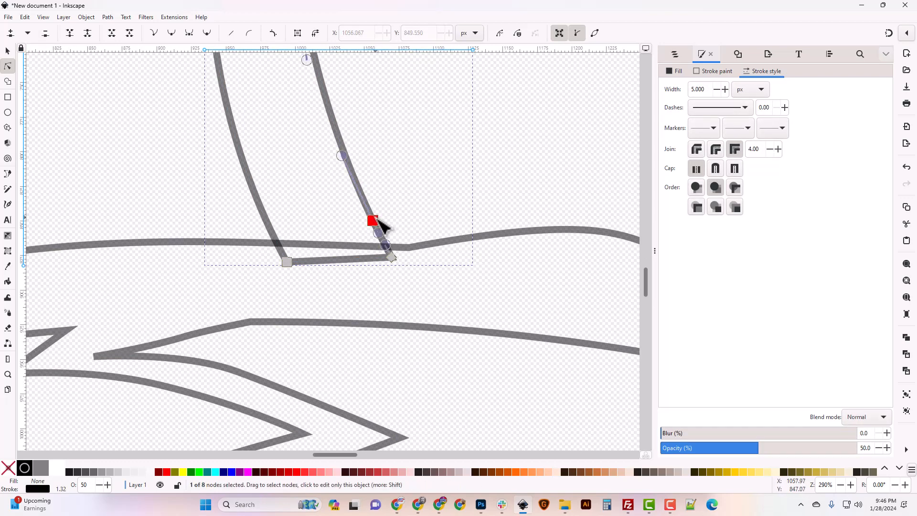
left_click(393, 259, "shift")
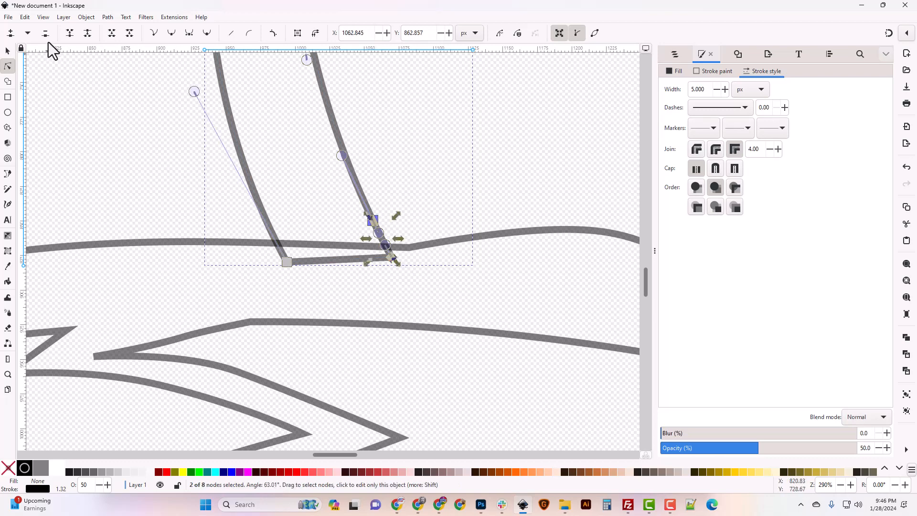
left_click(10, 33)
left_click(401, 226)
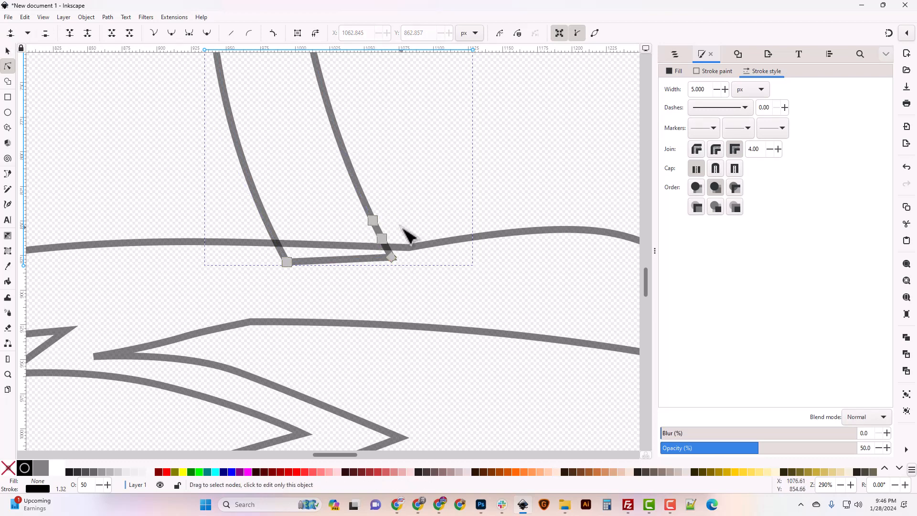
Step: Pull the new node slightly outward and up to form a small root bulge at the trunk's lower right base
left_click_drag(382, 237, 387, 232)
left_click(408, 241)
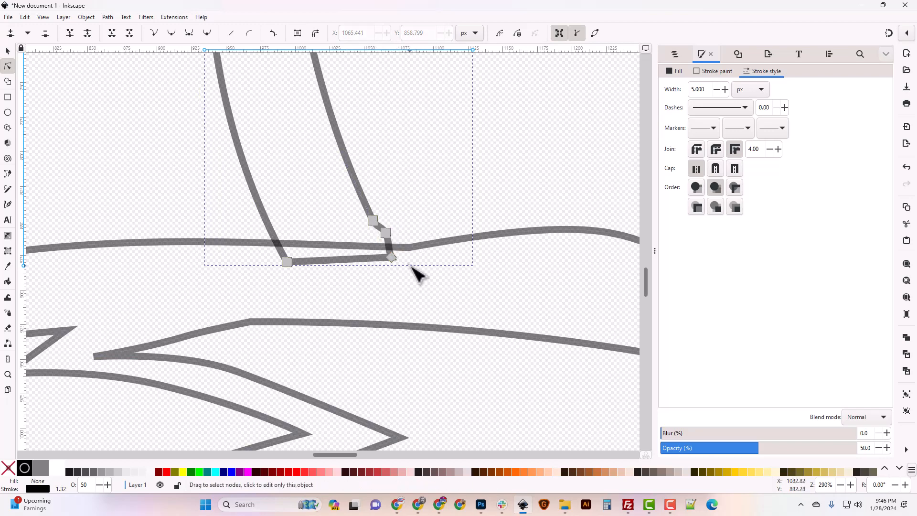
left_click(414, 265)
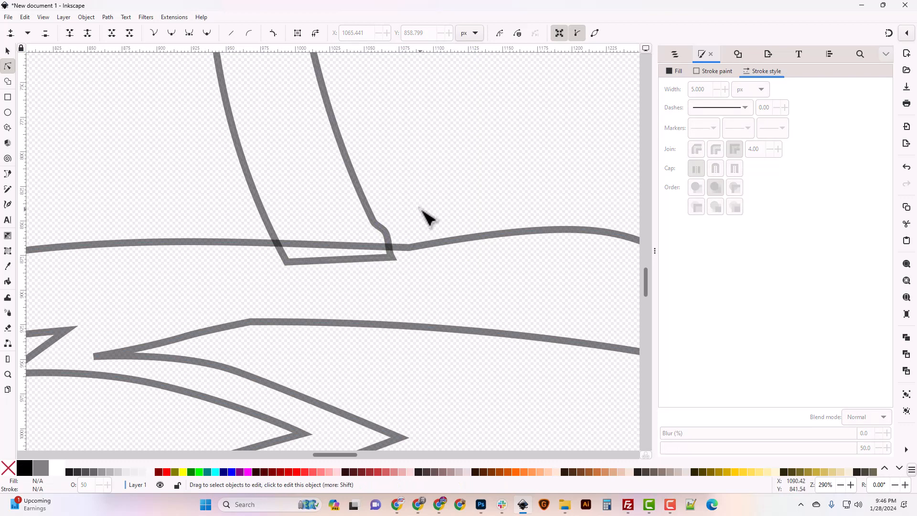
key("minus")
key("minus")
key("minus")
key("minus")
key("minus")
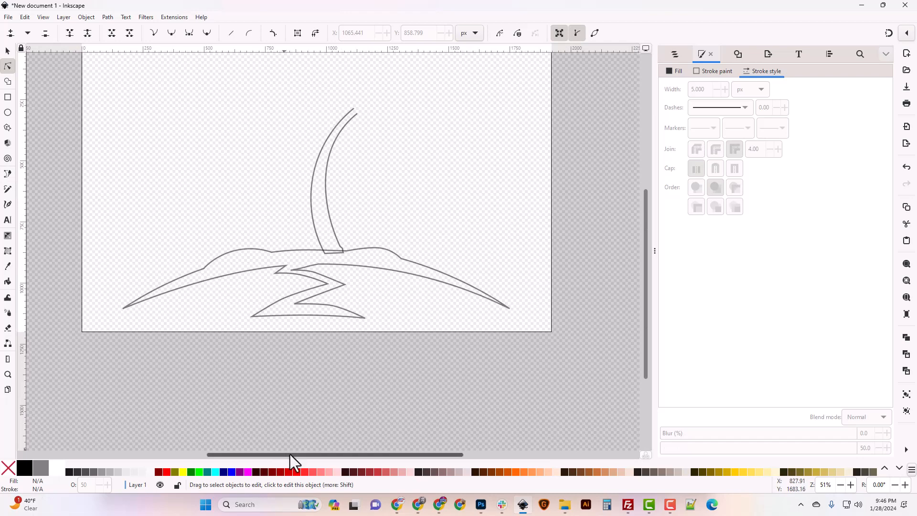
Step: Move the reference photo onto the page so its large central palm sits behind the drawn trunk outline
left_click_drag(291, 454, 176, 440)
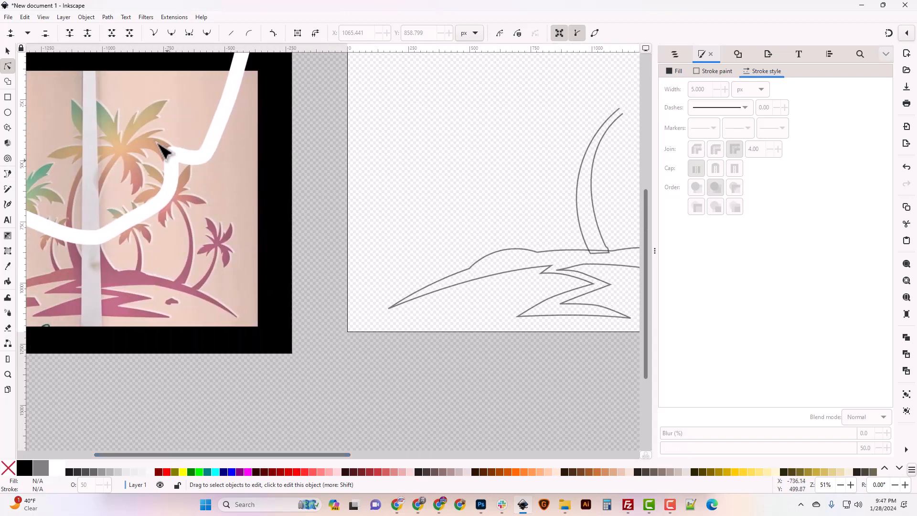
left_click(8, 51)
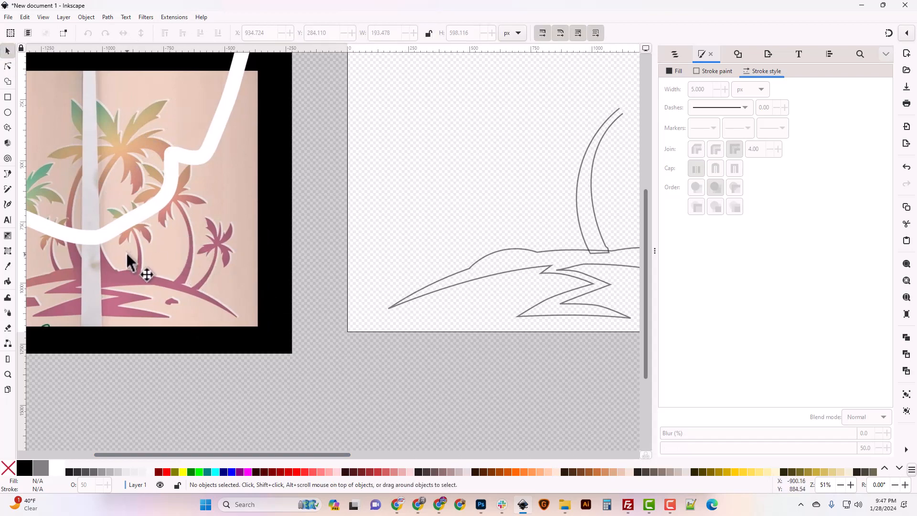
left_click_drag(303, 454, 325, 454)
left_click(145, 221)
left_click_drag(123, 243, 626, 199)
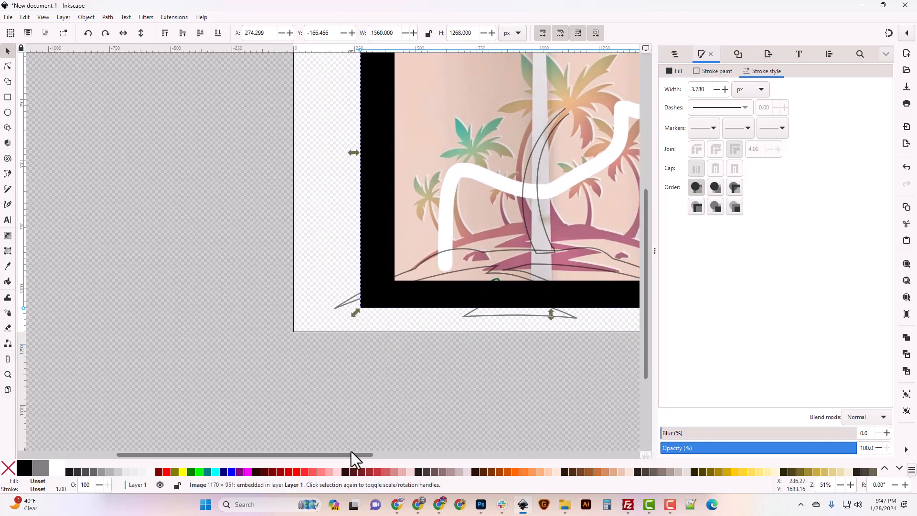
Step: Rotate the reference photo slightly clockwise and shift it up and left to align the large palm's crown with the drawn trunk
key("minus")
key("minus")
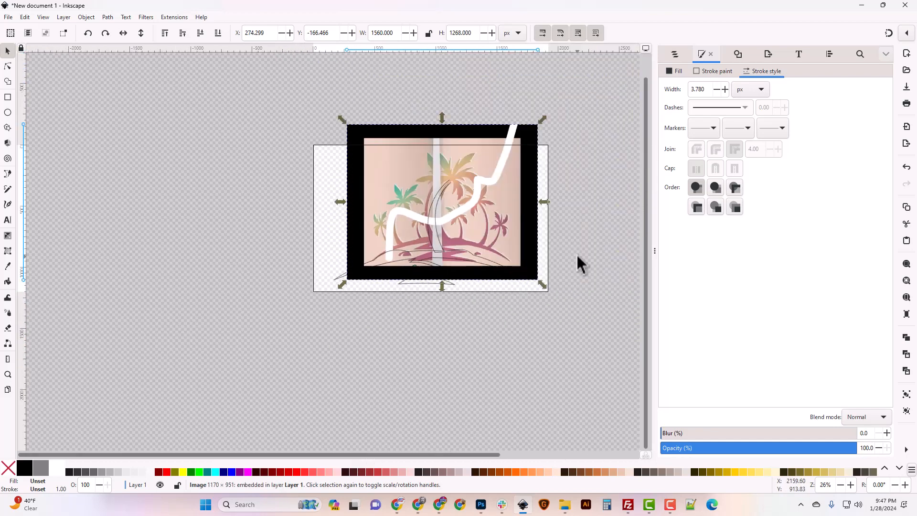
left_click(506, 201)
left_click_drag(542, 285, 531, 295)
left_click_drag(466, 220, 459, 213)
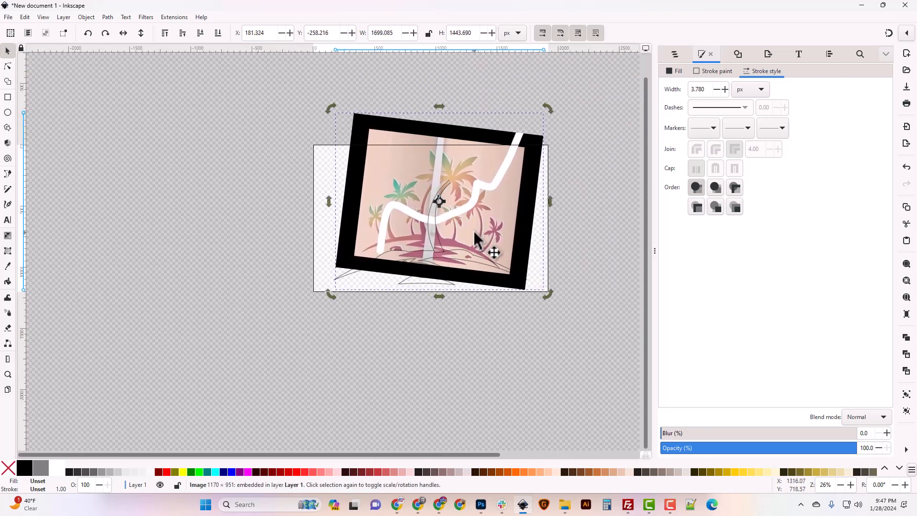
Step: Nudge the trunk's top right corner node slightly up and right toward the centre of the photo's palm crown
key("plus")
key("plus")
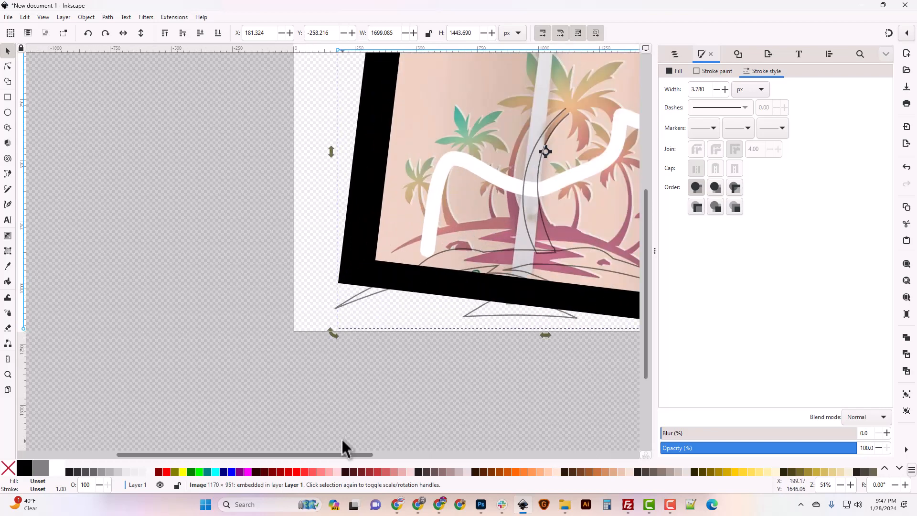
left_click_drag(340, 456, 410, 456)
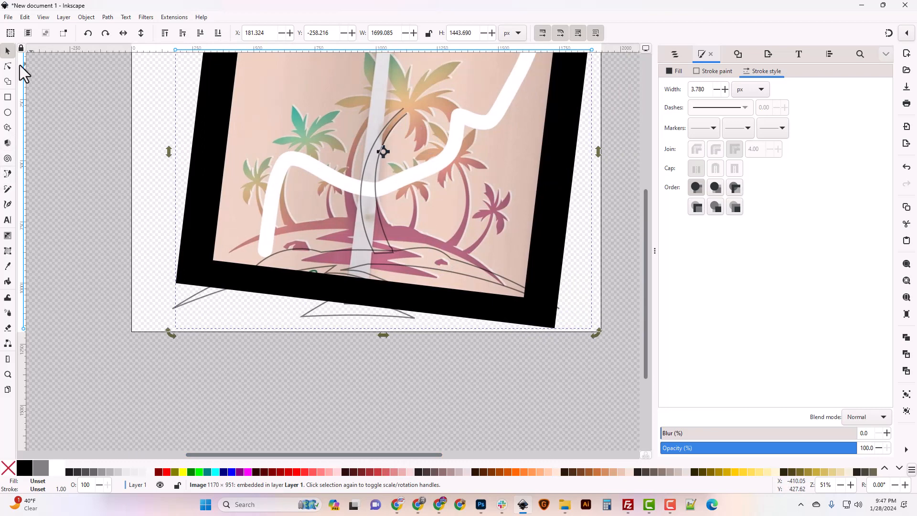
left_click(8, 66)
key("plus")
key("plus")
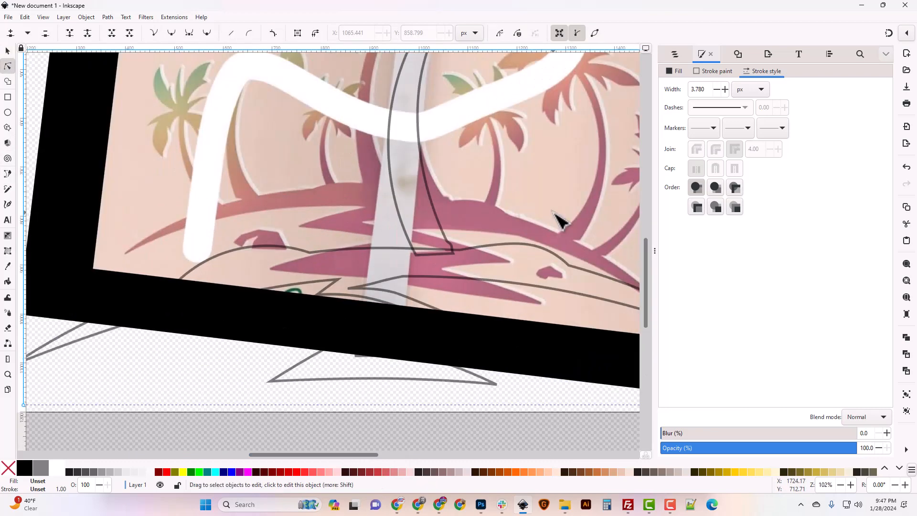
scroll(559, 214, "up", 5)
left_click(461, 191)
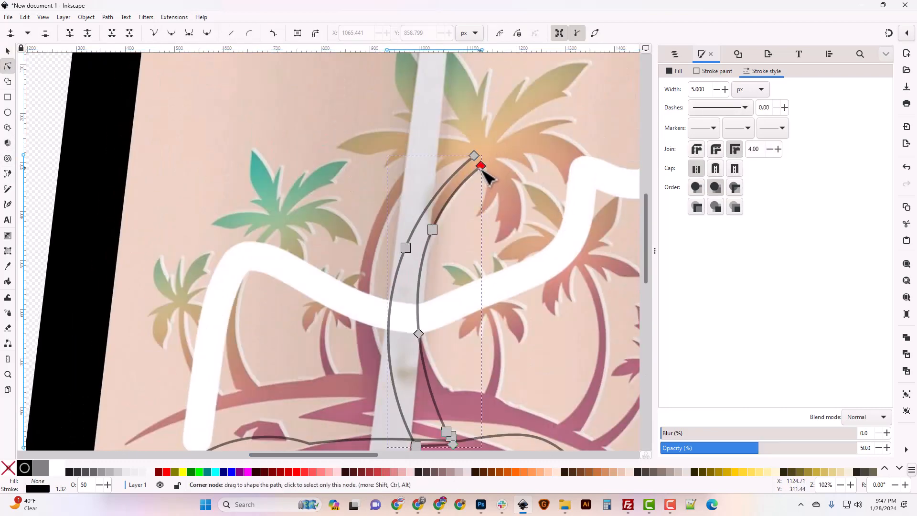
left_click_drag(483, 169, 485, 168)
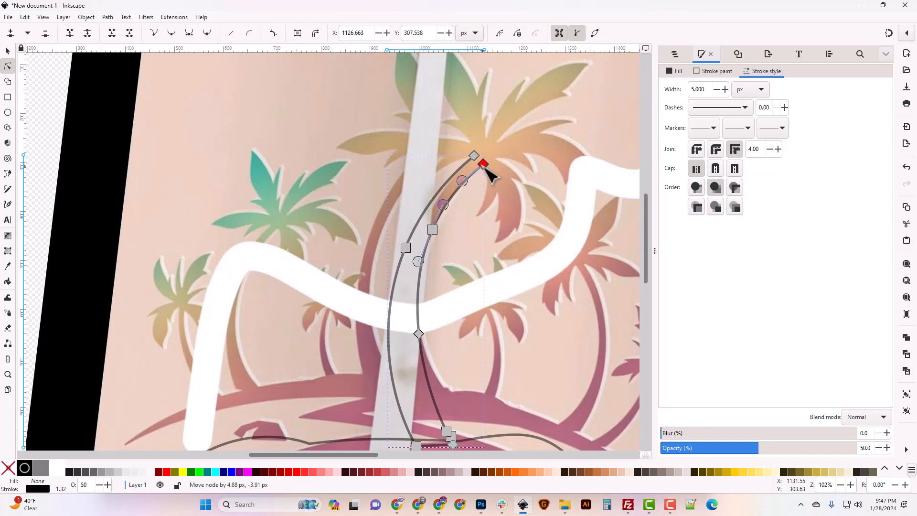
Step: Start a Bezier path at the trunk's top right corner and trace the drooping frond's jagged inner edge down to its lowest tip
left_click(7, 174)
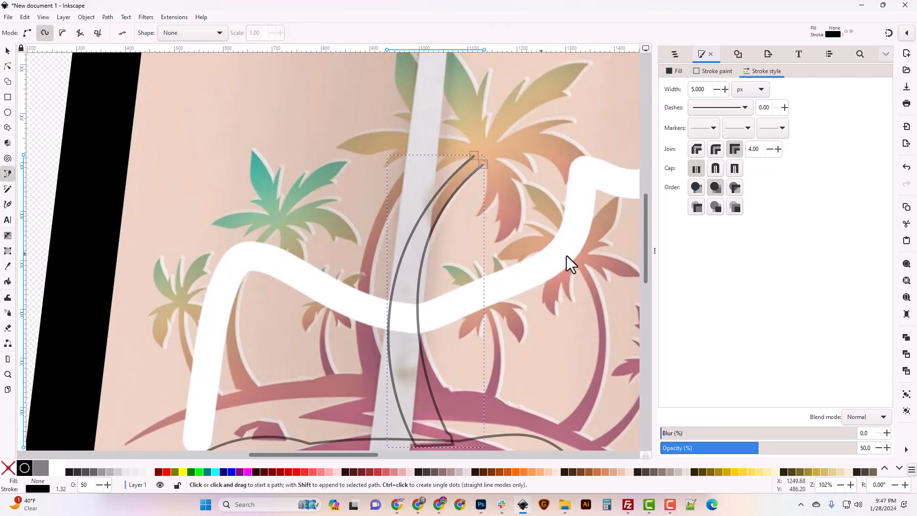
left_click(482, 165)
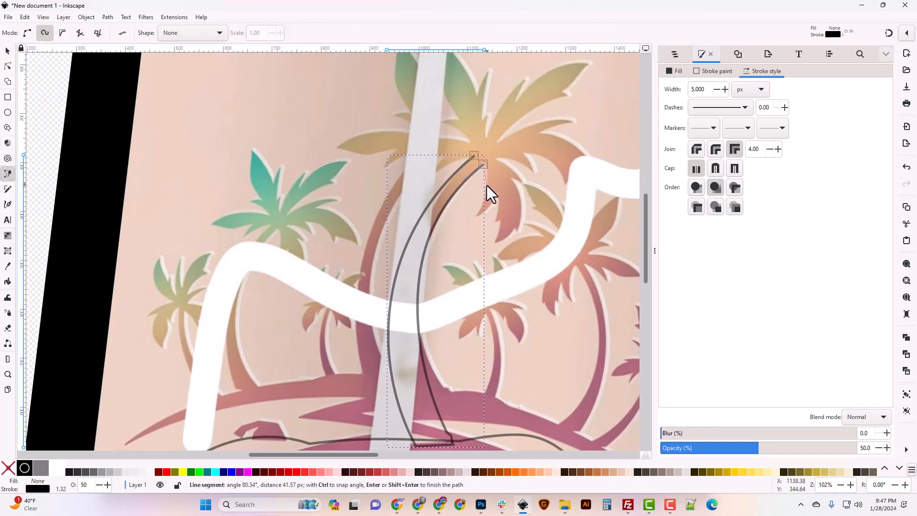
left_click_drag(486, 186, 485, 195)
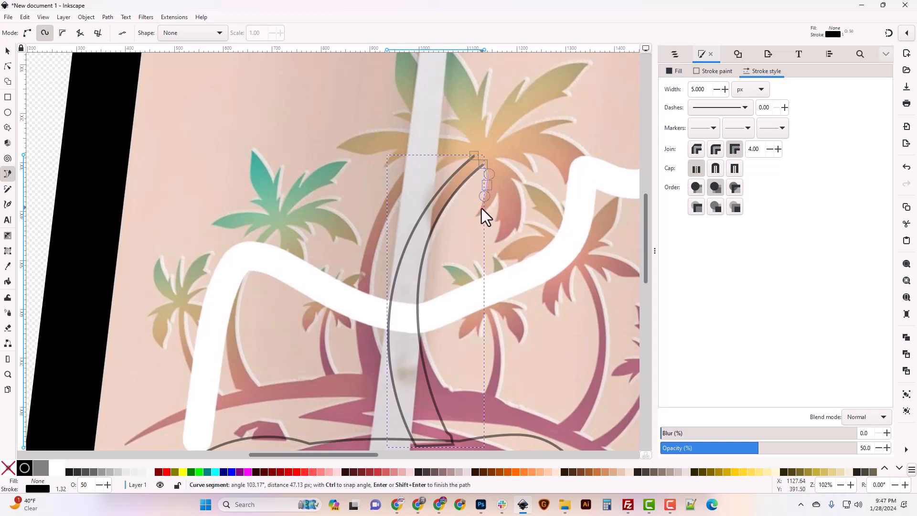
mouse_move(482, 208)
left_mouse_down()
mouse_move(478, 216)
mouse_move(497, 193)
mouse_move(498, 212)
left_mouse_up()
left_click(496, 222)
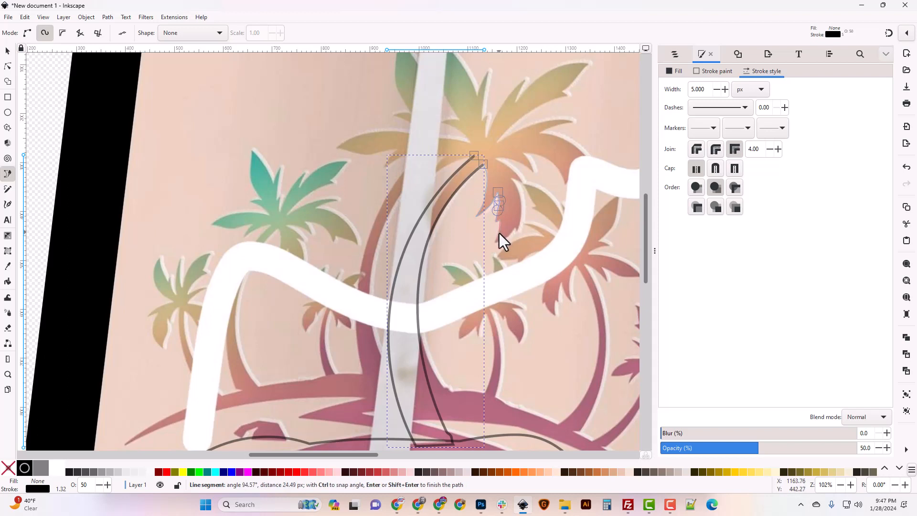
left_click_drag(499, 233, 497, 236)
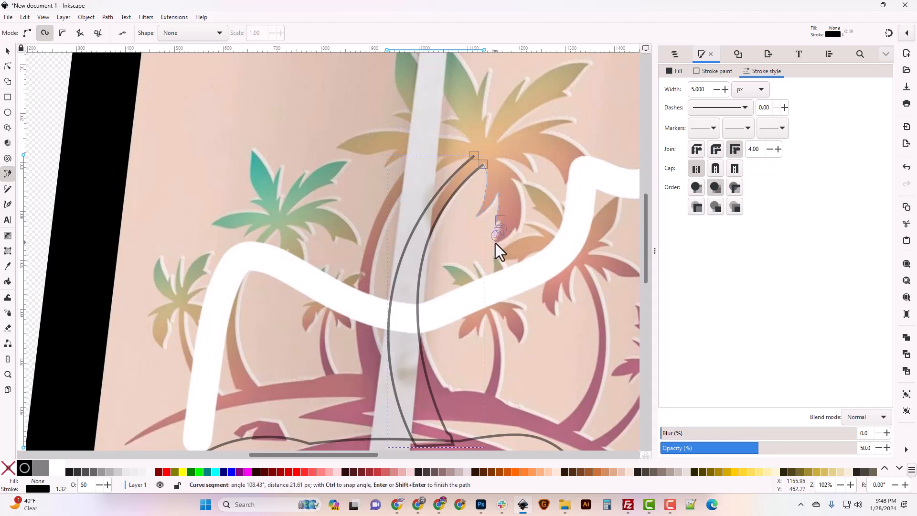
left_click(494, 243)
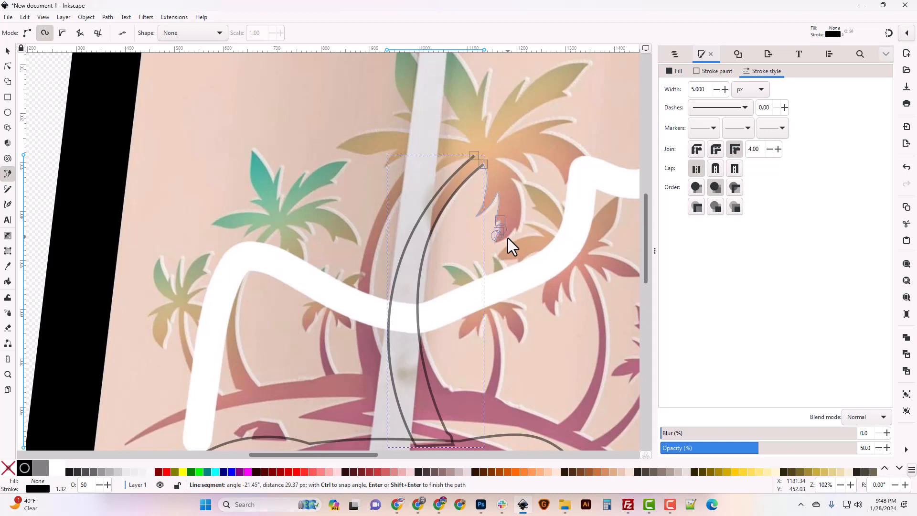
Step: Continue the path from the drooping frond's lowest tip along its outer edge up to the notch below the crown
left_click_drag(508, 238, 511, 235)
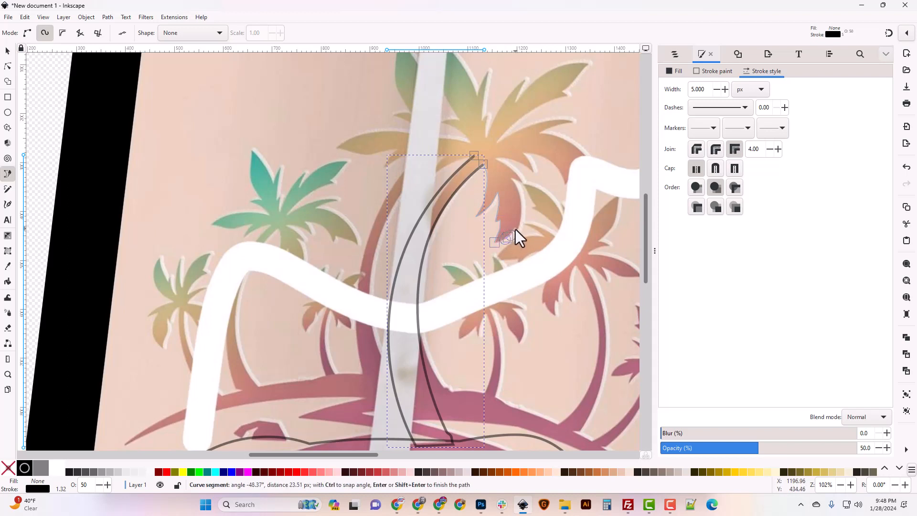
left_click(515, 229)
left_click(517, 231)
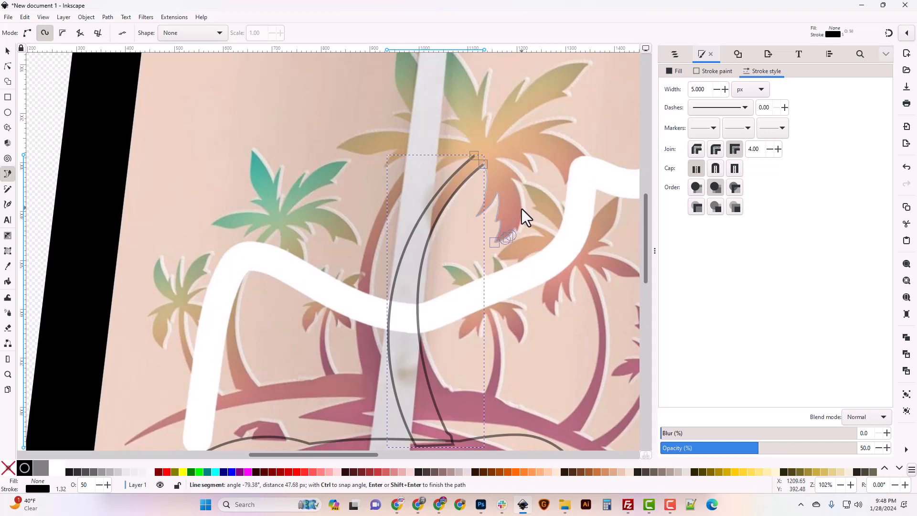
left_click_drag(521, 208, 521, 199)
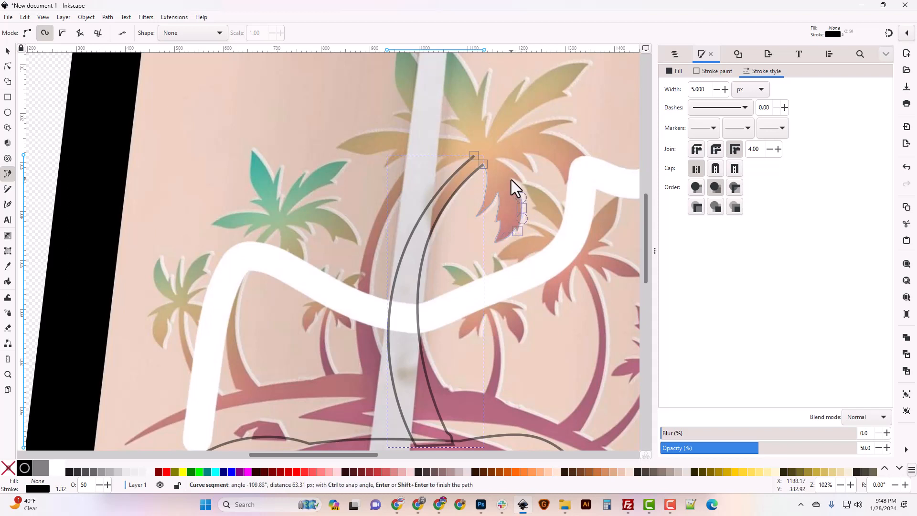
left_click(511, 179)
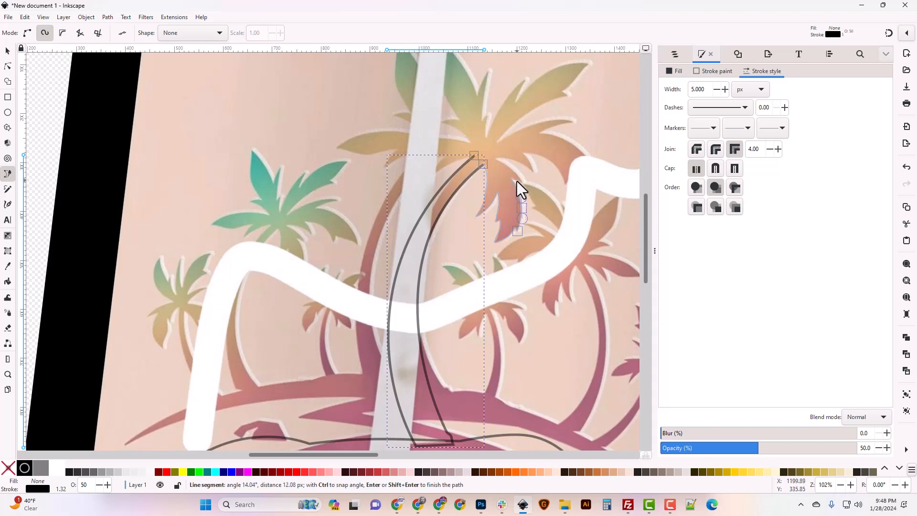
Step: Trace the small pointed leaflet beside the drooping frond and return the path to the crown's centre
left_click(517, 181)
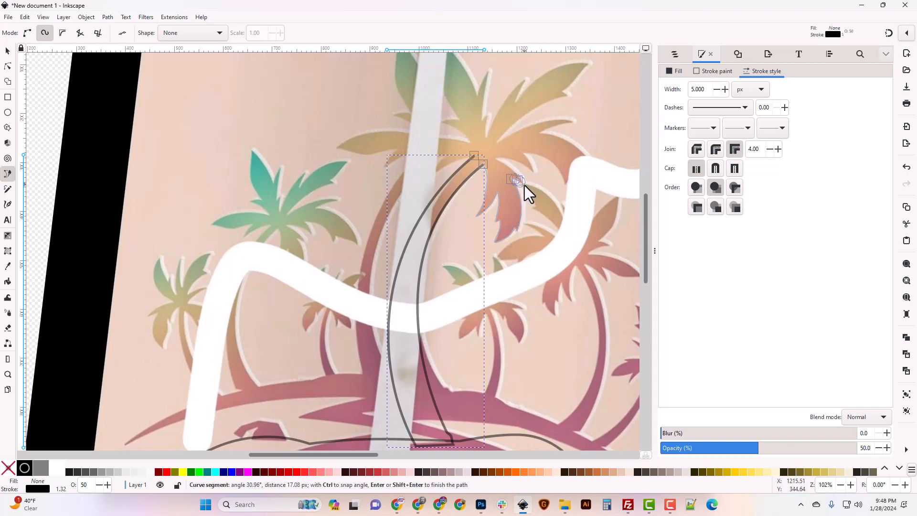
left_click(524, 186)
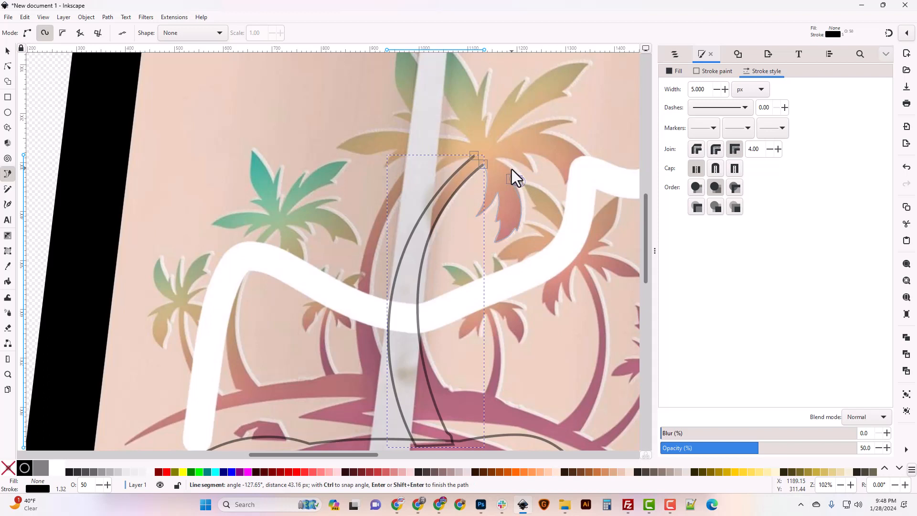
left_click_drag(512, 169, 505, 163)
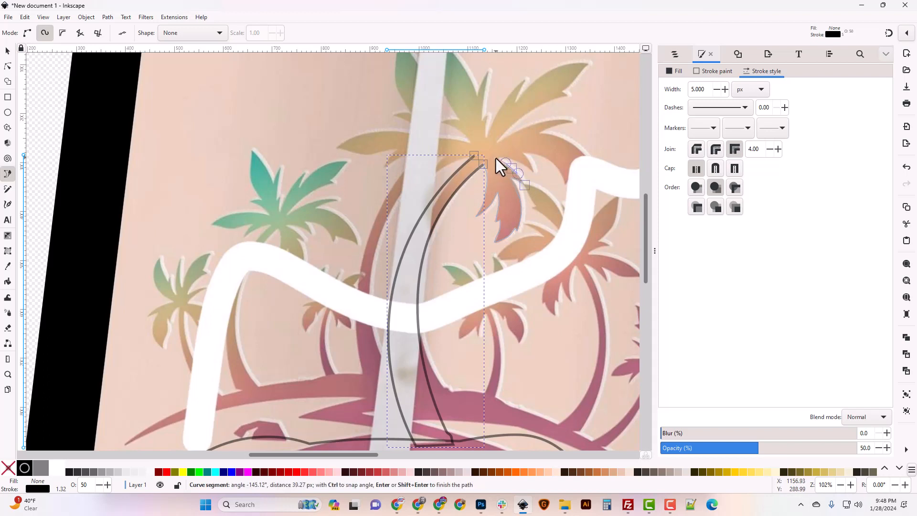
left_click(494, 159)
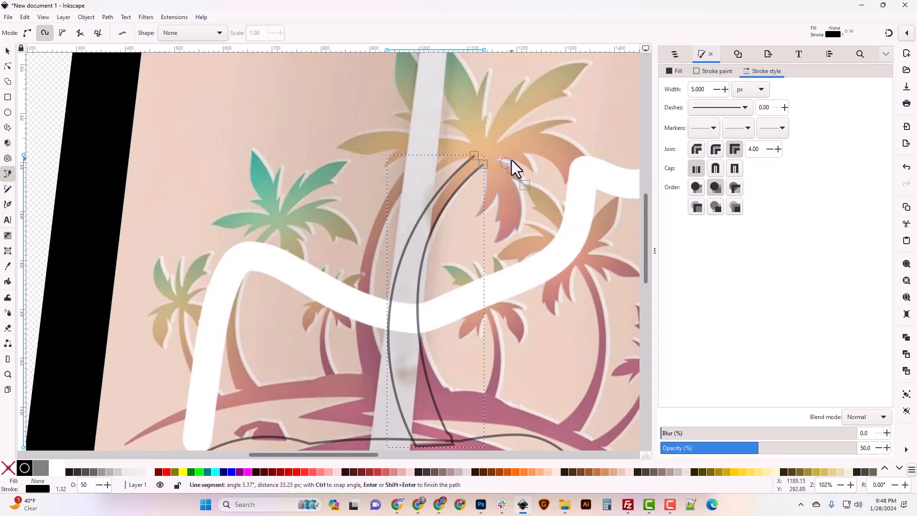
Step: Trace the jagged underside of the crown's lower right frond outward to the notch near its tip
left_click_drag(511, 160, 519, 162)
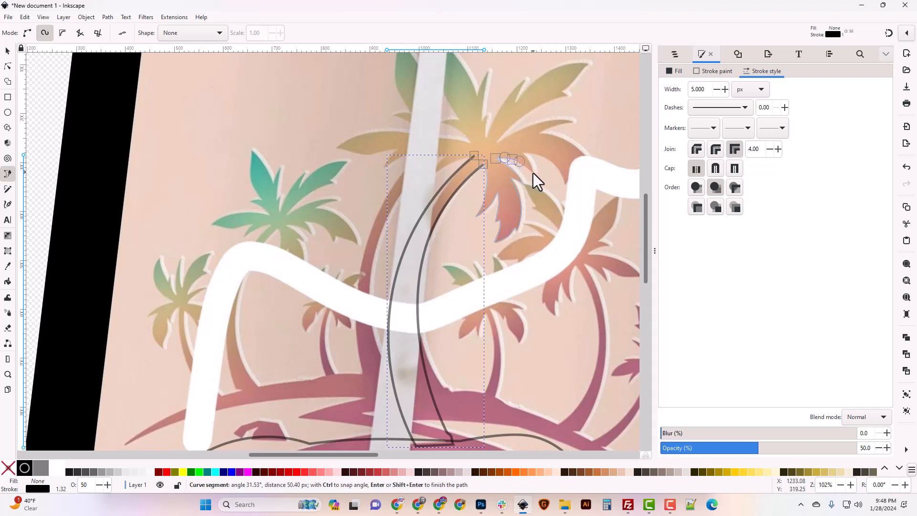
left_click(533, 173)
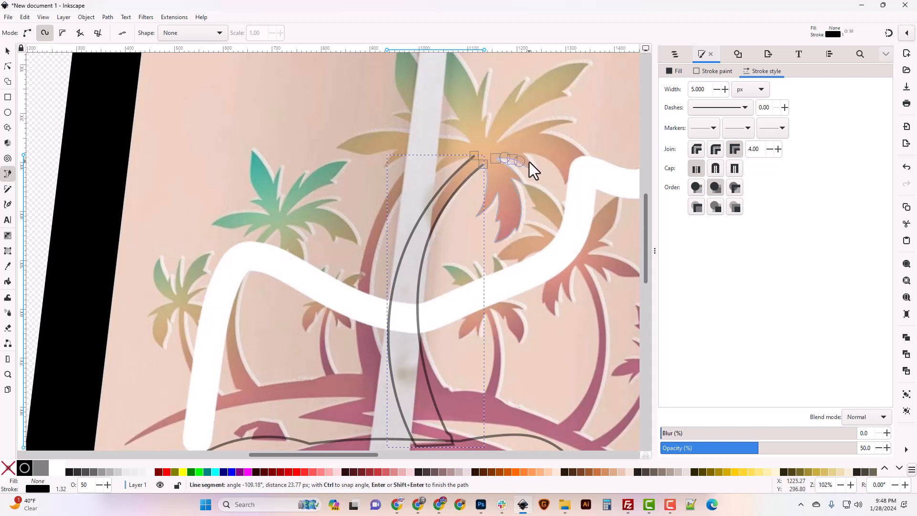
left_click_drag(529, 162, 563, 177)
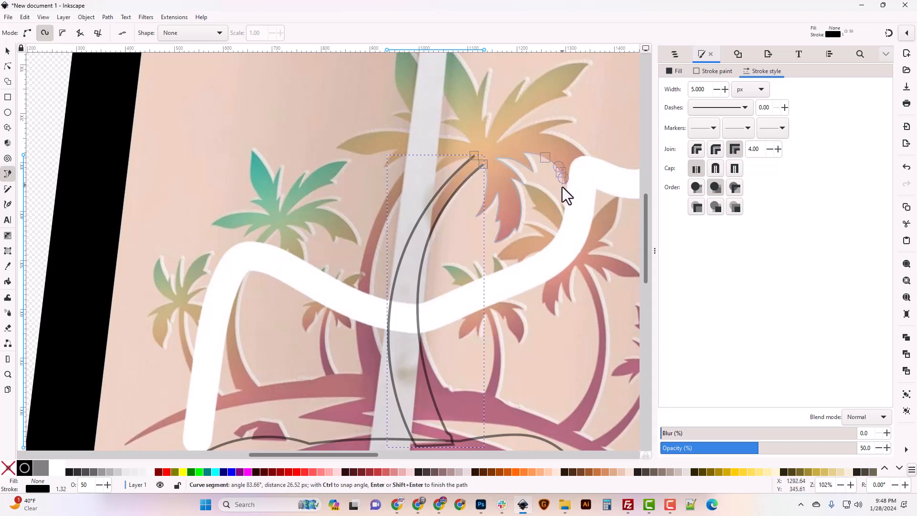
left_click(564, 185)
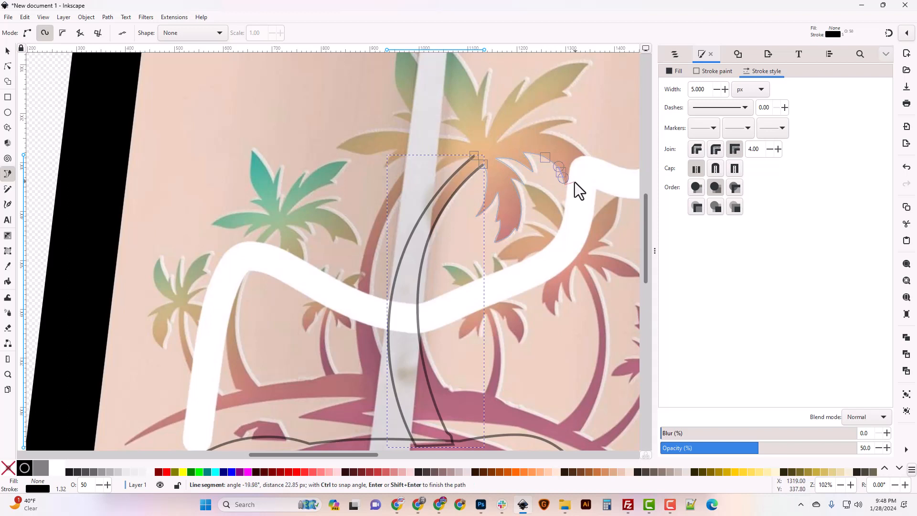
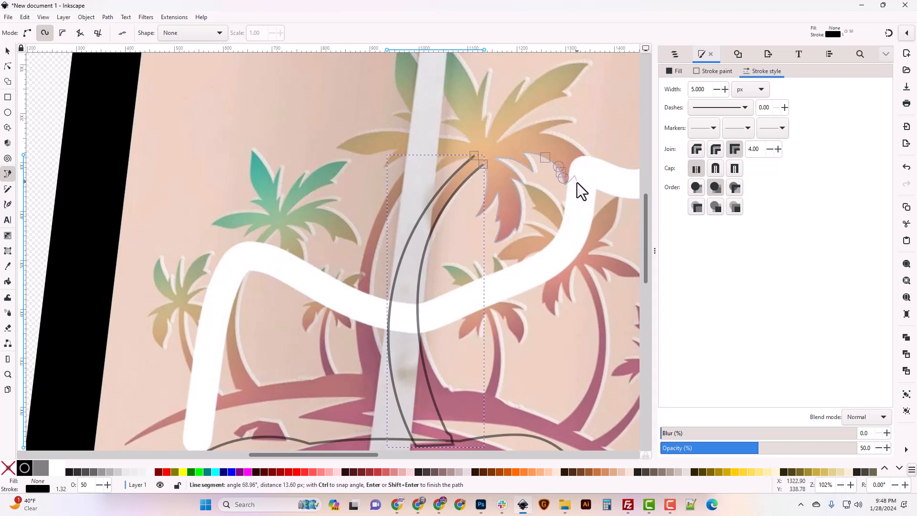
Step: Trace the lower right frond's tip and outer edge, continuing the path around the fronds above it toward the crown's centre
left_click_drag(576, 183, 576, 188)
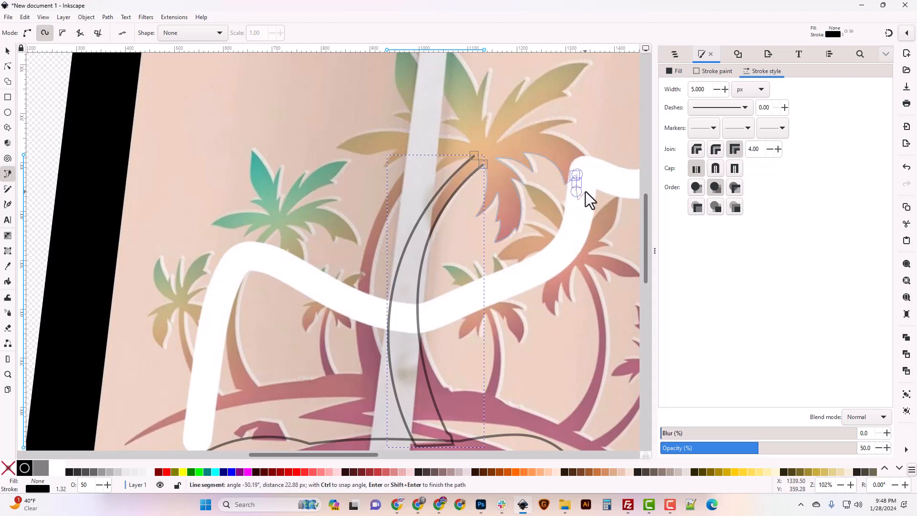
left_click_drag(580, 151, 557, 122)
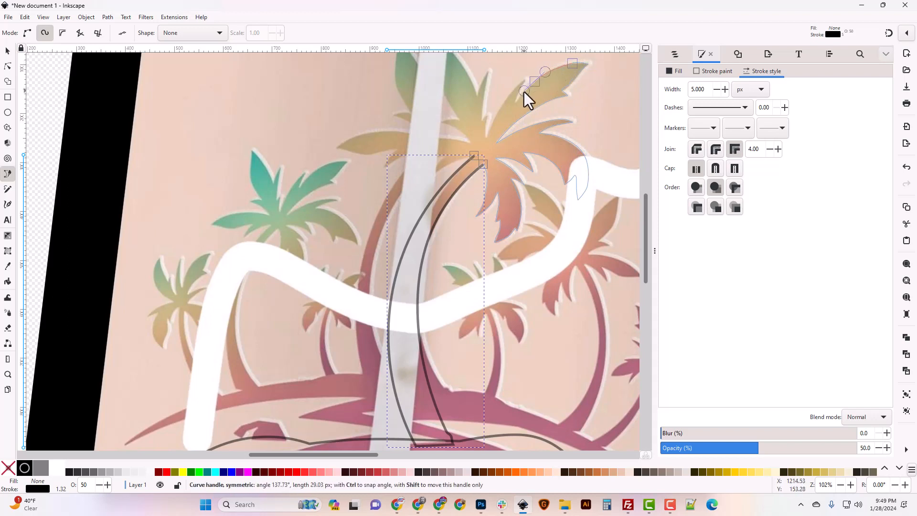
left_click_drag(520, 92, 523, 85)
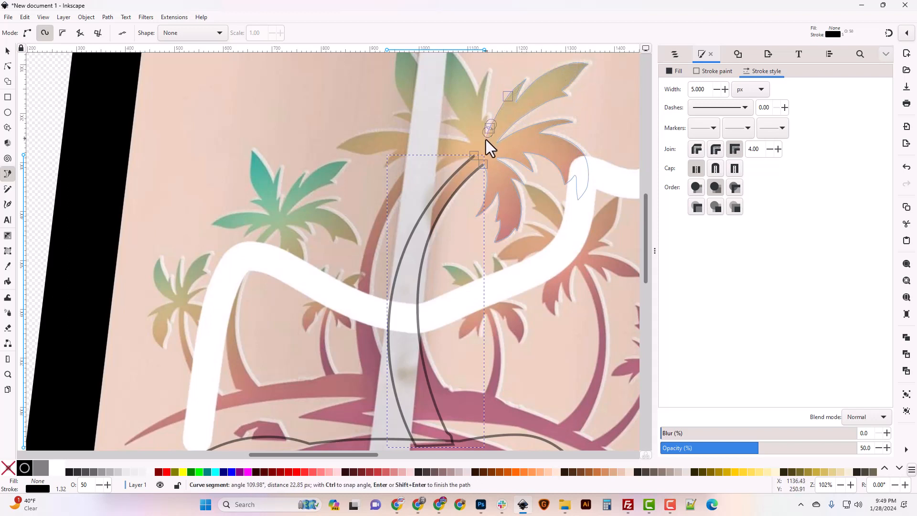
Step: Trace the crown's tall upper frond to its tip and down its left edge to the crown's centre
left_click(477, 97)
scroll(477, 97, "up", 6)
left_click_drag(460, 175, 447, 165)
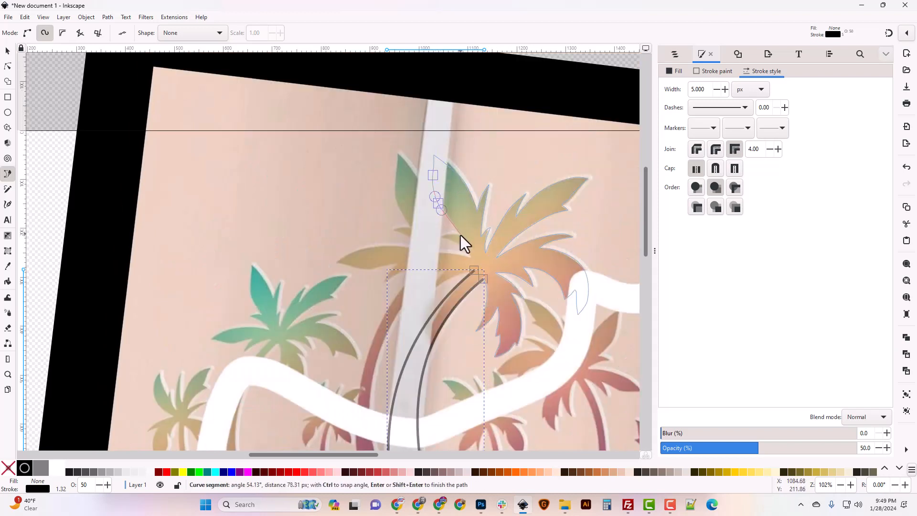
left_click_drag(451, 234, 446, 235)
Step: Trace the long left frond along its upper edge, around its tip and back along its jagged underside toward the trunk's top
left_click(417, 252)
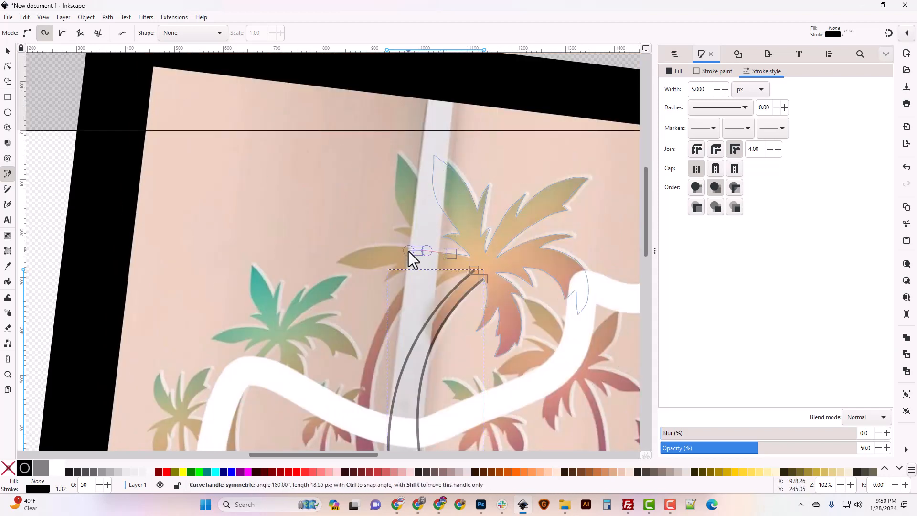
left_click_drag(385, 257, 377, 263)
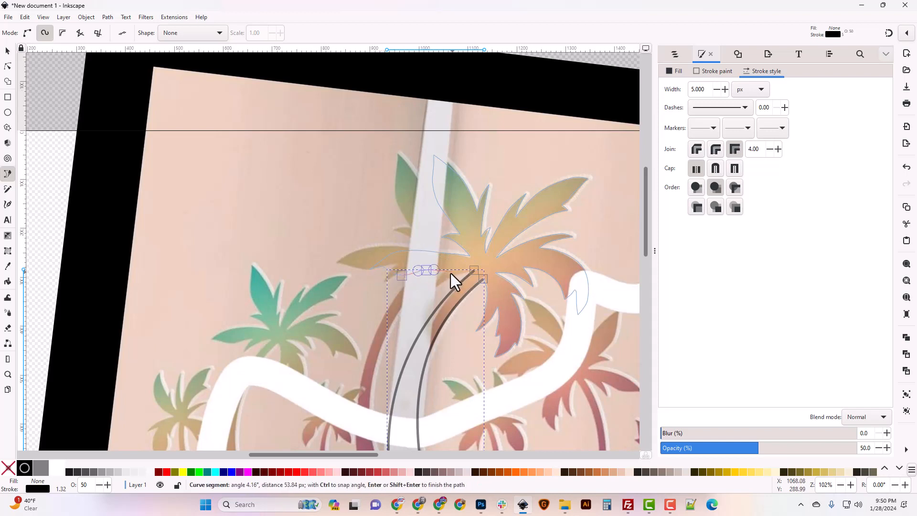
left_click_drag(435, 280, 431, 283)
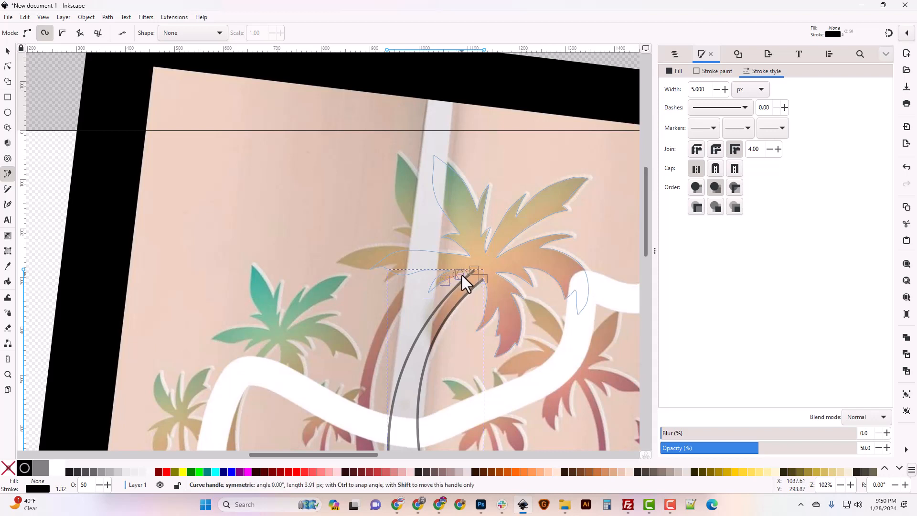
Step: Close the palm outline where the trunk meets the crown and adjust a node on the left frond's lower edge
left_click(474, 271)
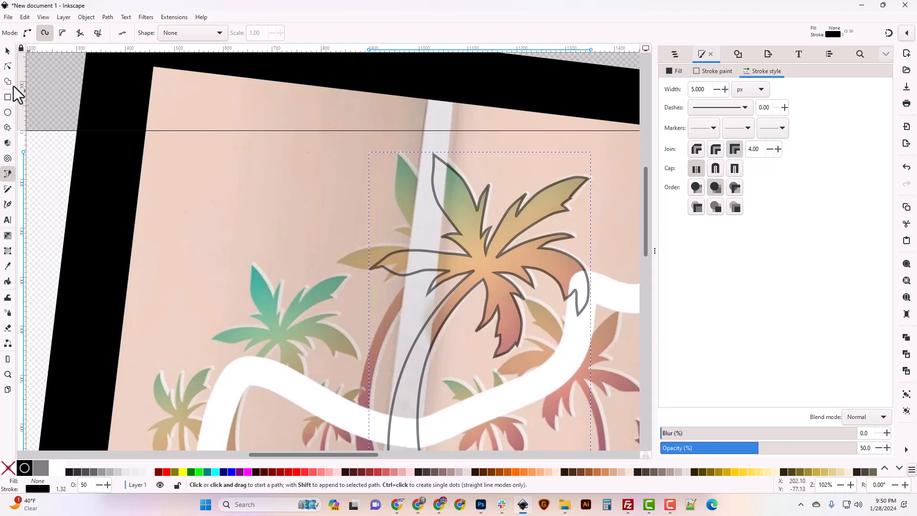
left_click(7, 66)
left_click_drag(405, 281, 404, 269)
key("Escape")
key("Escape")
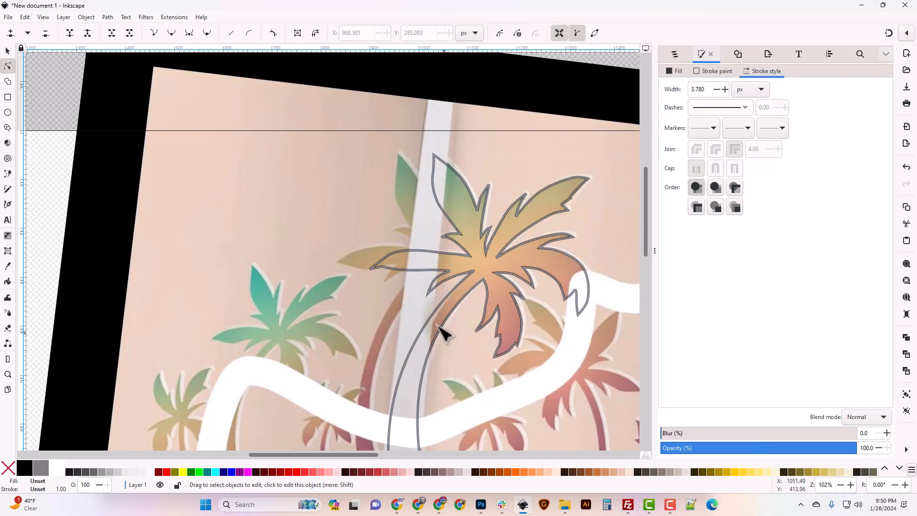
Step: Simplify the left frond's lower edge near its tip by shifting and deleting the surplus node there
left_click(396, 263)
key("plus")
key("plus")
key("plus")
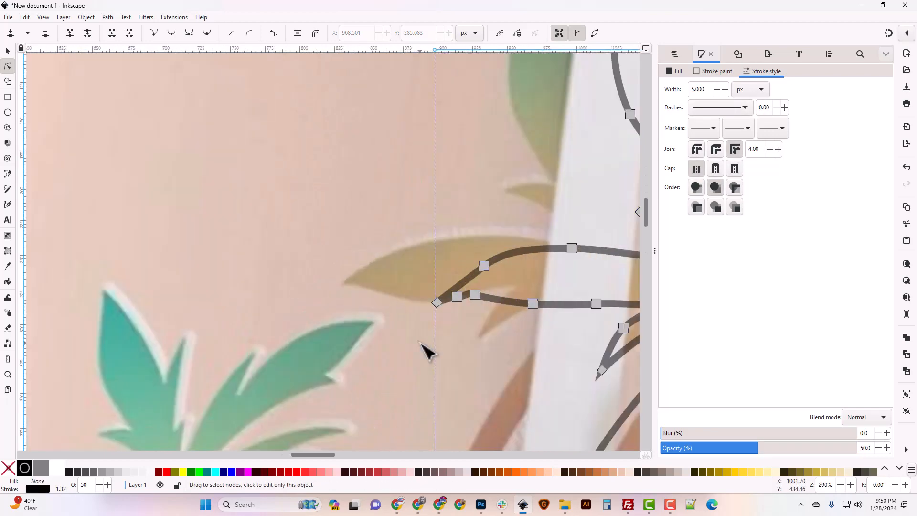
mouse_move(479, 296)
left_mouse_down()
mouse_move(488, 299)
mouse_move(461, 304)
mouse_move(492, 302)
left_mouse_up()
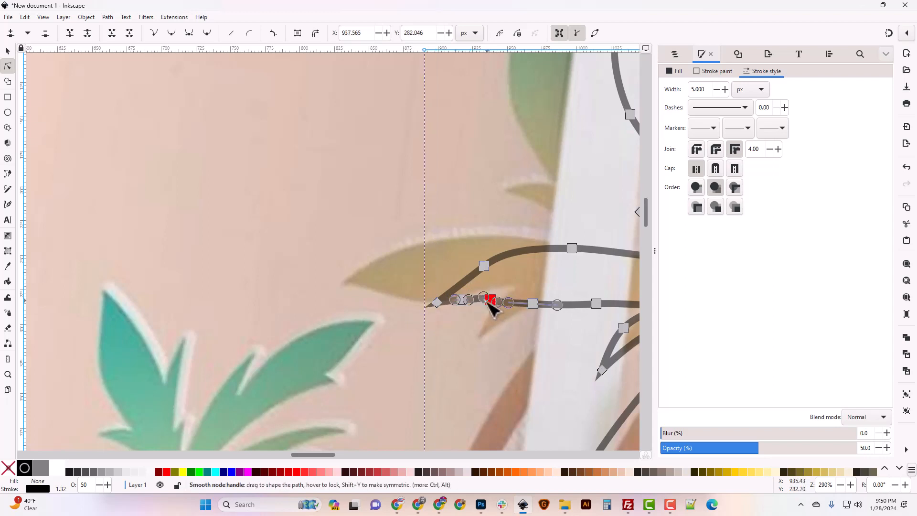
key("Delete")
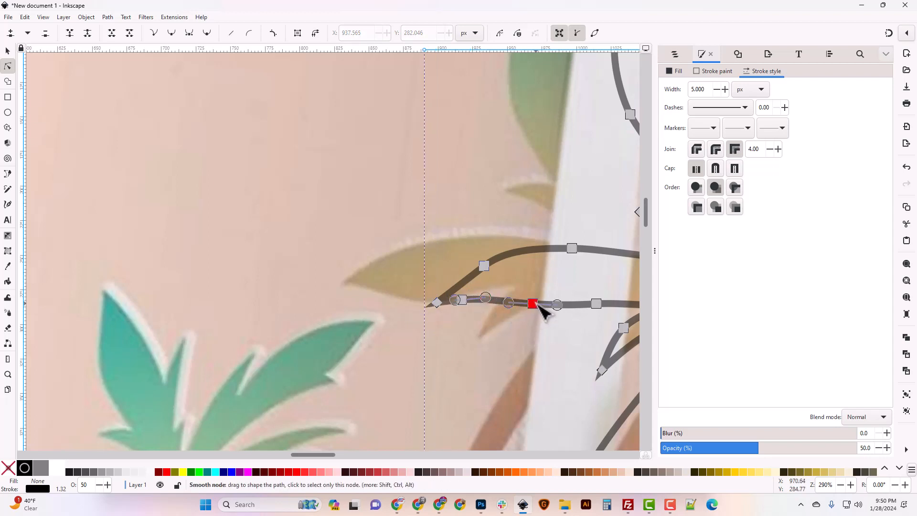
left_click(533, 336)
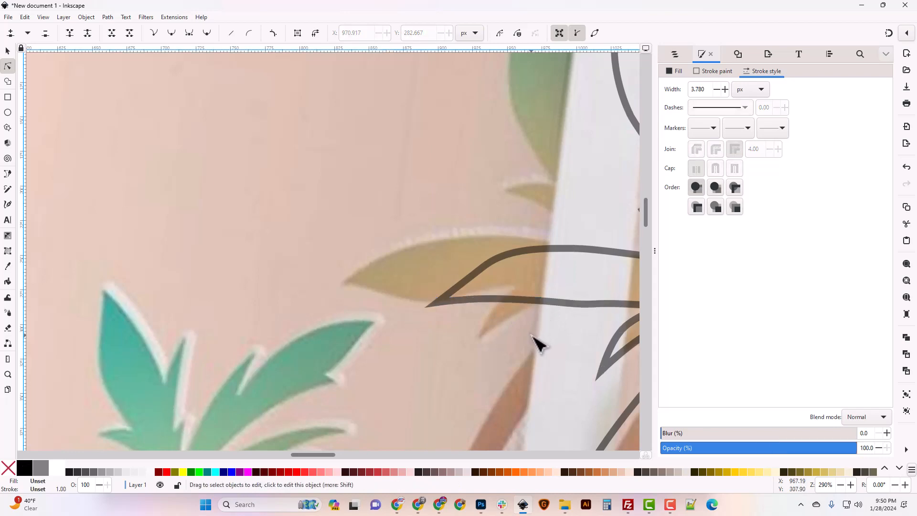
scroll(536, 343, "down", 3)
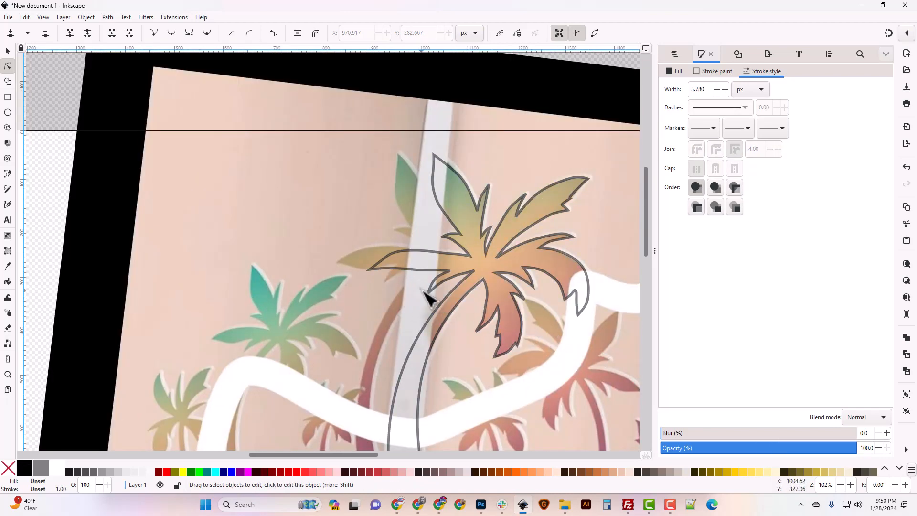
Step: Nudge the three nodes around the left frond's tip 6 px to the right
left_click(375, 267)
left_click_drag(349, 232, 395, 293)
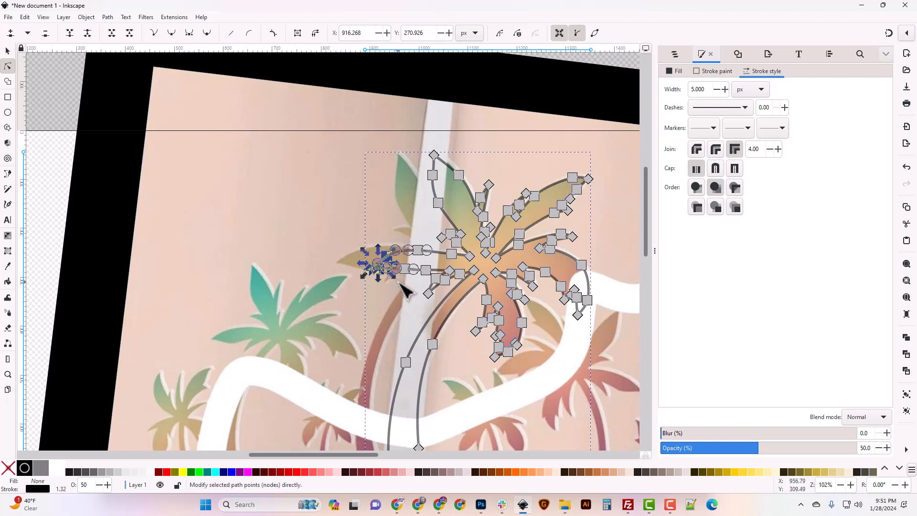
key("Right")
key("Right")
key("Right")
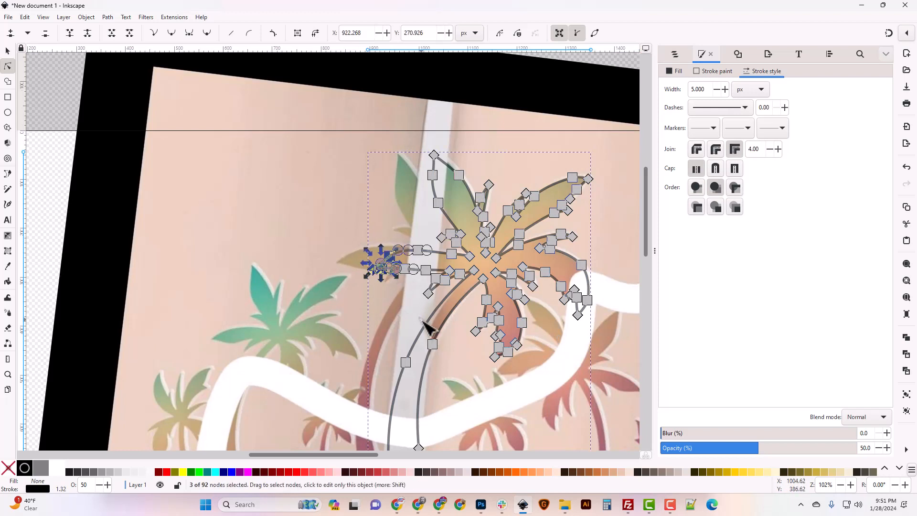
left_click(419, 319)
Step: Reshape the left frond's upper edge by repositioning its nodes between the tip and the middle
left_click(417, 251)
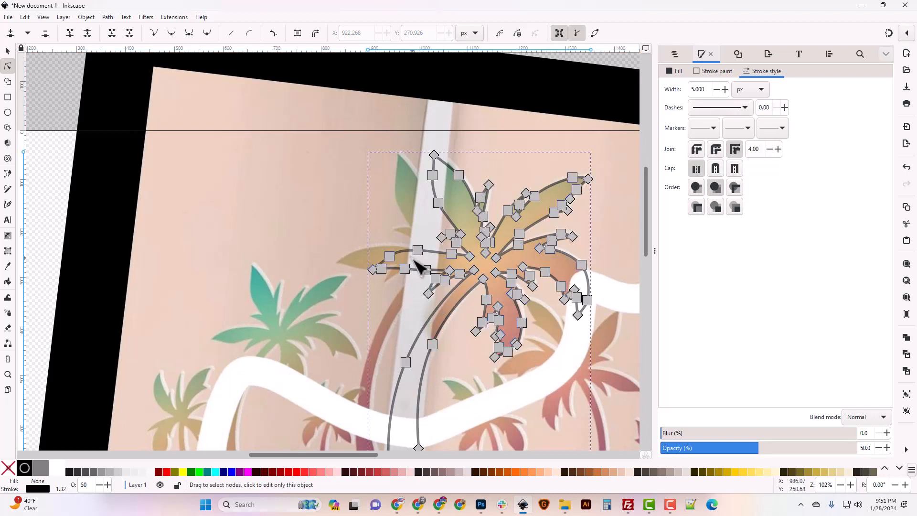
left_click_drag(391, 258, 396, 256)
left_click_drag(399, 260, 466, 263)
left_click(396, 257)
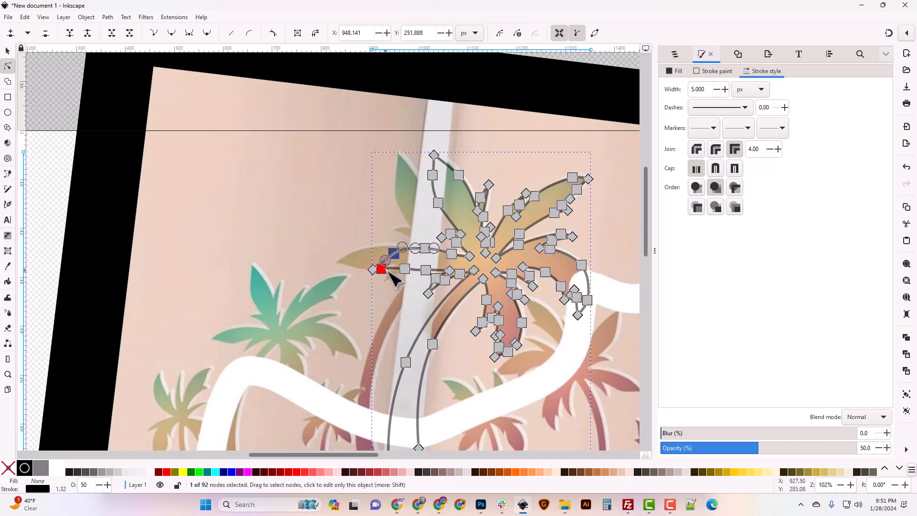
left_click(393, 327)
Step: Refine the left frond's end by moving its tip node and adjusting the curve at the adjacent upper-edge node
scroll(391, 321, "up", 2)
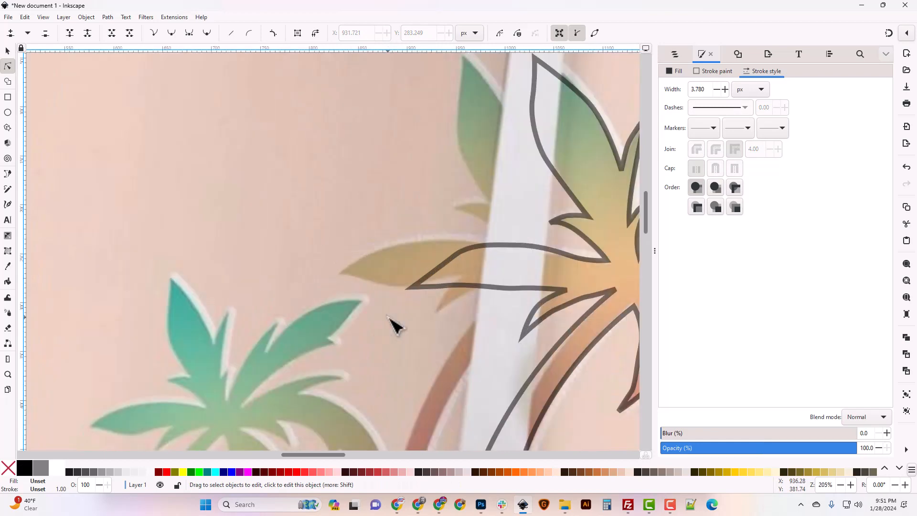
left_click(450, 261)
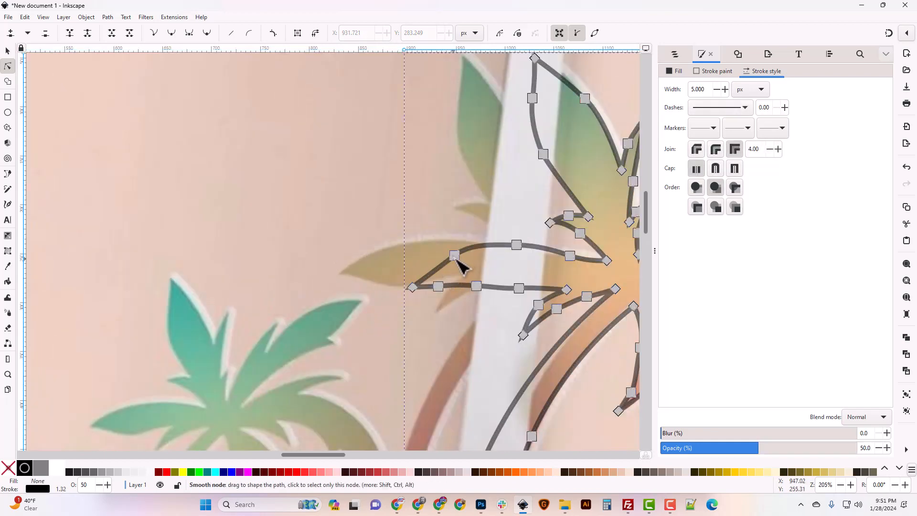
left_click_drag(460, 262, 454, 259)
left_click_drag(416, 290, 413, 290)
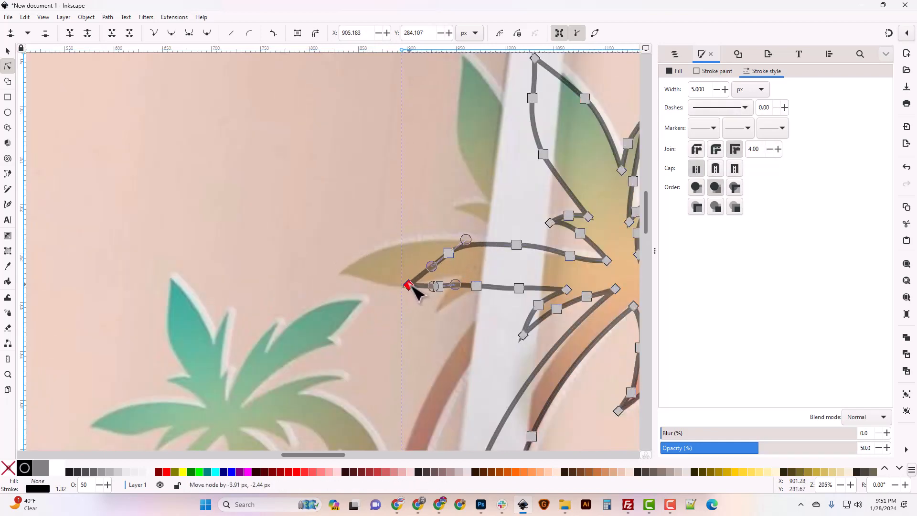
left_click_drag(449, 253, 476, 242)
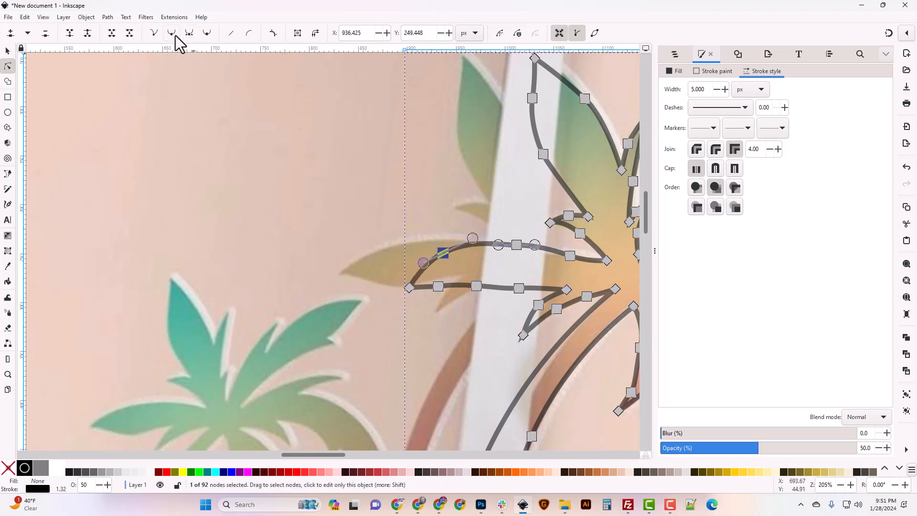
Step: Make the two upper-edge nodes of the left frond nearest its tip auto-smooth
left_click(206, 34)
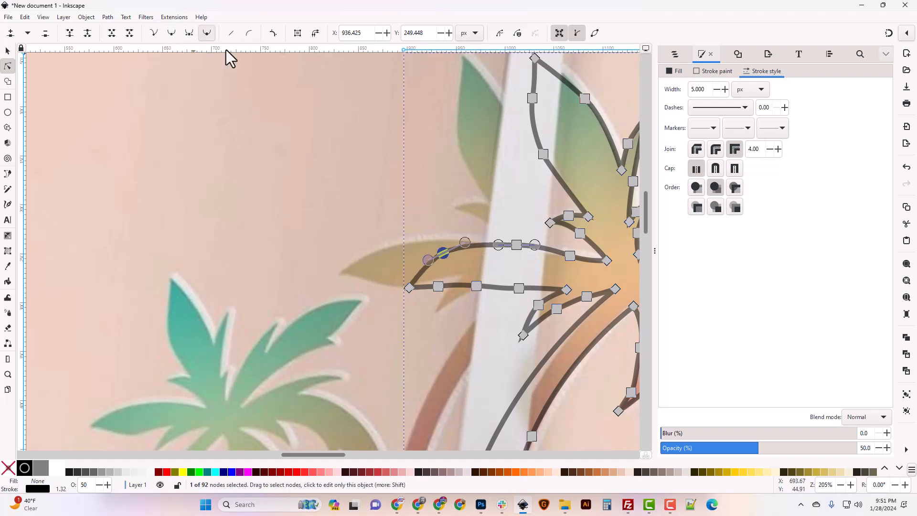
left_click(537, 257)
left_click(522, 247)
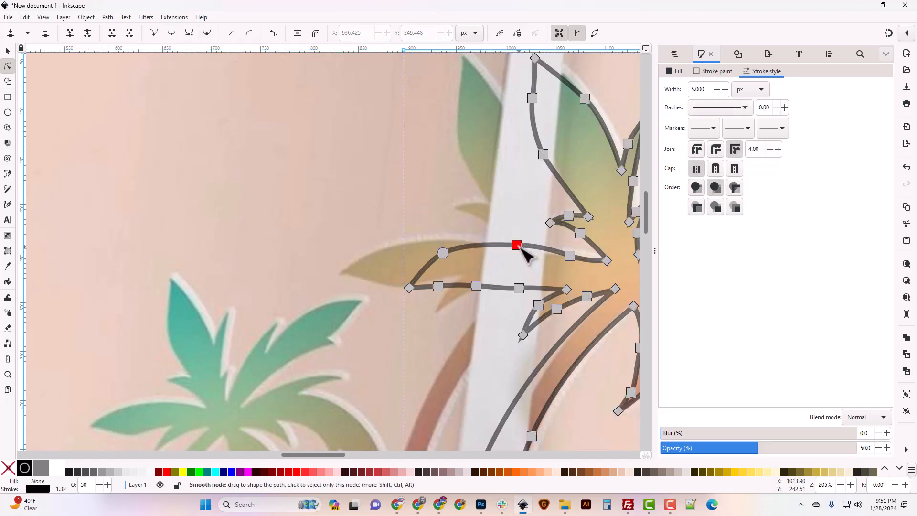
left_click(516, 245)
left_click(207, 34)
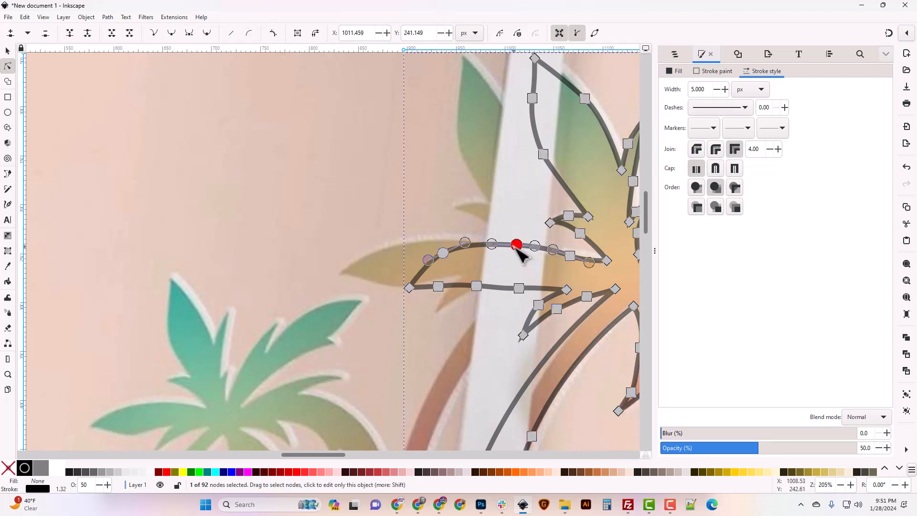
Step: Raise the middle node of the left frond's upper edge slightly and shift the lower-edge node inward to even out the curves
left_click_drag(517, 246, 516, 239)
left_click_drag(476, 286, 496, 283)
left_click(523, 287)
left_click(486, 285)
left_click(490, 303)
key("minus")
key("minus")
key("minus")
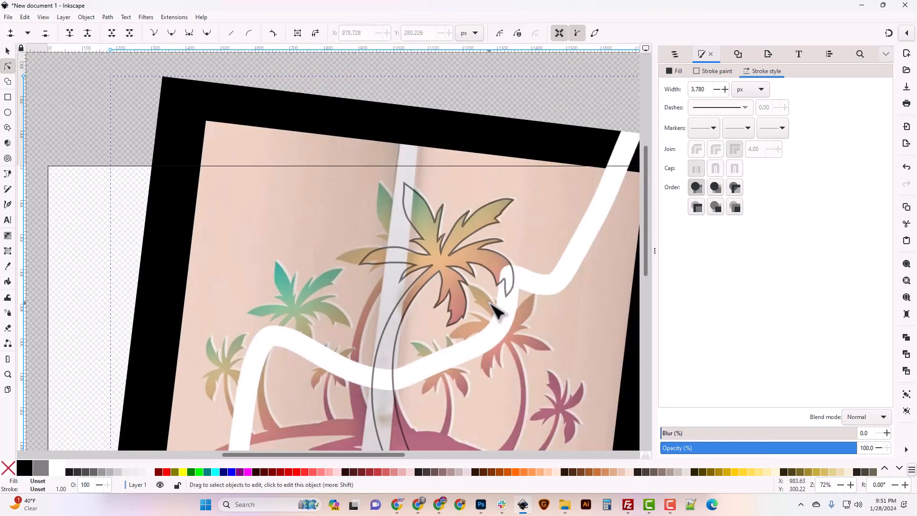
Step: Fine-tune the position of the upper-edge node nearest the left frond's tip
left_click(419, 254)
left_click_drag(401, 249, 384, 261)
left_click(384, 225)
left_click(375, 252)
left_click(384, 313)
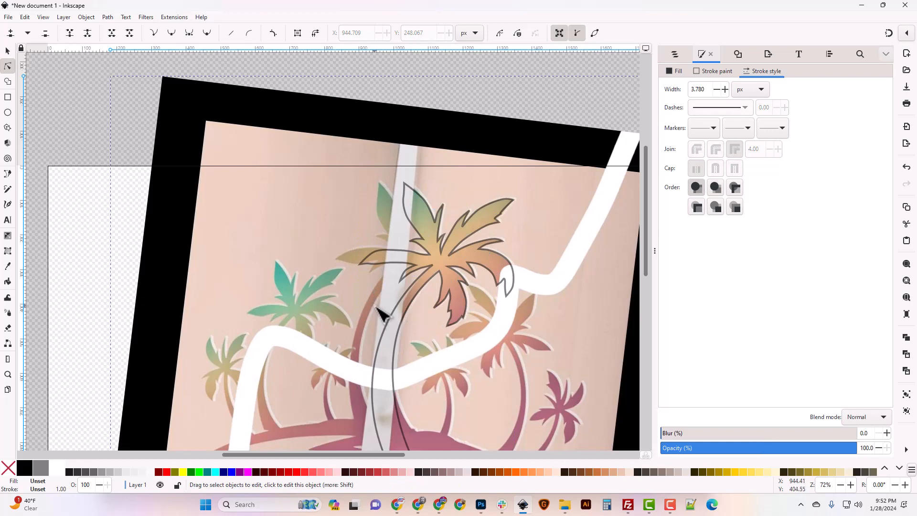
Step: Rotate the reference image until it is upright and move it off the page to its left side
key("minus")
key("minus")
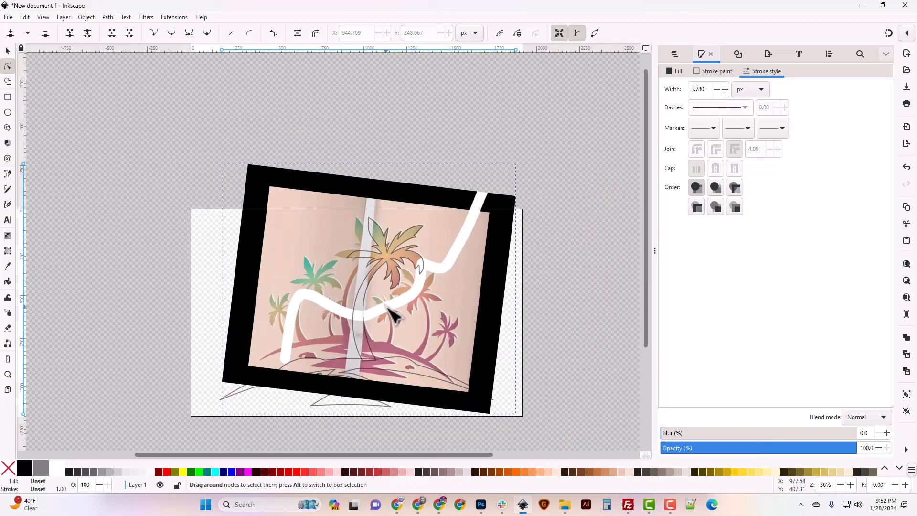
left_click(8, 50)
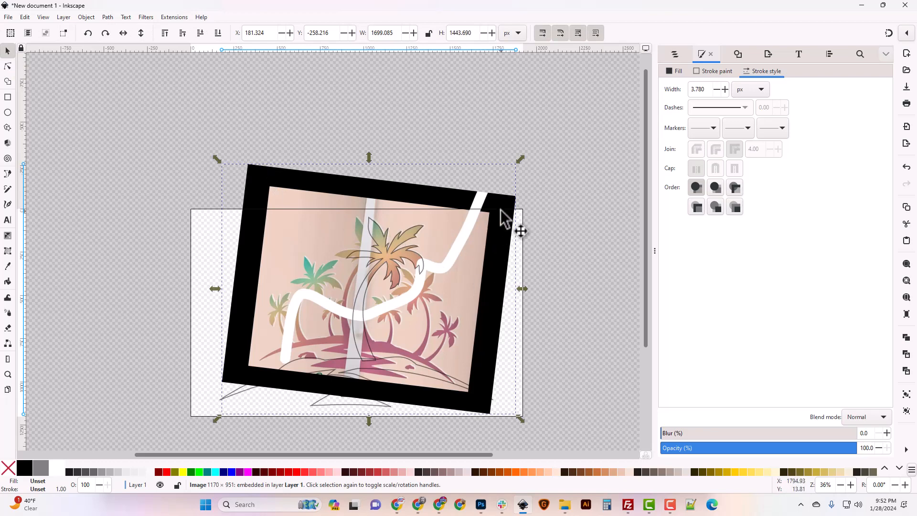
left_click_drag(520, 155, 501, 143)
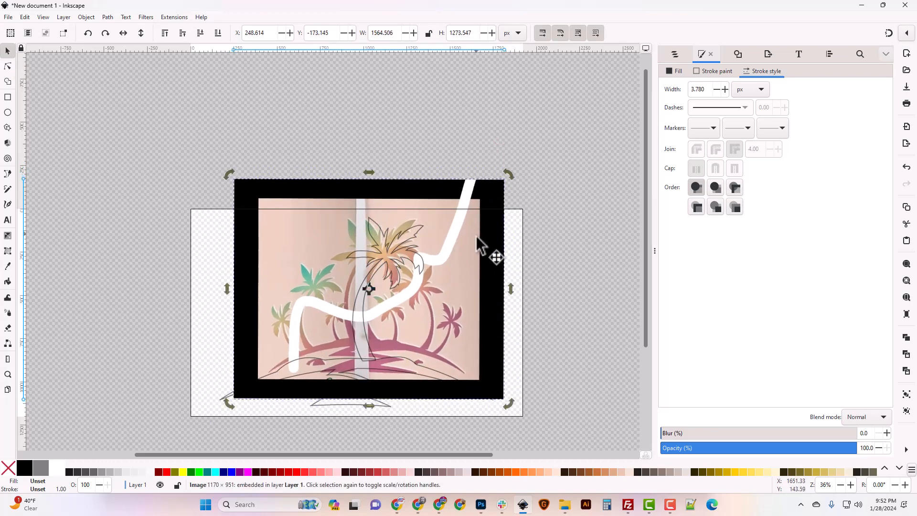
left_click_drag(453, 264, 125, 288)
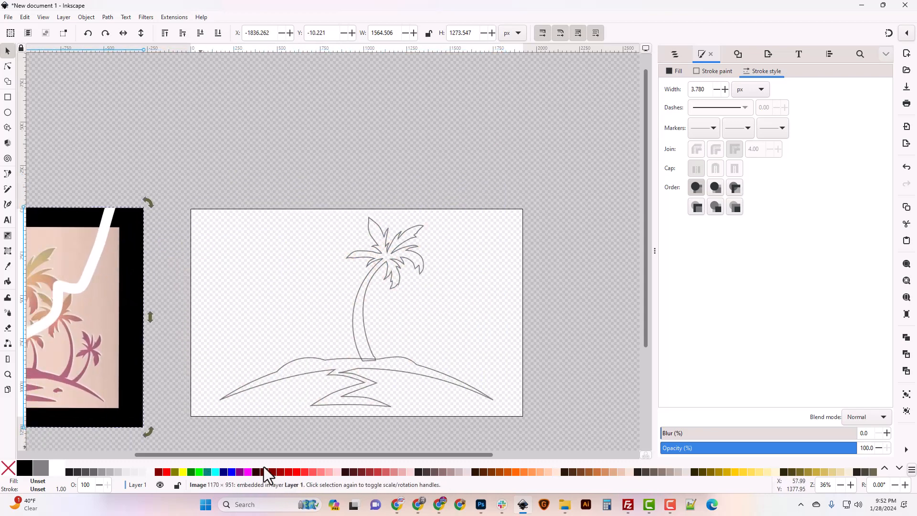
Step: Merge the palm tree outline and the island outline into one path with Union
left_click_drag(281, 454, 240, 460)
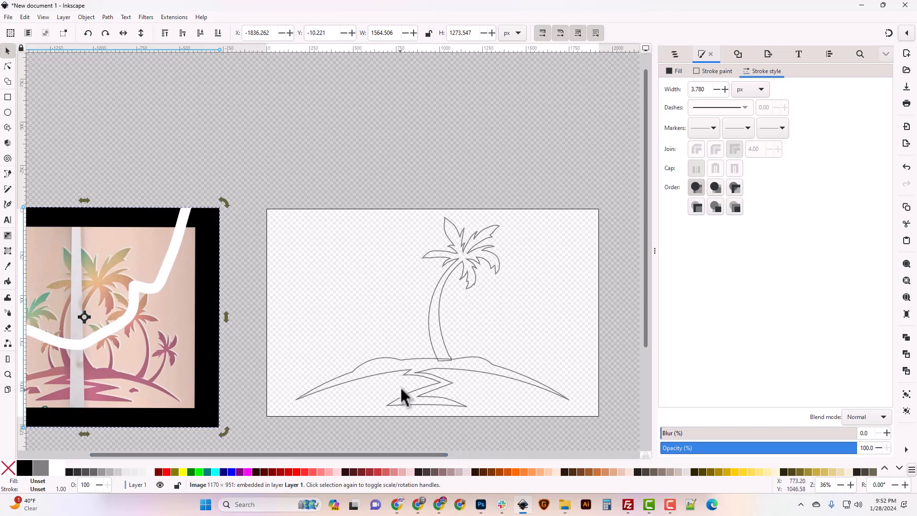
left_click(467, 266)
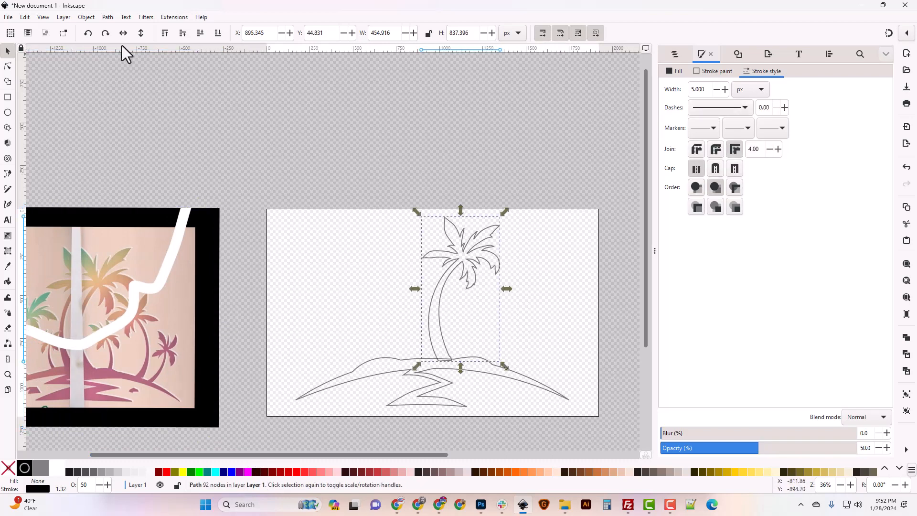
left_click(528, 383, "shift")
left_click(93, 17)
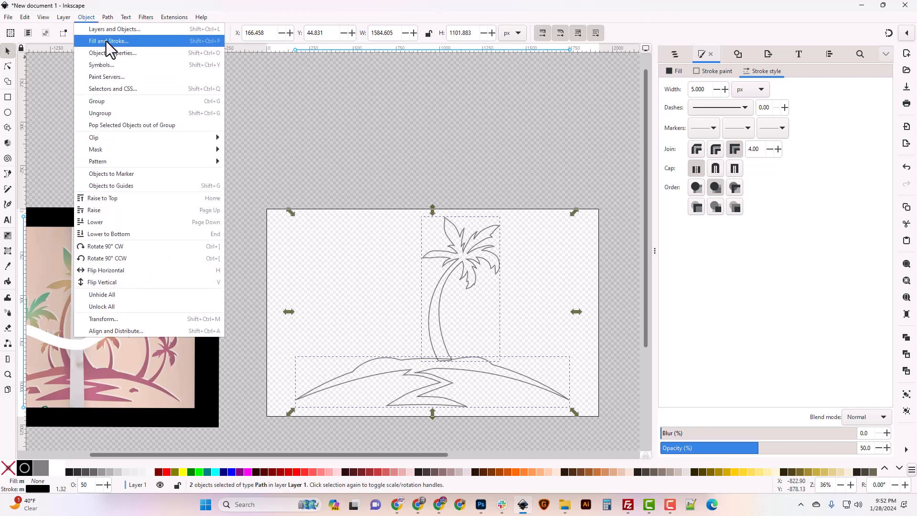
mouse_move(107, 17)
left_click(124, 65)
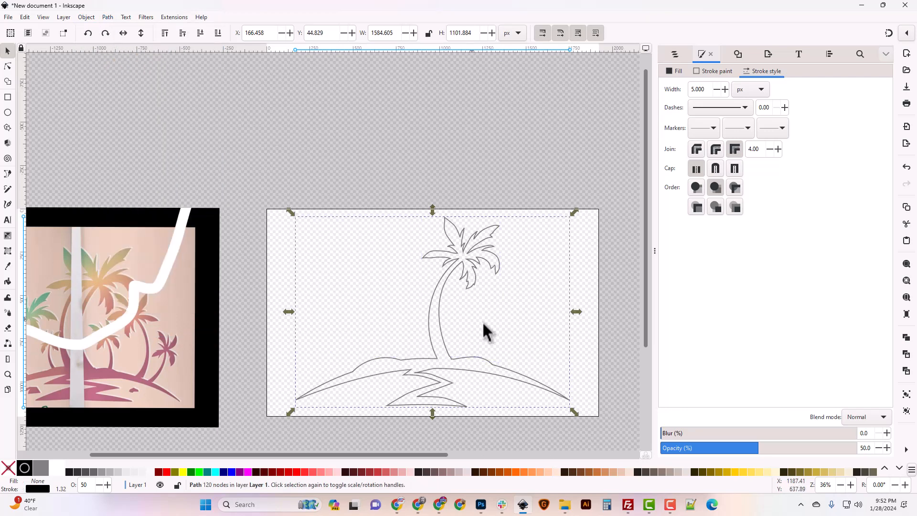
left_click(528, 334)
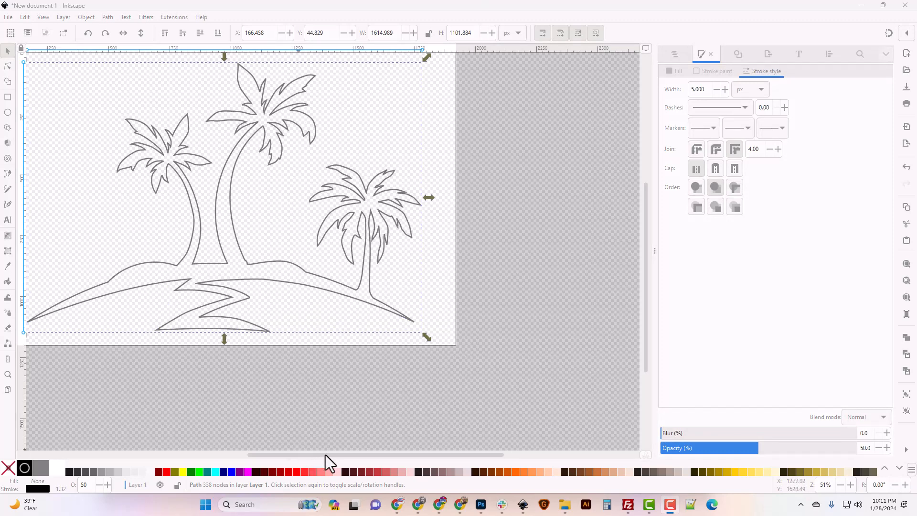
Step: Inspect the nodes of the combined island and palm trees outline
left_click_drag(348, 457, 310, 455)
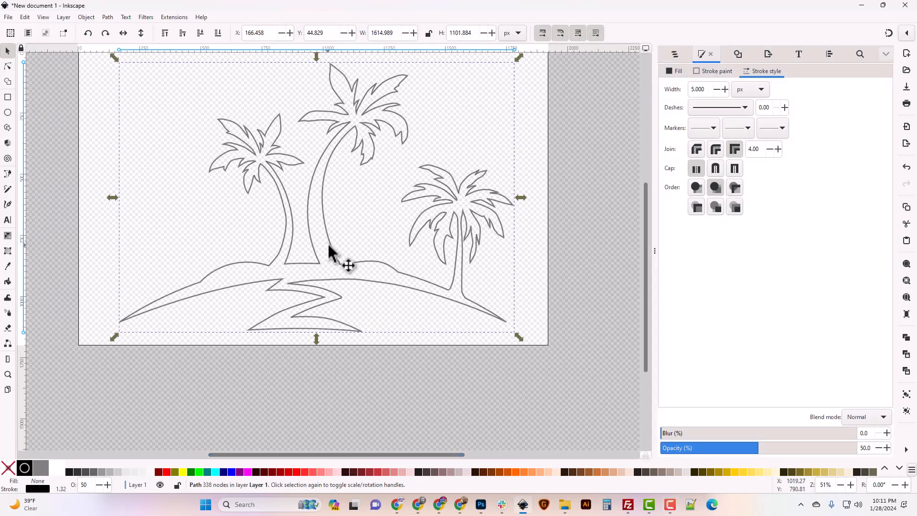
left_click(8, 68)
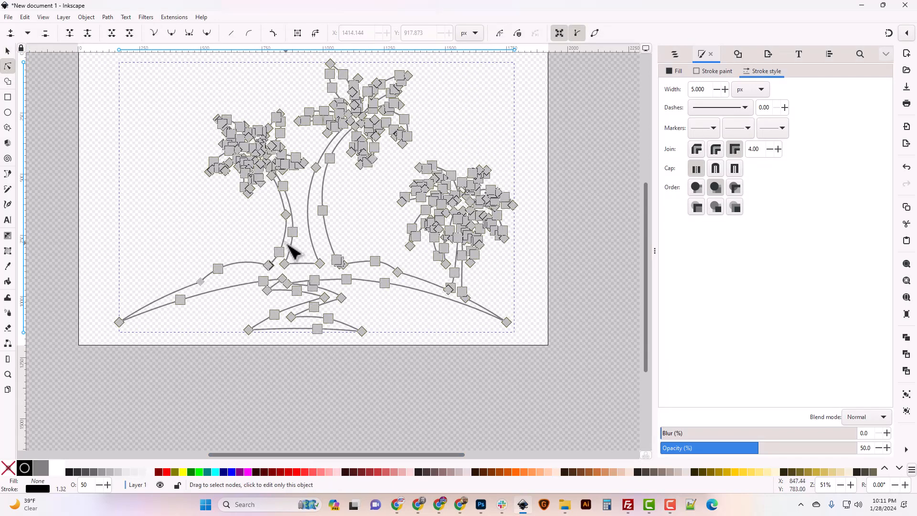
scroll(310, 258, "up", 4)
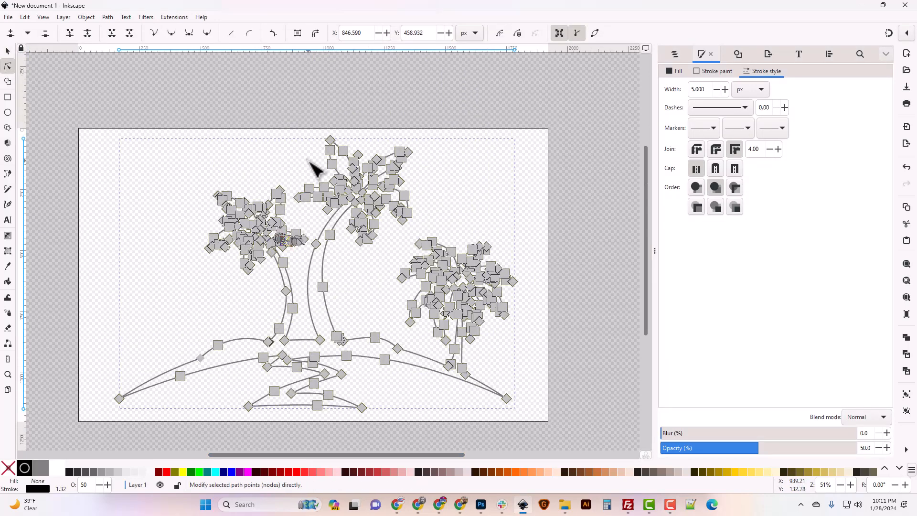
left_click(8, 51)
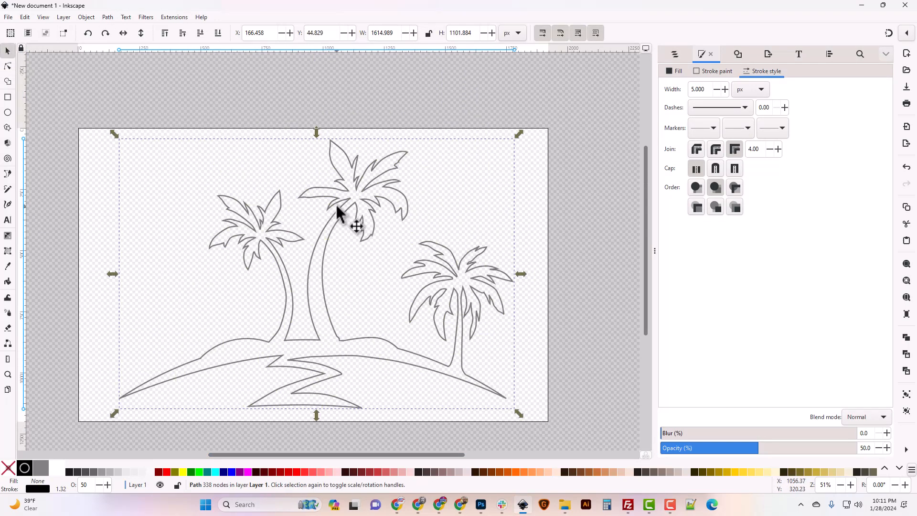
Step: Add a new layer named Layer 2 above Layer 1
left_click(674, 54)
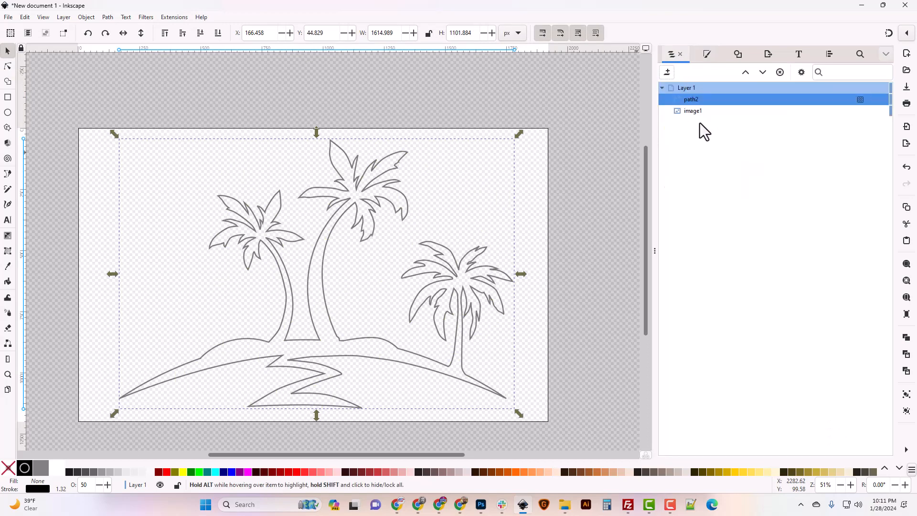
left_click(682, 89)
left_click(668, 72)
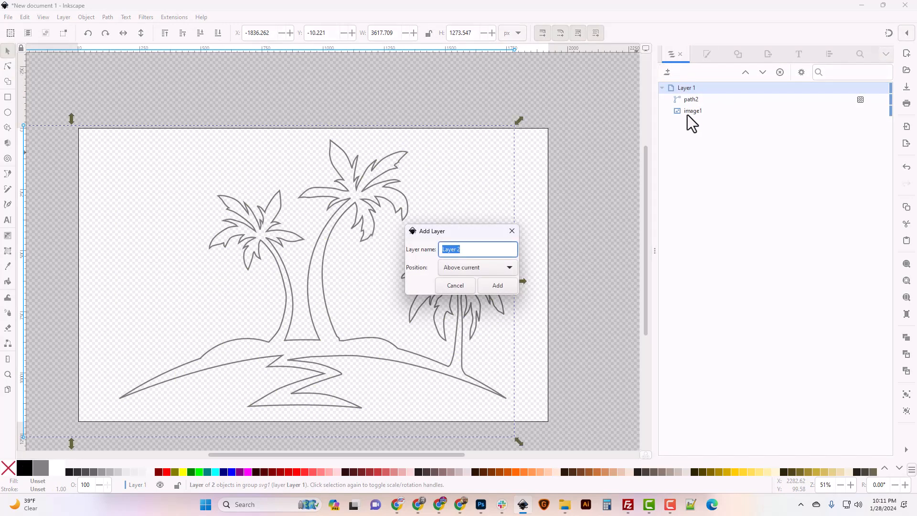
left_click(508, 281)
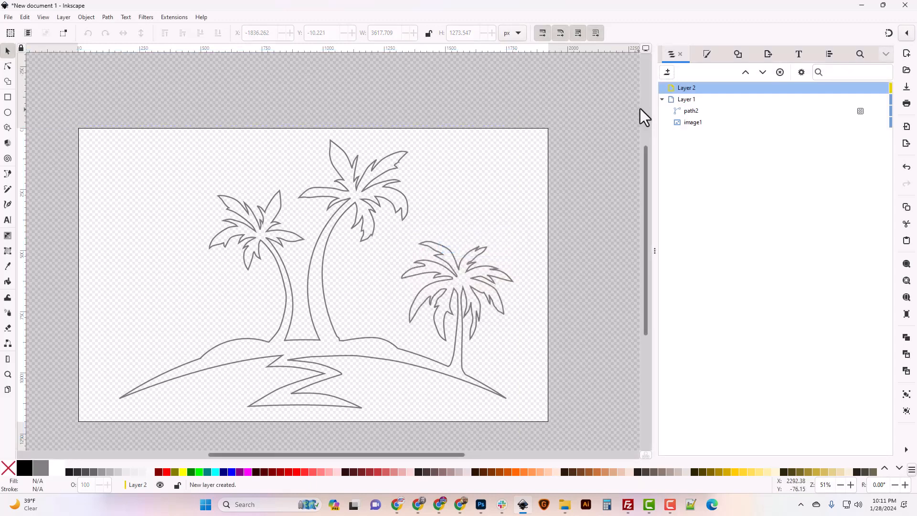
Step: Copy the combined palm island outline from Layer 1 and paste it into Layer 2
left_click(696, 111)
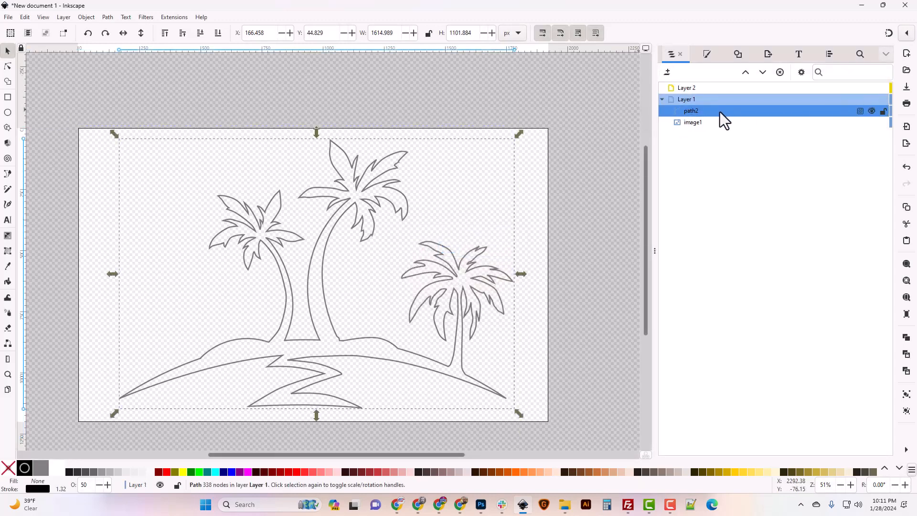
left_click(687, 89)
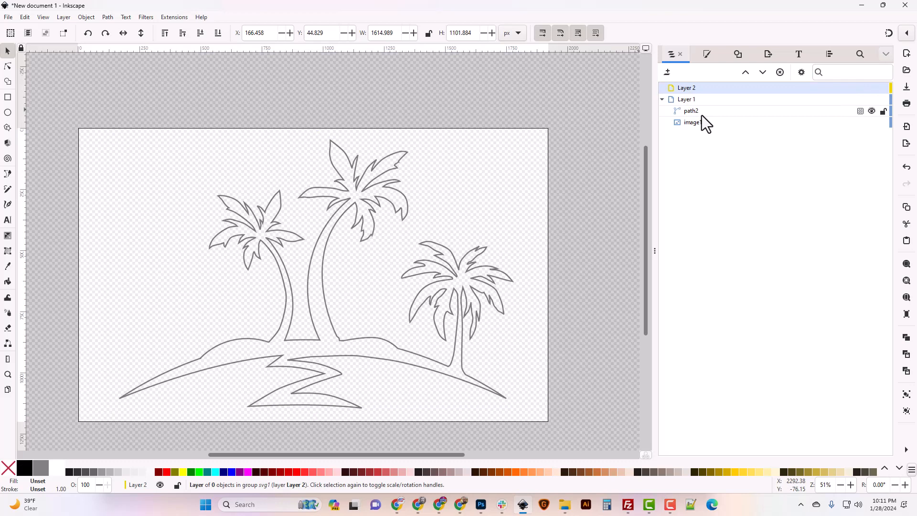
key("ctrl+v")
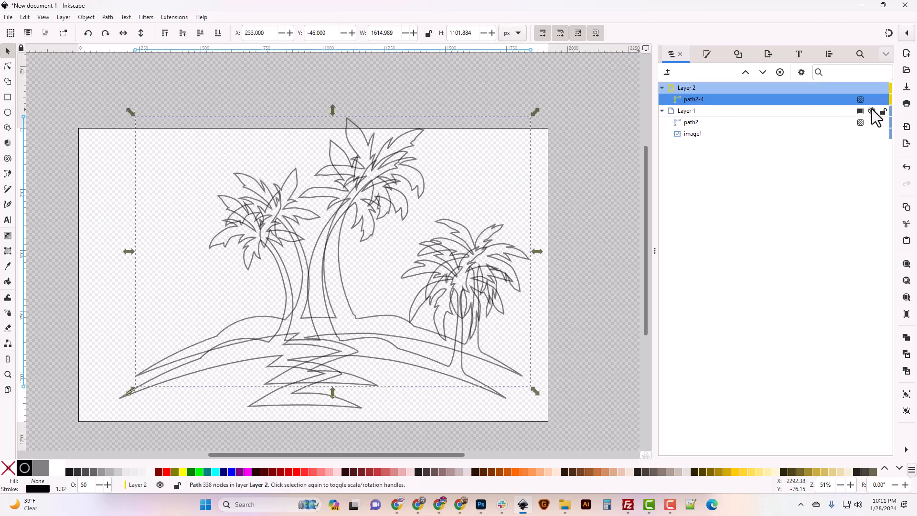
Step: Hide the original palm island outline in Layer 1, leaving the layer itself shown
left_click(872, 110)
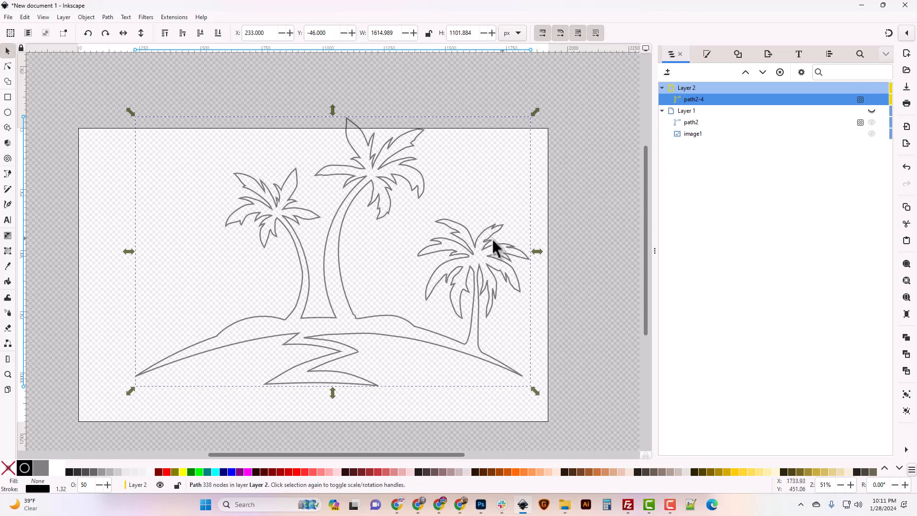
key("ctrl+z")
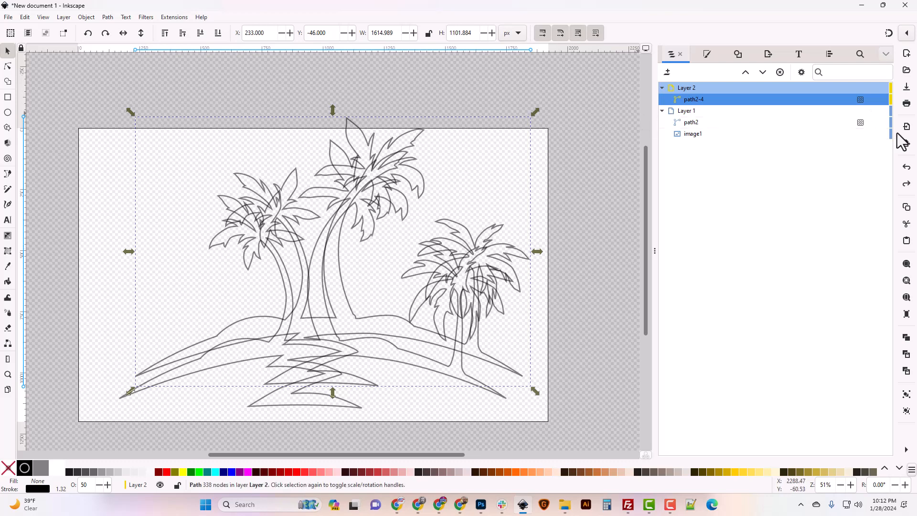
left_click(871, 123)
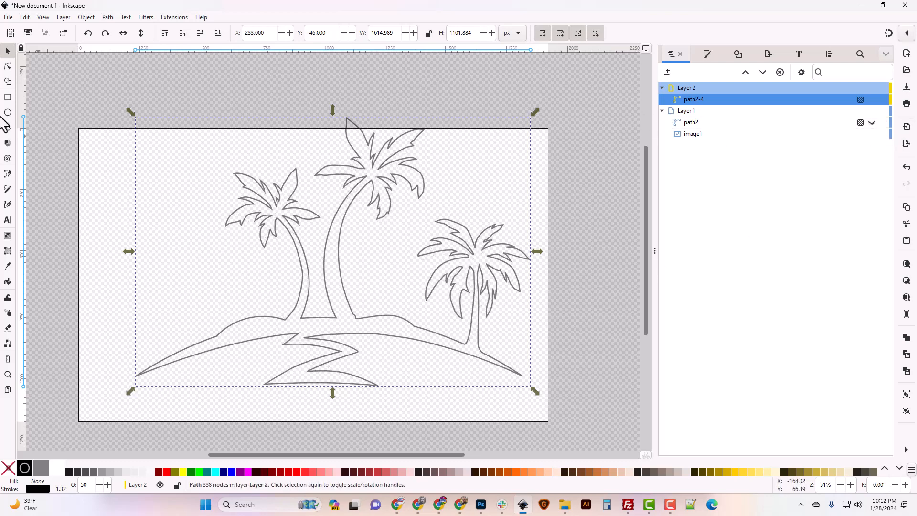
Step: Delete the island and winding path nodes from the pasted outline, leaving the three palms' nodes in place
left_click(7, 66)
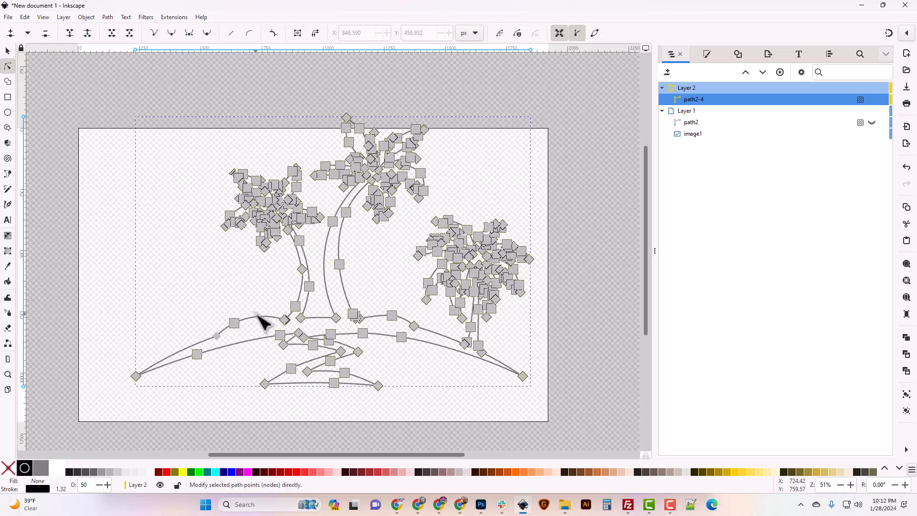
left_click_drag(137, 300, 260, 395)
key("Delete")
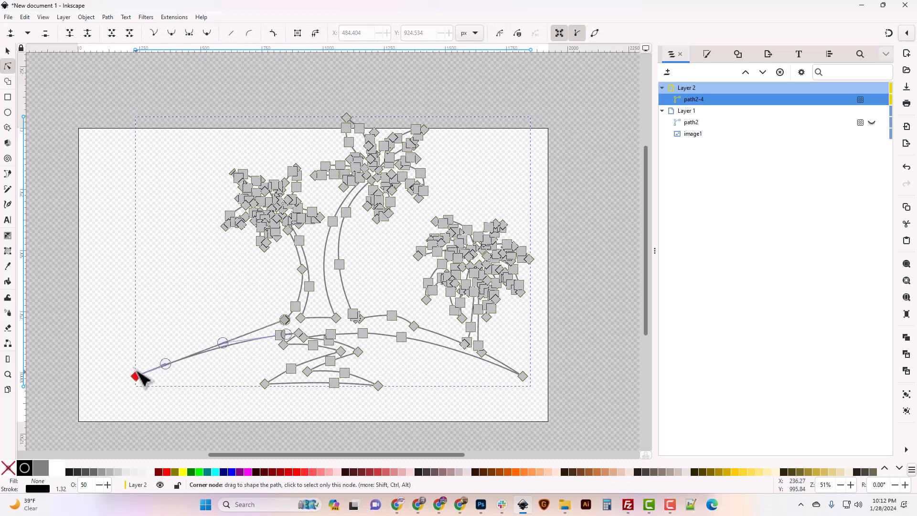
left_click_drag(113, 340, 166, 415)
key("Delete")
left_click_drag(231, 431, 407, 328)
key("Delete")
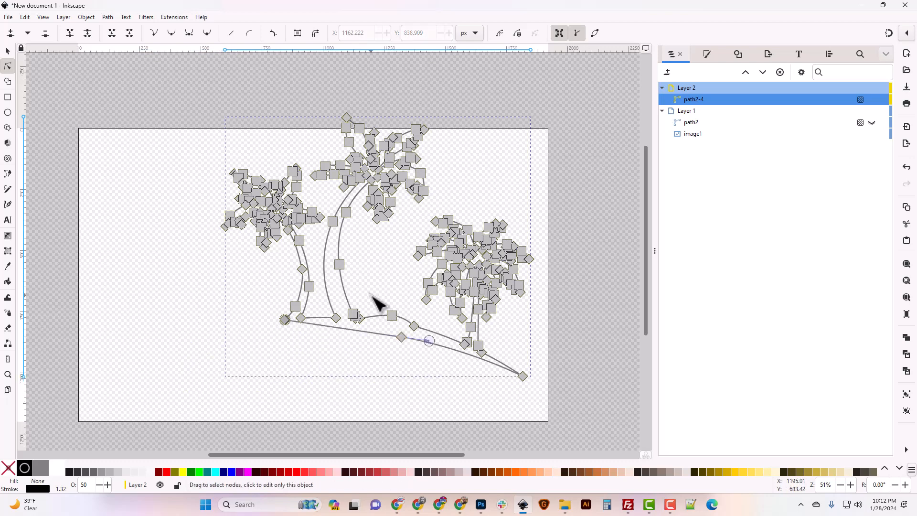
left_click_drag(372, 297, 433, 402)
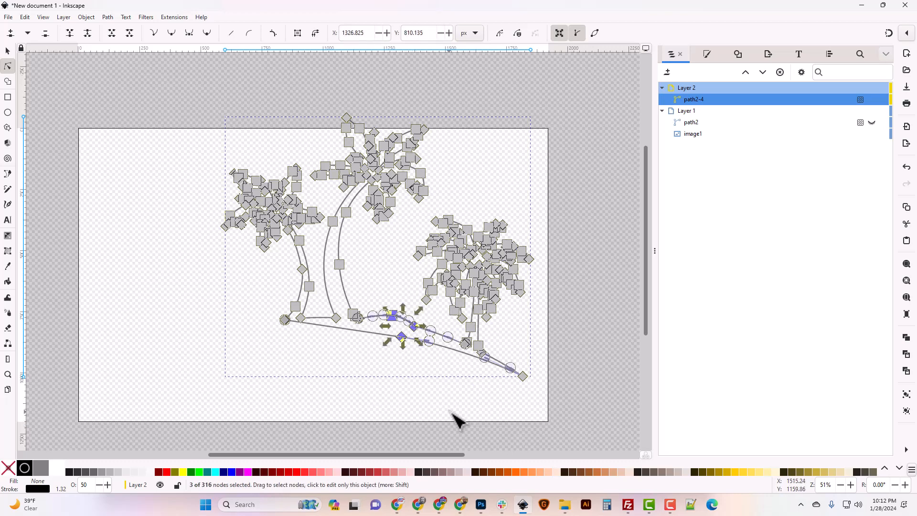
key("Delete")
left_click_drag(490, 403, 554, 367)
key("Delete")
Step: Delete the segments that join the trunk bases so the three palms are disconnected
left_click(407, 320)
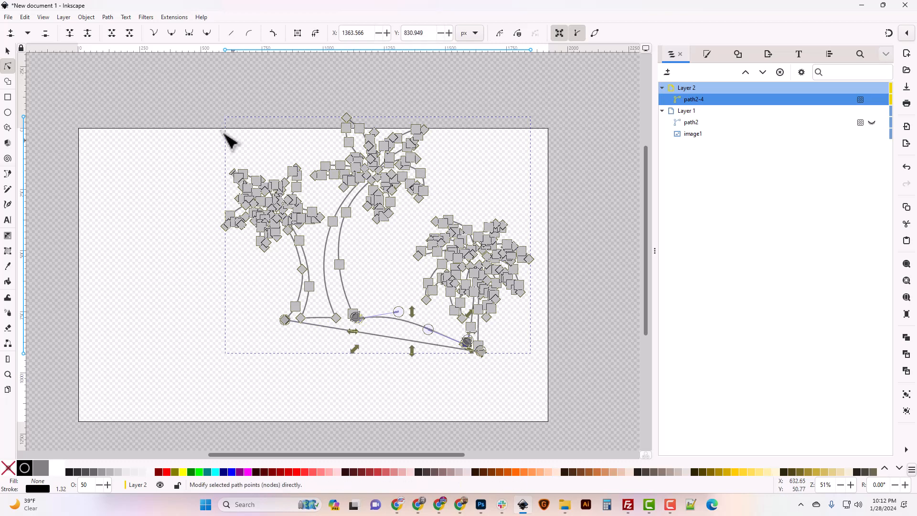
left_click(130, 32)
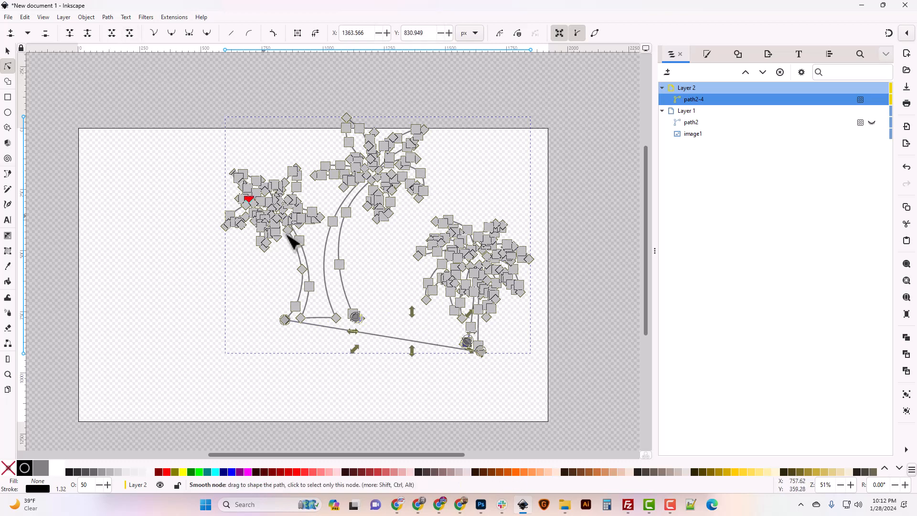
left_click(410, 340)
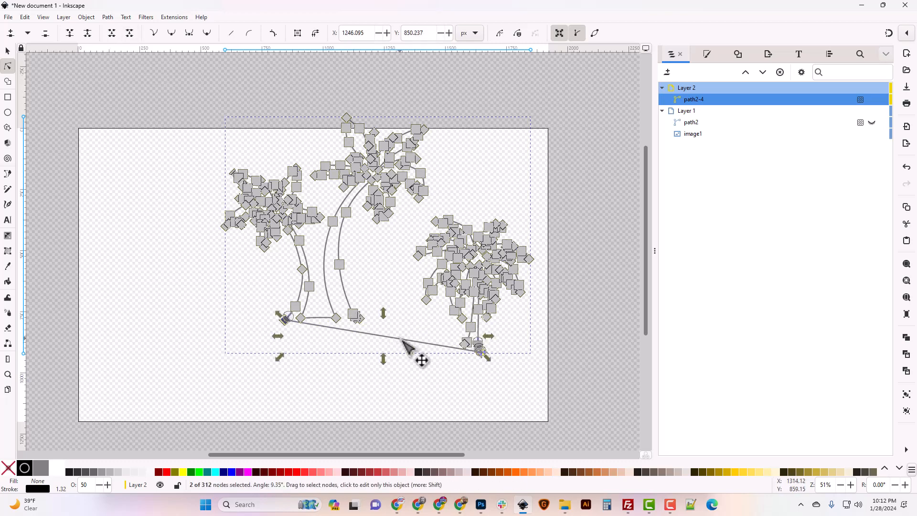
left_click(130, 32)
left_click(325, 318)
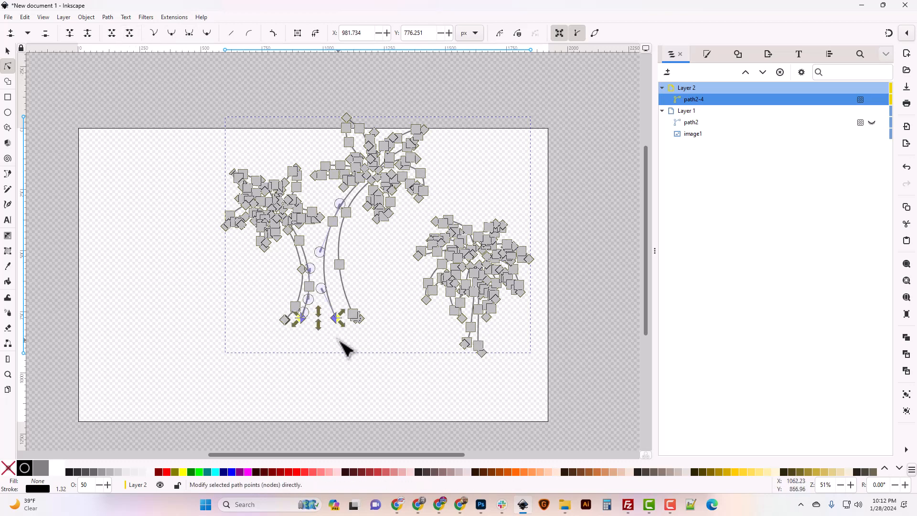
Step: Delete all nodes of the tall middle palm, including its trunk and fronds, from the pasted outline
left_click_drag(320, 340, 386, 260)
key("Delete")
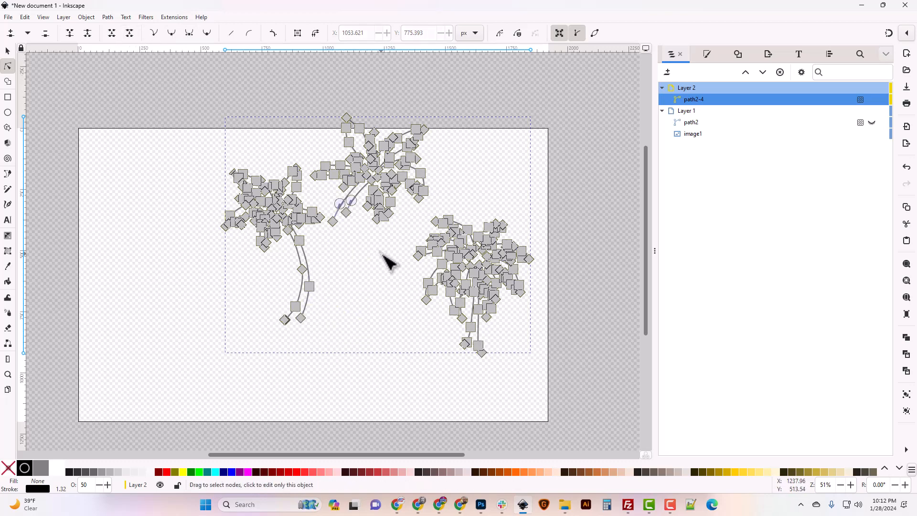
left_click_drag(320, 96, 436, 204)
key("Delete")
left_click_drag(306, 163, 349, 206)
key("Delete")
left_click_drag(326, 235, 404, 190)
key("Delete")
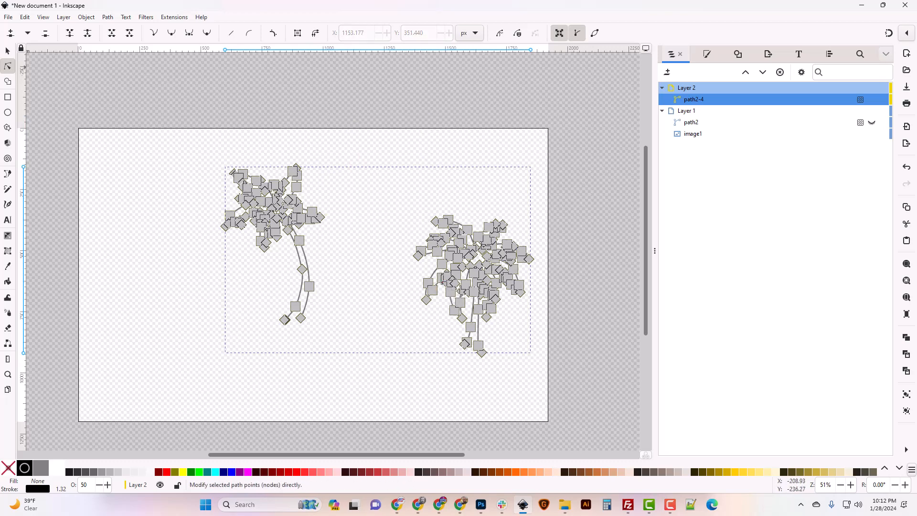
Step: Move the two remaining palms toward the page's left side and place a second copy of them above
left_click(7, 51)
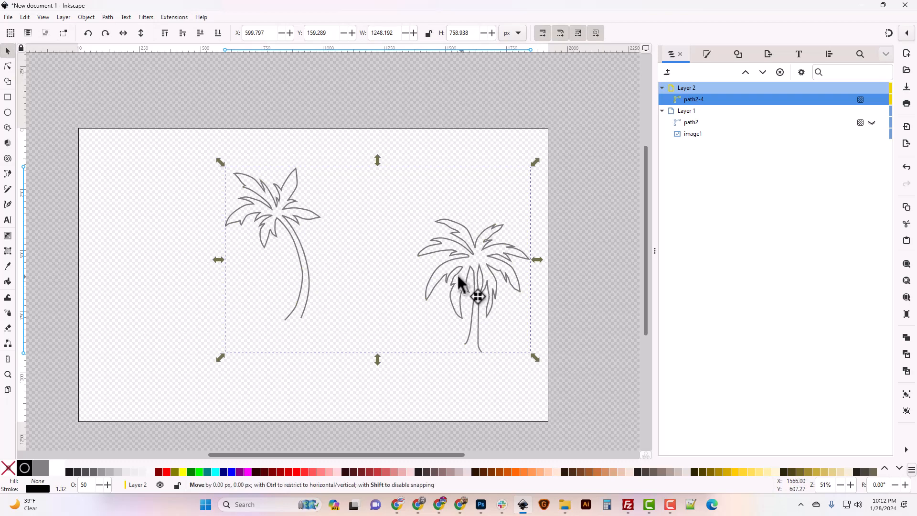
left_click_drag(463, 283, 365, 272)
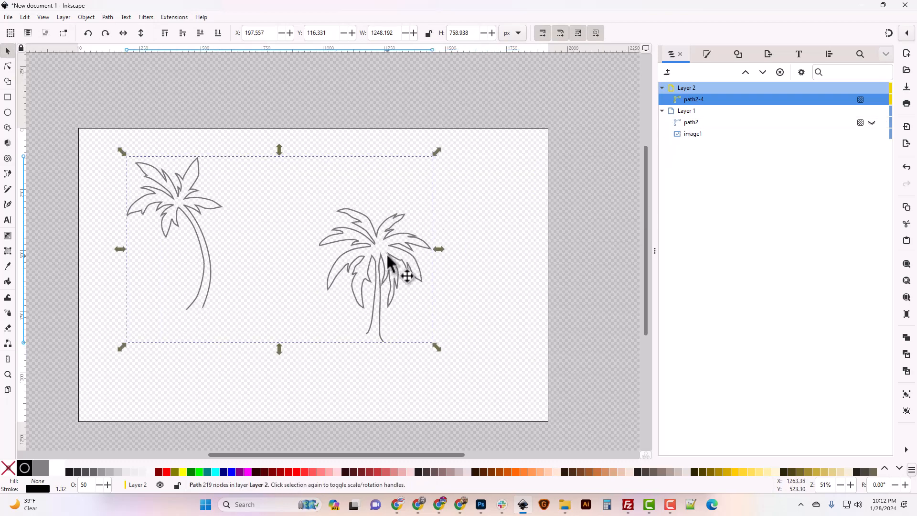
key("ctrl+v")
left_click_drag(481, 265, 386, 165)
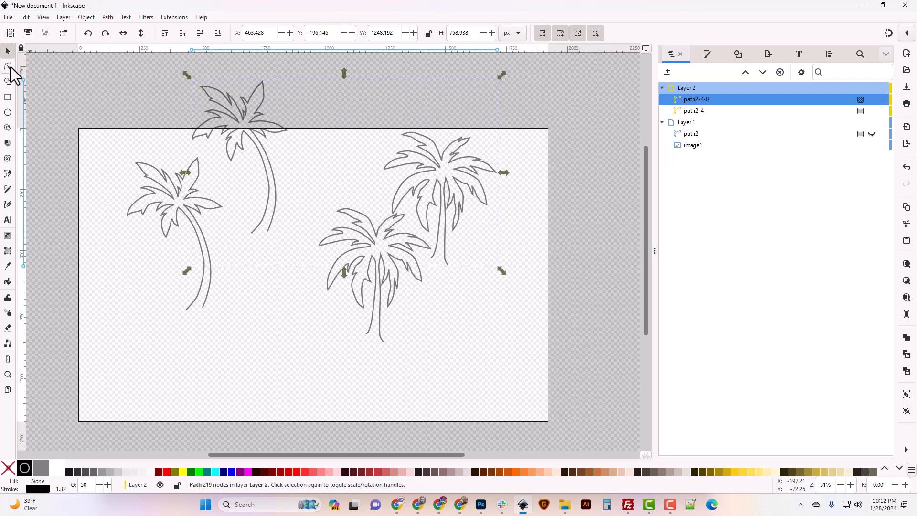
Step: Delete the straight palm's nodes from the upper copy, keeping only its curved palm
left_click(8, 66)
left_click_drag(357, 105, 539, 322)
key("Delete")
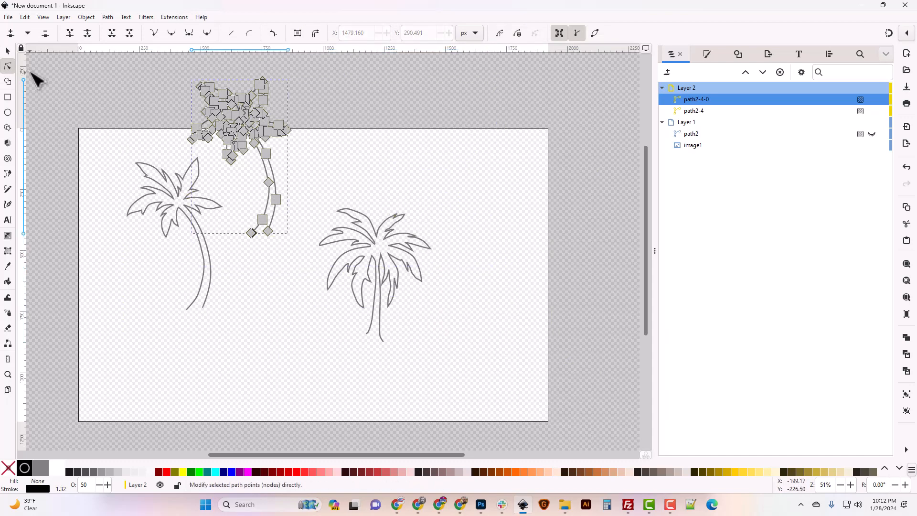
Step: Delete the curved palm's nodes from the lower copy, keeping only its straight palm
left_click(12, 54)
left_click(394, 301)
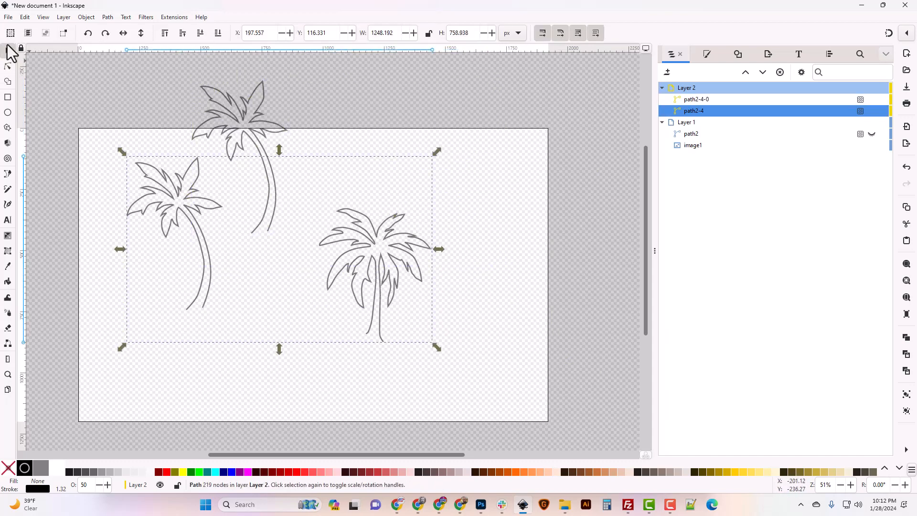
left_click(8, 66)
left_click_drag(77, 129, 282, 377)
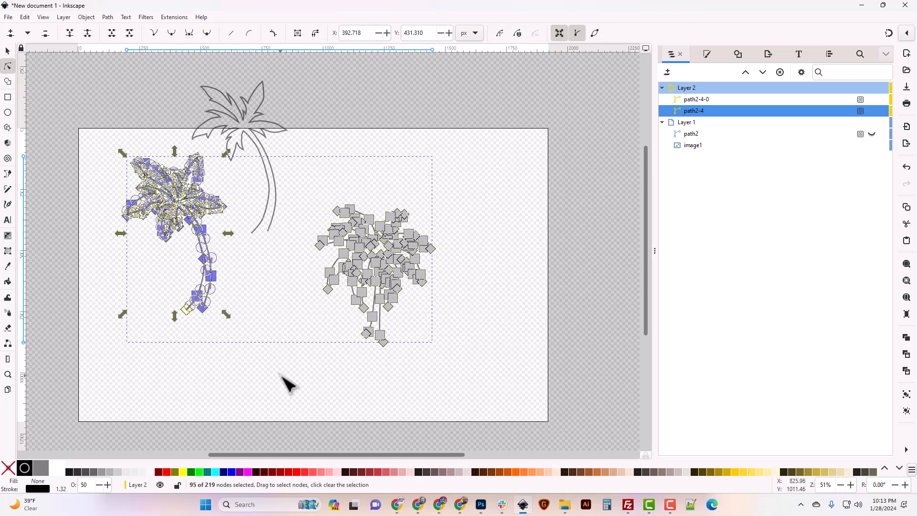
key("Delete")
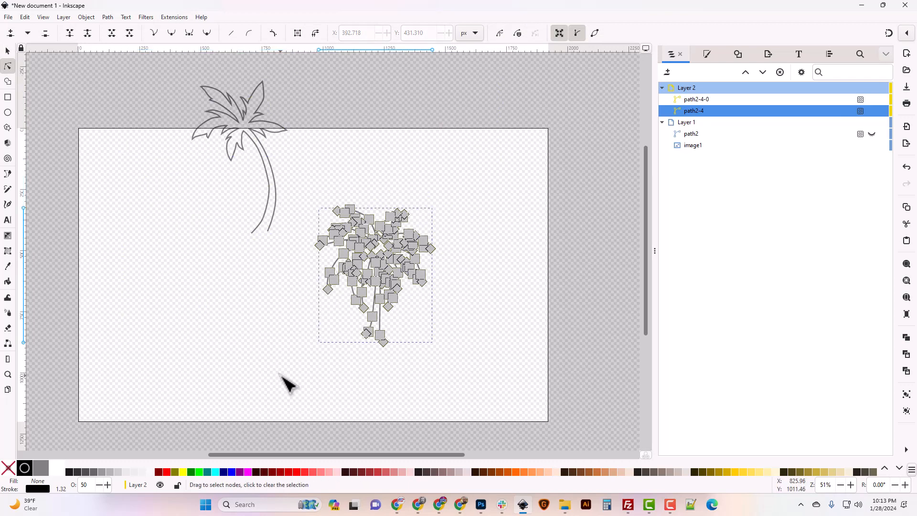
Step: Move the curved palm down onto the page beside the straight palm and show the original island outline again
left_click(7, 51)
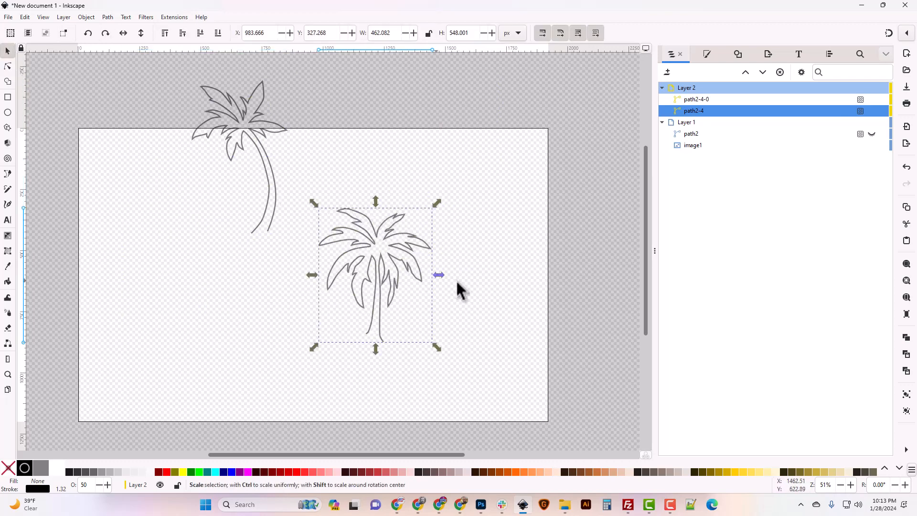
left_click(250, 127)
left_click_drag(253, 123, 257, 237)
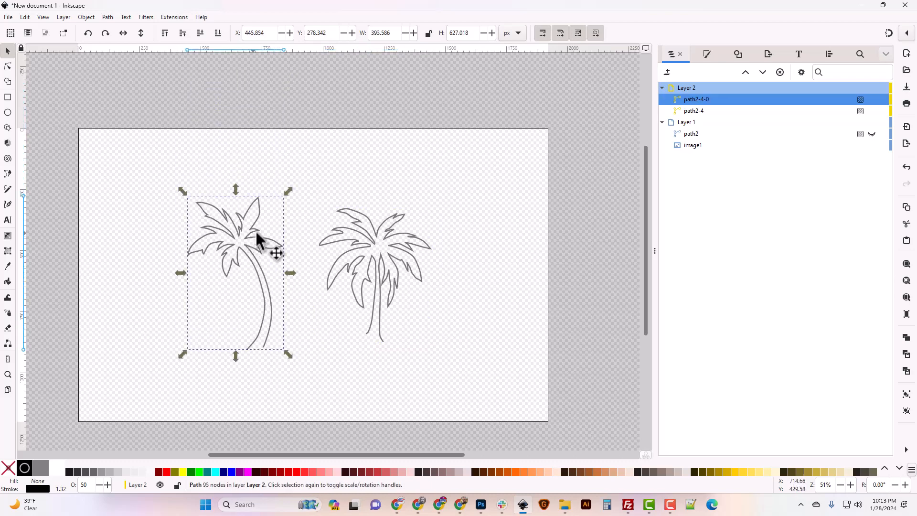
left_click(872, 135)
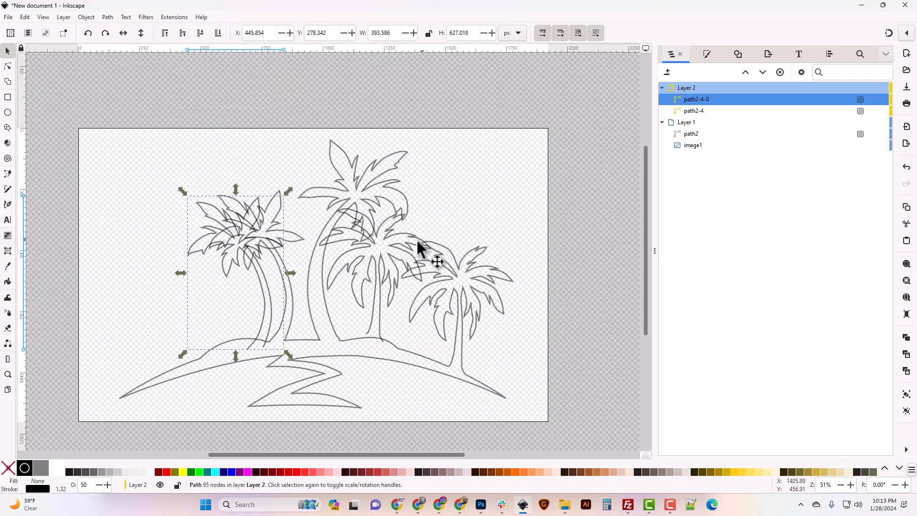
Step: Shrink the curved palm to about 276 × 440 px and place it between the island's tall and right palms, moving the straight palm to the left
left_click(200, 248)
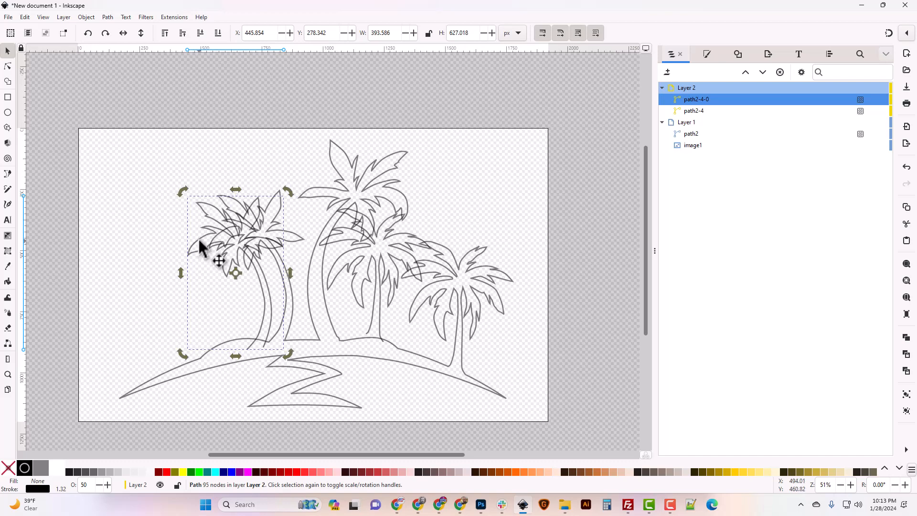
left_click_drag(201, 240, 139, 247)
left_click_drag(127, 206, 163, 255)
mouse_move(213, 291)
left_mouse_down()
mouse_move(231, 288)
mouse_move(221, 287)
left_mouse_up()
left_click_drag(382, 256, 144, 262)
left_click_drag(221, 283, 380, 270)
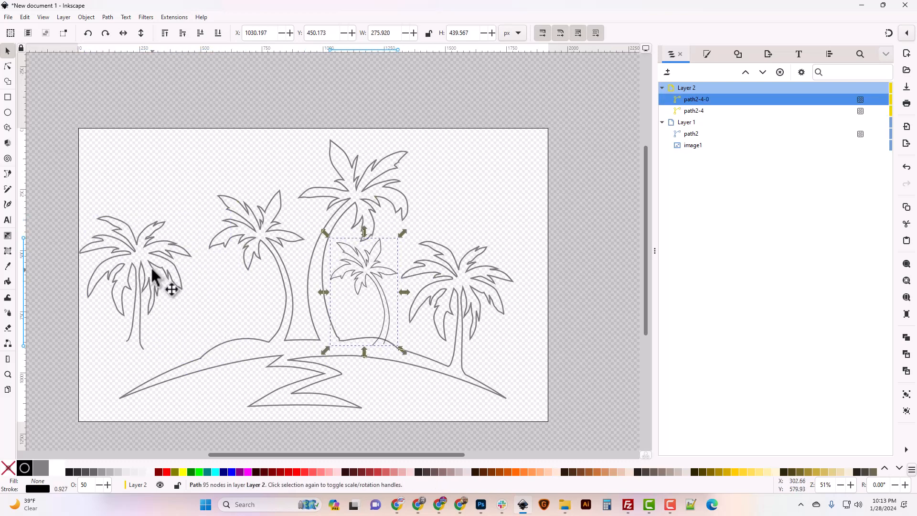
Step: Shrink the straight palm to about 353 × 418 px, place it on the island's left slope and flip it horizontally
left_click_drag(152, 269, 198, 295)
left_click_drag(122, 239, 152, 274)
left_click_drag(199, 302, 222, 303)
left_click(86, 17)
left_click(129, 270)
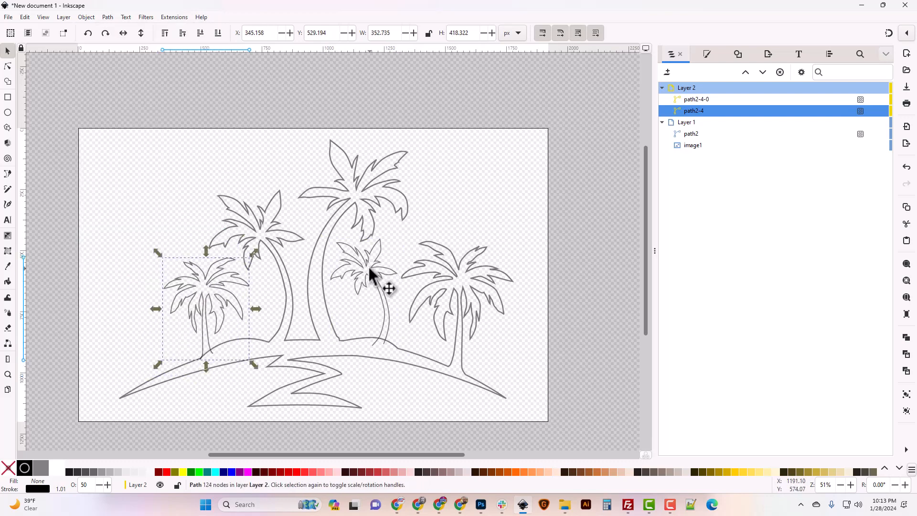
Step: Duplicate the small curved palm, move the copy to the island's left end and flip it horizontally
left_click(374, 272)
key("ctrl+d")
left_click_drag(374, 282, 160, 323)
left_click(86, 17)
left_click(132, 270)
Step: Enlarge the flipped curved palm and rotate it slightly at the island's left end
left_click_drag(111, 274, 85, 233)
left_click(136, 278)
left_click_drag(191, 231, 171, 263)
Step: Shrink the small straight palm and enlarge the flipped curved palm to about 403 × 680 px, arranging both on the island's left slope
left_click(239, 319)
left_click_drag(235, 304, 230, 300)
left_click_drag(140, 267, 148, 264)
left_click_drag(196, 212, 207, 201)
left_click_drag(169, 234, 164, 235)
left_click_drag(232, 301, 238, 296)
left_click(160, 246)
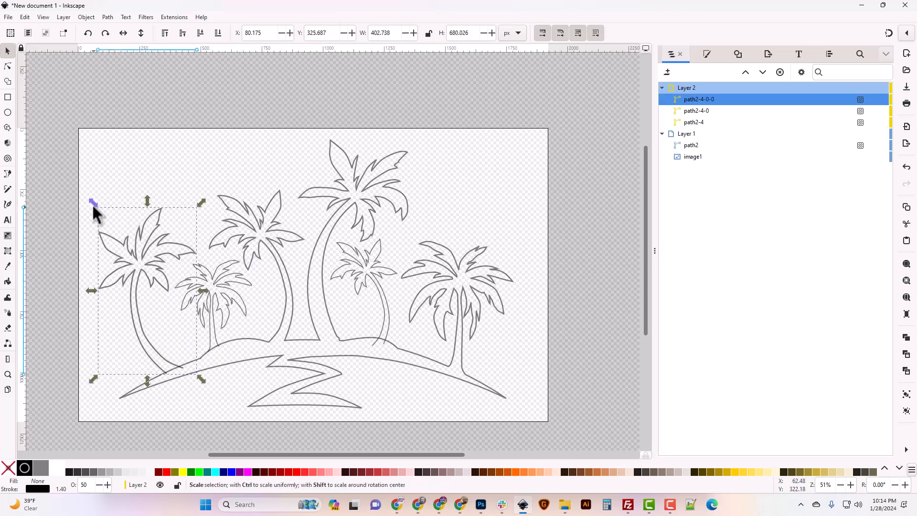
Step: Rotate the small straight palm slightly and fine-tune the positions of both added palms on the left slope
mouse_move(173, 361)
left_mouse_down()
mouse_move(172, 345)
mouse_move(163, 376)
left_mouse_up()
left_click(228, 305)
left_click_drag(229, 305, 227, 303)
left_click(215, 303)
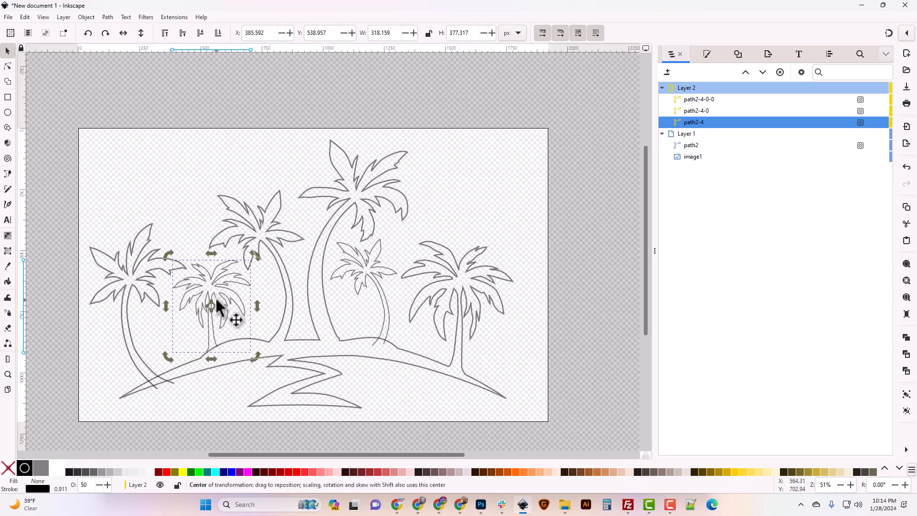
left_click_drag(258, 363, 261, 363)
left_click_drag(230, 328, 229, 316)
left_click_drag(140, 284, 148, 267)
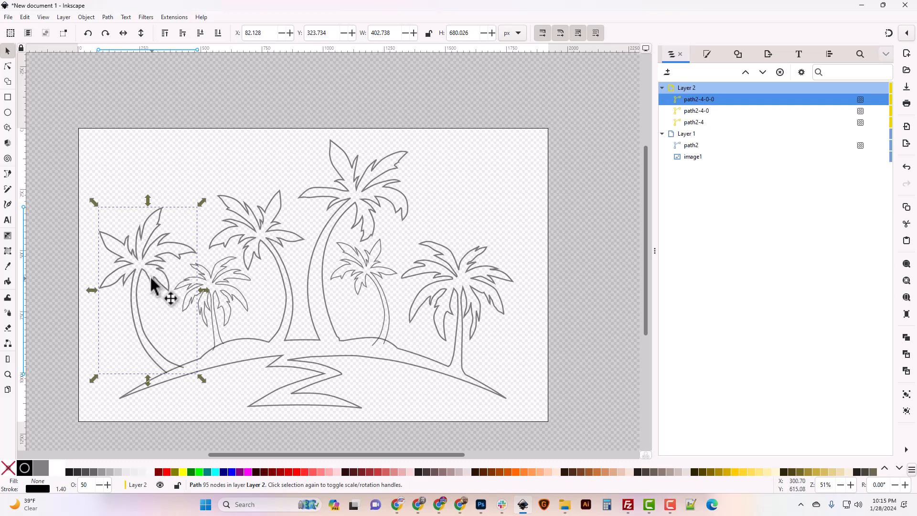
Step: Shrink the flipped curved palm at the island's left end to about 366 × 584 px and nudge it into place
left_click_drag(200, 201, 192, 231)
left_click_drag(159, 274, 160, 276)
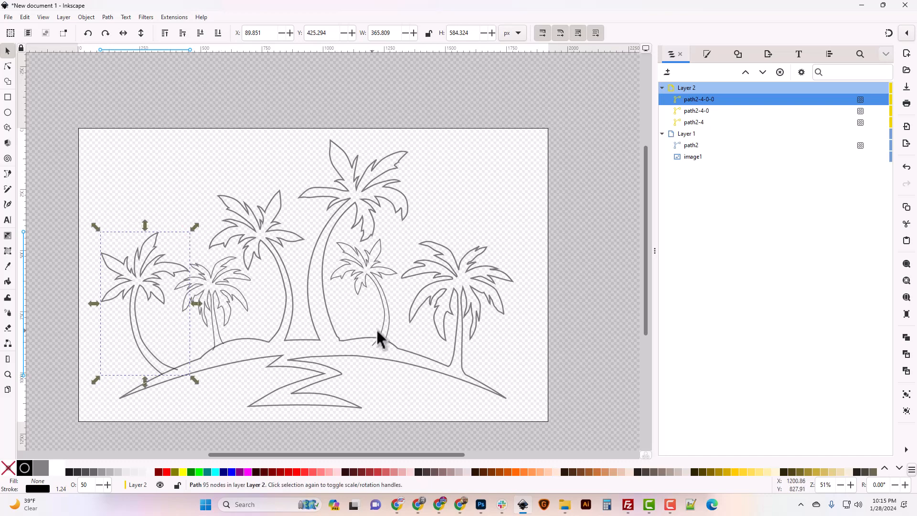
left_click(374, 231)
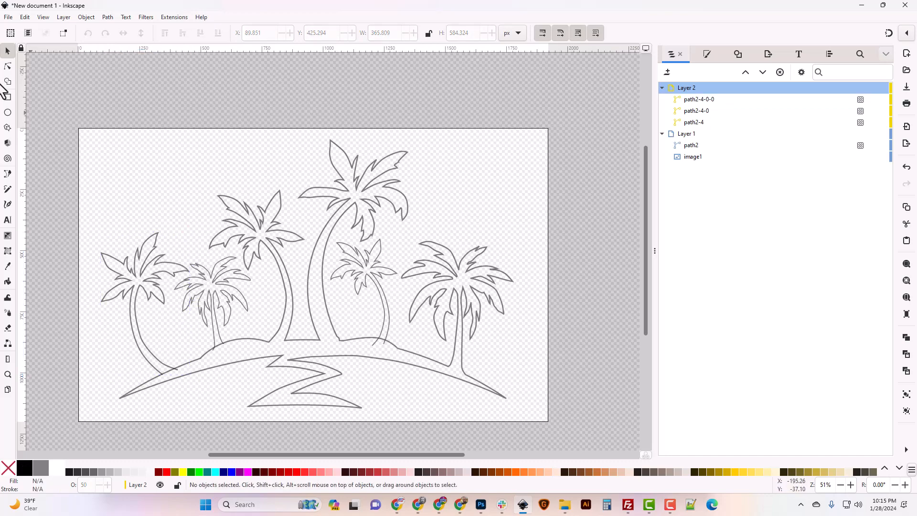
Step: Merge the island and all three added palms into a single path with Union
mouse_move(56, 96)
left_mouse_down()
mouse_move(505, 406)
mouse_move(552, 426)
left_mouse_up()
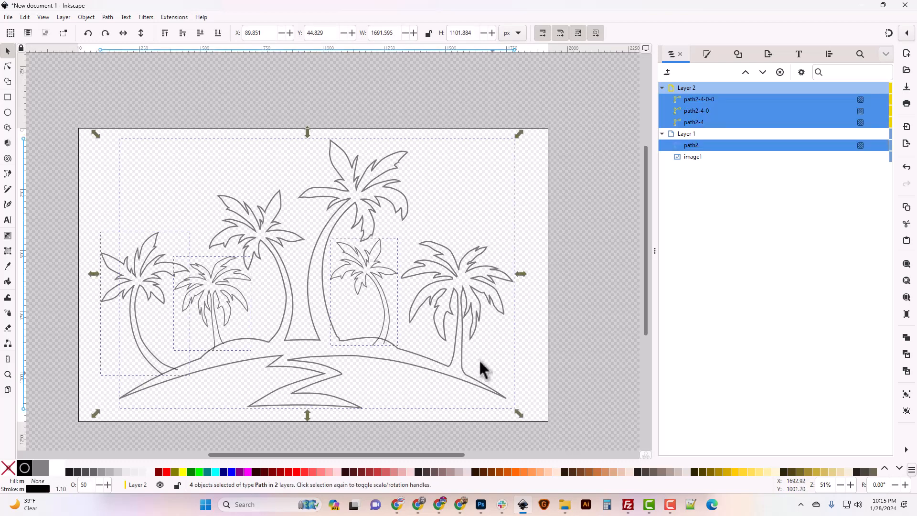
left_click(105, 17)
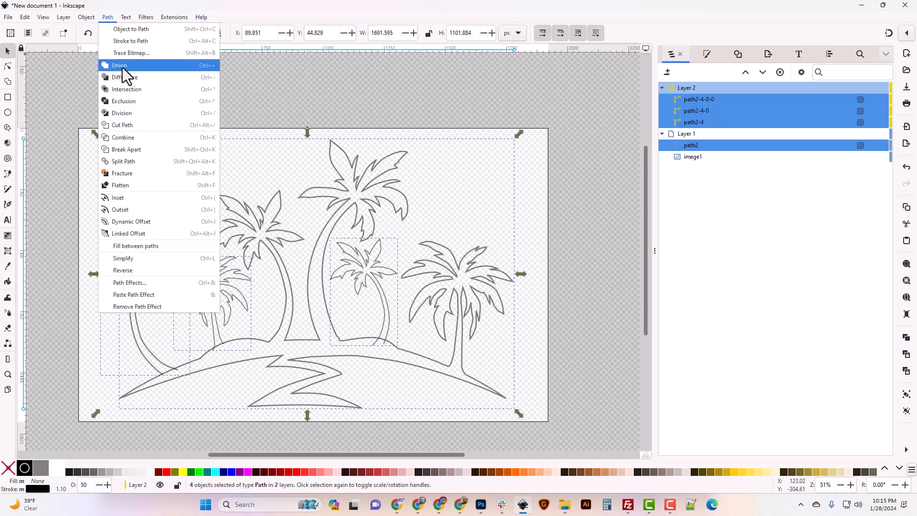
left_click(122, 67)
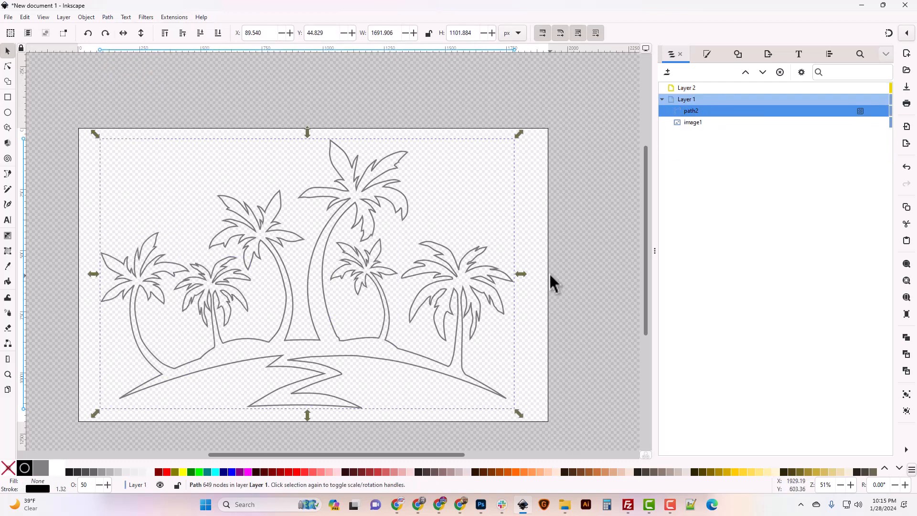
left_click(451, 179)
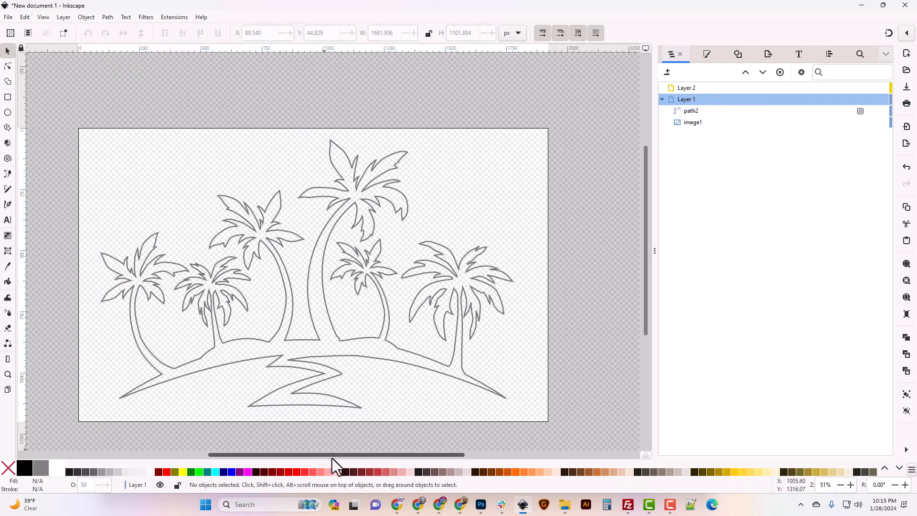
Step: Remove the stroke paint from the merged palm island path
mouse_move(331, 456)
left_mouse_down()
mouse_move(153, 449)
mouse_move(321, 455)
left_mouse_up()
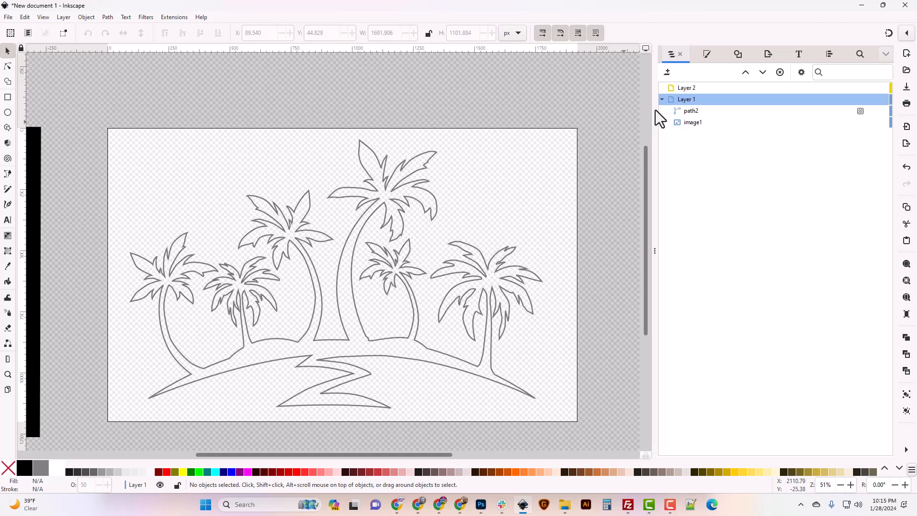
left_click(707, 54)
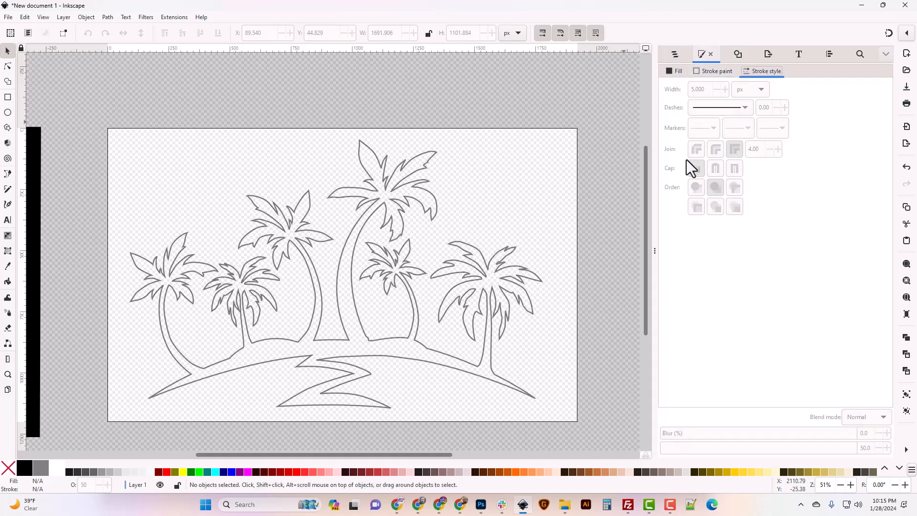
left_click(716, 72)
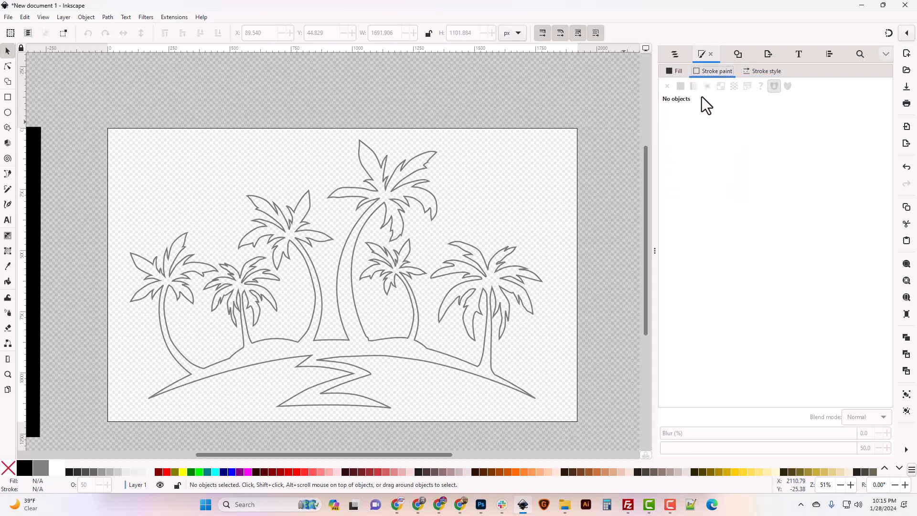
left_click(433, 216)
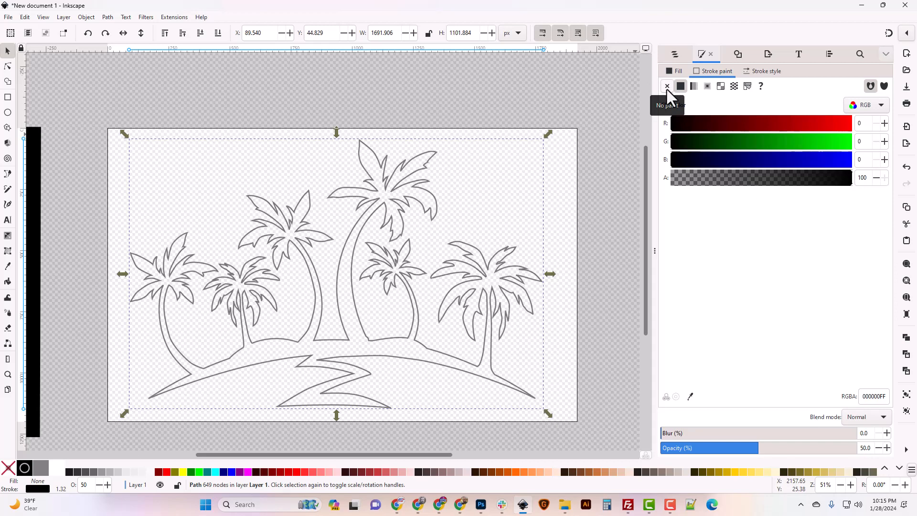
left_click(667, 86)
left_click(674, 55)
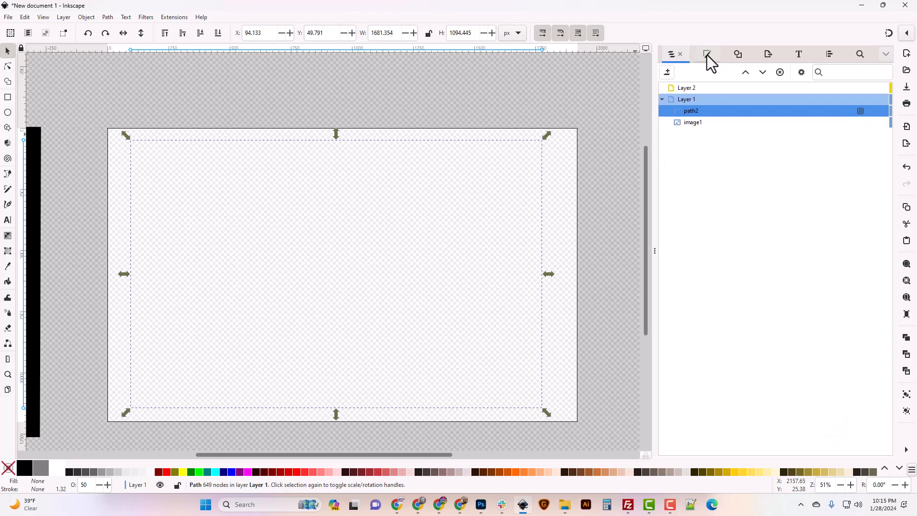
Step: Give the merged palm island a flat fill and set its red, green and blue values to 0 for black
left_click(707, 55)
left_click(675, 71)
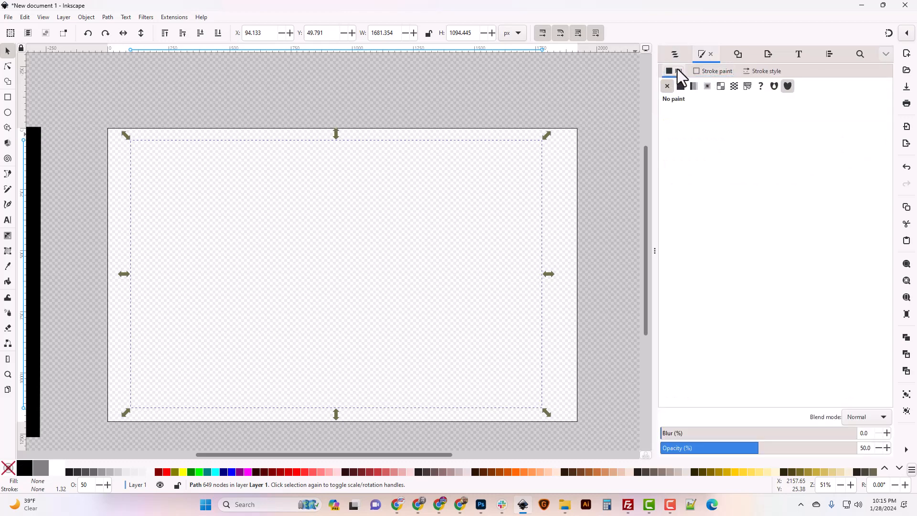
left_click(680, 86)
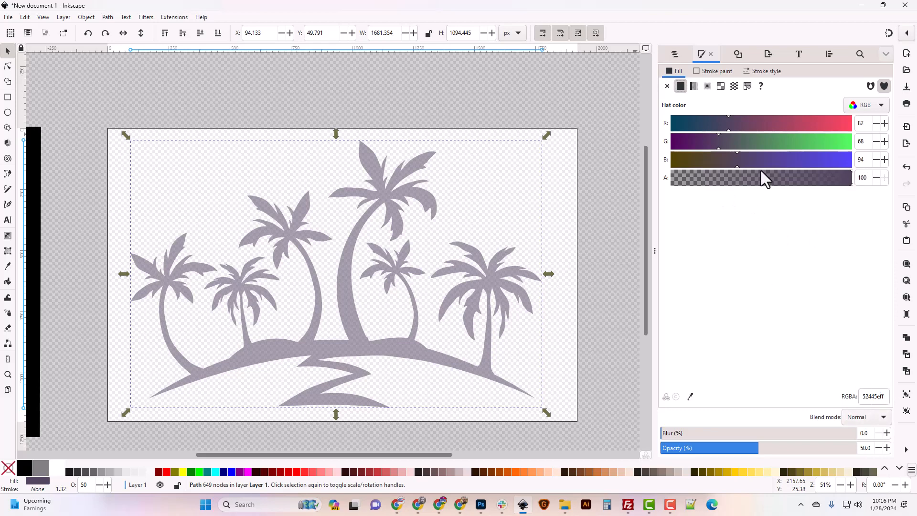
left_click_drag(730, 125, 650, 127)
left_click_drag(719, 149, 640, 165)
Step: Try to raise the island's opacity to 100% with the whole of Layer 1 selected
left_click(677, 56)
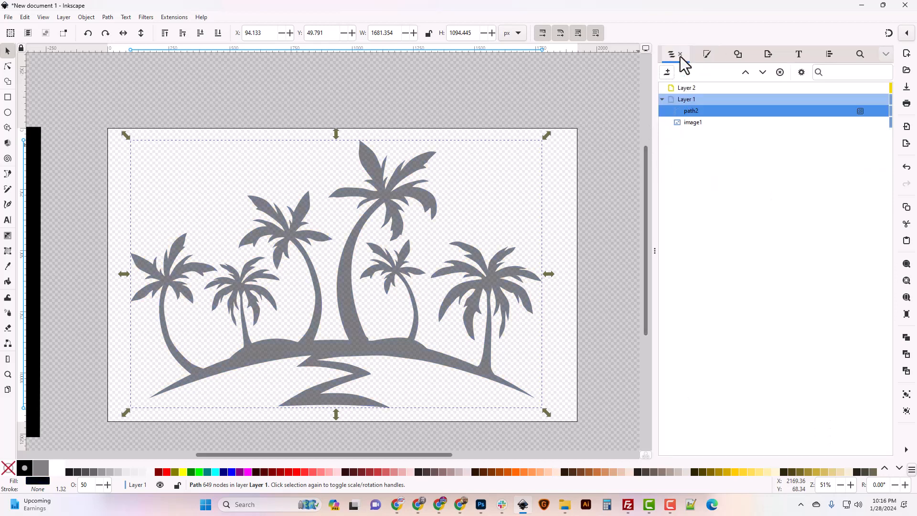
left_click(725, 99)
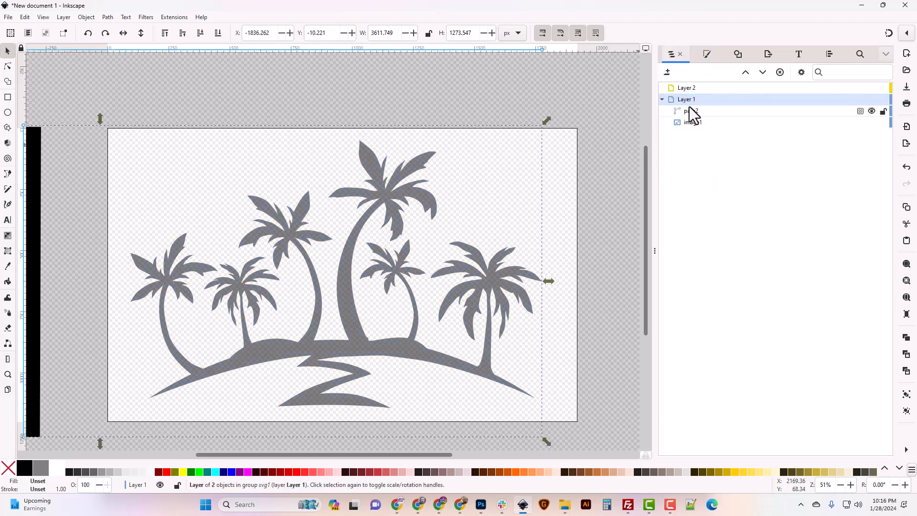
left_click(416, 193)
left_click(707, 55)
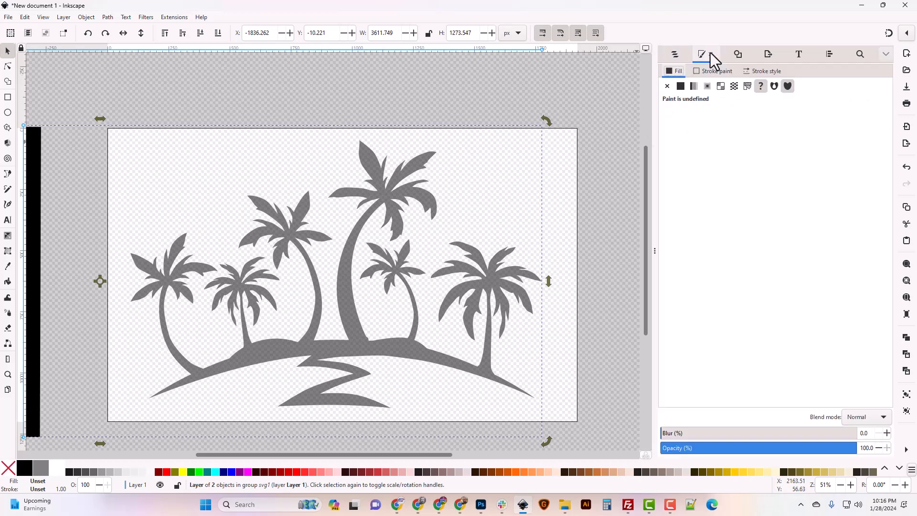
left_click_drag(768, 450, 900, 460)
Step: Delete the original reference image image1 from Layer 1
left_click(678, 55)
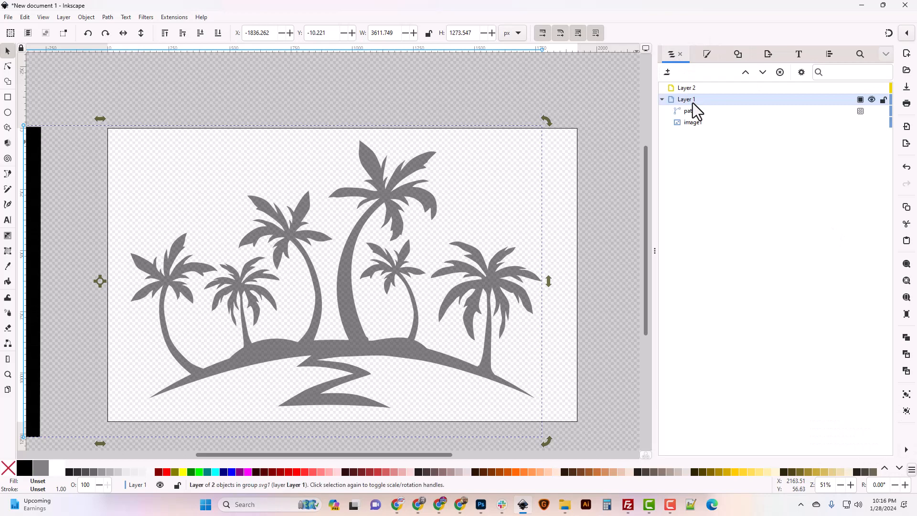
left_click(691, 123)
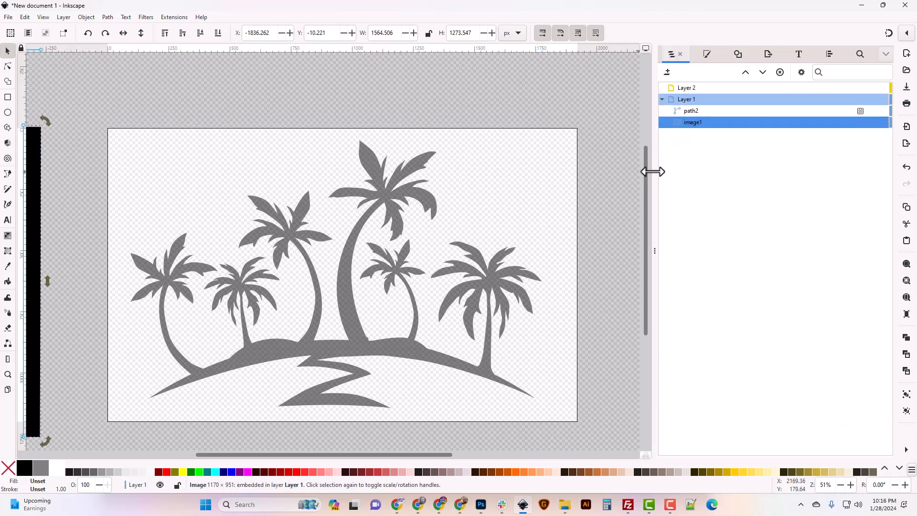
key("Delete")
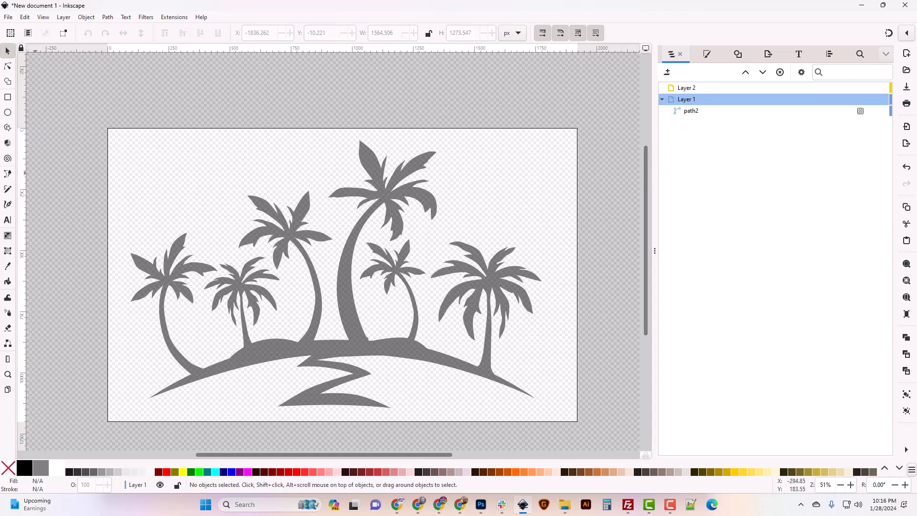
Step: Set the opacity of the merged palm island path to 100%
left_click(394, 208)
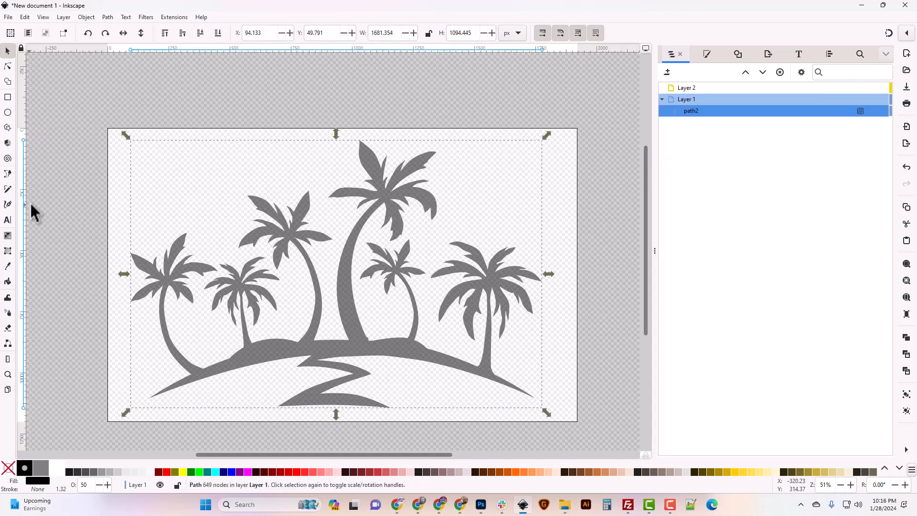
left_click(707, 54)
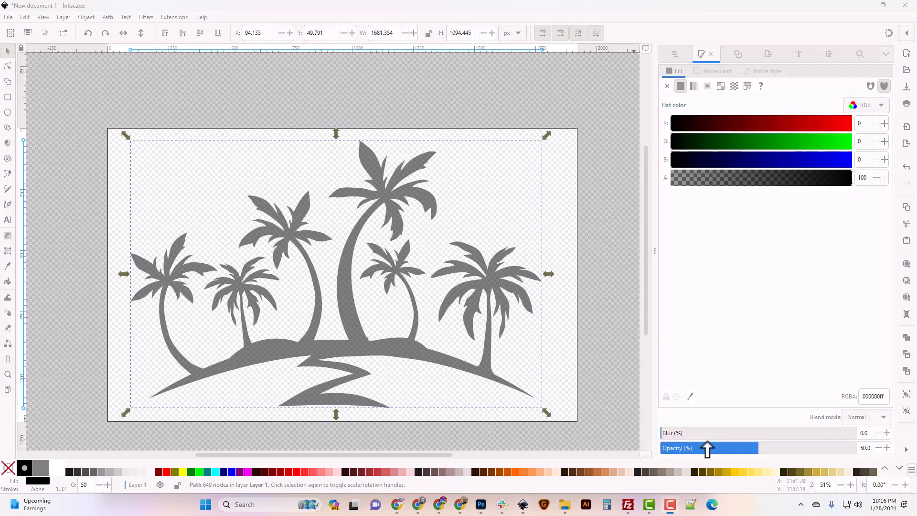
left_click_drag(757, 450, 912, 459)
left_click(596, 234)
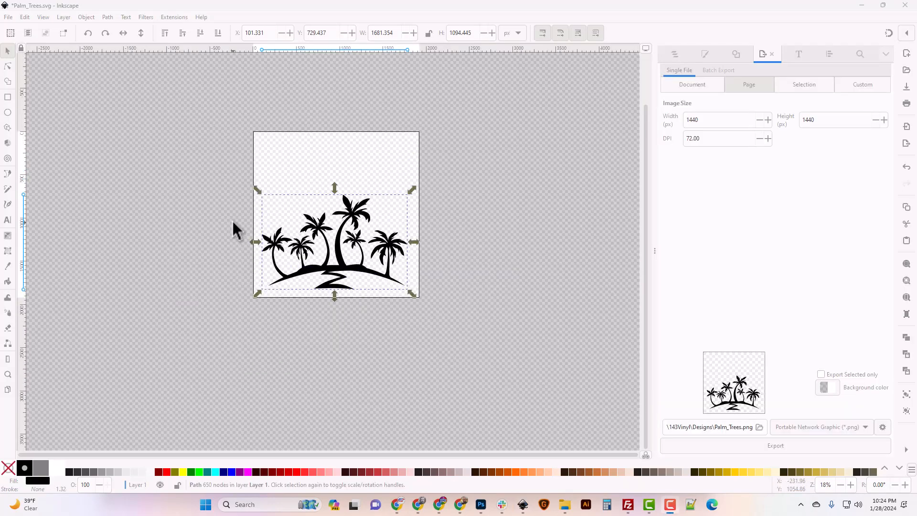
Step: Add the text "Take me" in the empty area above the palm island on the square page
left_click(379, 16)
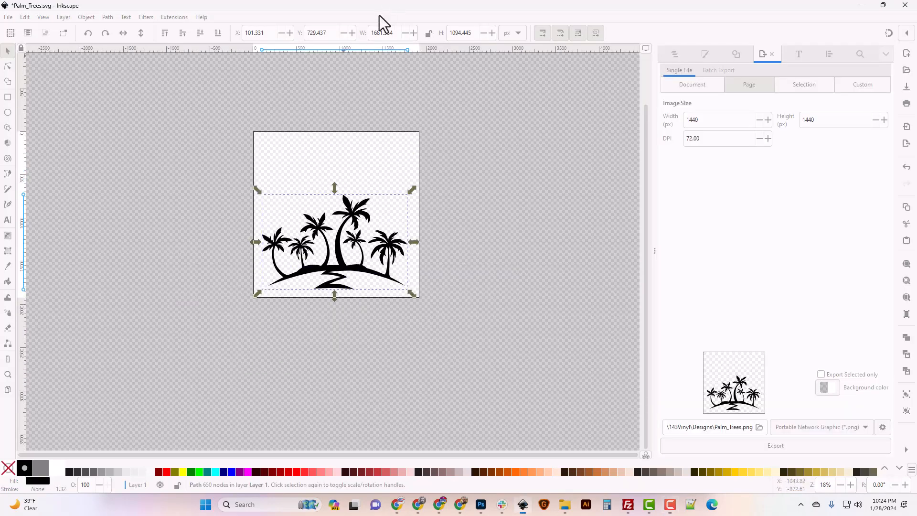
key("plus")
key("plus")
scroll(427, 233, "up", 5)
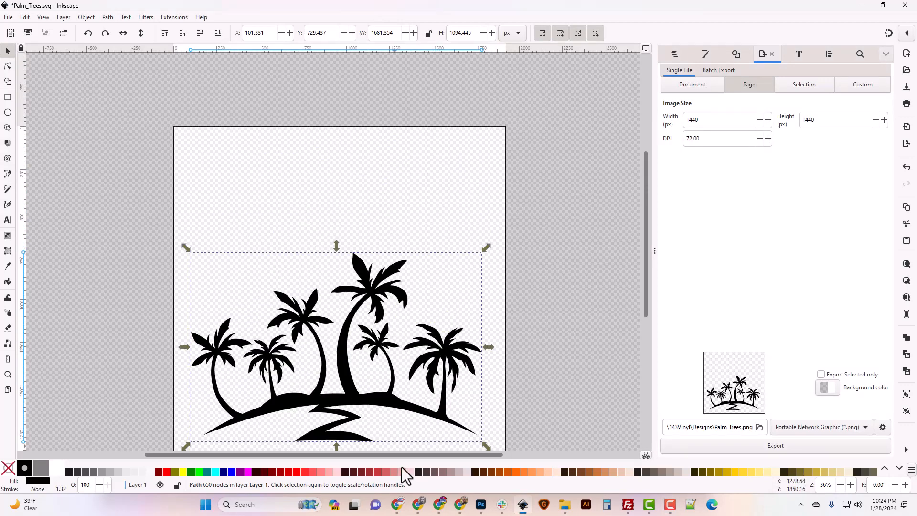
scroll(348, 374, "down", 2)
scroll(348, 372, "up", 2)
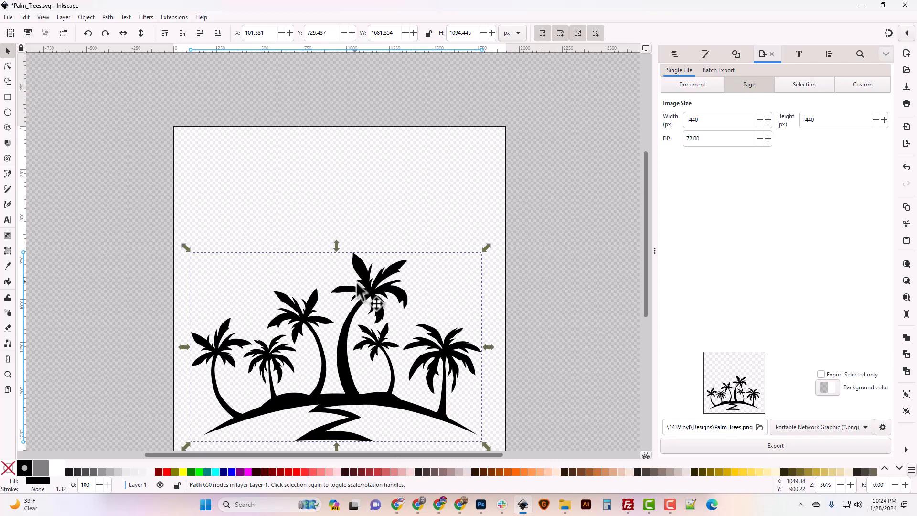
scroll(365, 298, "down", 1)
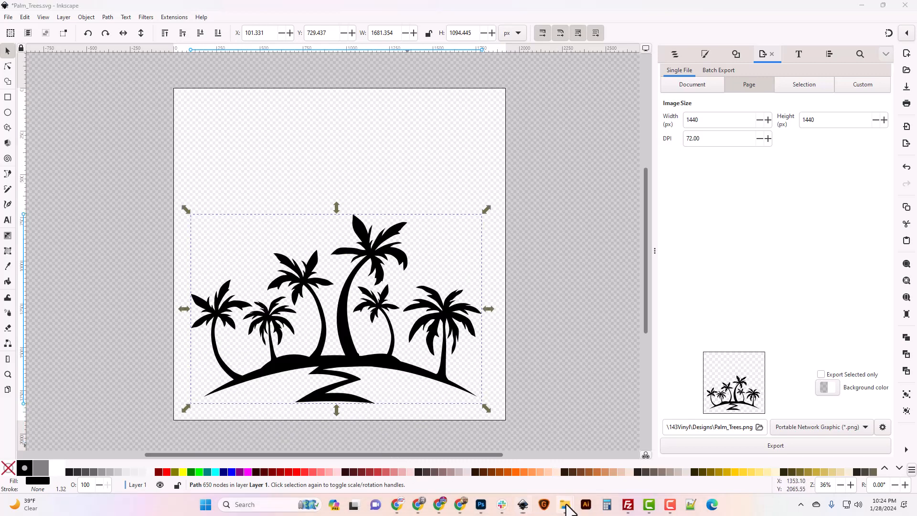
mouse_move(565, 504)
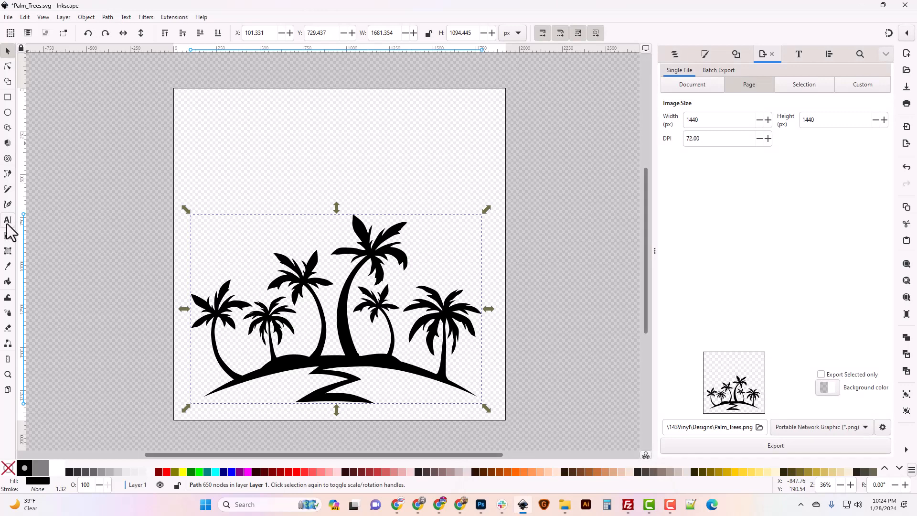
left_click(7, 221)
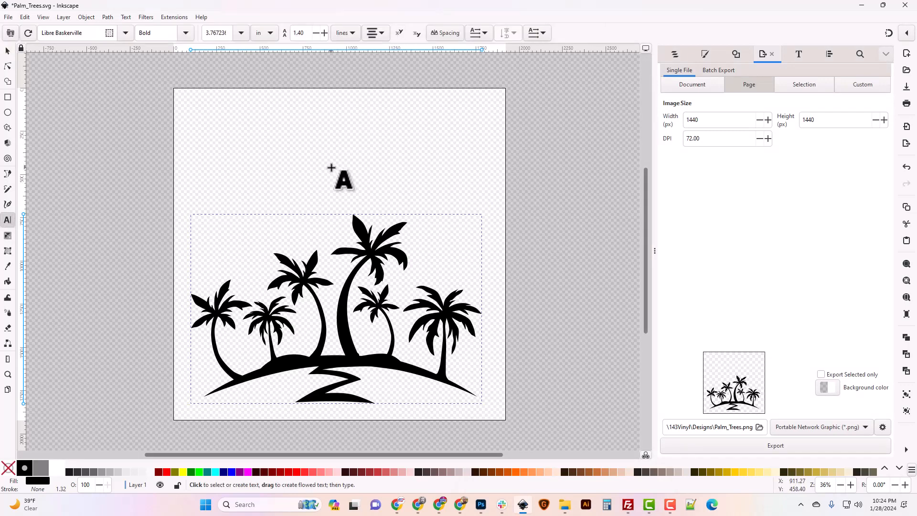
left_click(333, 174)
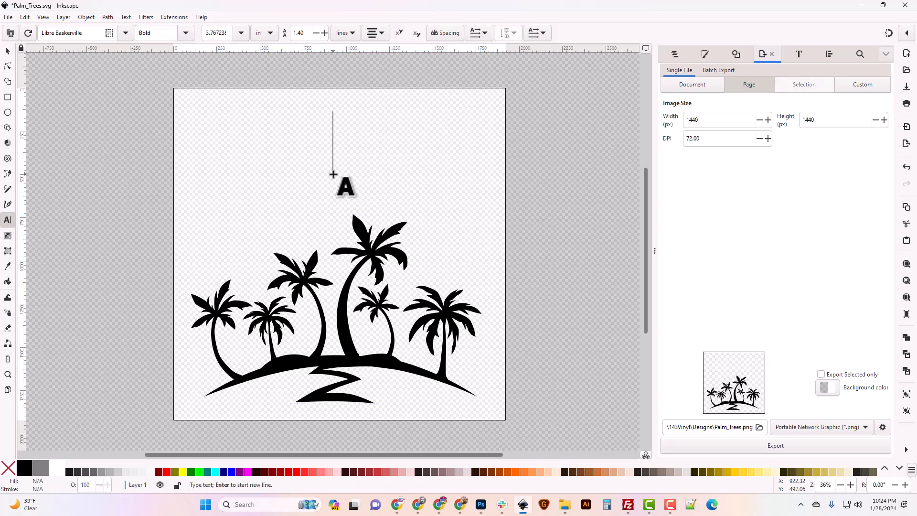
type("Take")
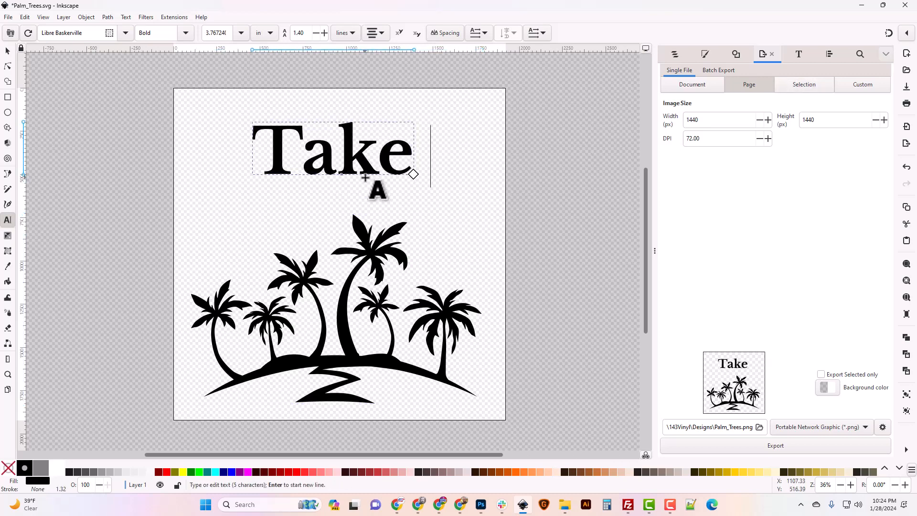
type(" me")
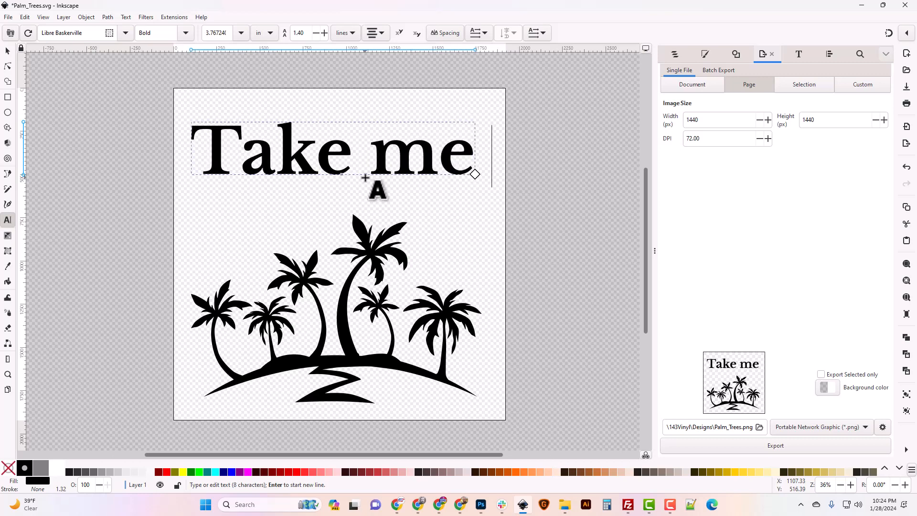
left_click(8, 51)
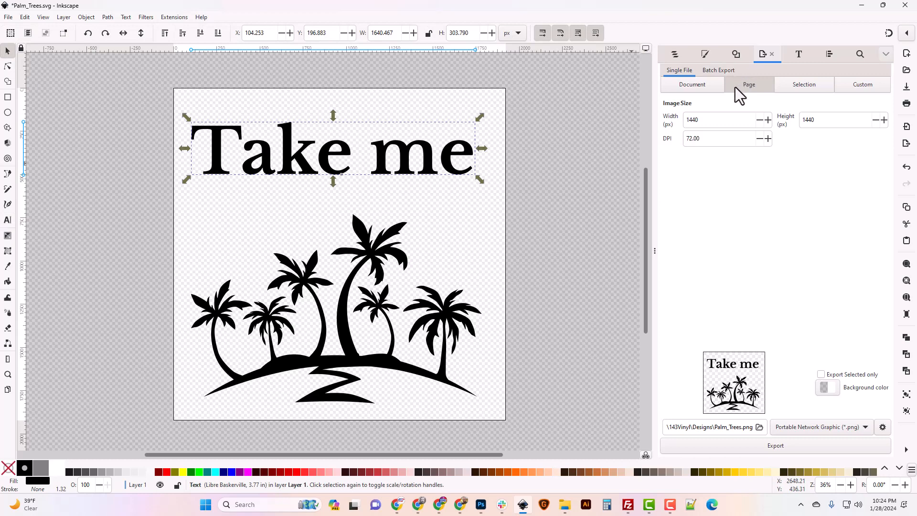
Step: Change the font of the "Take me" text to Palm Leaf Demo
left_click(798, 54)
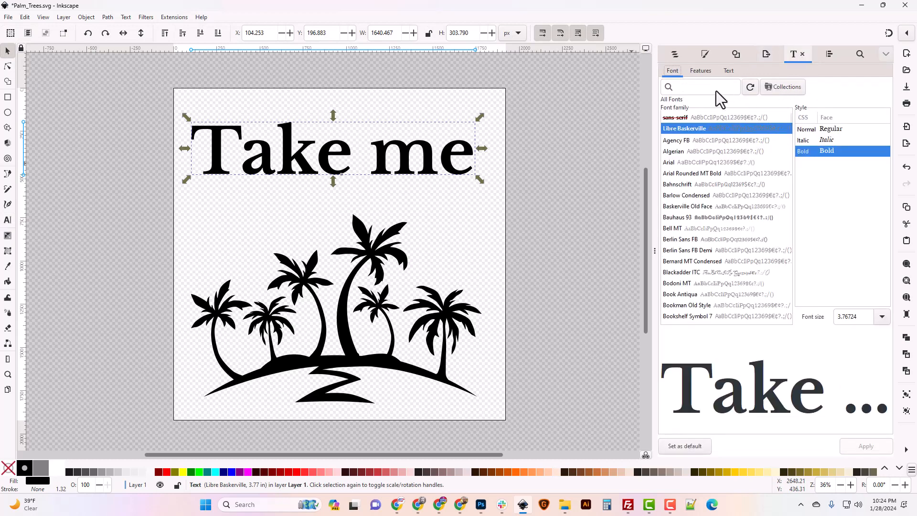
left_click(693, 88)
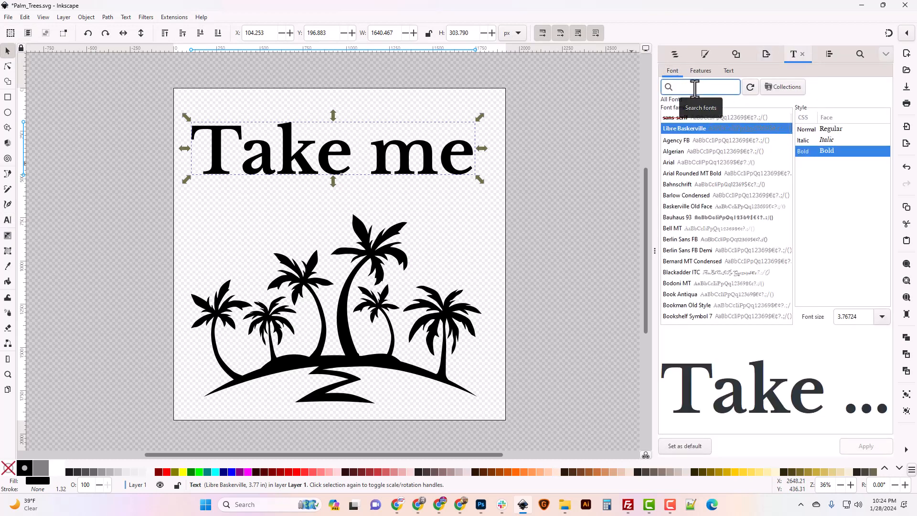
type("palm")
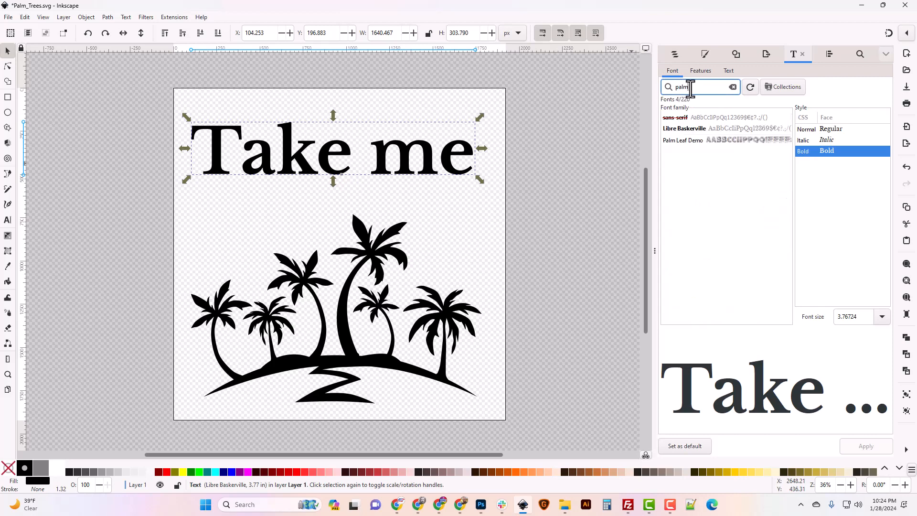
left_click(696, 141)
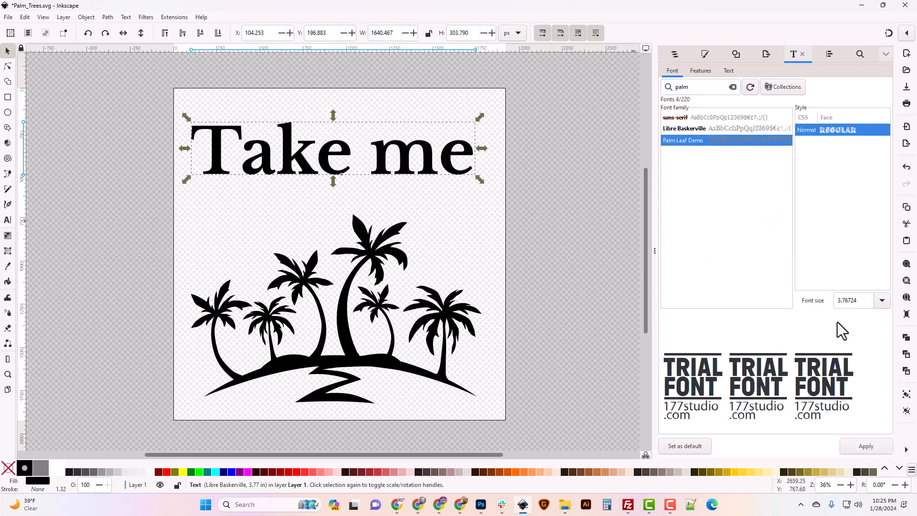
left_click(857, 446)
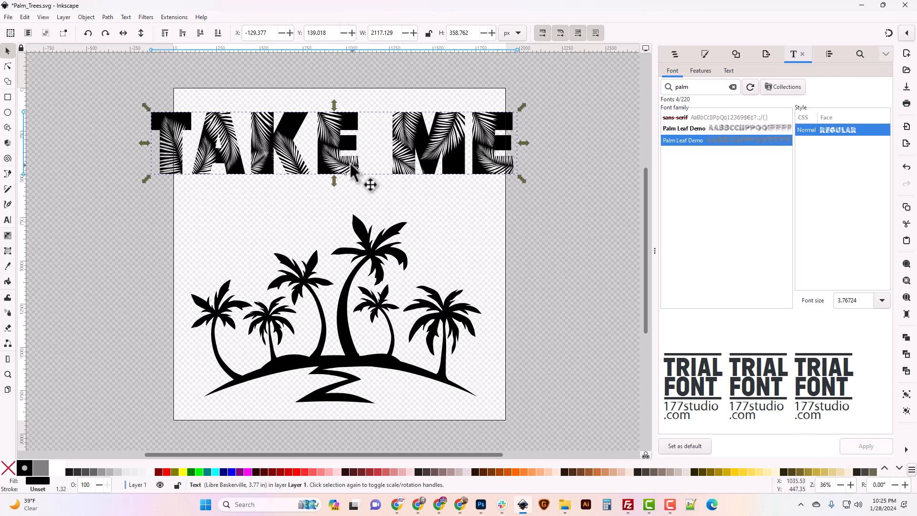
Step: Scale the "Take me" text down proportionally to about 1335 px wide and place it just inside the page's upper edge
left_click_drag(348, 167, 343, 134)
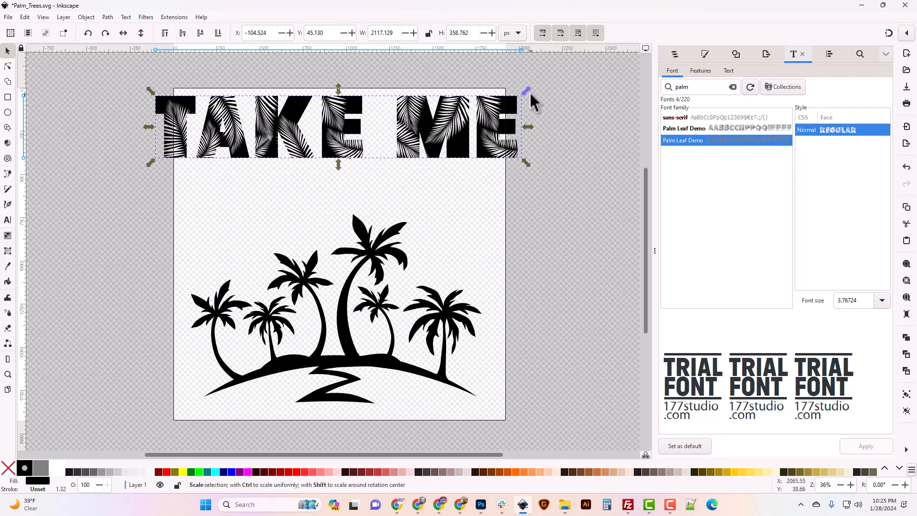
left_click_drag(525, 91, 474, 115)
left_click_drag(338, 144, 404, 121)
left_click_drag(402, 120, 403, 126)
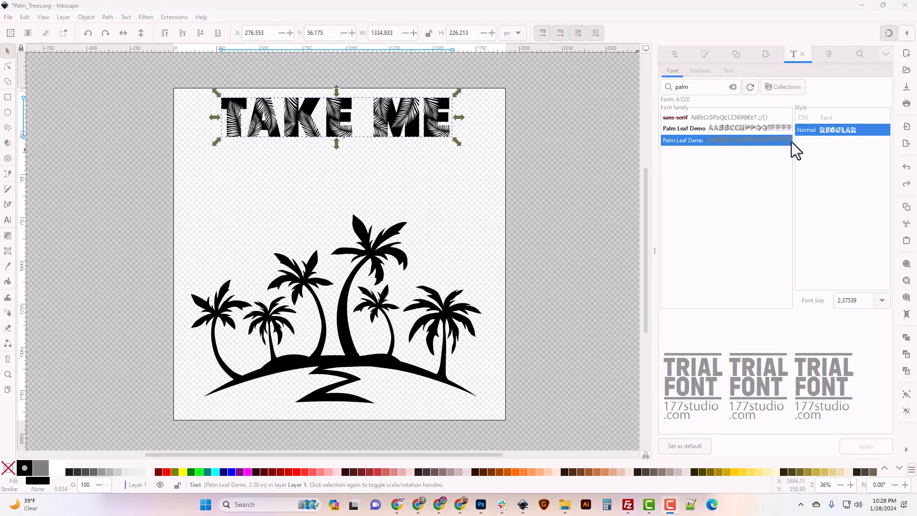
Step: Center the "Take me" text and the palm island horizontally relative to the page
left_click(775, 191)
left_click(829, 55)
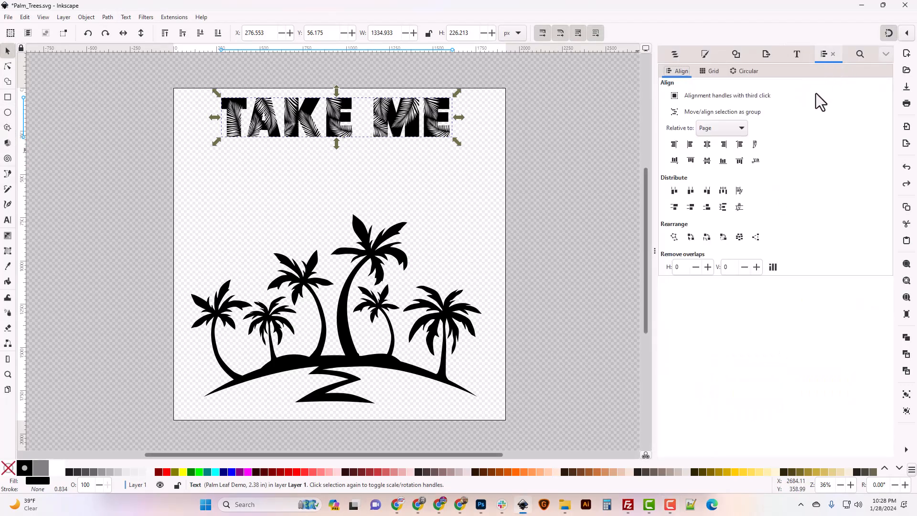
left_click(87, 17)
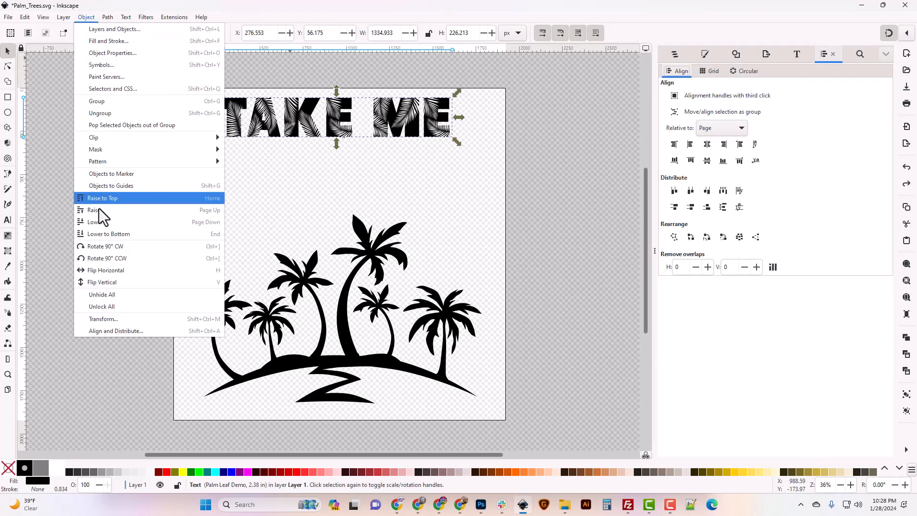
left_click(746, 349)
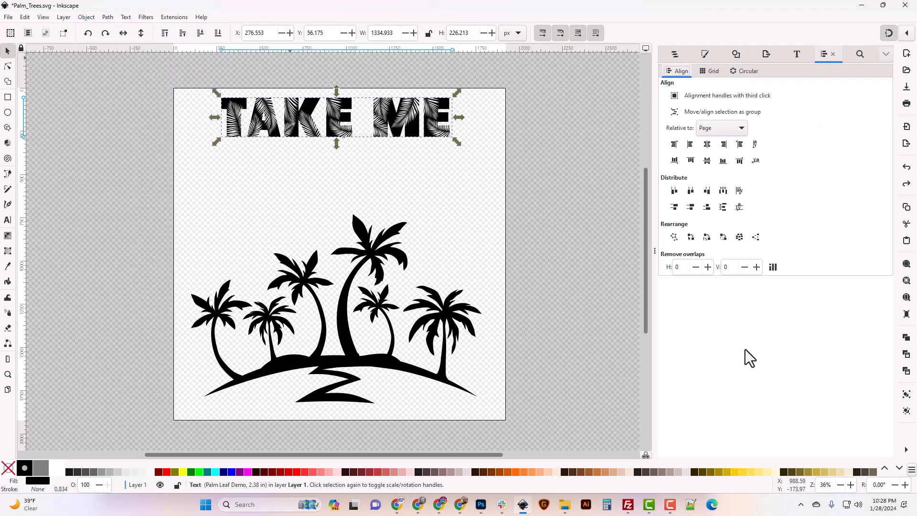
left_click(706, 144)
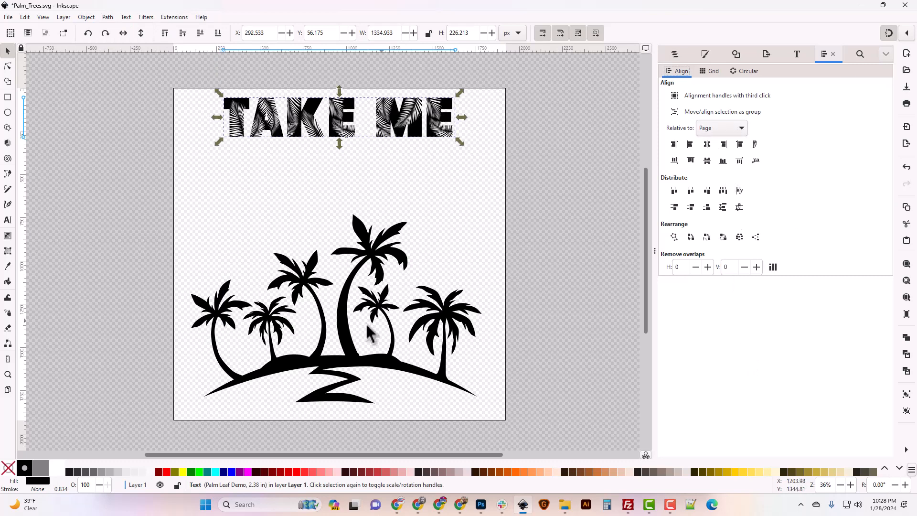
left_click(356, 316)
left_click(706, 145)
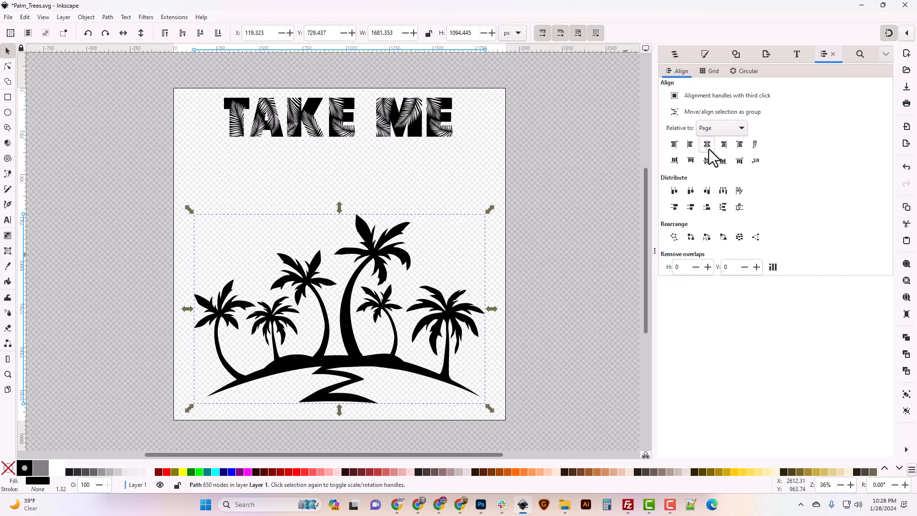
left_click(545, 288)
Step: Draw an upward-bowed arc with the Pen tool below the "Take me" text, about 1335 px wide and 171 px high
left_click(327, 126)
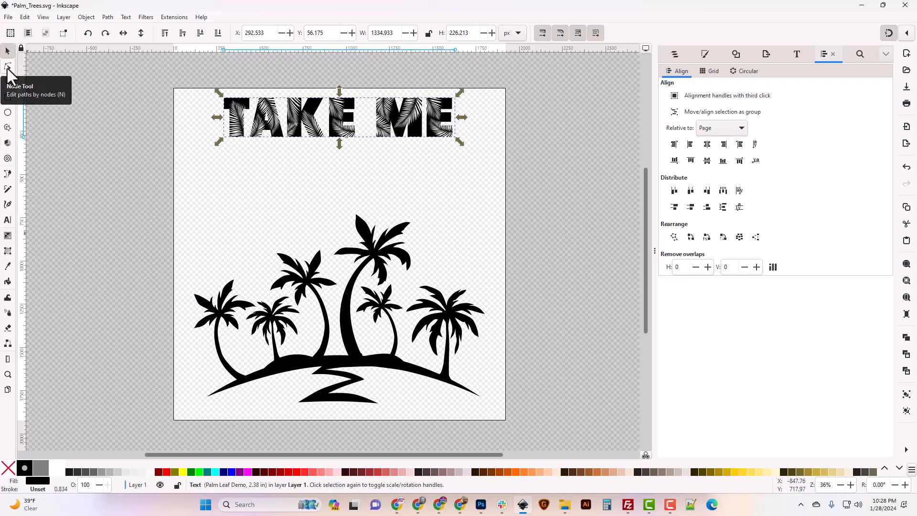
left_click(8, 173)
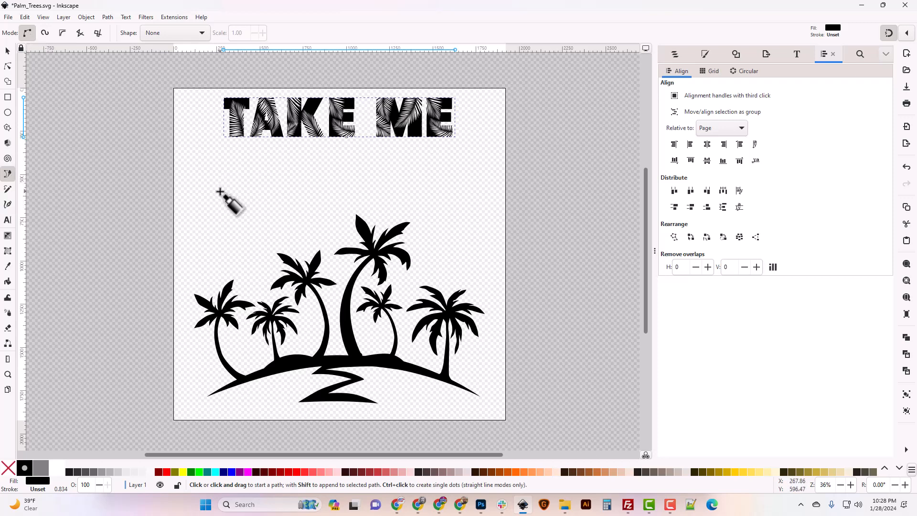
left_click(224, 137)
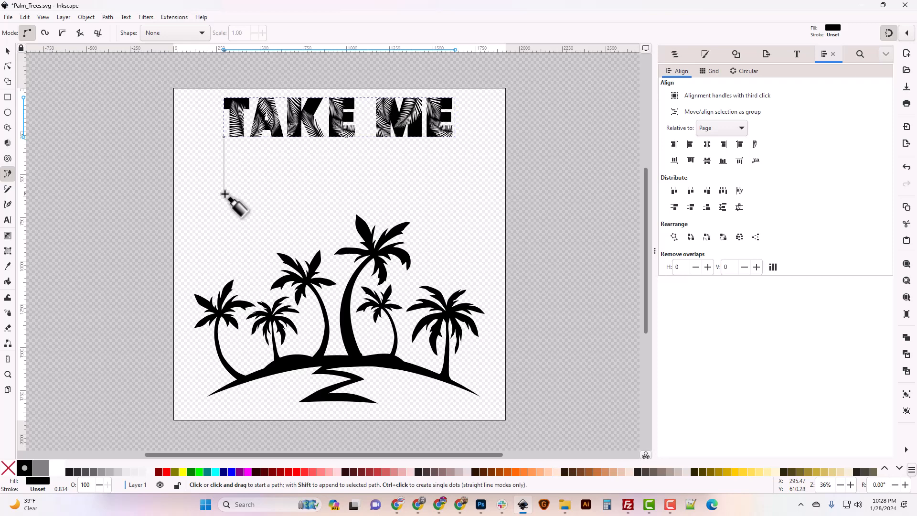
key("Escape")
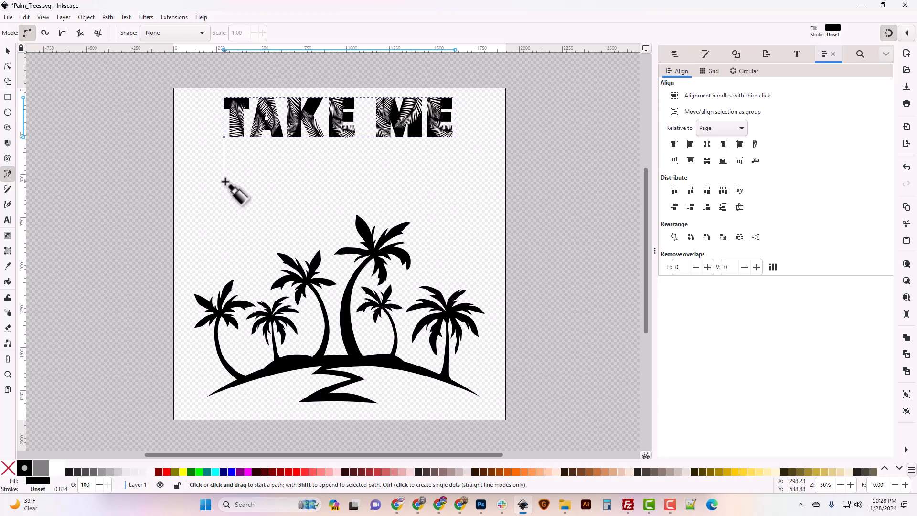
left_click(224, 181)
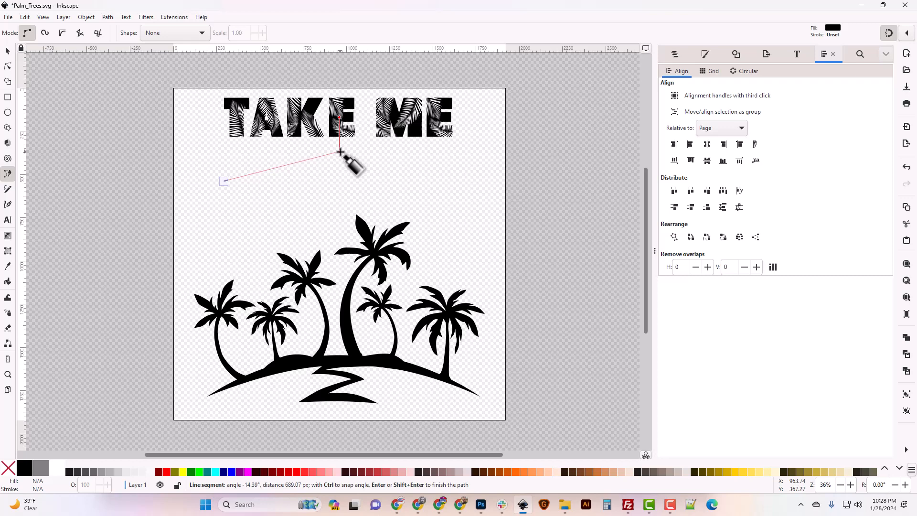
left_click_drag(339, 152, 411, 152)
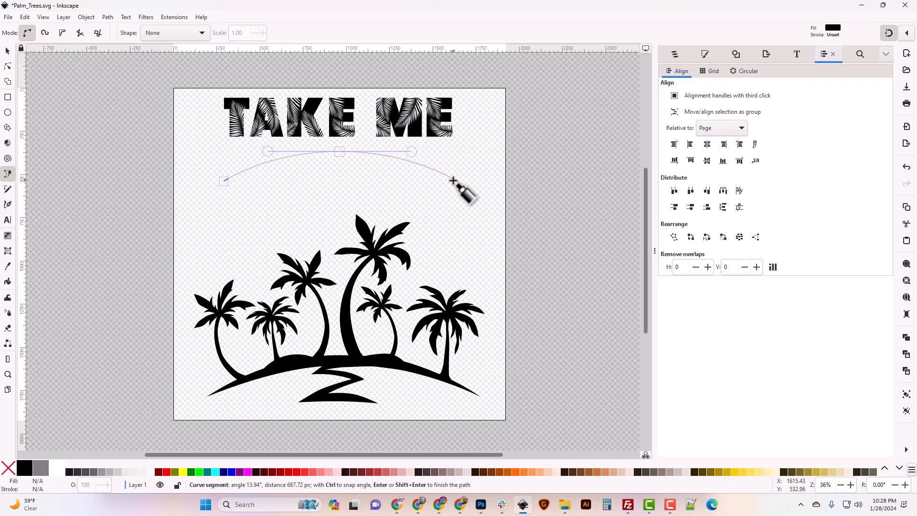
left_click(455, 180)
key("Return")
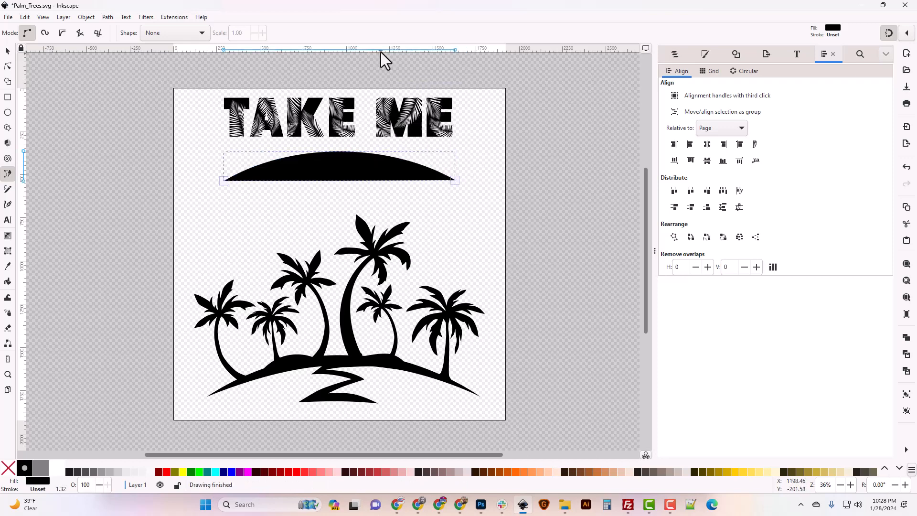
Step: Add a horizontal guide at the arc's base and snap the arc's right end node to it
left_click_drag(383, 50, 380, 180)
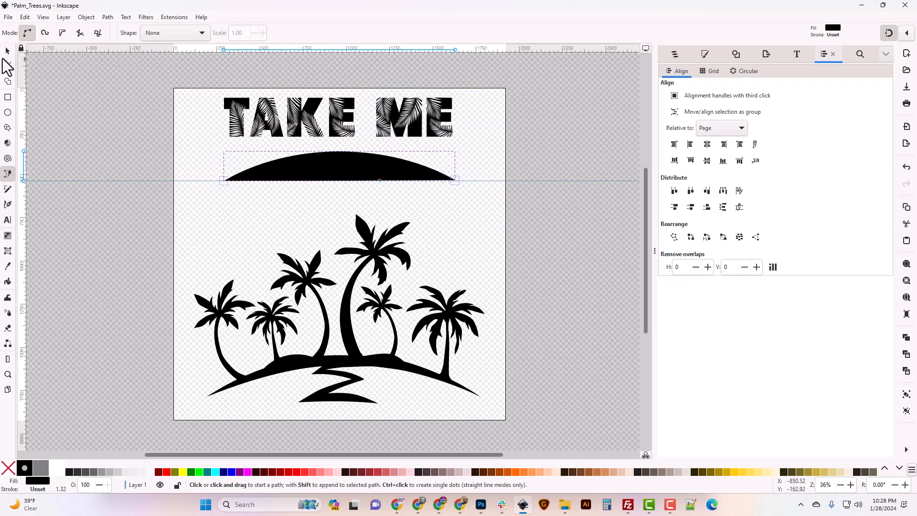
left_click(8, 65)
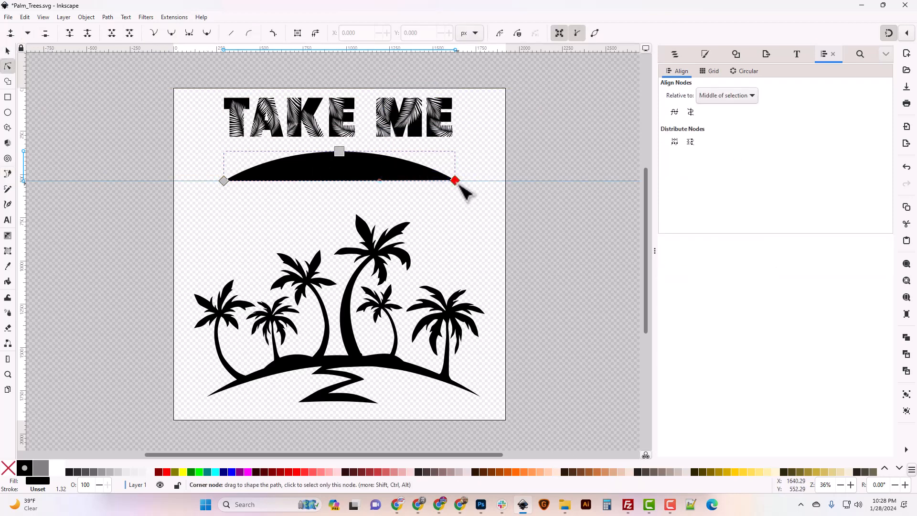
left_click_drag(459, 187, 458, 187)
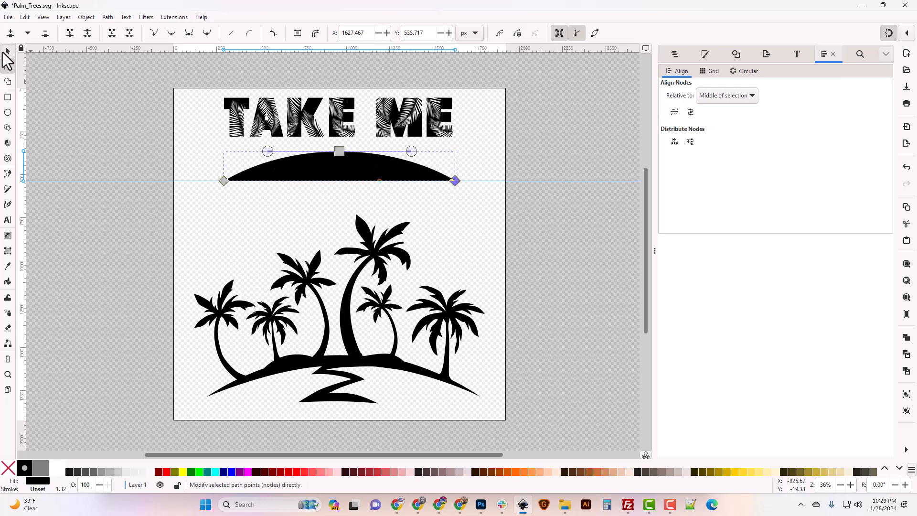
Step: Put the "Take me" text on the arc path
left_click(7, 51)
left_click(363, 123)
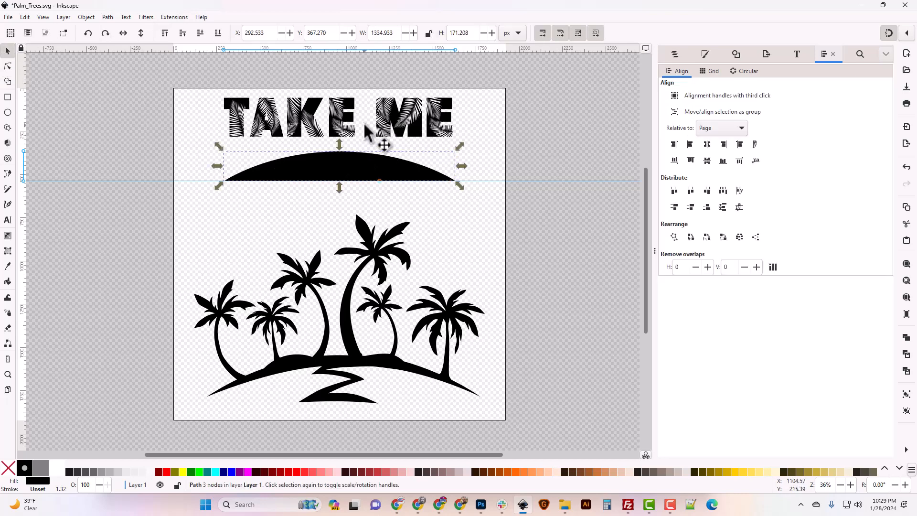
left_click(356, 170, "shift")
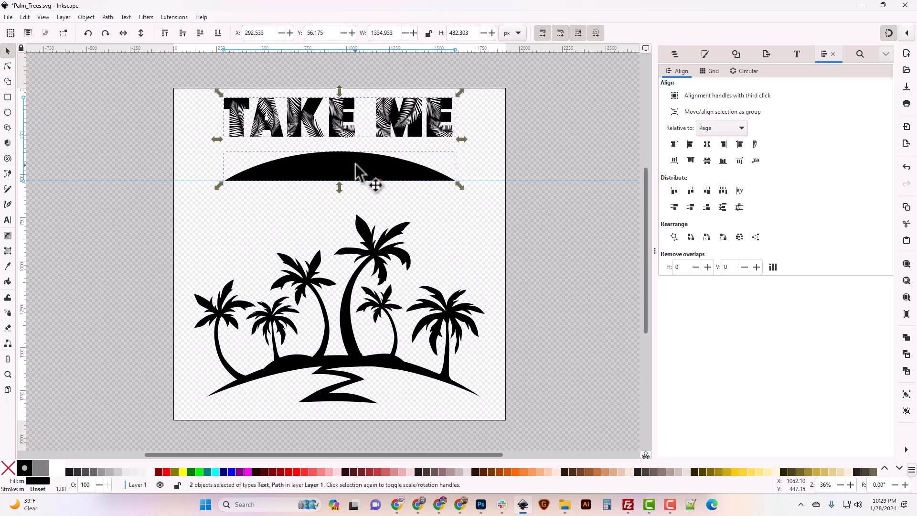
left_click(126, 17)
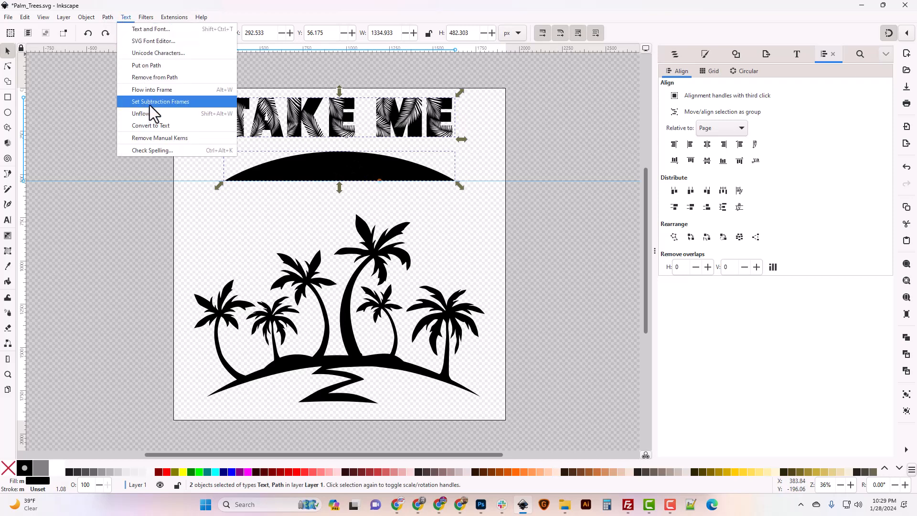
left_click(150, 65)
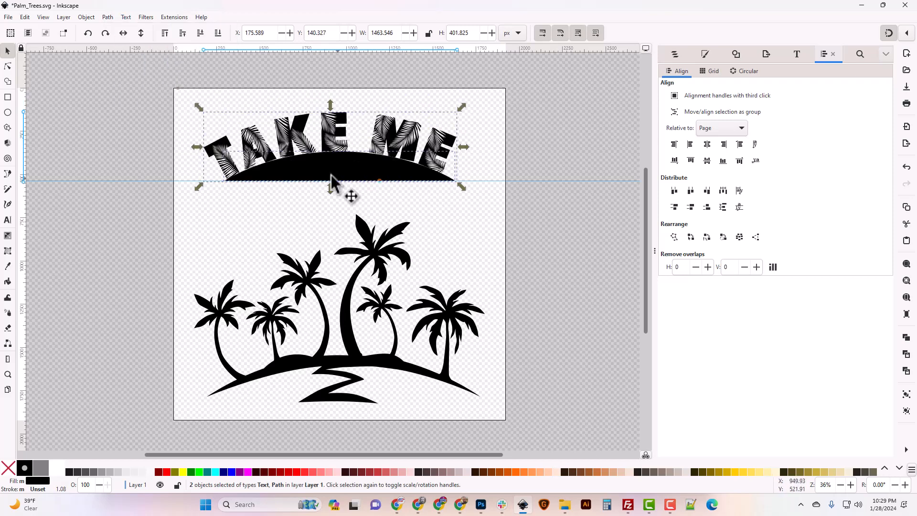
Step: Shift the "Take me" lettering rightward along the arc until it sits centered over the curve
left_click(7, 220)
left_click(273, 142)
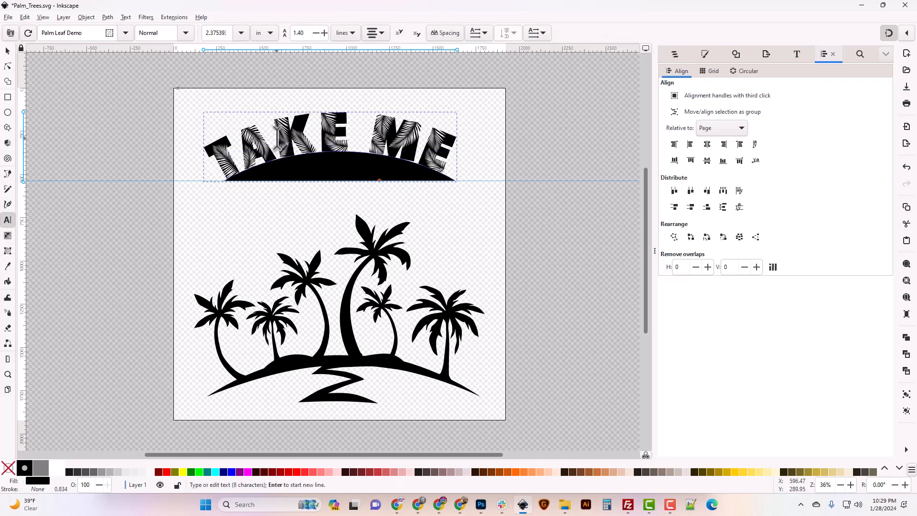
key("alt+Right")
key("alt+Right")
key("alt+Right")
key("alt+Right")
key("alt+Right")
key("alt+Right")
key("alt+Right")
key("alt+Right")
key("alt+Right")
key("alt+Right")
key("alt+Right")
key("alt+Right")
key("alt+Right")
key("alt+Right")
key("alt+Right")
key("alt+Right")
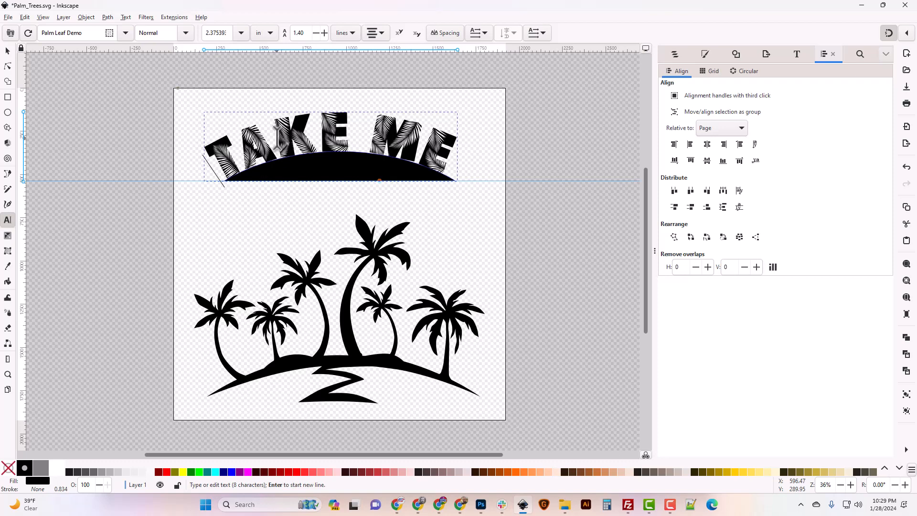
key("alt+Right")
key("alt+Right")
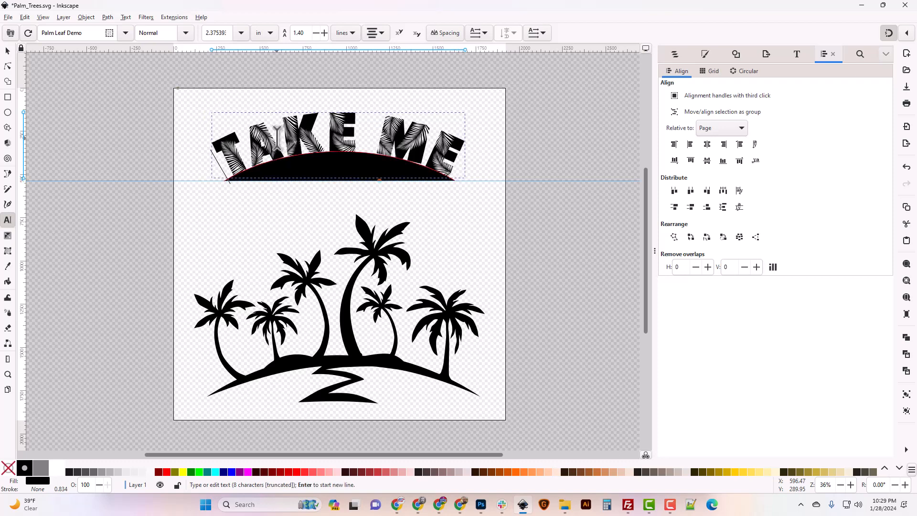
key("alt+Right")
key("alt+Right")
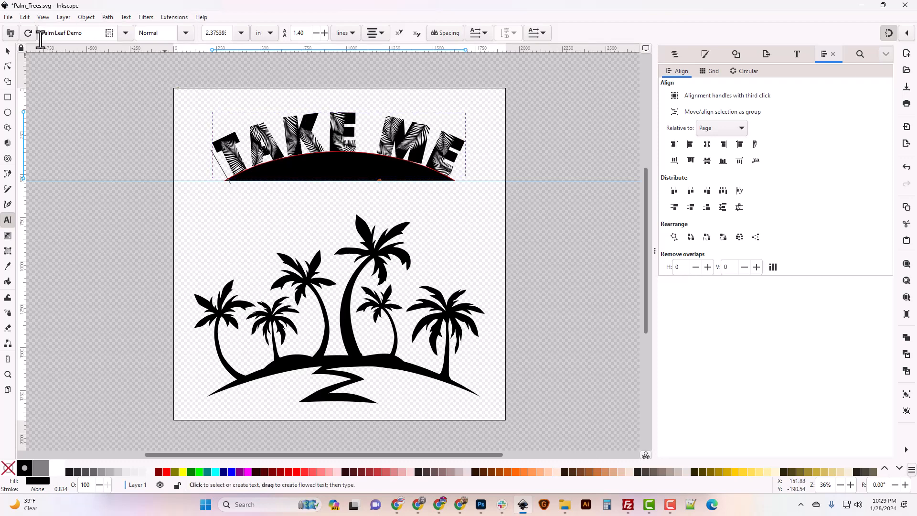
Step: Duplicate the curved "Take me" text together with its arc and place the copy directly below the original
left_click(8, 50)
left_click(363, 172)
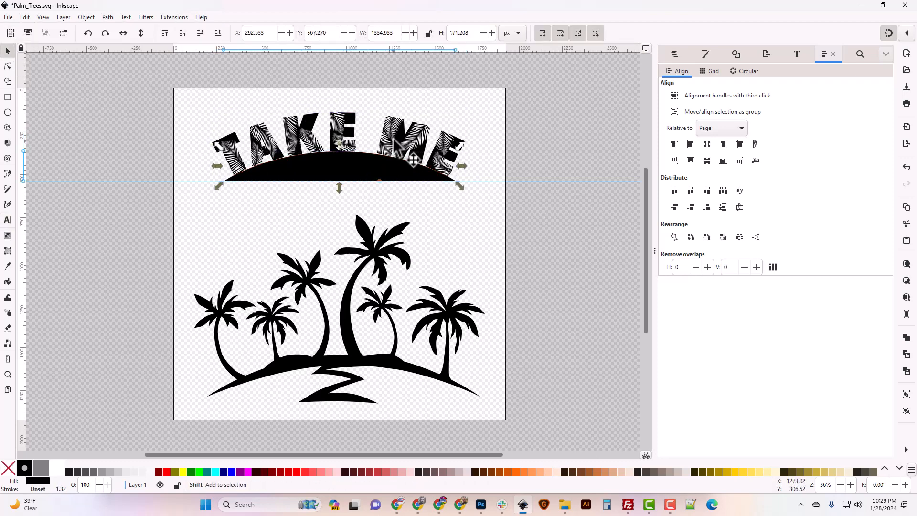
left_click(392, 153, "shift")
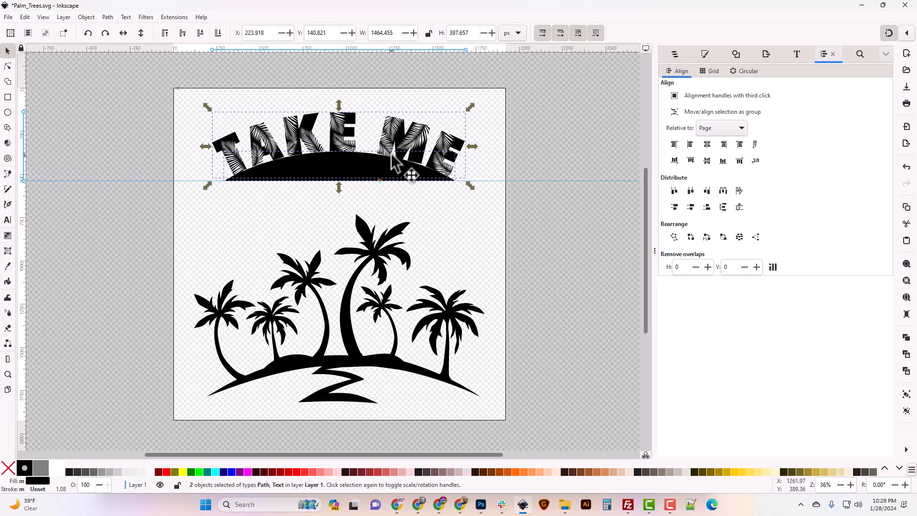
key("ctrl+v")
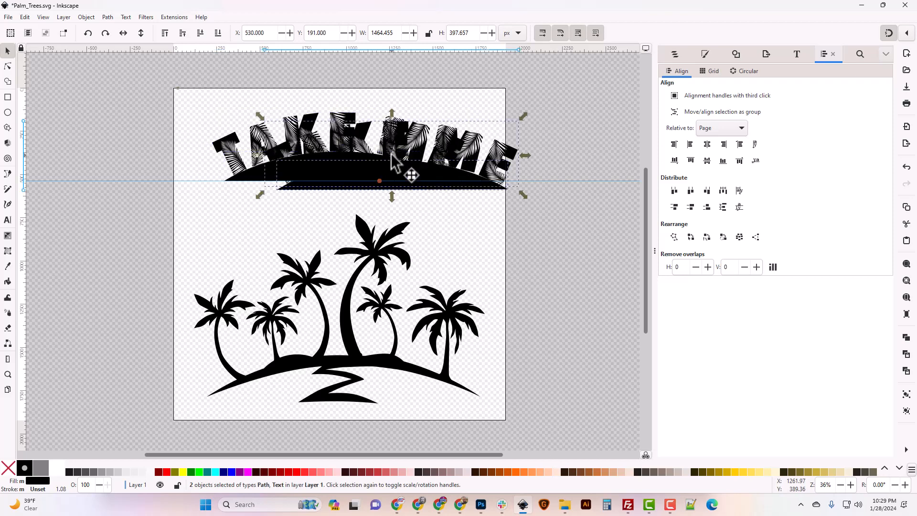
left_click_drag(426, 187, 335, 208)
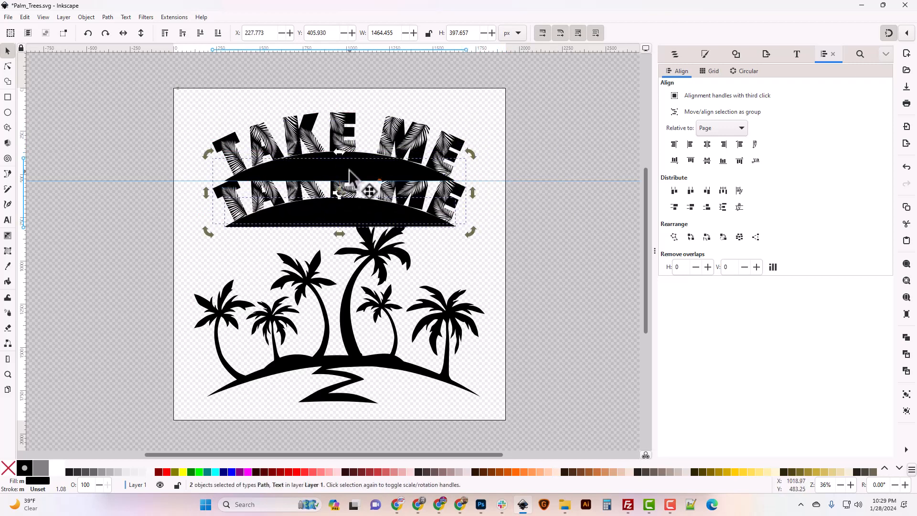
left_click(514, 200)
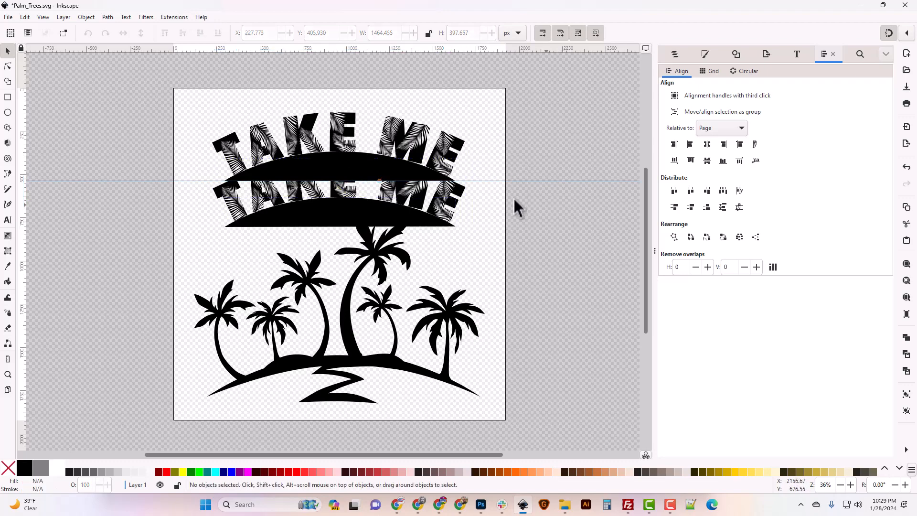
left_click(346, 165)
left_click(514, 139)
key("plus")
key("plus")
scroll(511, 143, "up", 8)
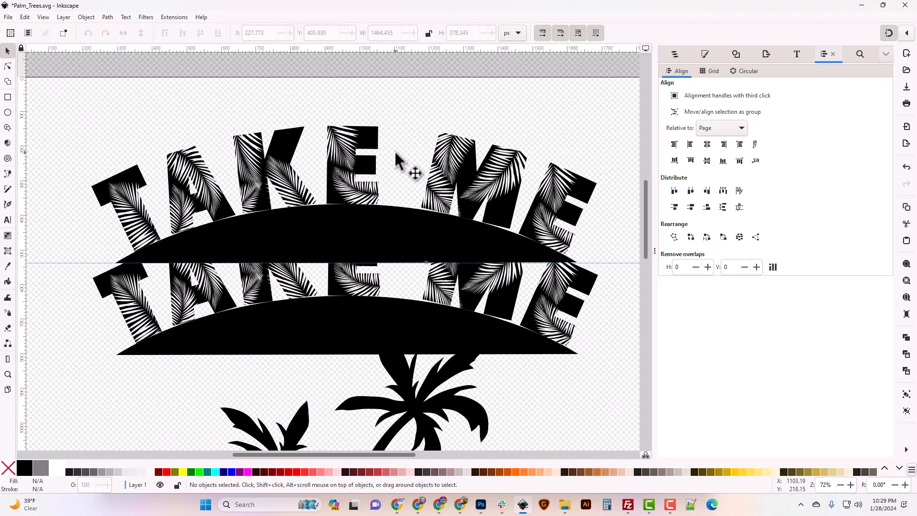
left_click(349, 232)
left_click_drag(352, 242, 368, 284)
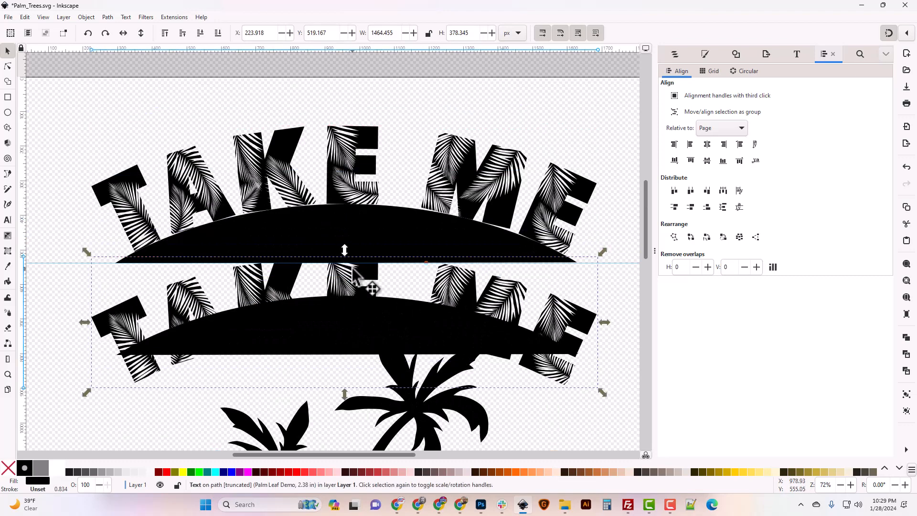
key("ctrl+z")
Step: Remove the fill from the upper arc beneath the "TAKE ME" lettering
left_click(359, 219)
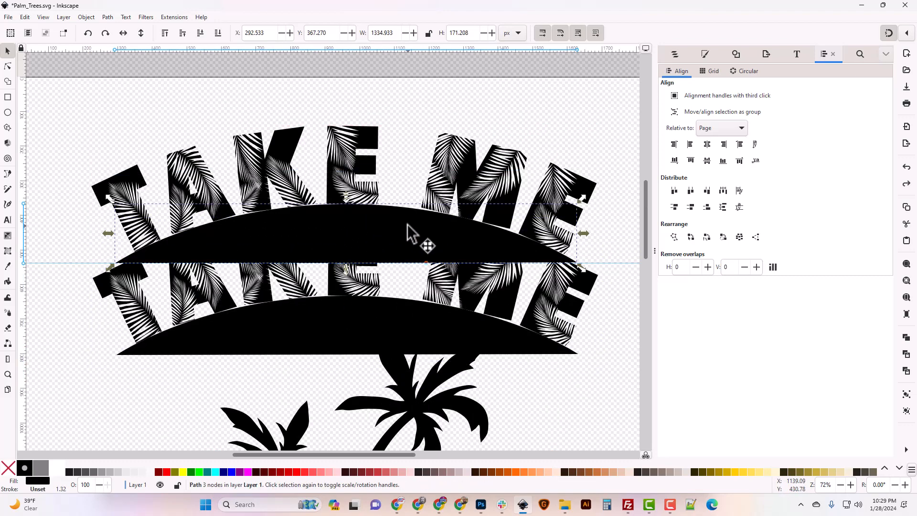
left_click(709, 56)
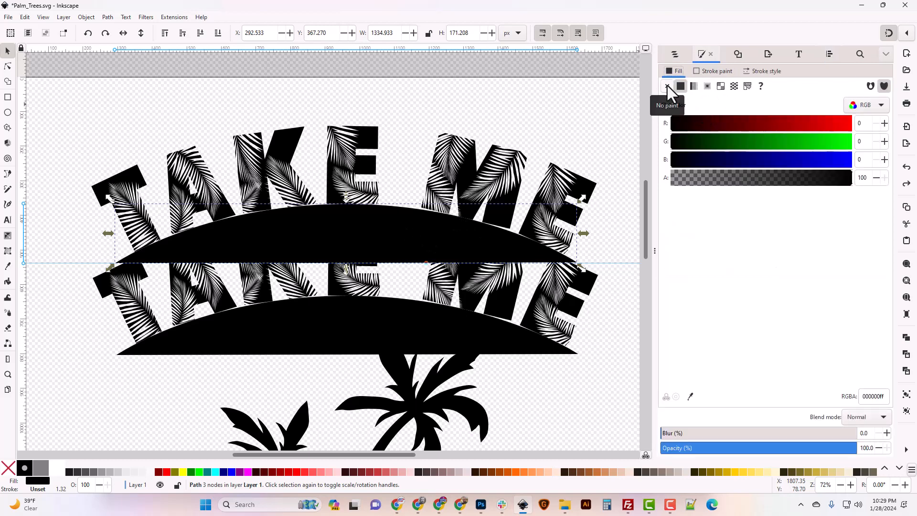
left_click(667, 87)
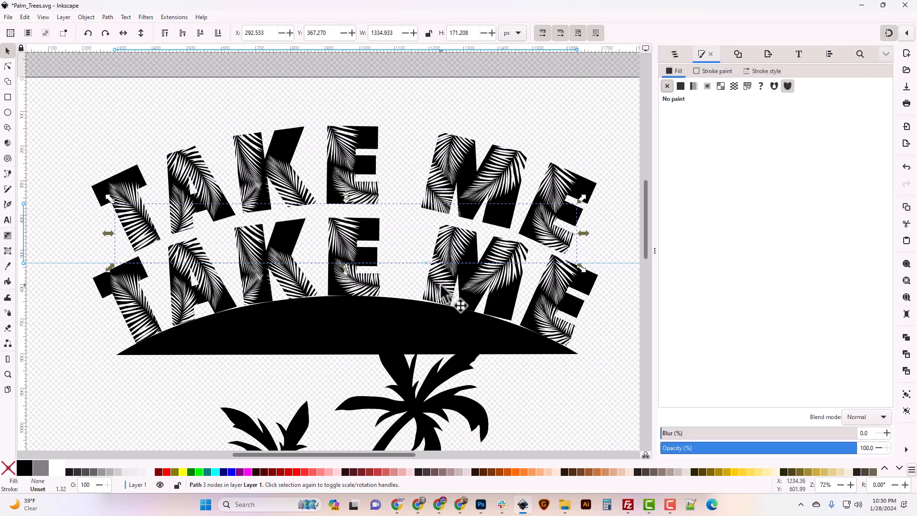
Step: Replace the wording of the lower curved "TAKE ME" copy with "TO THE BEACH"
scroll(399, 262, "down", 3)
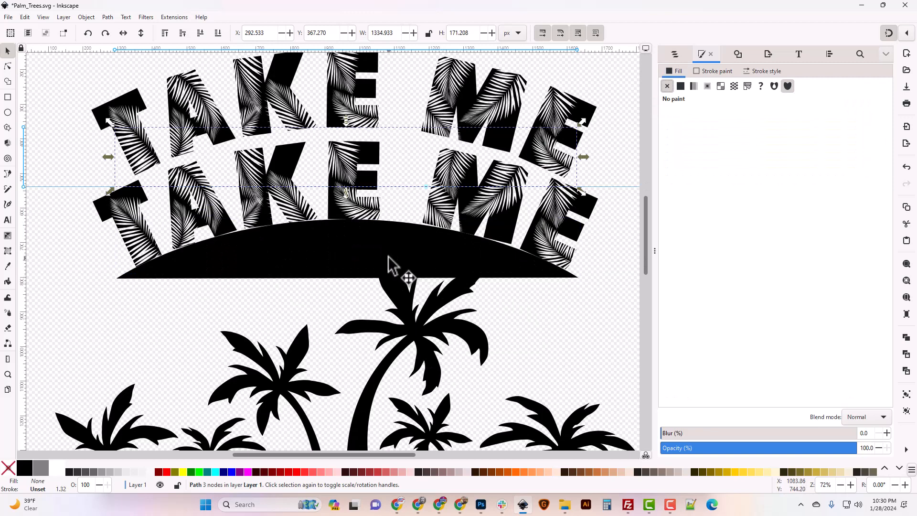
left_click(388, 258)
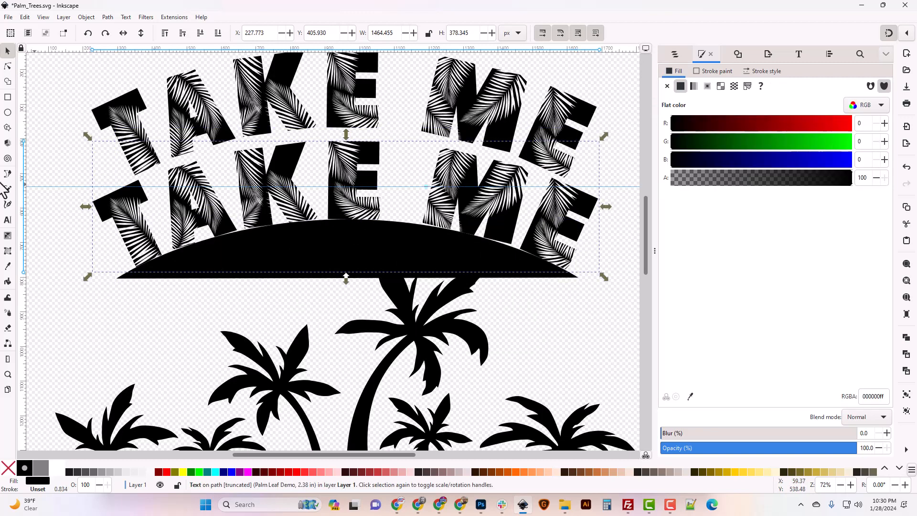
left_click(7, 220)
triple_click(362, 206)
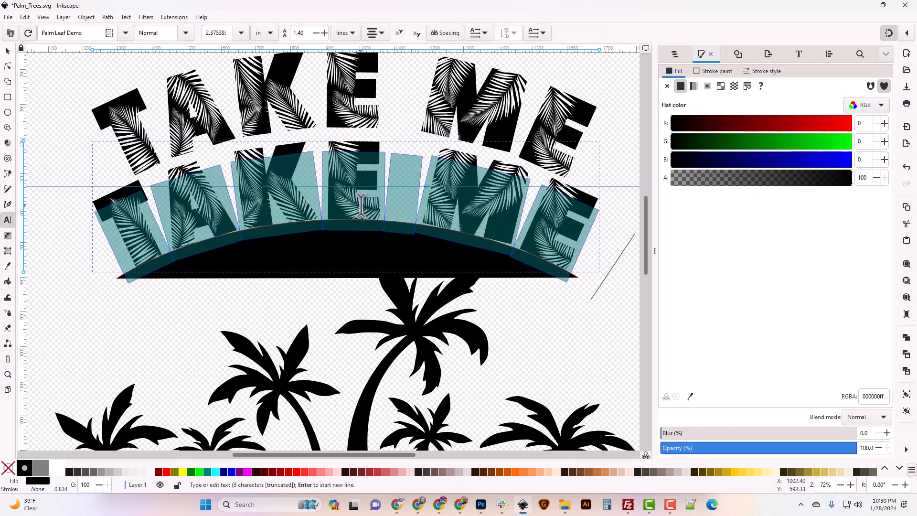
type("TO")
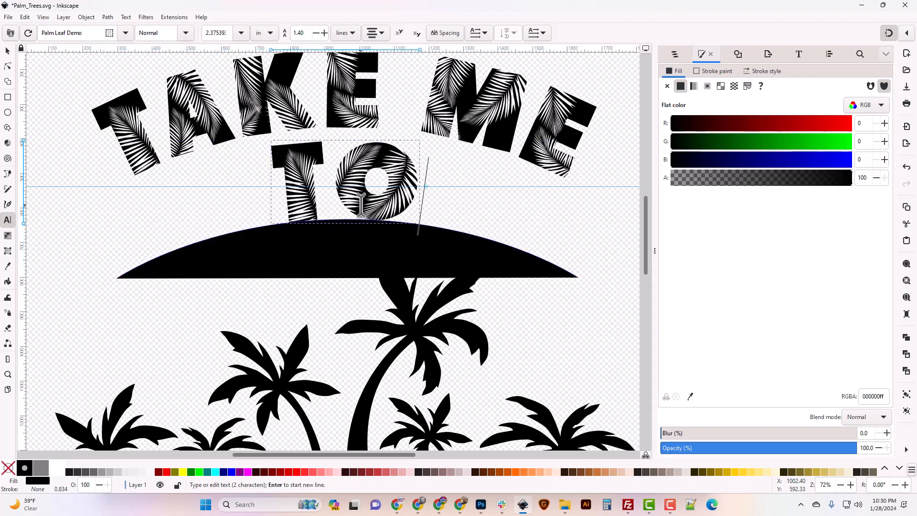
type(" THE")
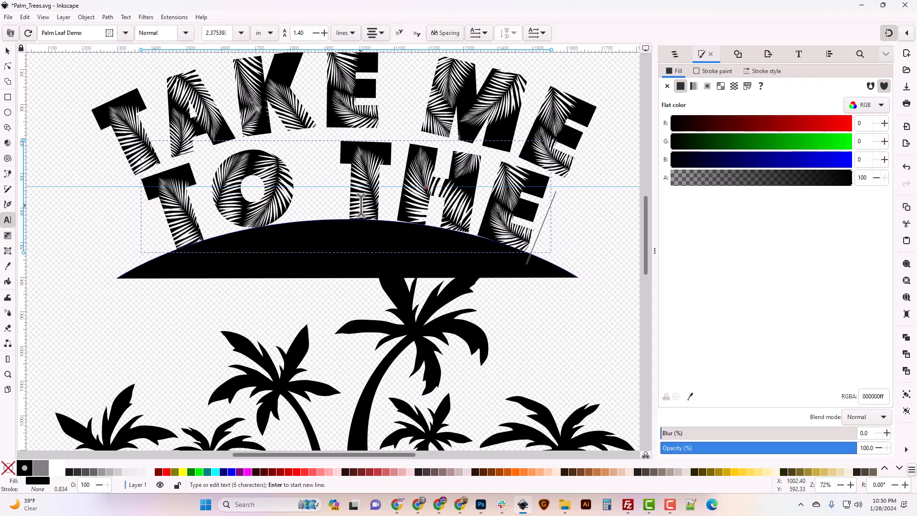
type(" BEACH")
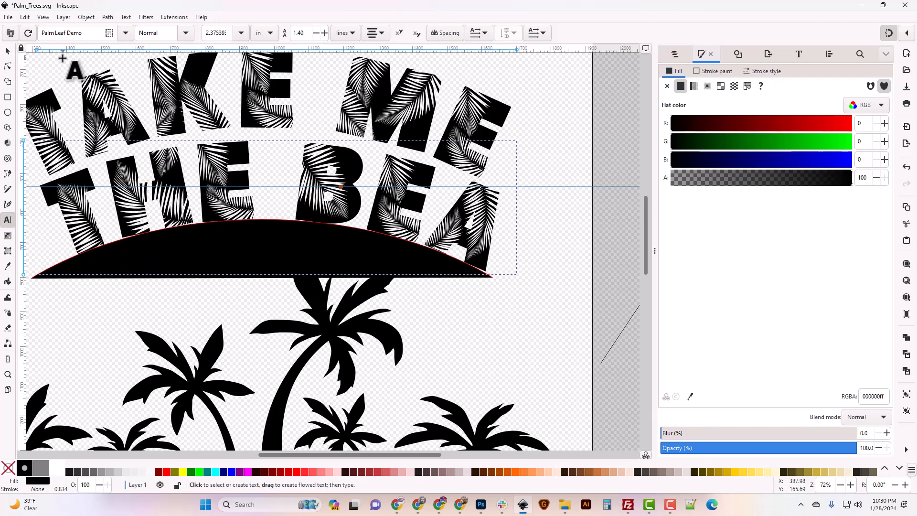
Step: Select the whole "TO THE BEACH" text and try a font size of 1
left_click(796, 55)
key("ctrl+a")
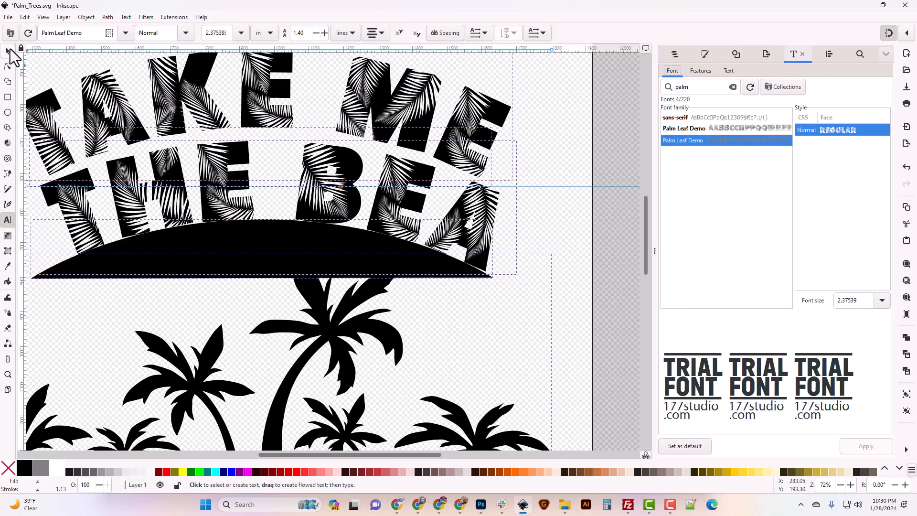
left_click(203, 203)
key("ctrl+a")
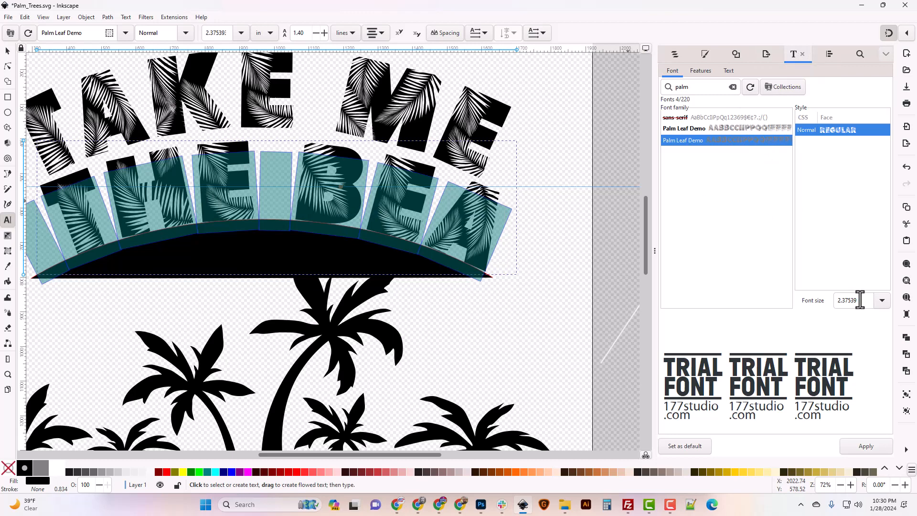
left_click_drag(860, 299, 814, 296)
type("1")
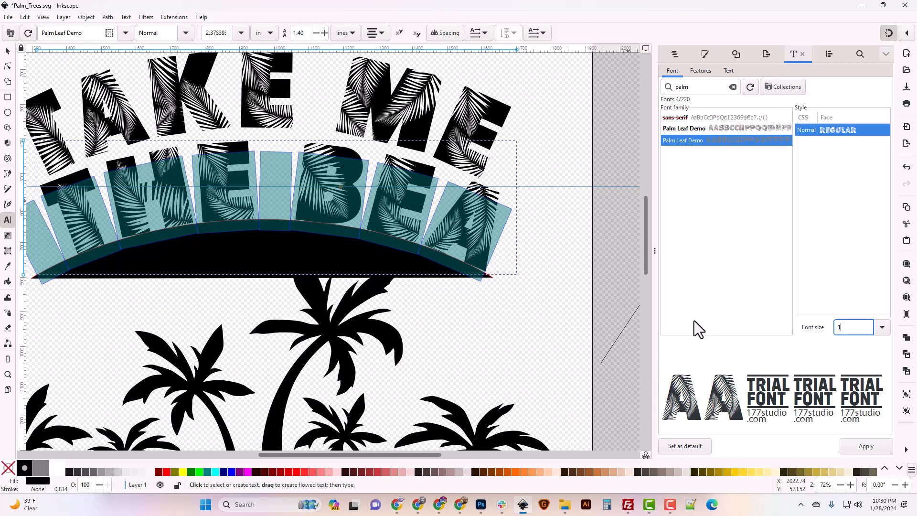
left_click(8, 52)
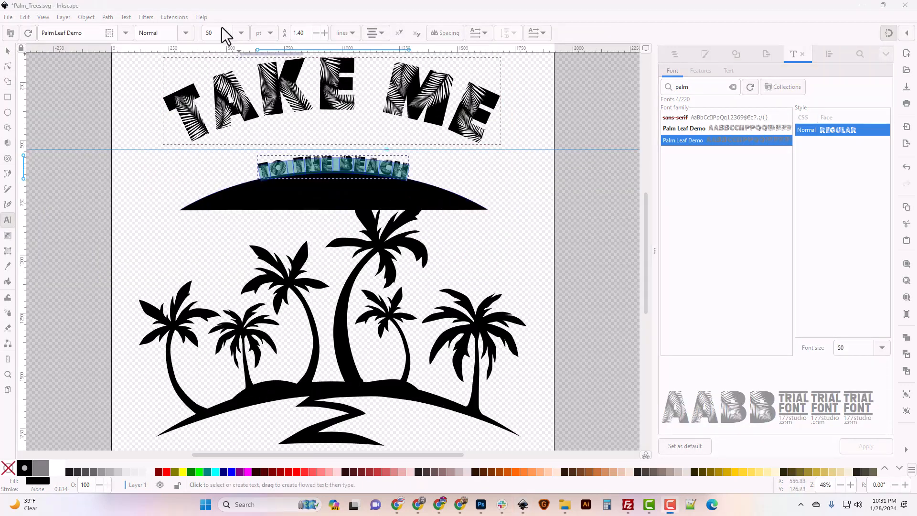
Step: Try font sizes of 100 pt and 150 pt on the "TO THE BEACH" text
type("100")
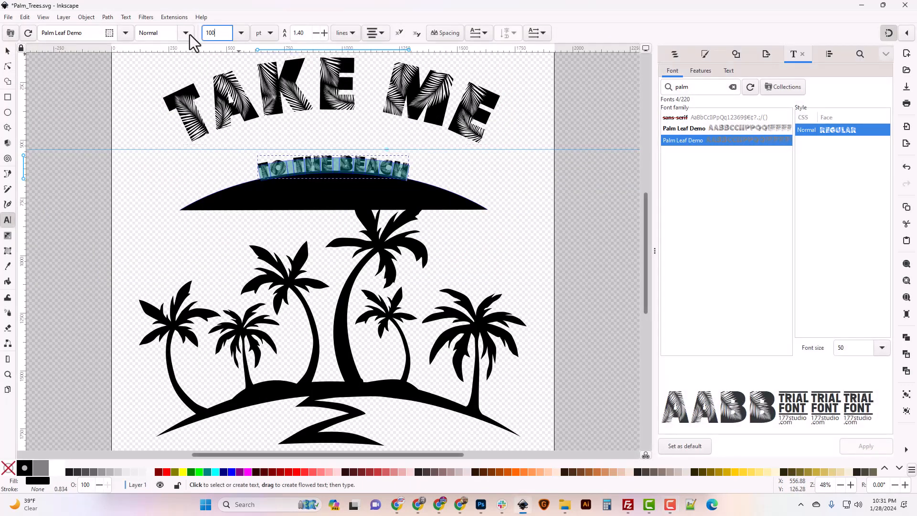
key("Return")
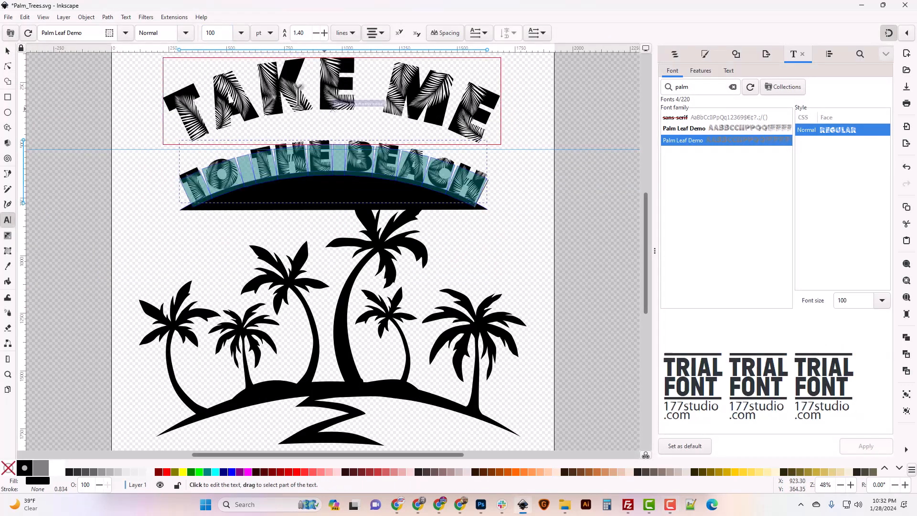
left_click_drag(220, 34, 199, 36)
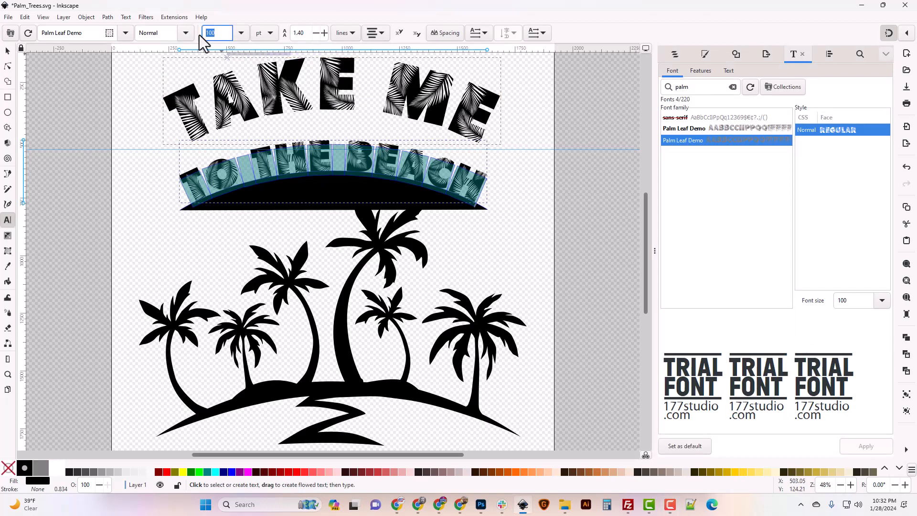
type("150")
key("Return")
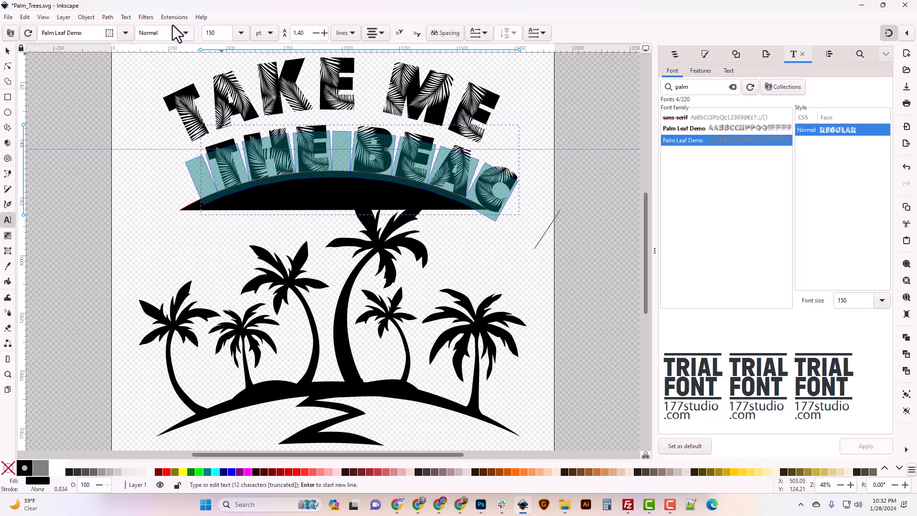
Step: Set the font size of the curved "TO THE BEACH" text to 110 pt
left_click_drag(213, 32, 187, 32)
type("110")
key("Return")
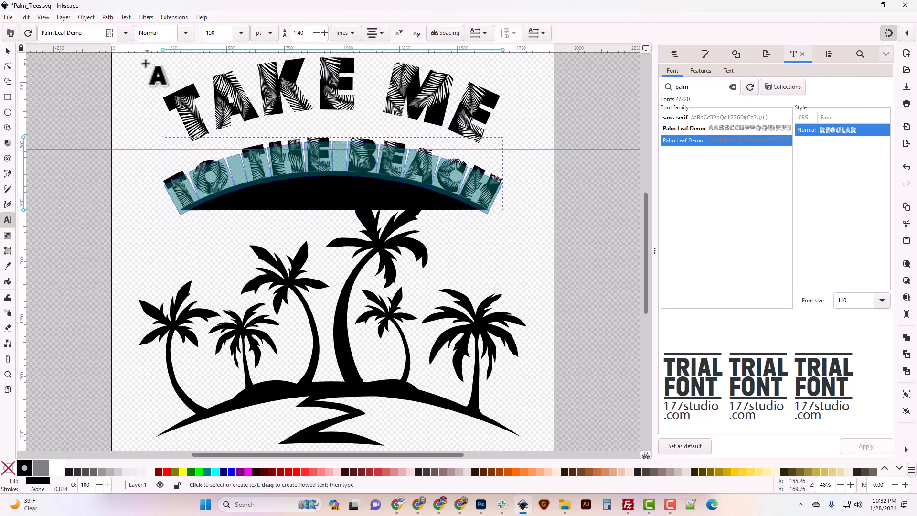
left_click(7, 50)
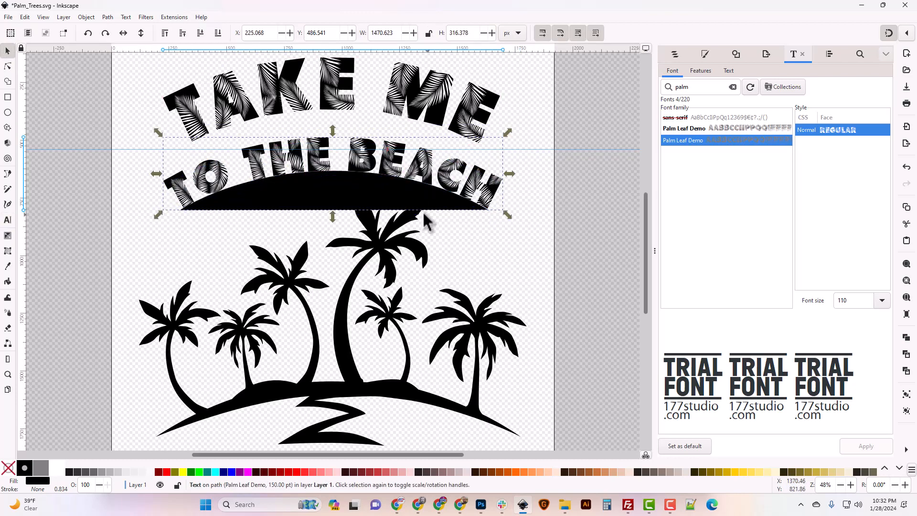
Step: Remove the fill from the lower arc beneath the "TO THE BEACH" lettering and deselect it
left_click(361, 196)
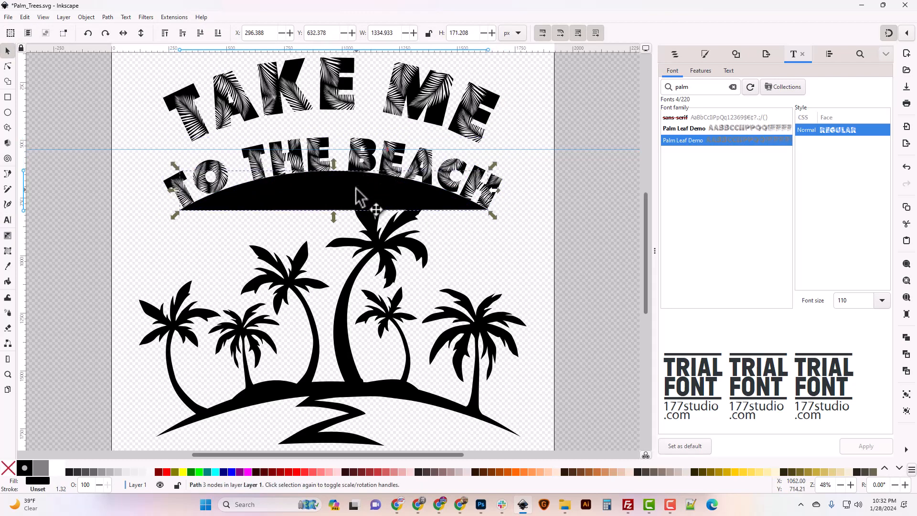
left_click(705, 54)
left_click(667, 87)
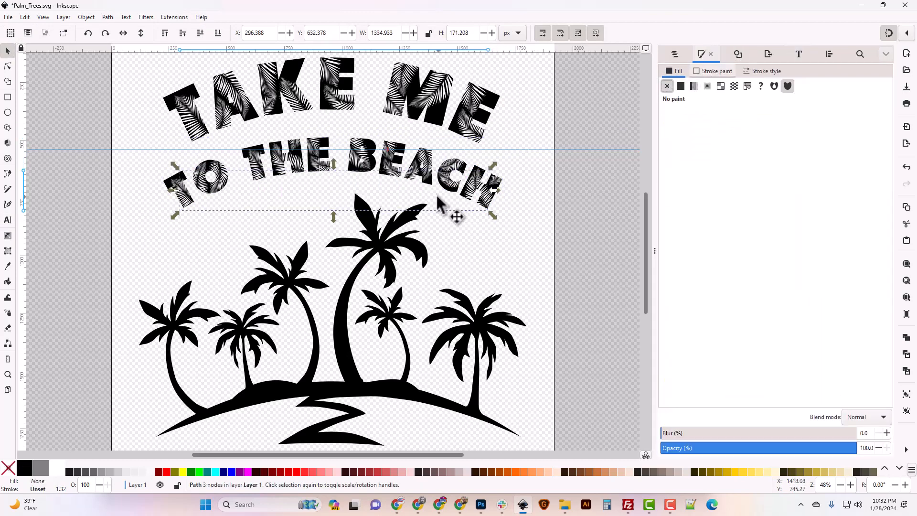
key("Escape")
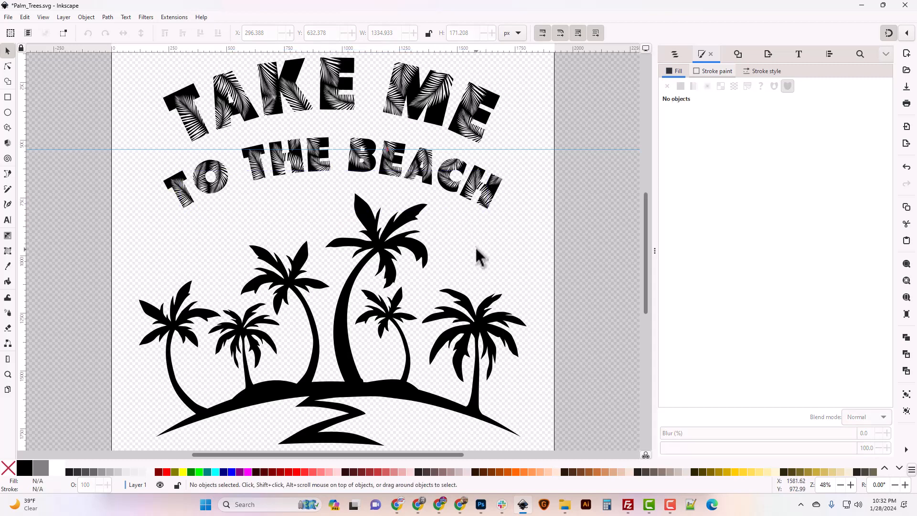
Step: Select both curved text lines together with their arcs and convert them to paths
key("minus")
key("minus")
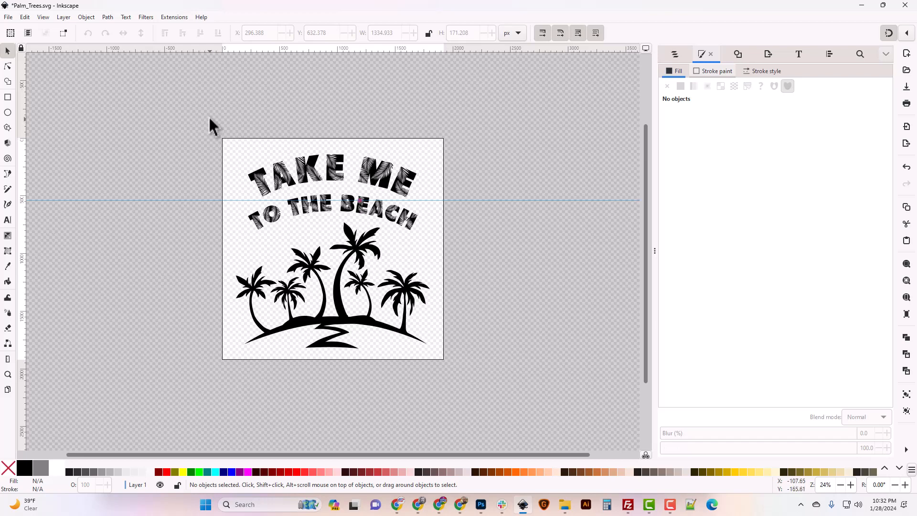
left_click_drag(215, 121, 448, 240)
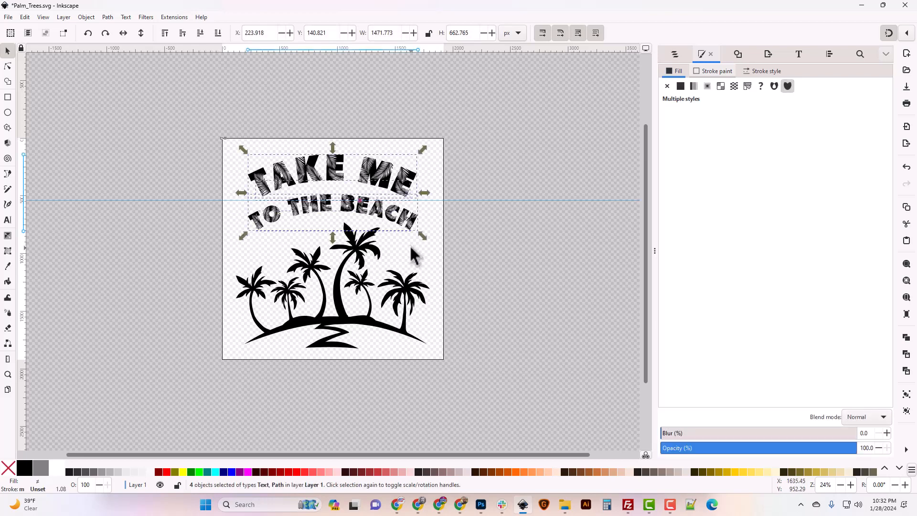
left_click(106, 17)
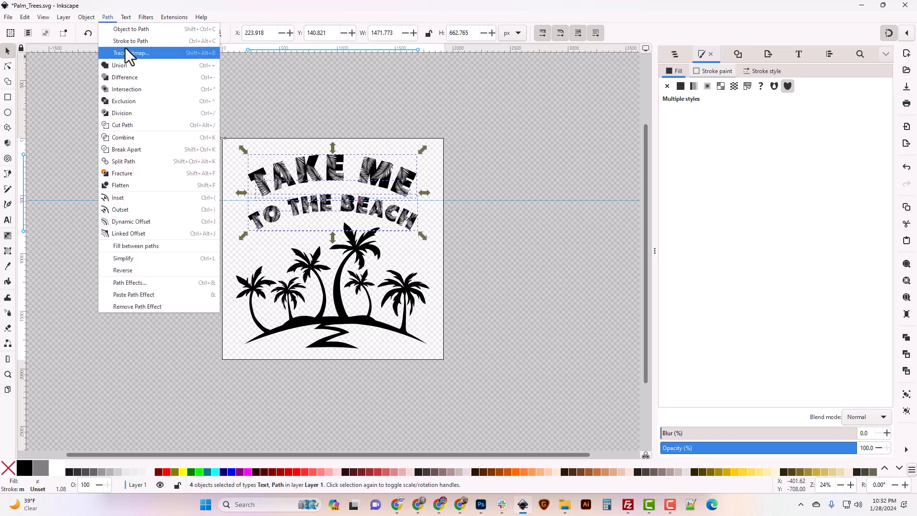
left_click(127, 30)
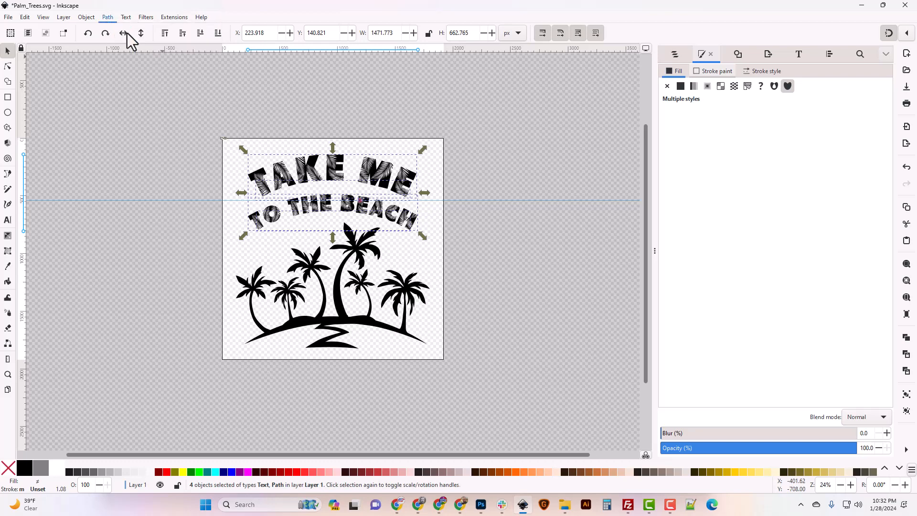
Step: Try to combine the converted lettering and both arcs into a single path
left_click(107, 17)
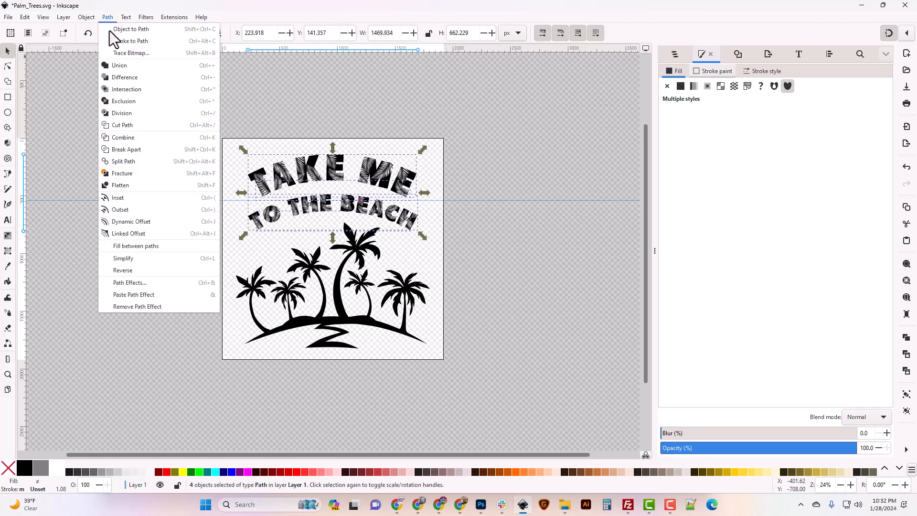
left_click(127, 138)
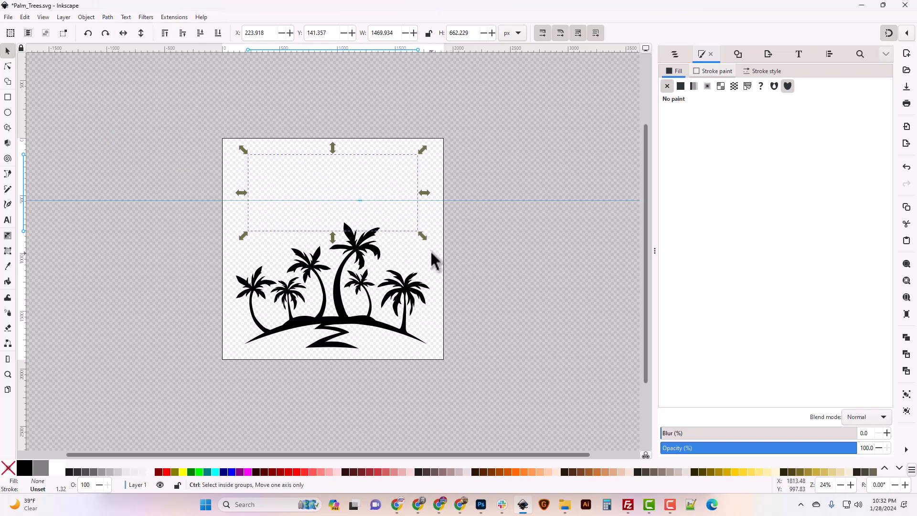
left_click(430, 260)
Step: Group the "TAKE ME" and "TO THE BEACH" lettering paths, leaving out the unfilled arcs
left_click(328, 174)
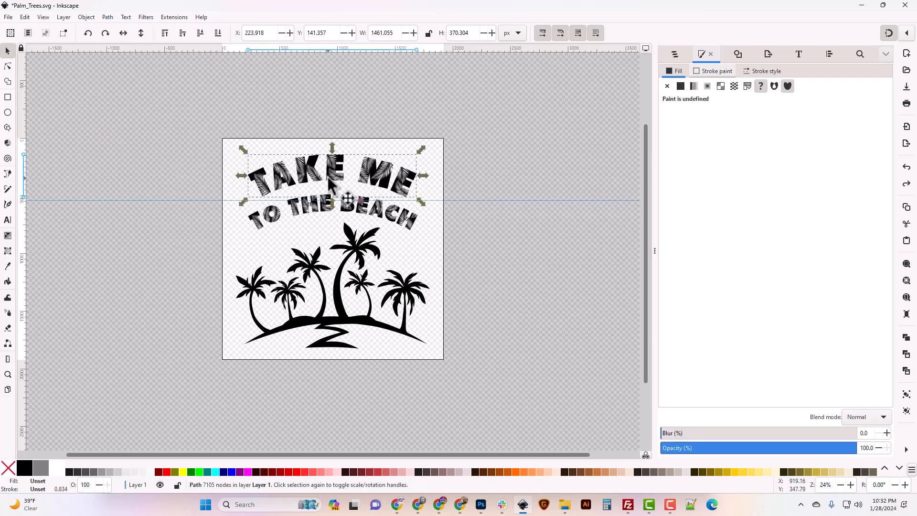
left_click(317, 209, "shift")
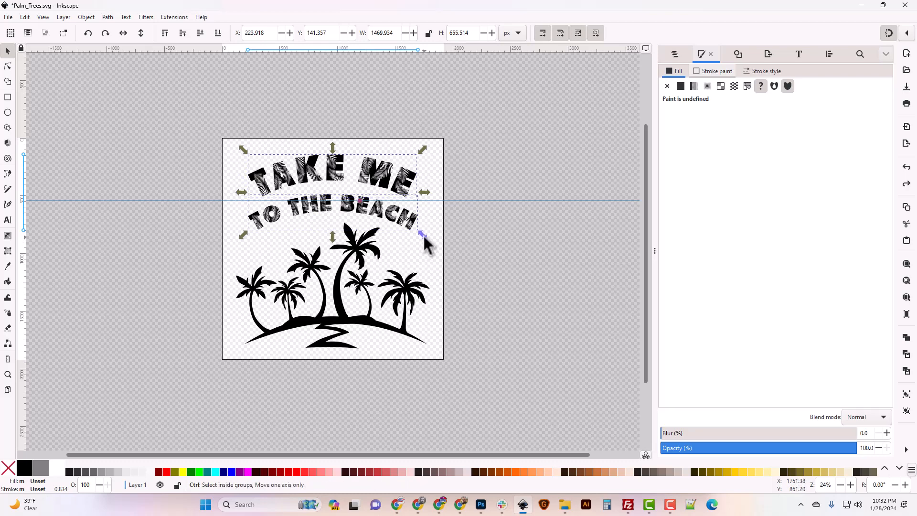
key("ctrl+g")
Step: Enlarge the grouped lettering proportionally about its center to about 1801 px wide, just inside the page edges
mouse_move(424, 236)
left_mouse_down()
mouse_move(444, 262)
mouse_move(420, 238)
left_mouse_up()
key("ctrl")
left_click_drag(423, 237, 437, 248)
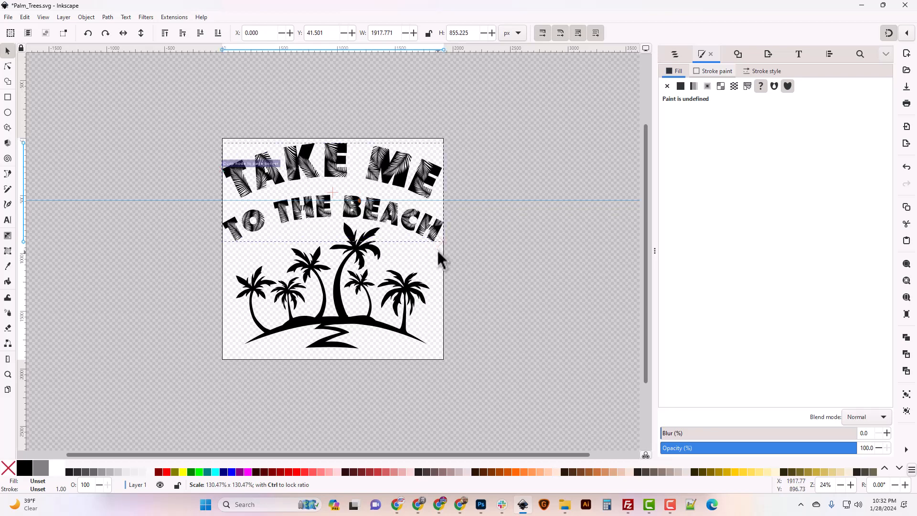
key("Escape")
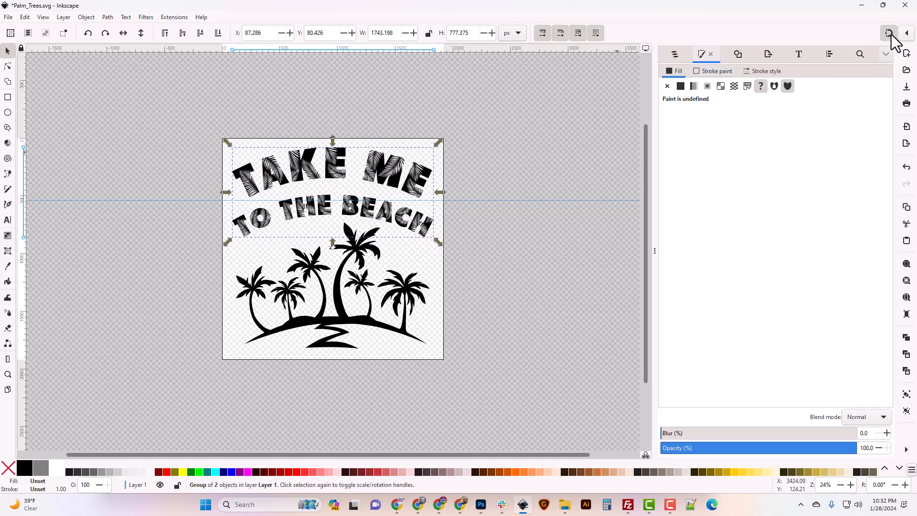
left_click_drag(437, 241, 442, 248)
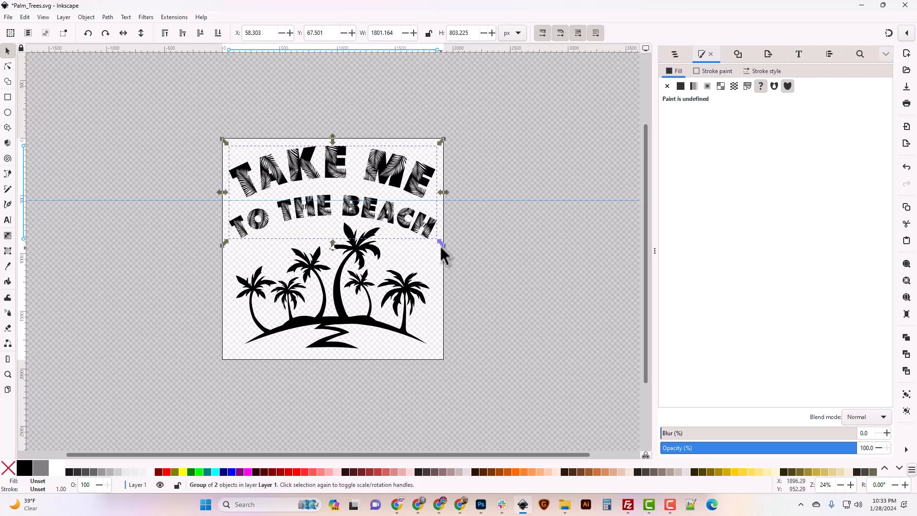
Step: Nudge the grouped lettering up 40 px toward the page's upper edge and deselect it
key("shift+Up")
key("shift+Up")
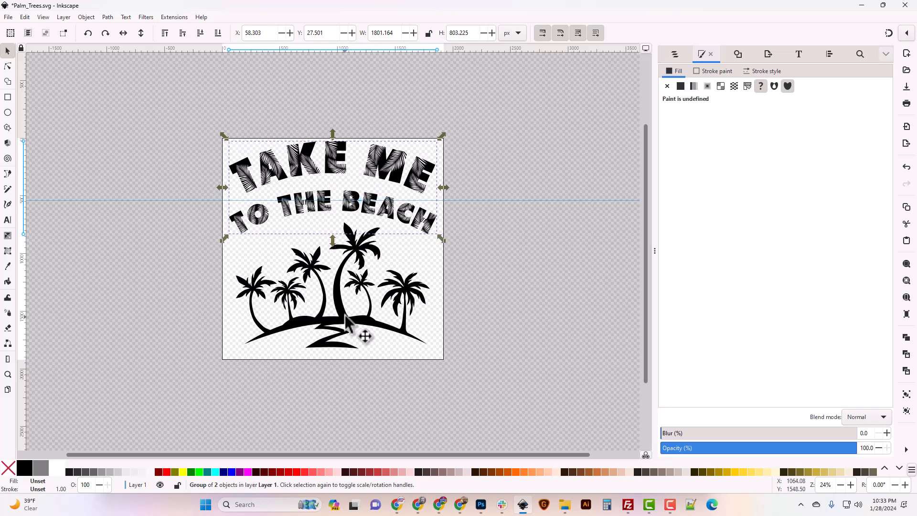
left_click(479, 309)
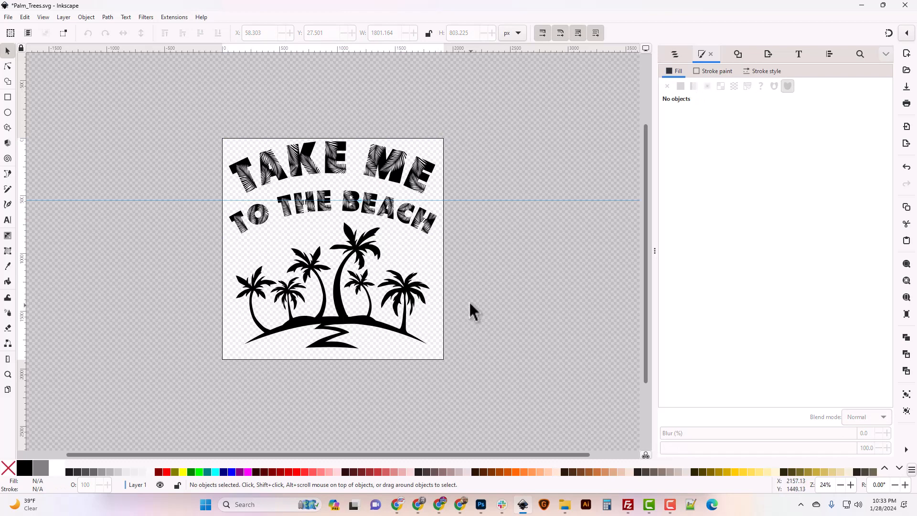
Step: Combine the grouped "TAKE ME" and "TO THE BEACH" lettering into a single path
left_click(390, 219)
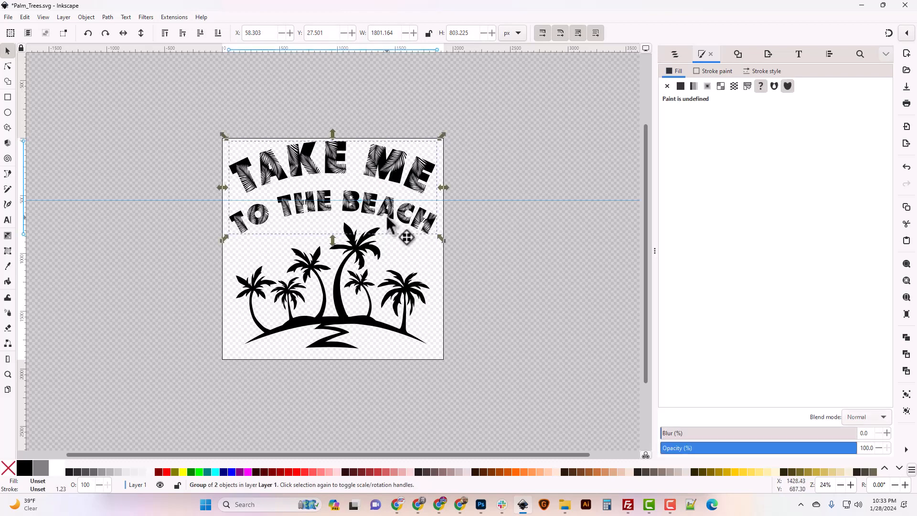
left_click(107, 17)
left_click(124, 29)
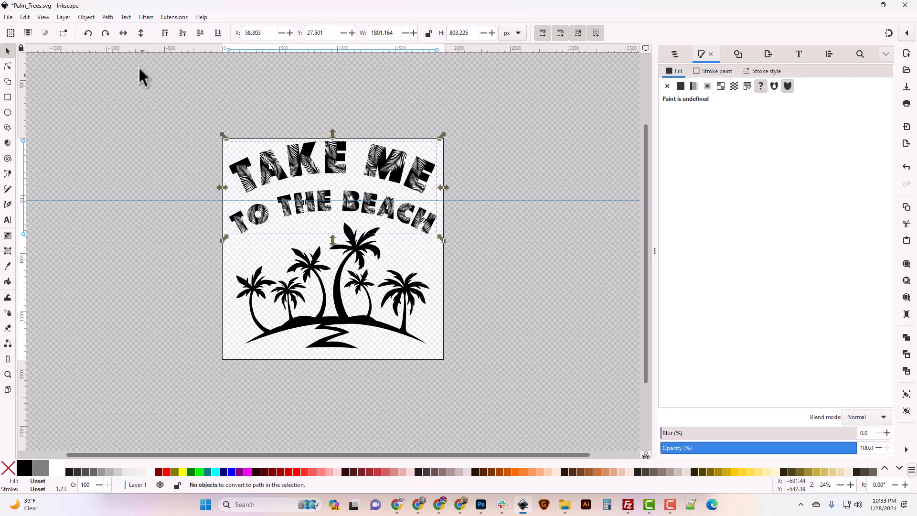
left_click(108, 18)
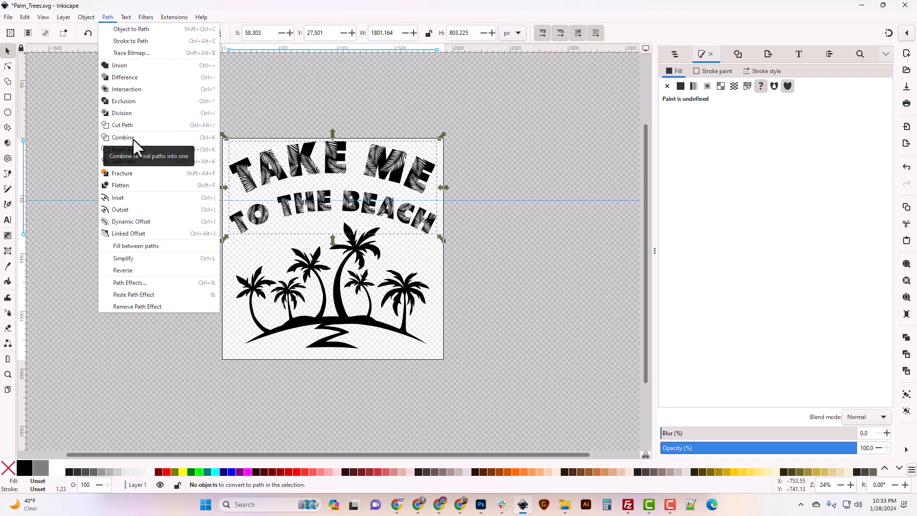
left_click(133, 139)
left_click(526, 274)
left_click(381, 213)
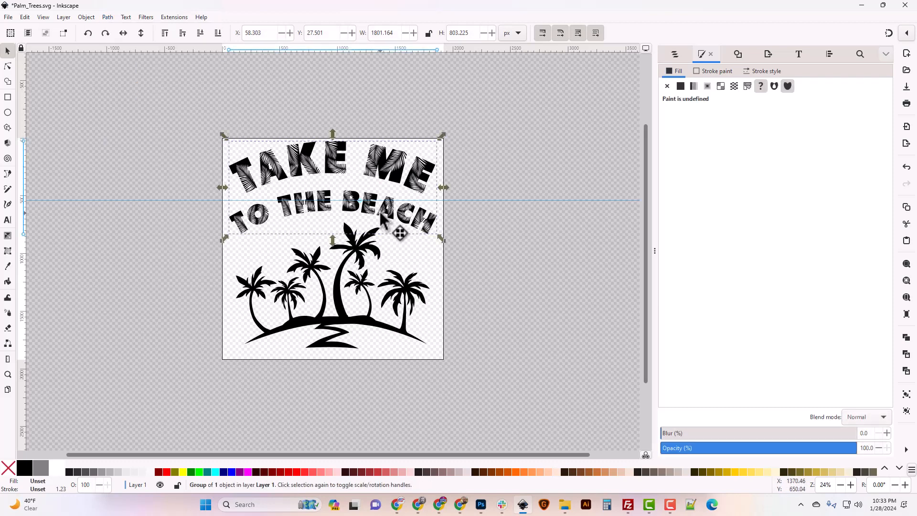
mouse_move(386, 211)
left_mouse_down()
mouse_move(402, 238)
mouse_move(392, 224)
left_mouse_up()
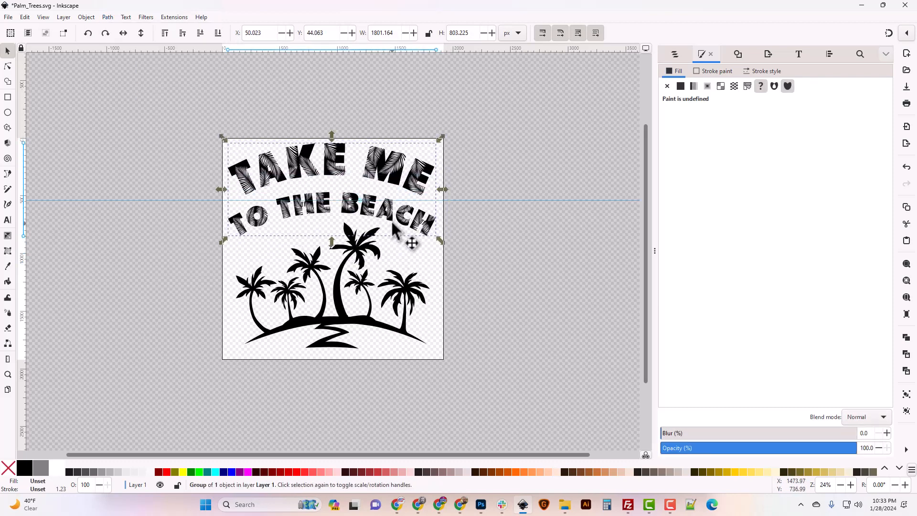
key("ctrl+z")
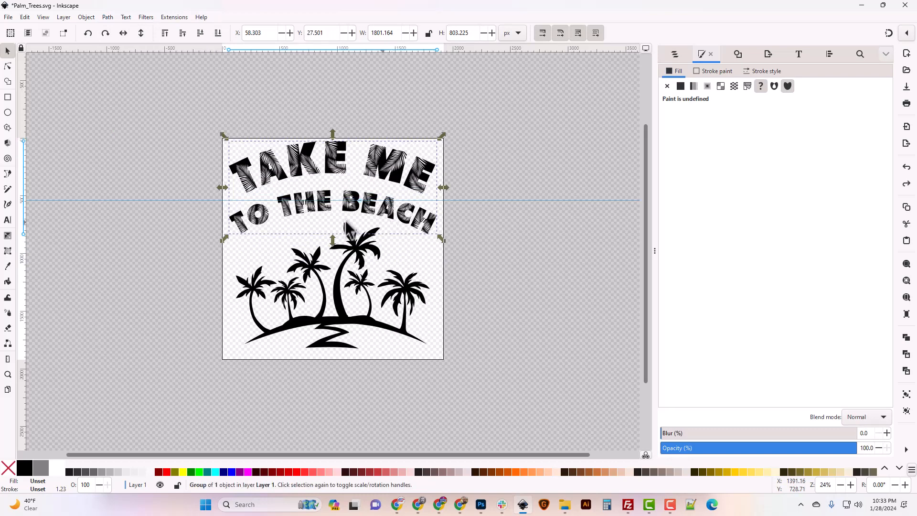
Step: Enter the lettering group and try to combine the path inside it again
double_click(336, 167)
left_click(337, 168)
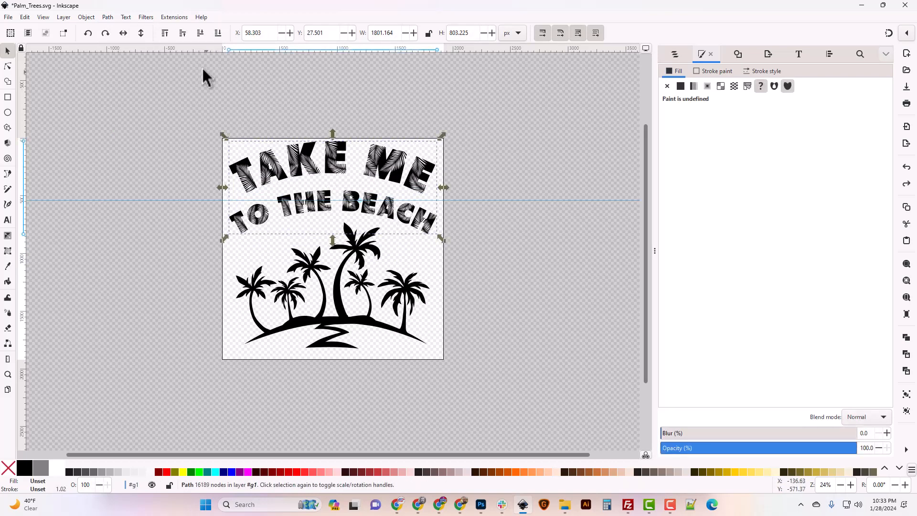
left_click(108, 18)
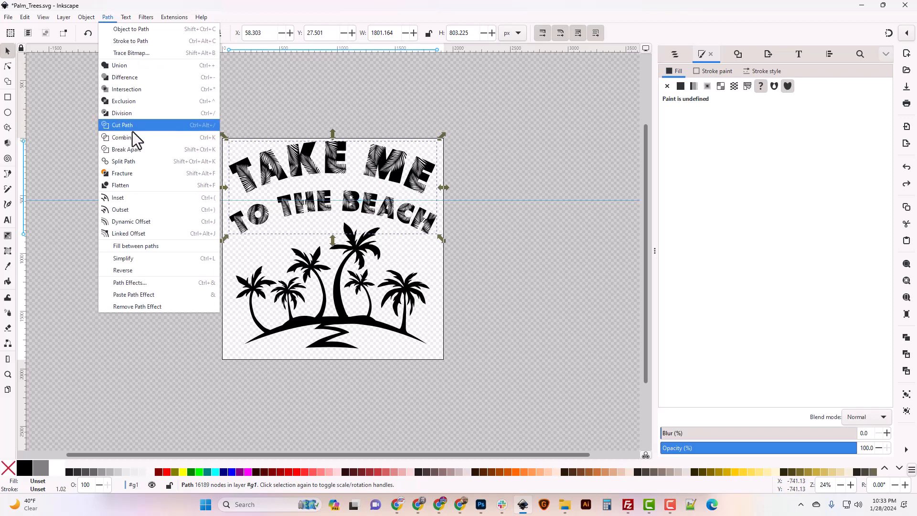
left_click(133, 139)
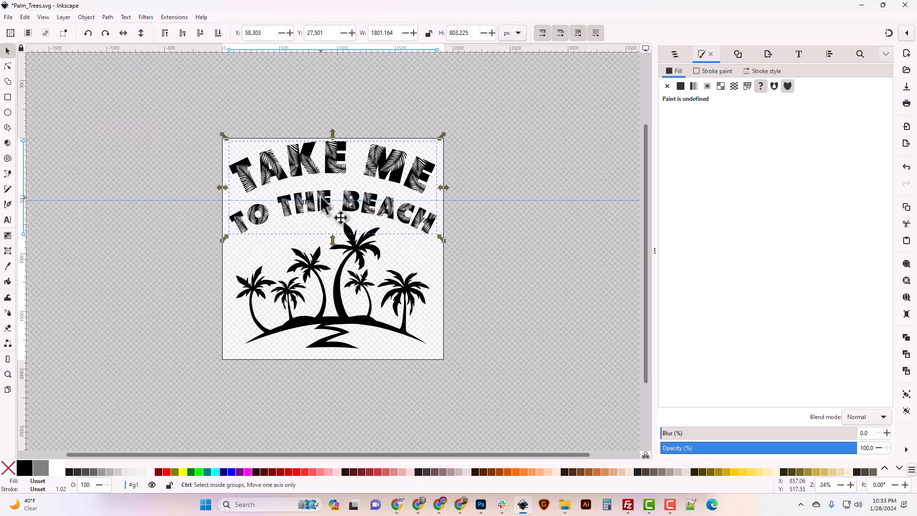
Step: Try to ungroup the combined lettering path from inside its group
key("ctrl+shift+g")
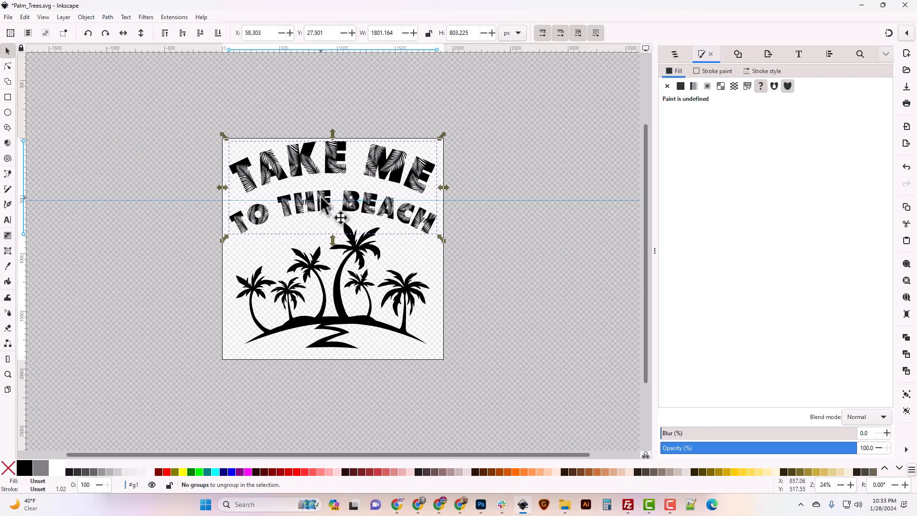
left_click(111, 16)
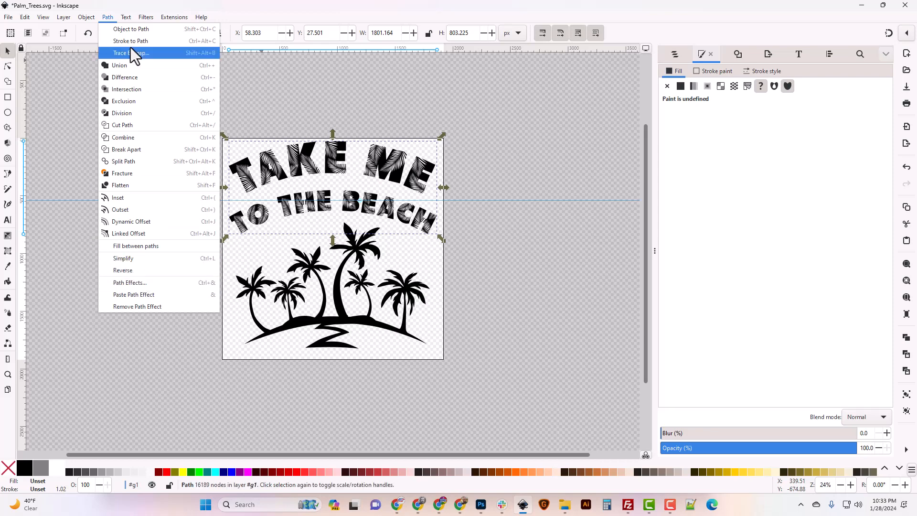
mouse_move(89, 20)
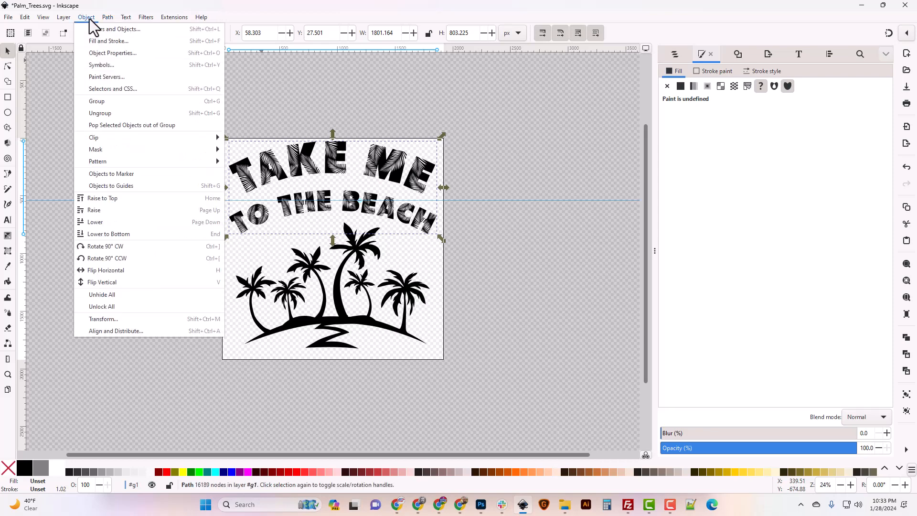
left_click(106, 114)
left_click(477, 252)
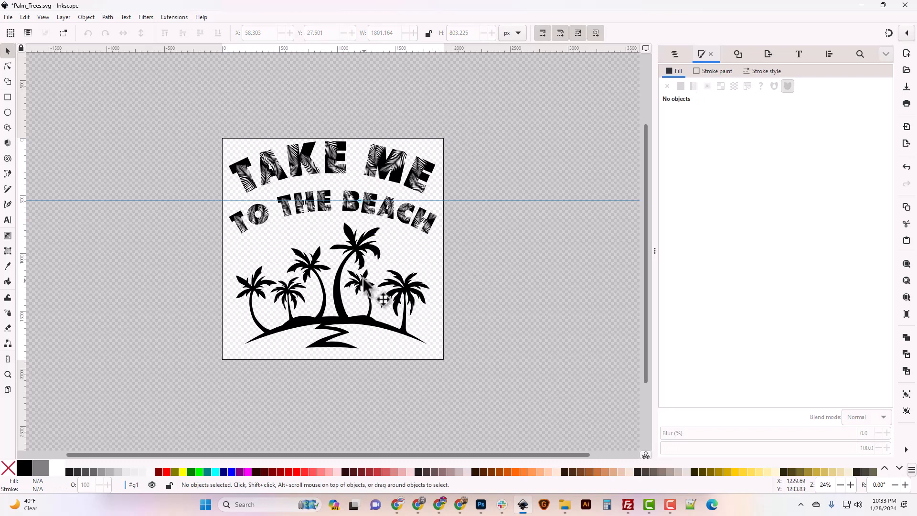
Step: Select the lettering and inspect its path nodes up close with the Node tool
left_click(367, 262)
left_click(363, 216)
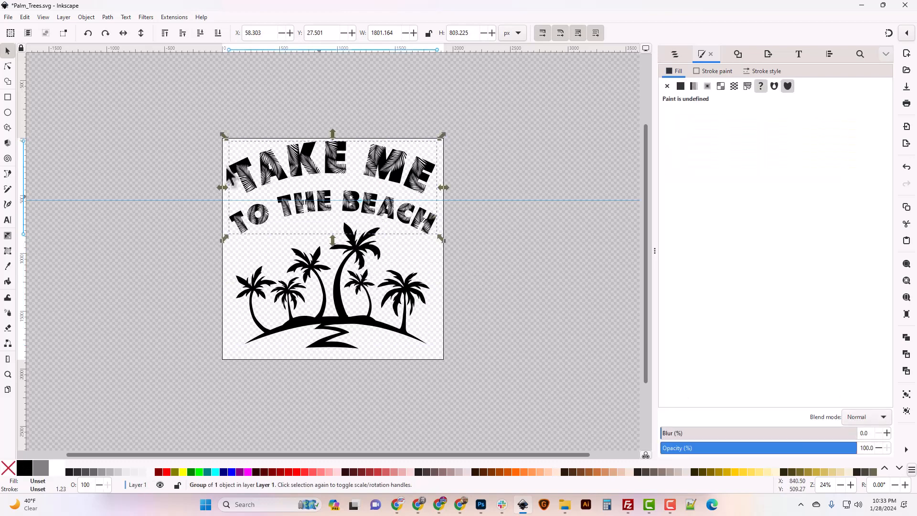
left_click(8, 66)
key("3")
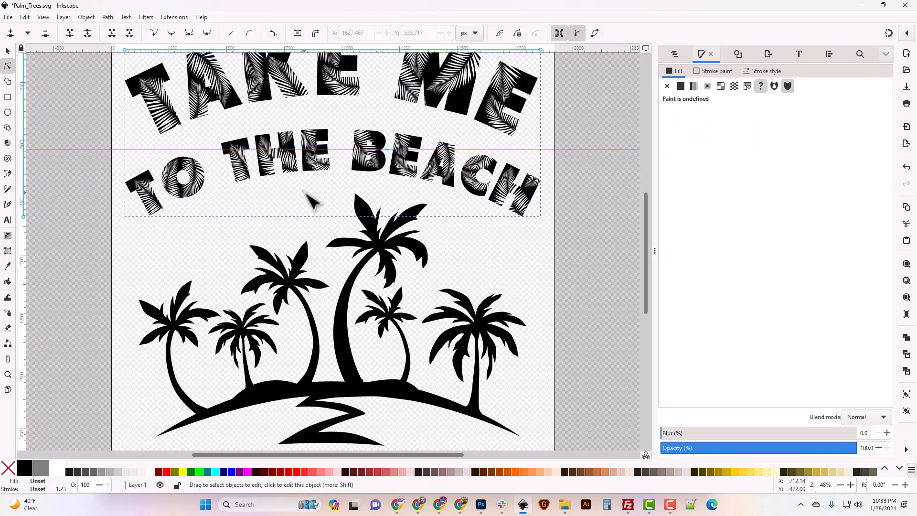
scroll(334, 144, "up", 4)
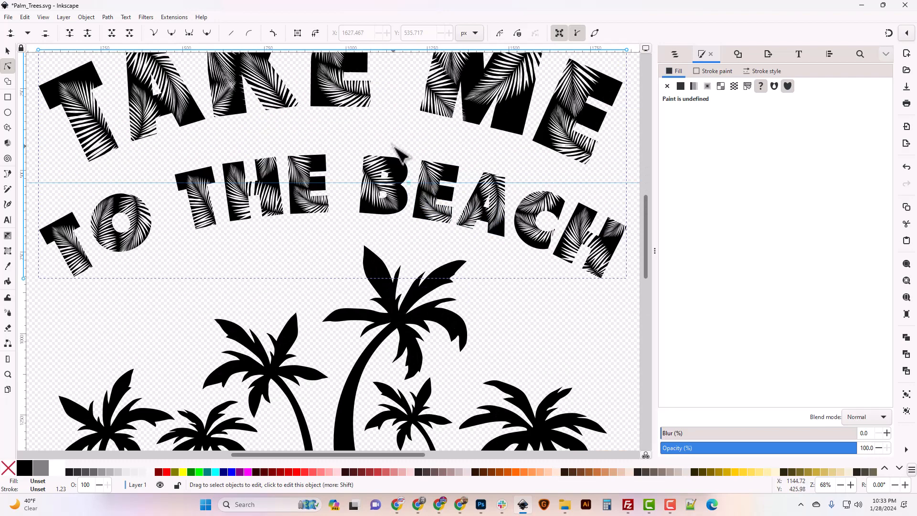
scroll(407, 245, "up", 2)
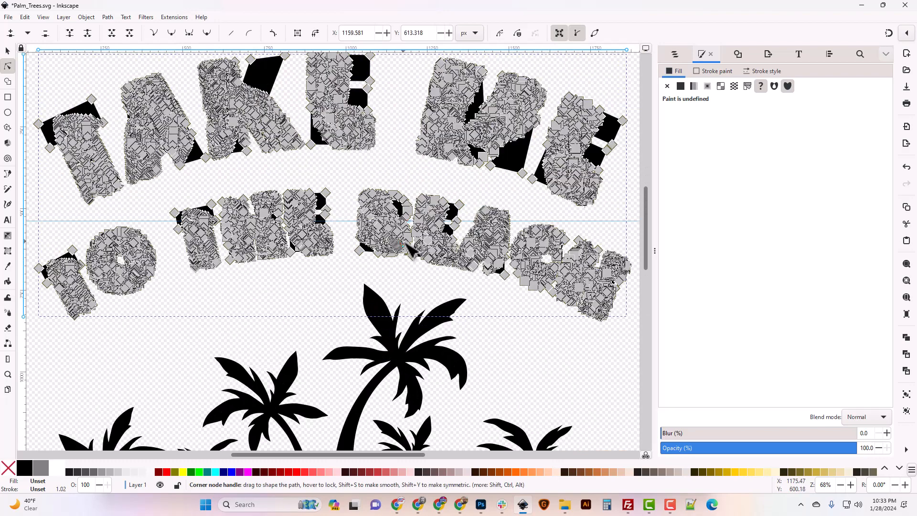
left_click(8, 51)
scroll(264, 268, "down", 2)
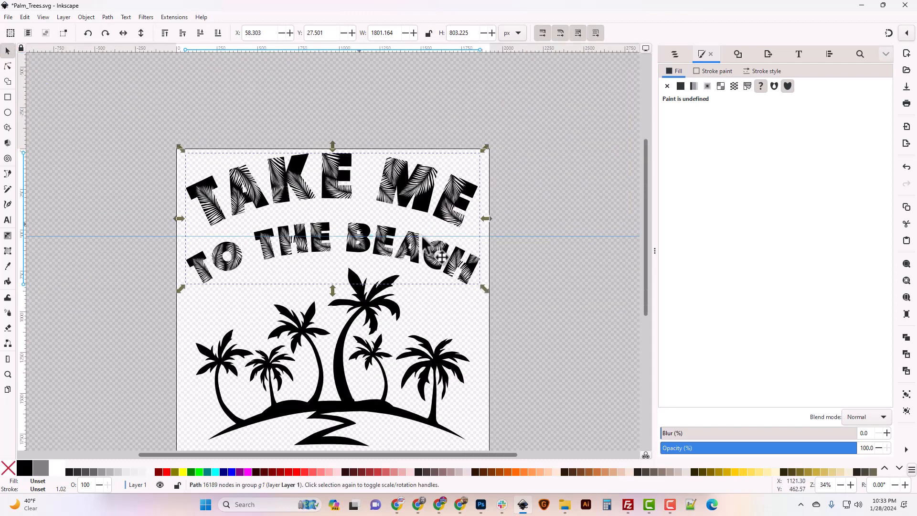
Step: Remove the horizontal guide that crosses the lettering by returning it to the ruler
left_click(524, 233)
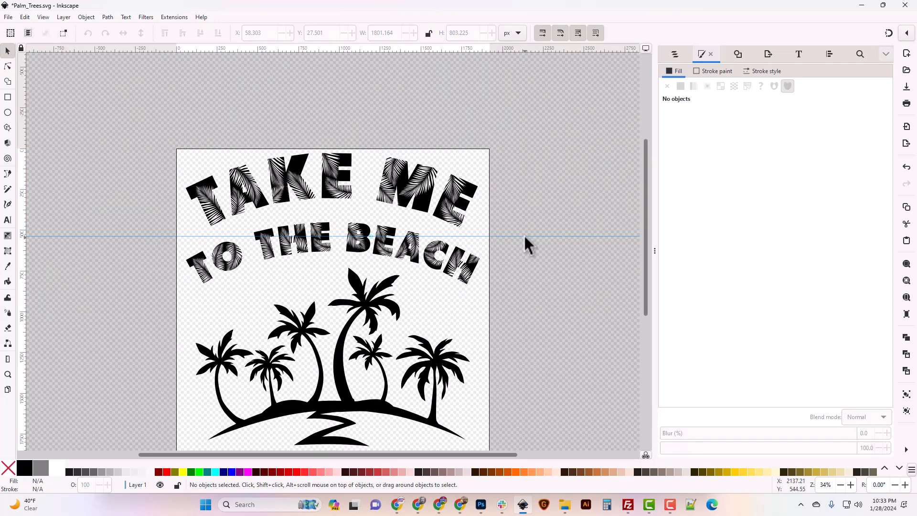
left_click_drag(517, 235, 479, 52)
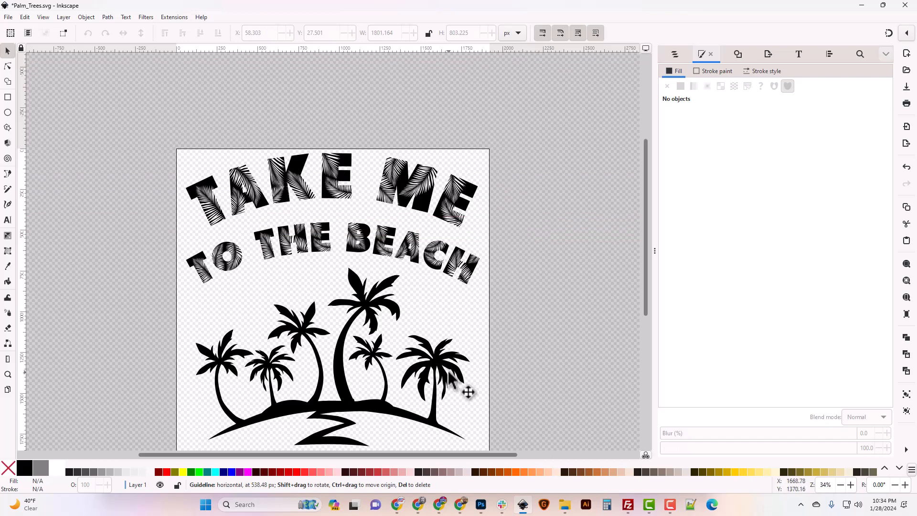
scroll(458, 382, "down", 6)
scroll(435, 363, "up", 8)
scroll(435, 363, "down", 3)
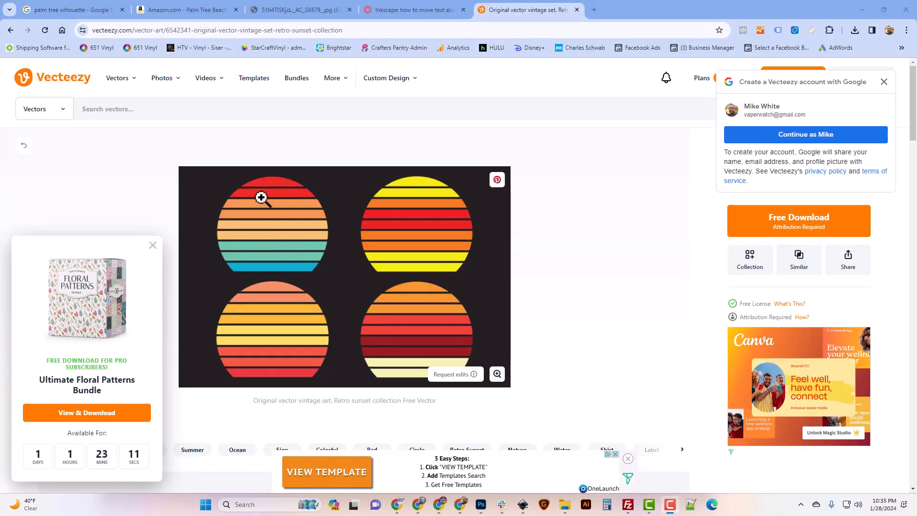
Step: On the Vecteezy retro sunset page, capture a screen snip of the striped sunset that runs from red through orange to teal and blue
left_click(267, 216)
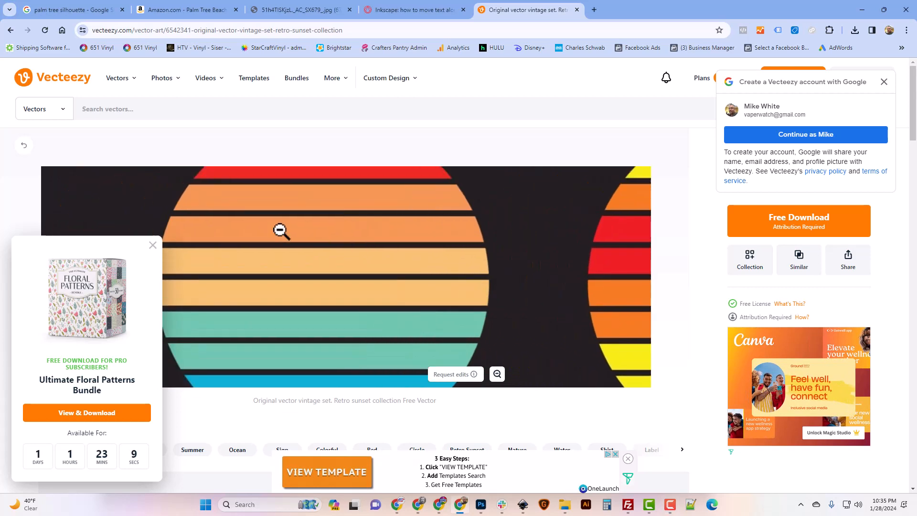
left_click(279, 233)
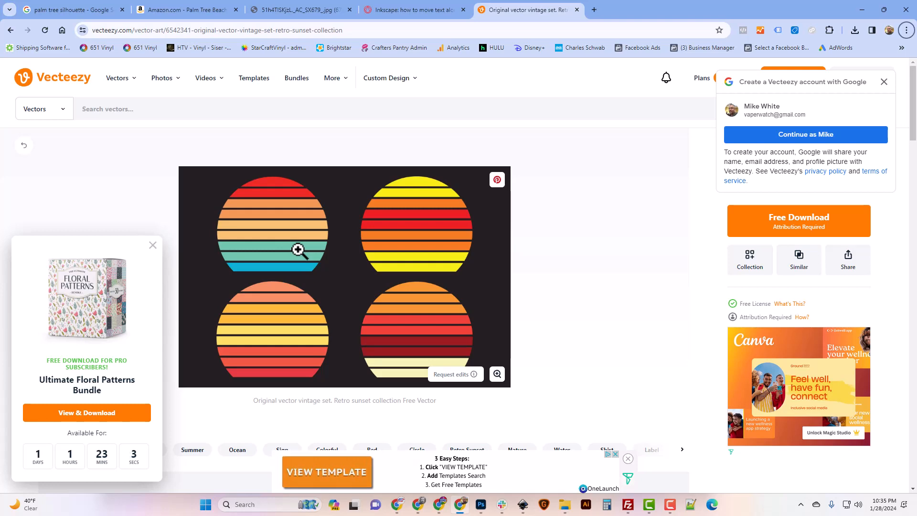
key("shift+super+s")
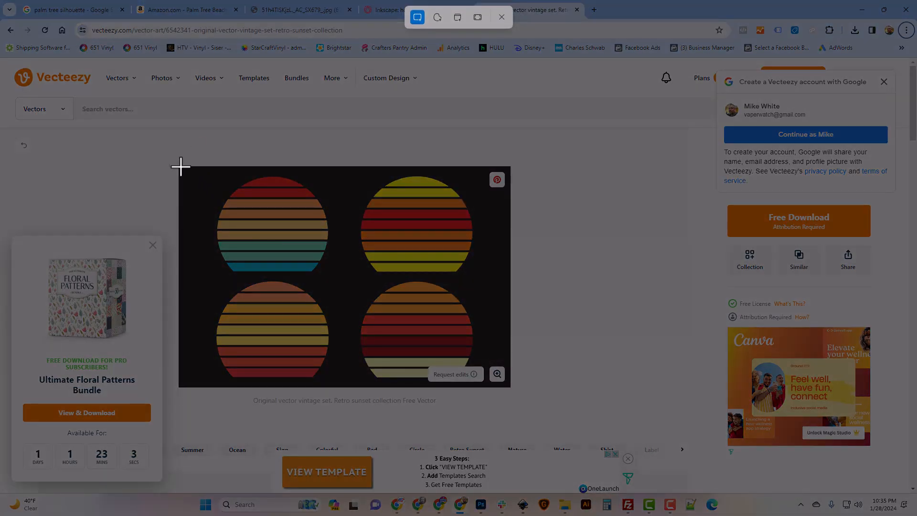
left_click_drag(208, 173, 334, 275)
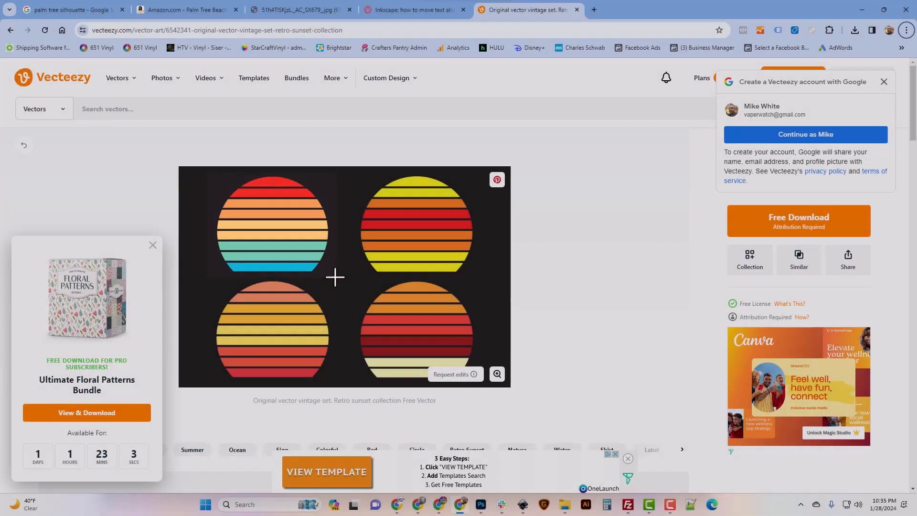
Step: Switch to Inkscape, paste the sunset snip left of the page, and stretch it to about 909 by 1246 px
left_click(522, 505)
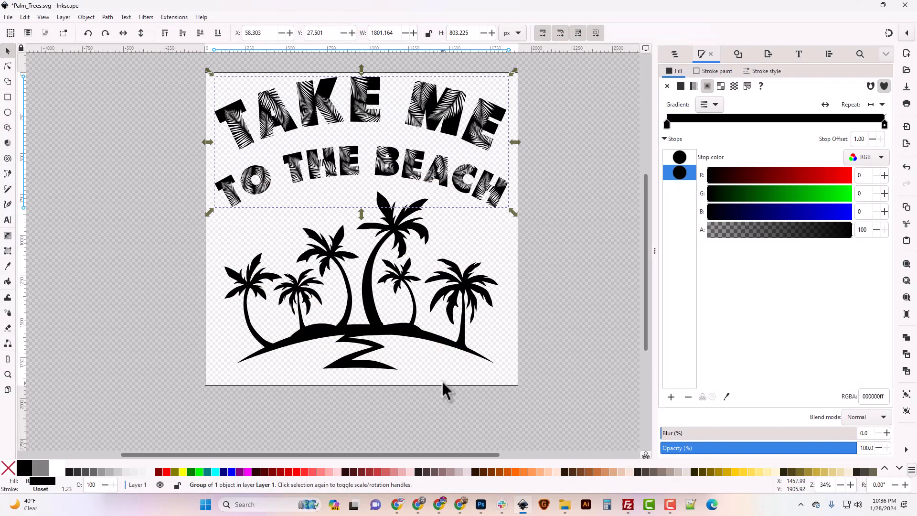
key("ctrl+v")
mouse_move(451, 381)
left_mouse_down()
mouse_move(214, 329)
mouse_move(76, 130)
left_mouse_up()
left_click_drag(120, 160, 209, 313)
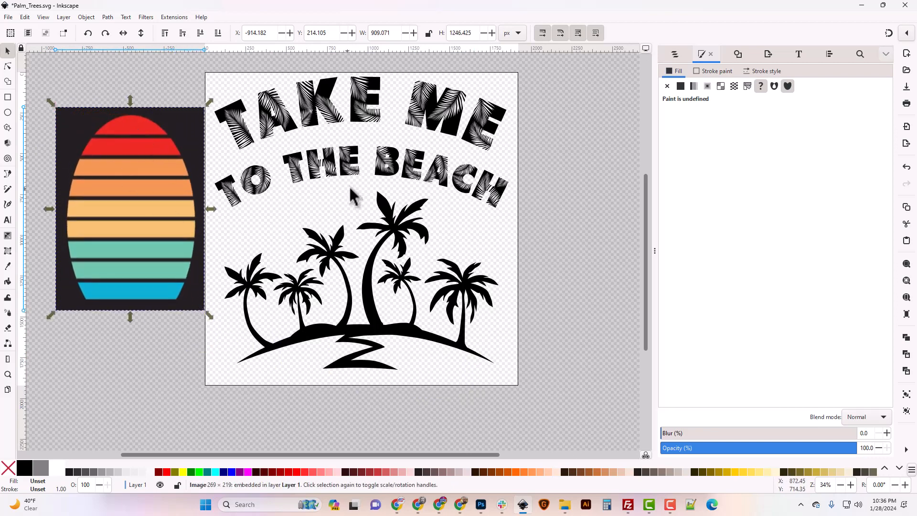
Step: Give the lettering group a linear gradient fill and set its first stop to the sunset's red, ed2a24ff
left_click(415, 175)
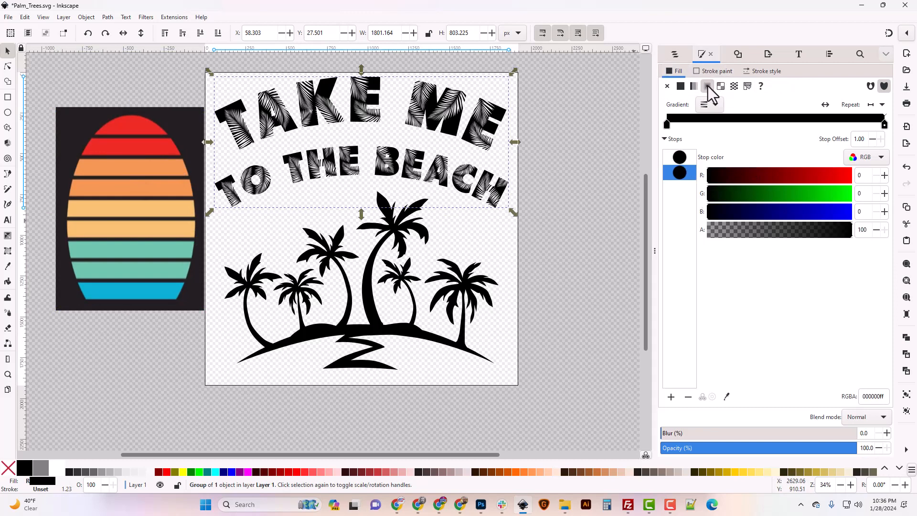
left_click(691, 86)
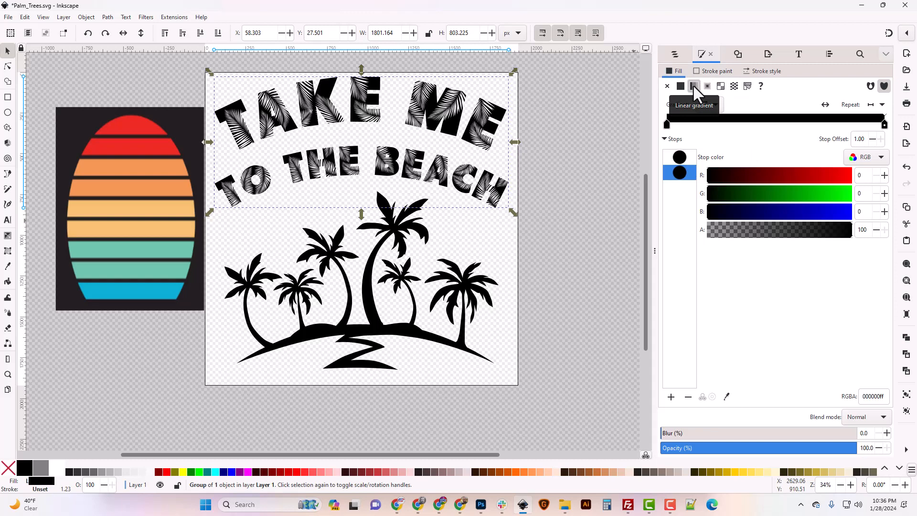
left_click(680, 157)
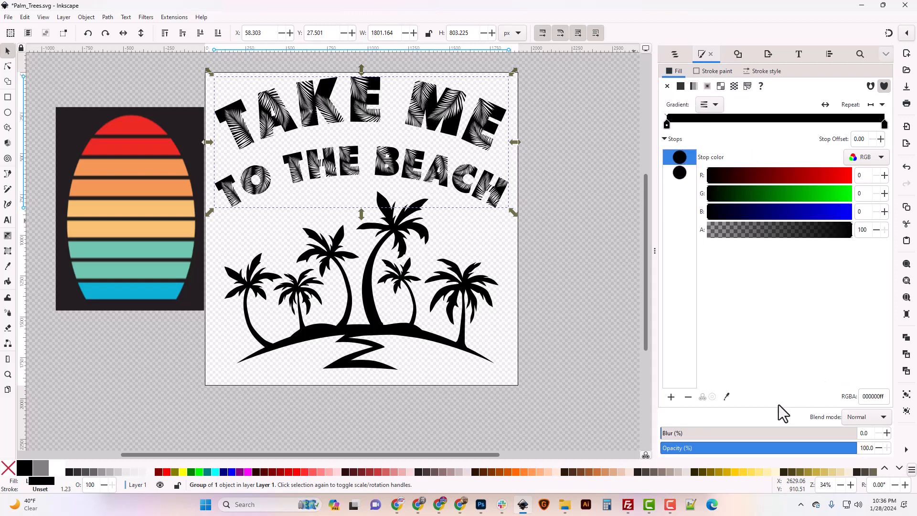
left_click(727, 396)
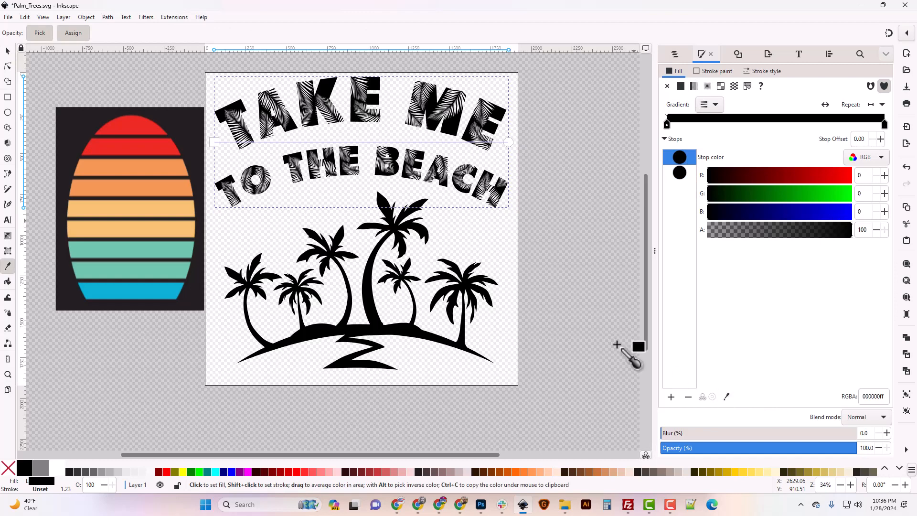
left_click(144, 141)
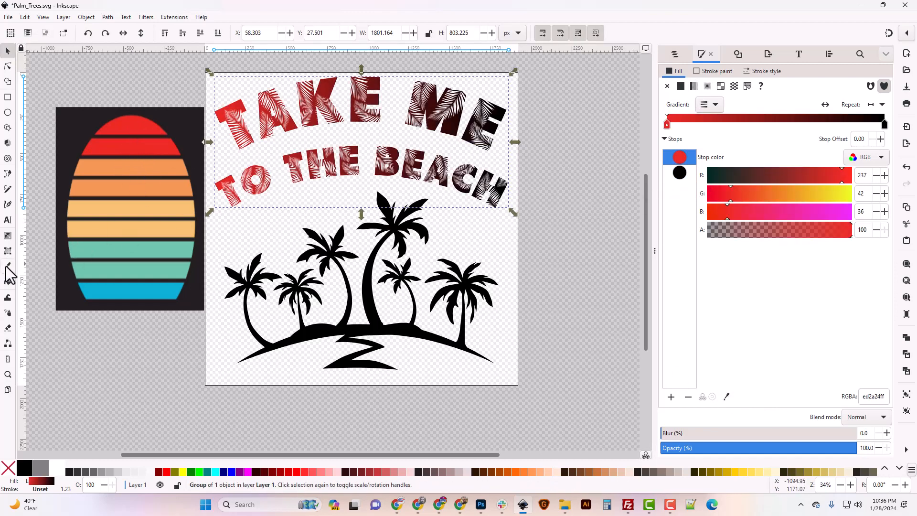
Step: Reorient the lettering's gradient vertically, starting at the lettering's top edge and ending below the palm island, near the page's lower edge
left_click(8, 235)
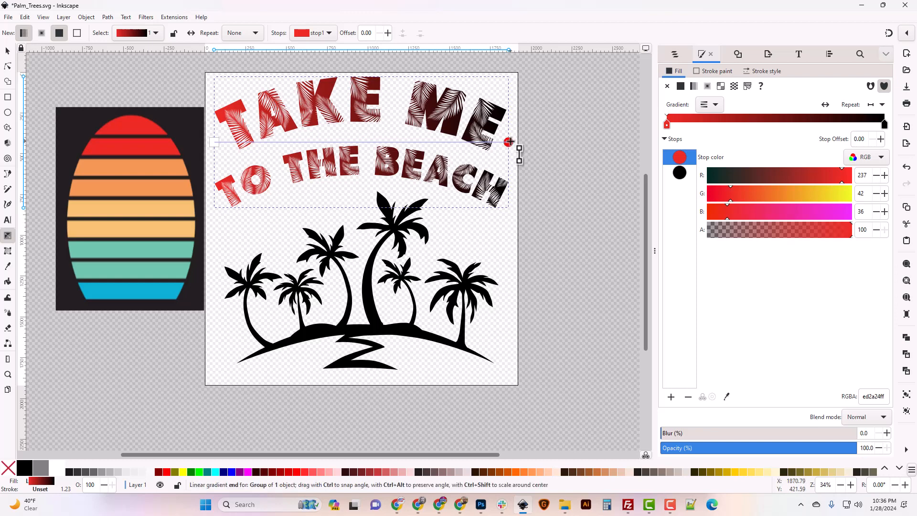
left_click_drag(509, 142, 319, 258)
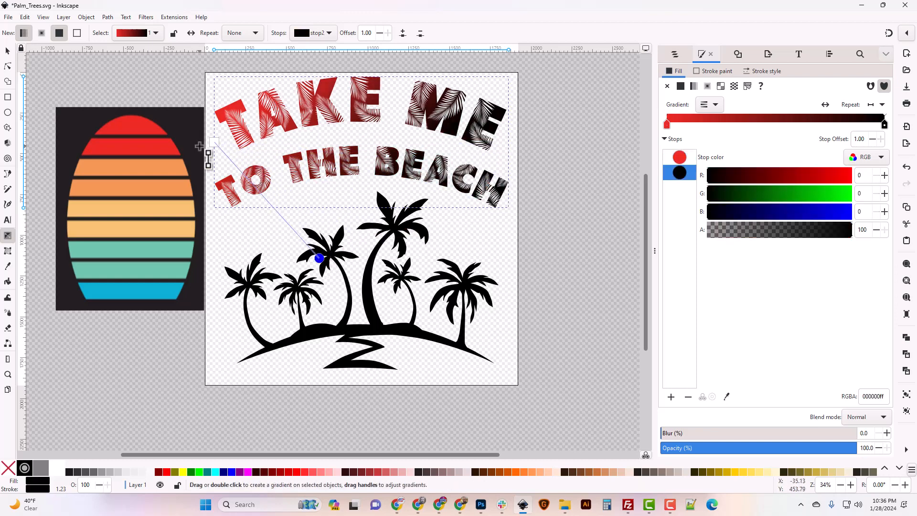
left_click_drag(216, 141, 317, 75)
left_click_drag(319, 258, 318, 374)
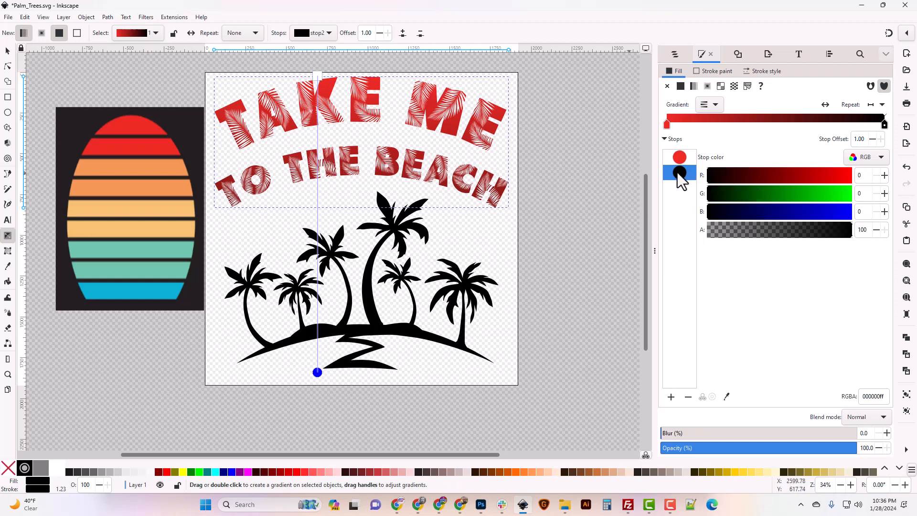
Step: Insert five additional stops into the lettering's gradient, between the red start and the black end
left_click(671, 396)
left_click(671, 397)
left_click(672, 396)
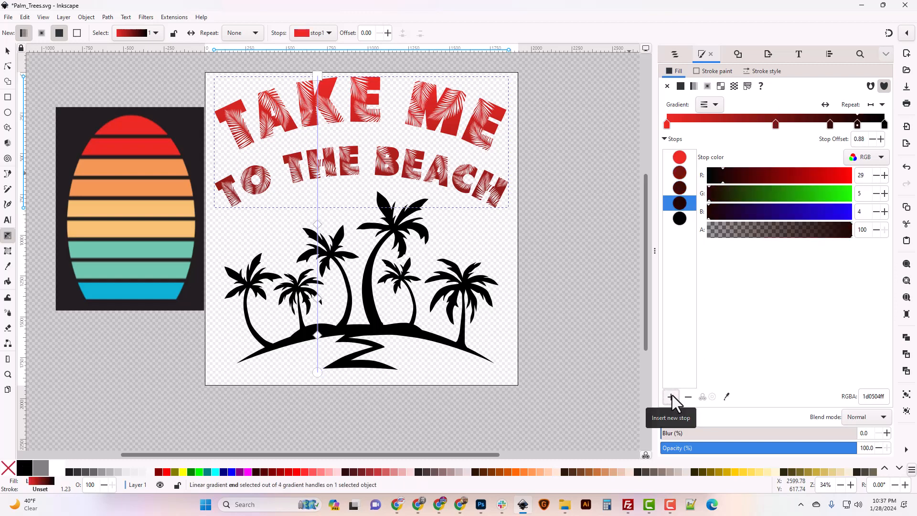
left_click(672, 396)
left_click(672, 397)
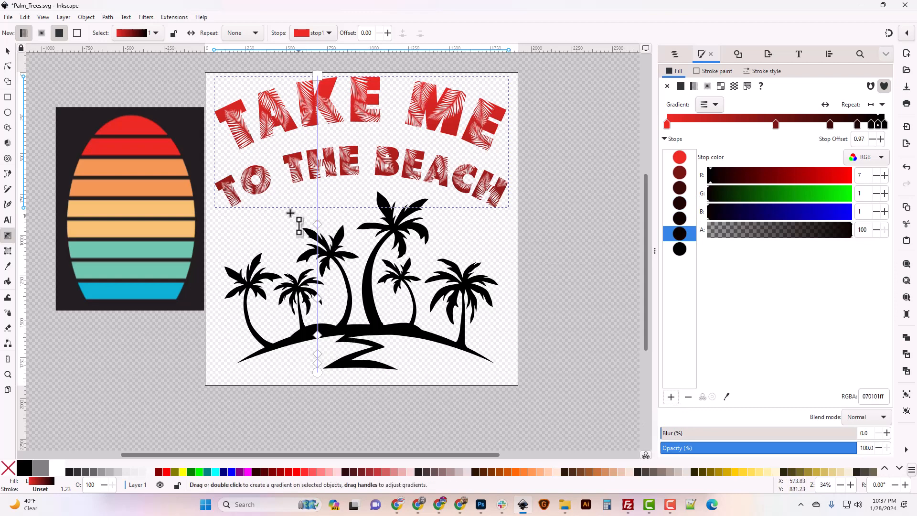
Step: Spread the five intermediate stops down the vertical gradient line, at offsets of about 0.13, 0.30, 0.47, 0.62 and 0.79
left_click_drag(317, 224, 319, 116)
left_click_drag(318, 300, 317, 165)
left_click_drag(317, 336, 318, 214)
left_click_drag(318, 363, 325, 259)
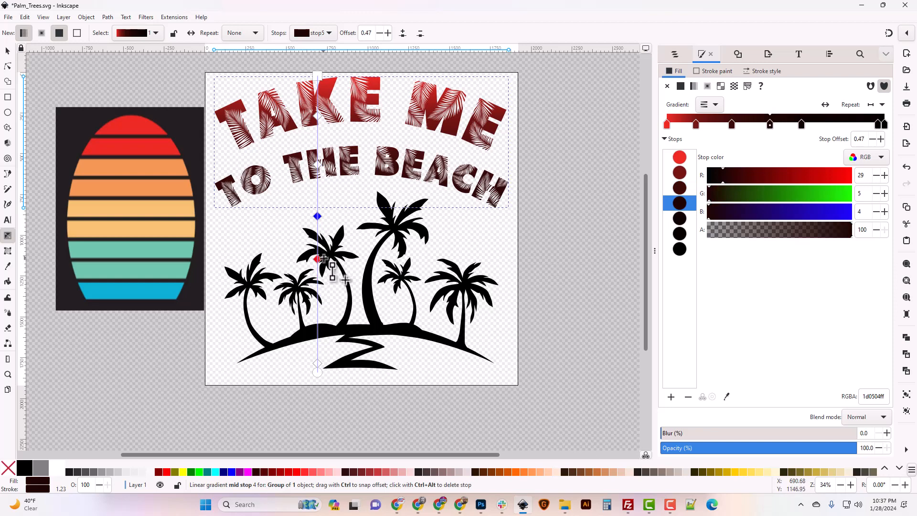
left_click(323, 259)
left_click_drag(317, 362, 317, 311)
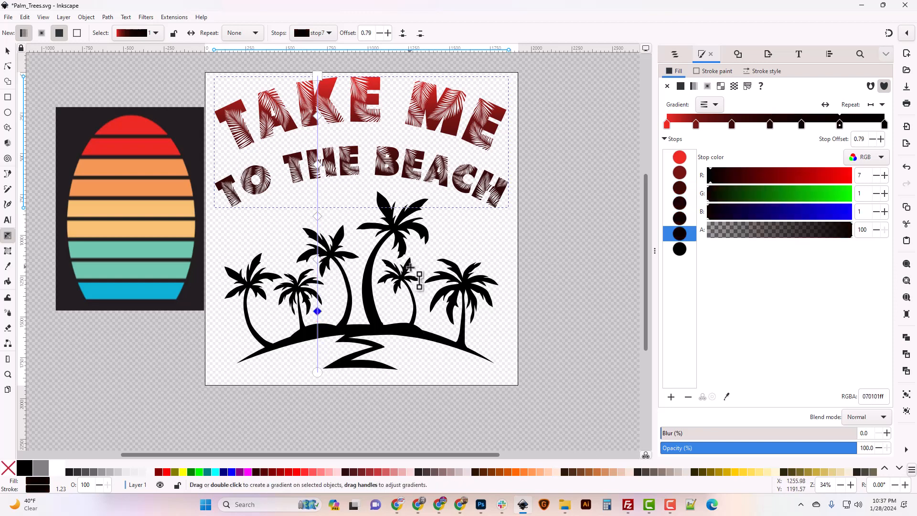
Step: Color the gradient stop at offset 0.13 with the red sampled from the sunset's upper stripe, ed2a24ff
left_click(317, 116)
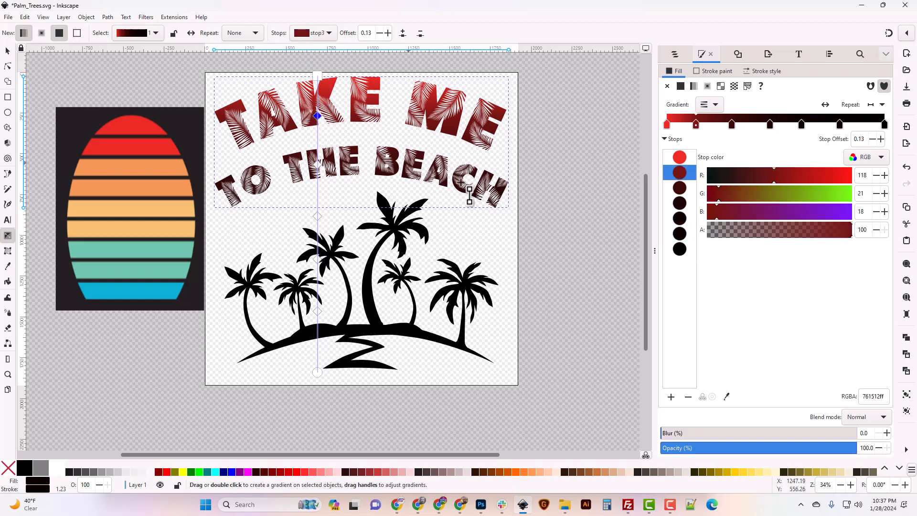
left_click(727, 397)
left_click(145, 133)
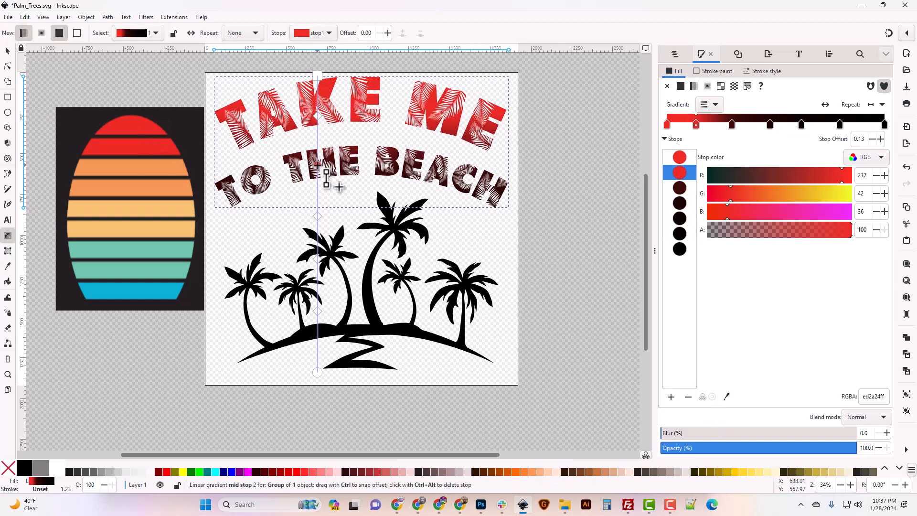
Step: Color the gradient stops at offsets 0.30 and 0.47 with the orange sampled from the sunset, f29754ff
left_click(317, 165)
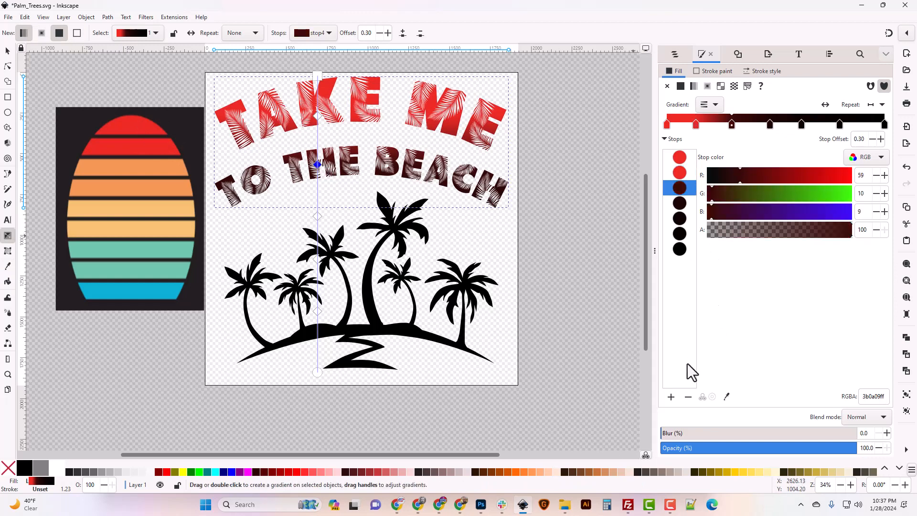
left_click(726, 397)
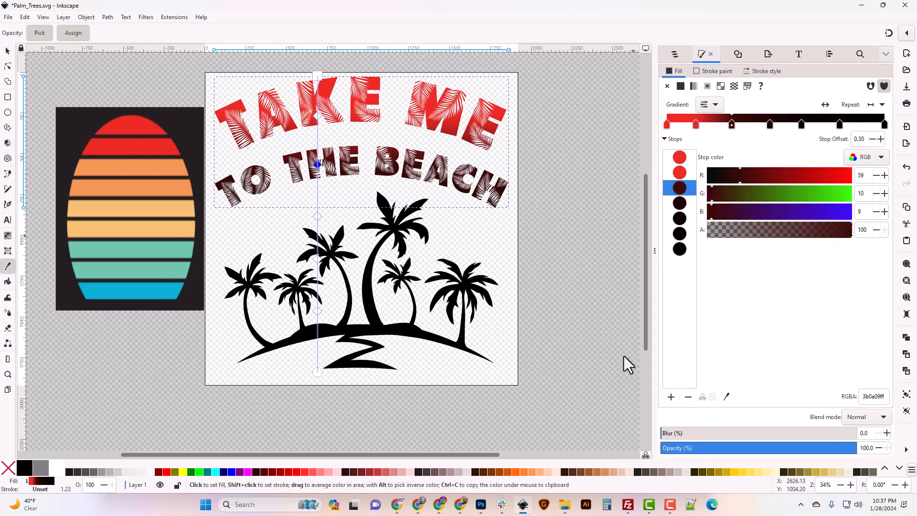
left_click(134, 174)
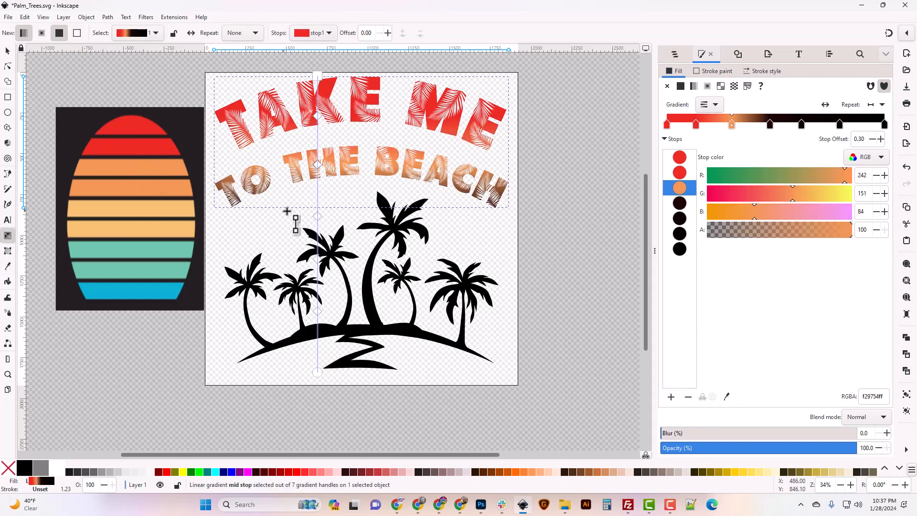
left_click(317, 216)
left_click(726, 396)
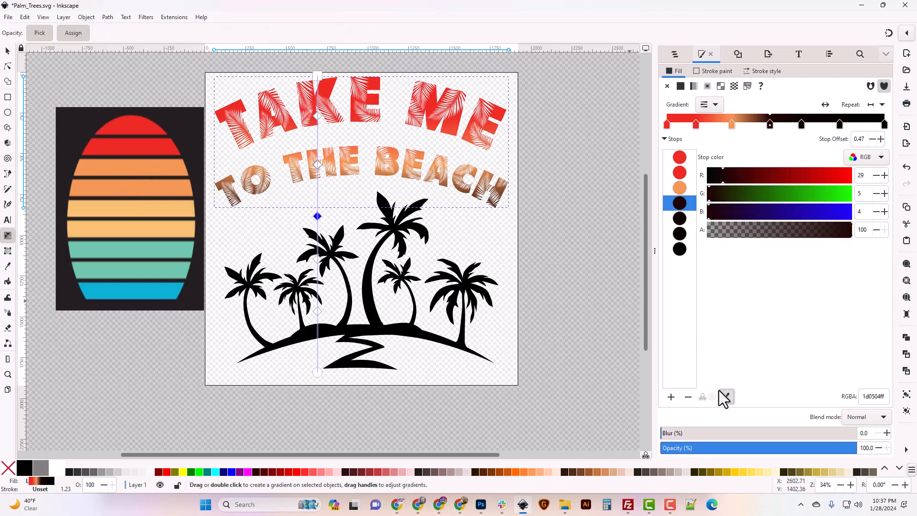
left_click(135, 180)
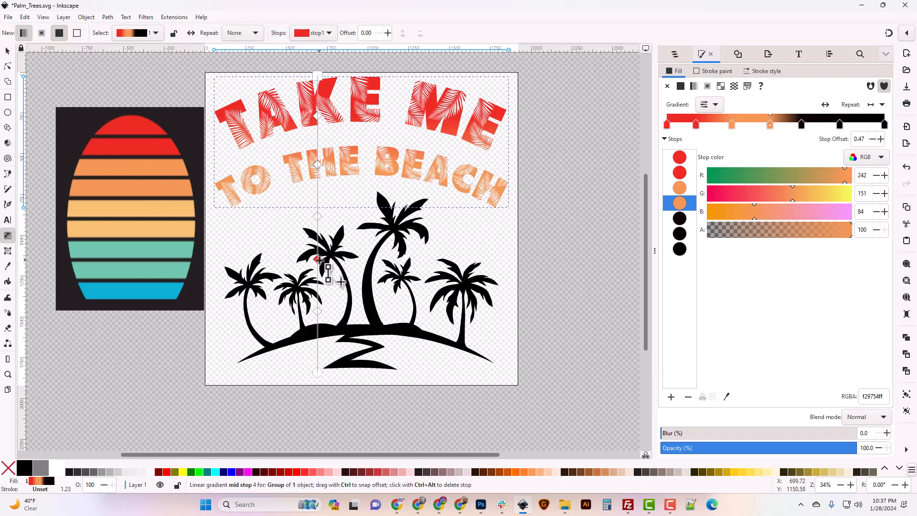
Step: Color the gradient stops at offsets 0.62 and 0.79 with the teal sampled from the sunset, 6ec6adff
left_click(318, 260)
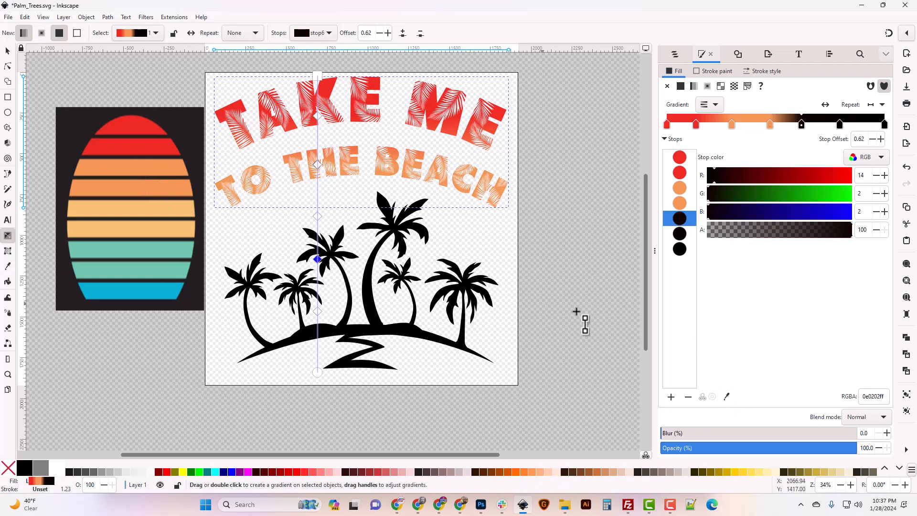
left_click(727, 397)
left_click(154, 251)
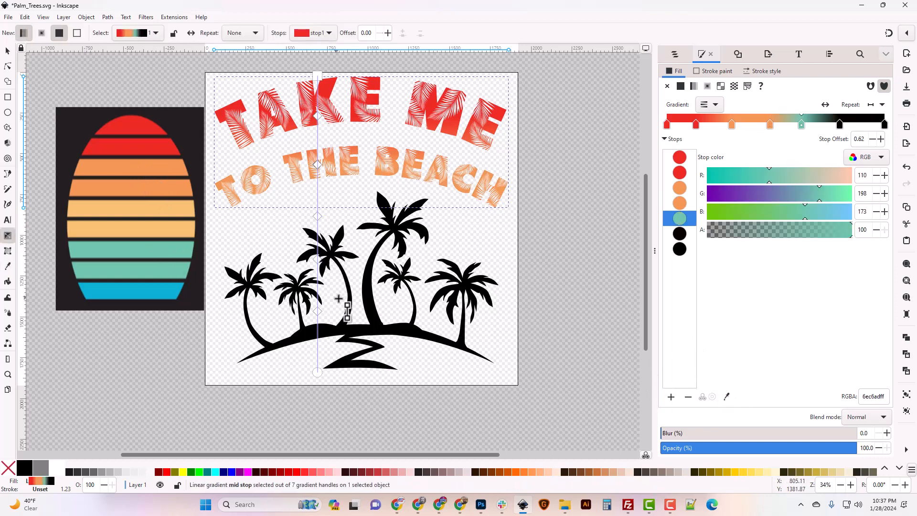
left_click(318, 311)
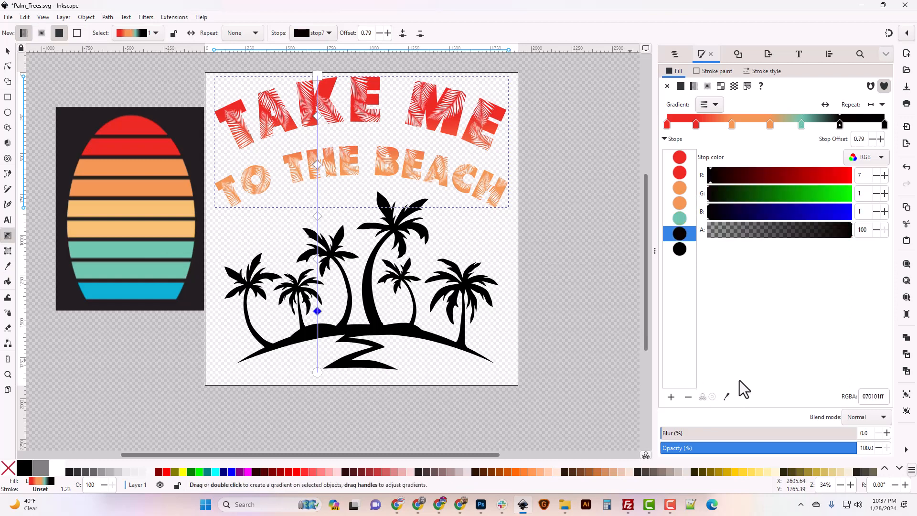
left_click(726, 396)
left_click(157, 272)
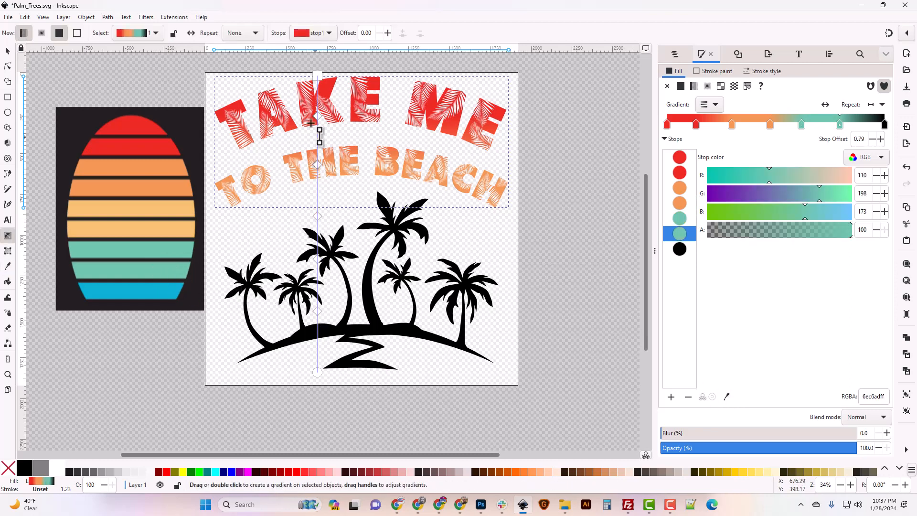
Step: Try compressing the gradient upward, with the second red stop at offset 0.09, the second orange at 0.30 and the second teal at 0.78
left_click_drag(317, 116, 317, 103)
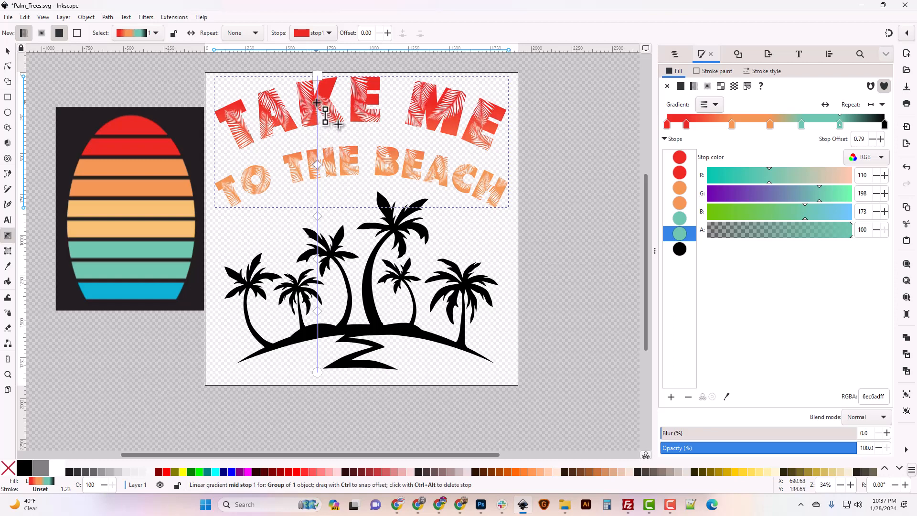
left_click(316, 103)
left_click_drag(317, 165, 318, 126)
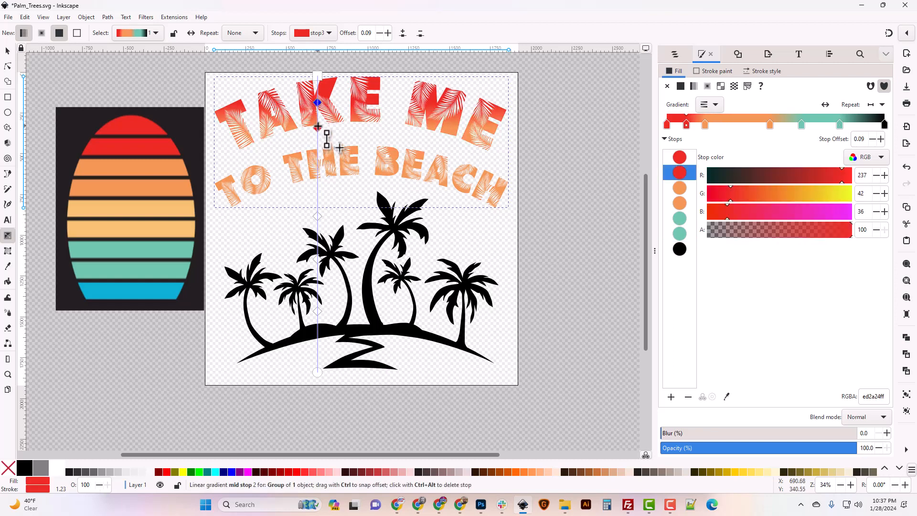
left_click_drag(317, 216, 317, 160)
left_click(317, 164)
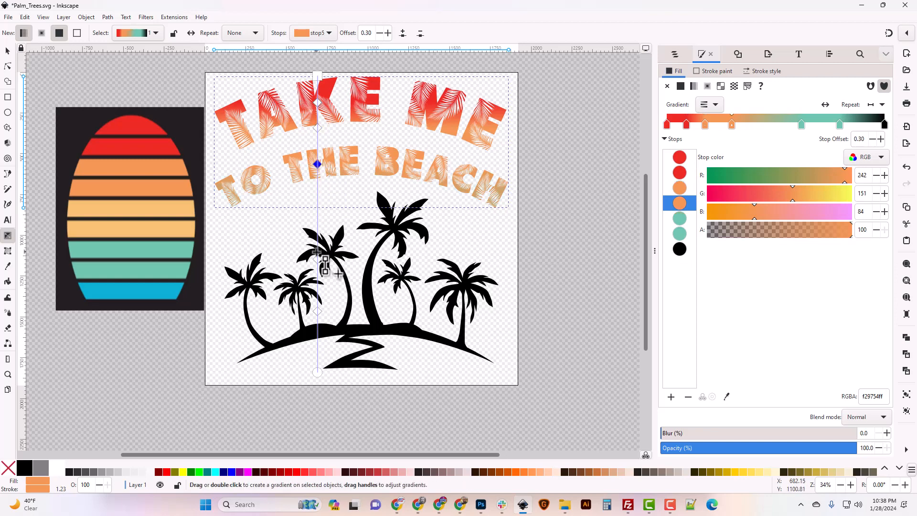
left_click_drag(317, 258, 318, 198)
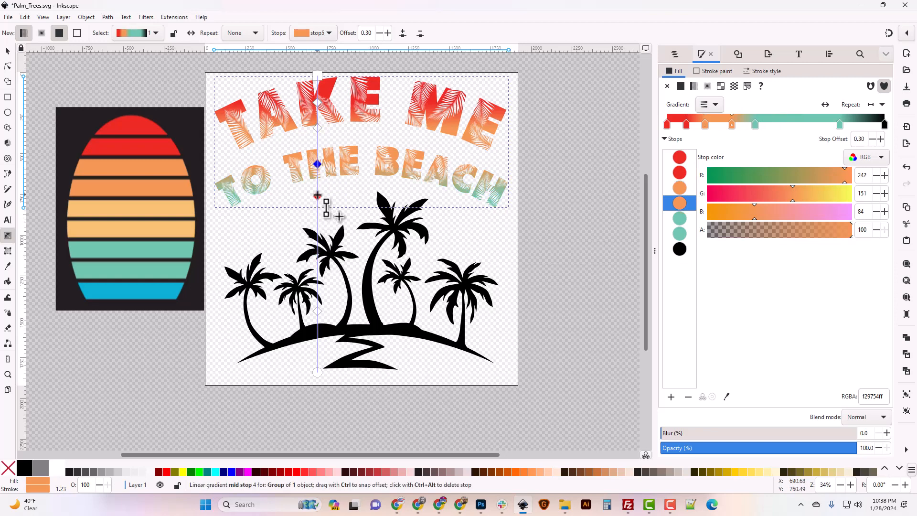
left_click(318, 195)
mouse_move(317, 310)
left_mouse_down()
mouse_move(318, 227)
mouse_move(317, 306)
left_mouse_up()
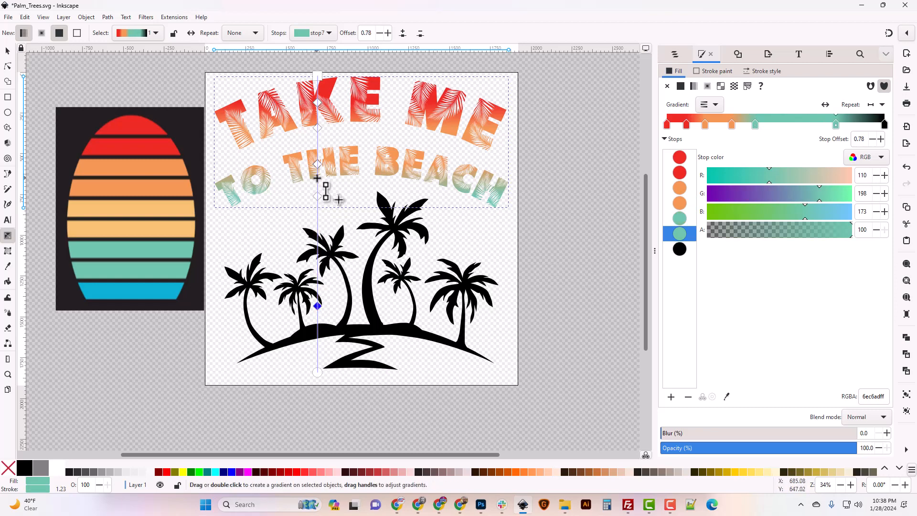
Step: Respace the intermediate stops downward, placing red at about 0.12, the oranges at 0.26 and 0.42, and the teals at 0.57 and 0.75
left_click_drag(318, 196, 317, 252)
left_click(317, 252)
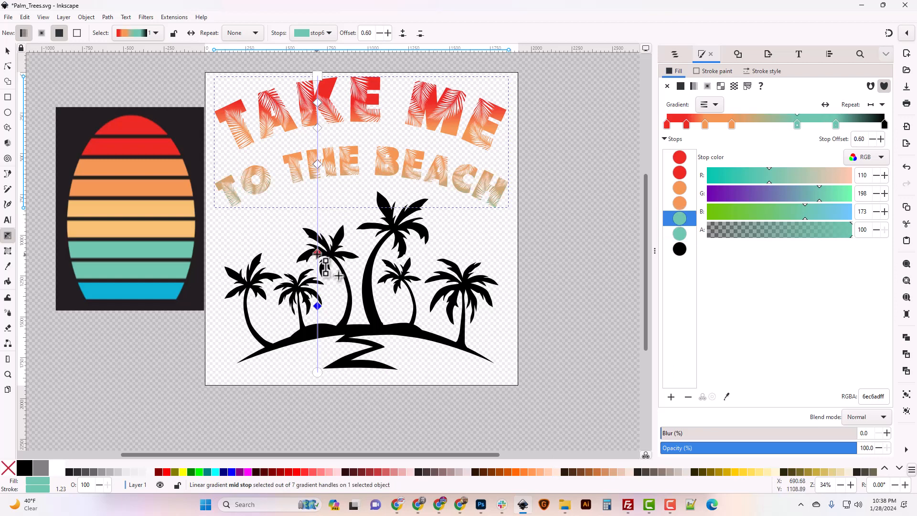
left_click_drag(317, 163, 318, 200)
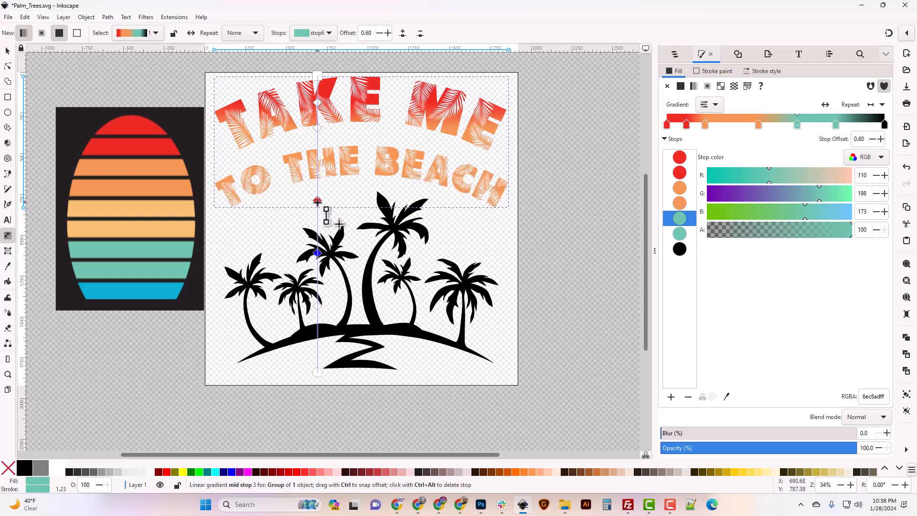
left_click(317, 200)
mouse_move(318, 128)
left_mouse_down()
mouse_move(317, 151)
mouse_move(318, 143)
left_mouse_up()
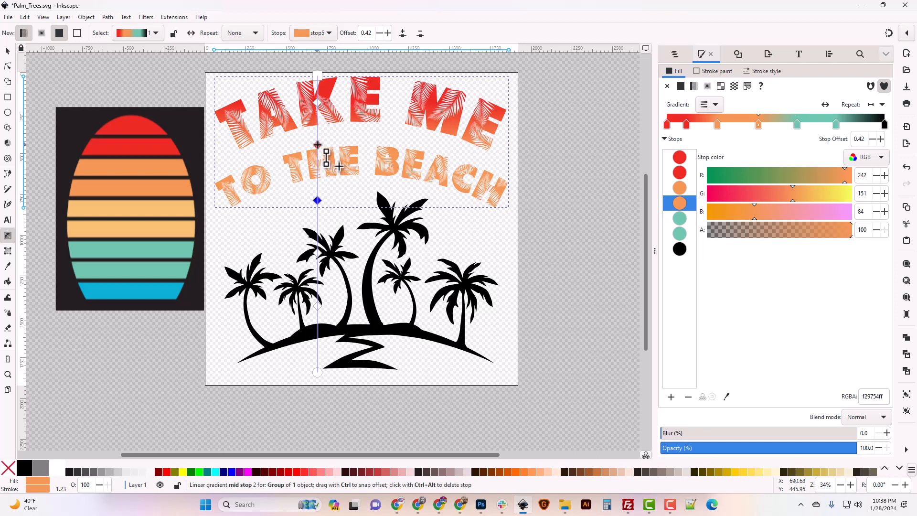
left_click_drag(316, 104, 318, 153)
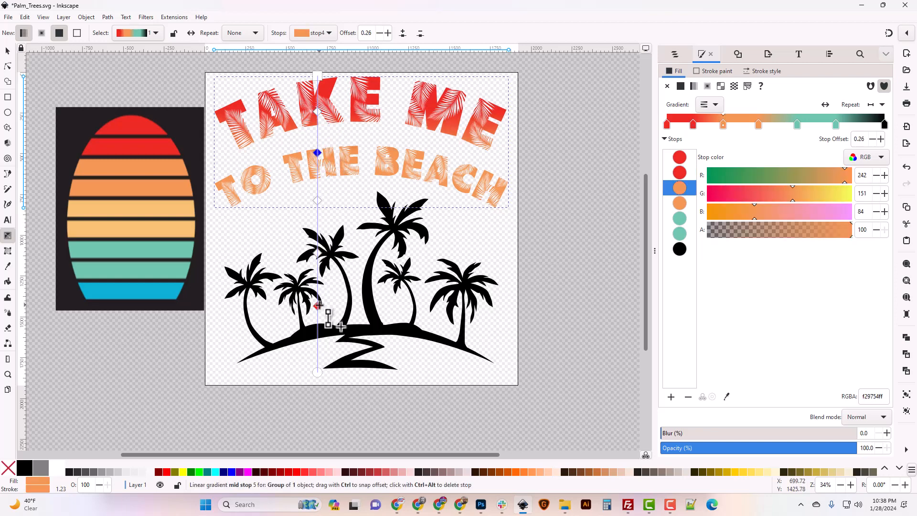
left_click_drag(318, 305, 318, 297)
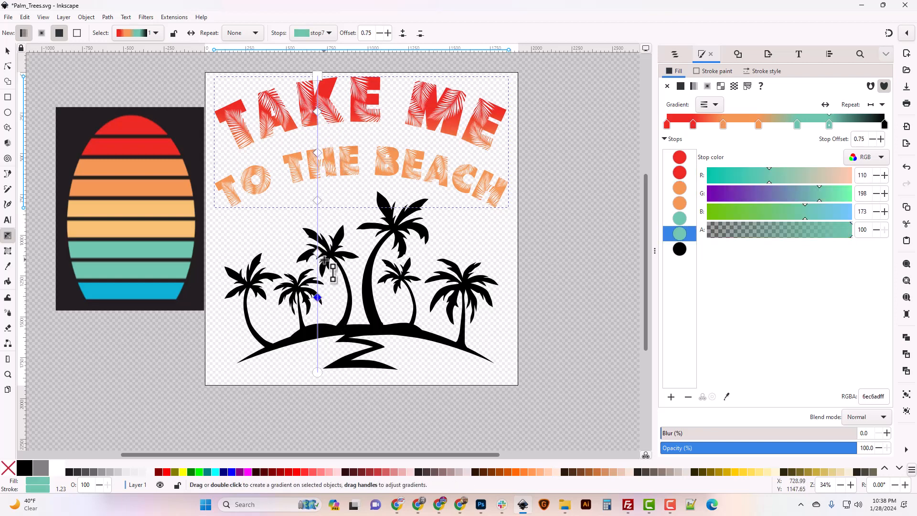
left_click_drag(318, 253, 317, 245)
left_click(317, 245)
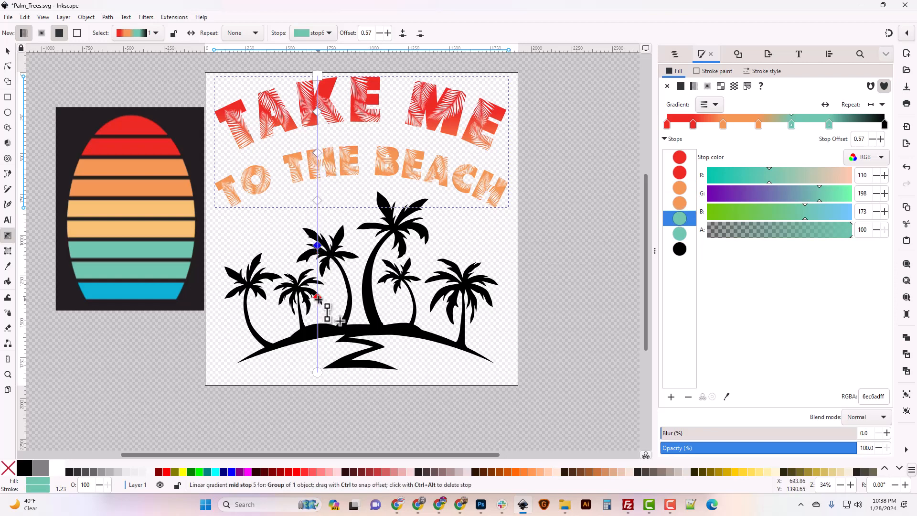
Step: Insert a stop at offset 0.87 between the second teal and the black end, and move the second teal to 0.73
left_click(318, 297)
left_click(671, 397)
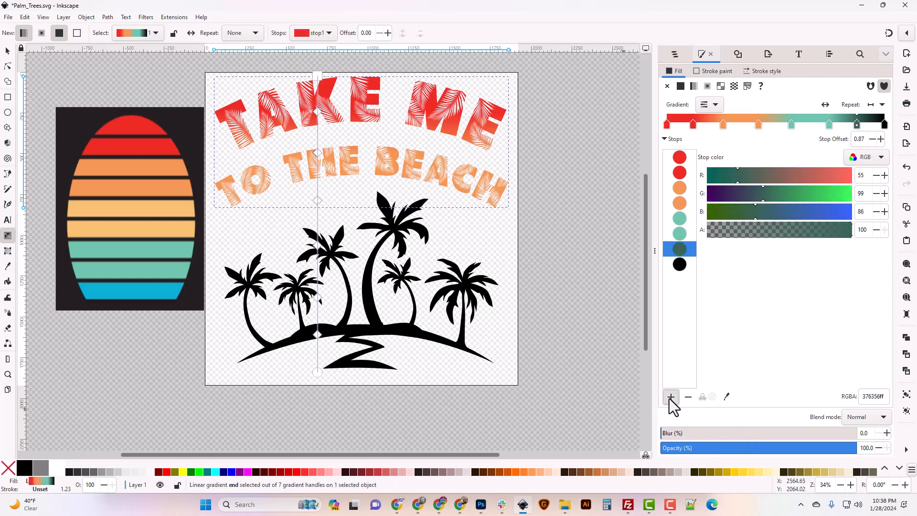
left_click(317, 295)
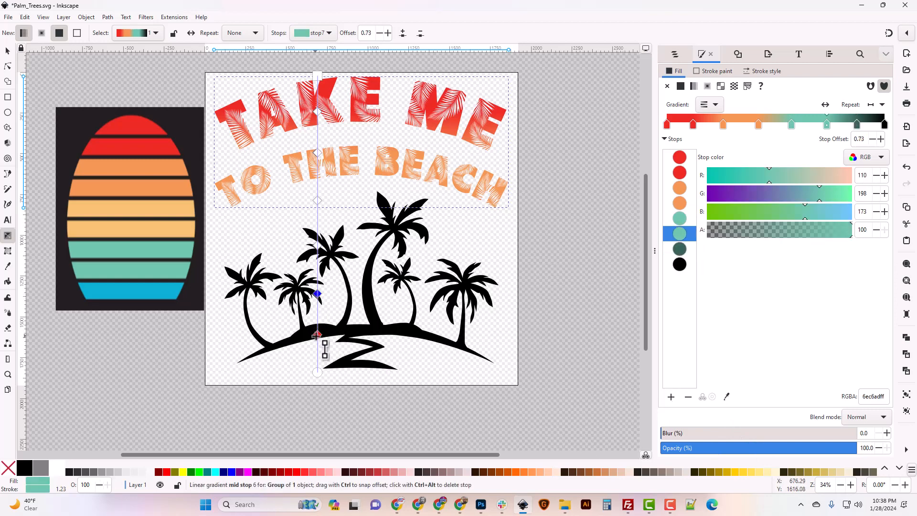
Step: Color the stop at offset 0.87 and the end stop with the blue sampled from the sunset's lowest stripe, 0cb0d3ff
left_click(317, 334)
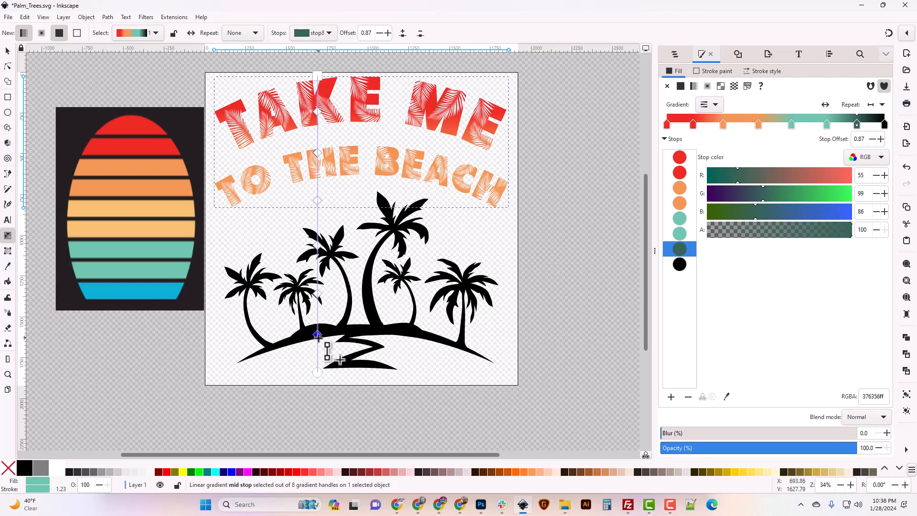
left_click(727, 398)
left_click(174, 294)
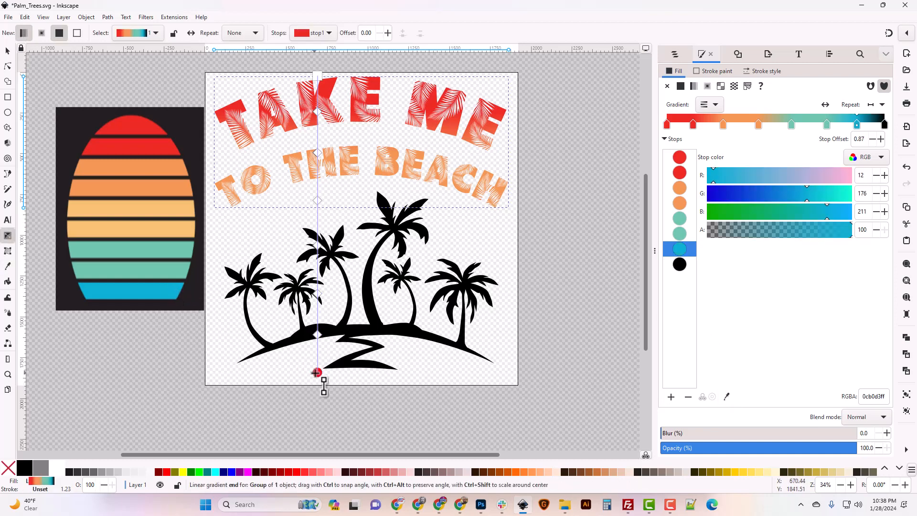
left_click(316, 373)
left_click(725, 397)
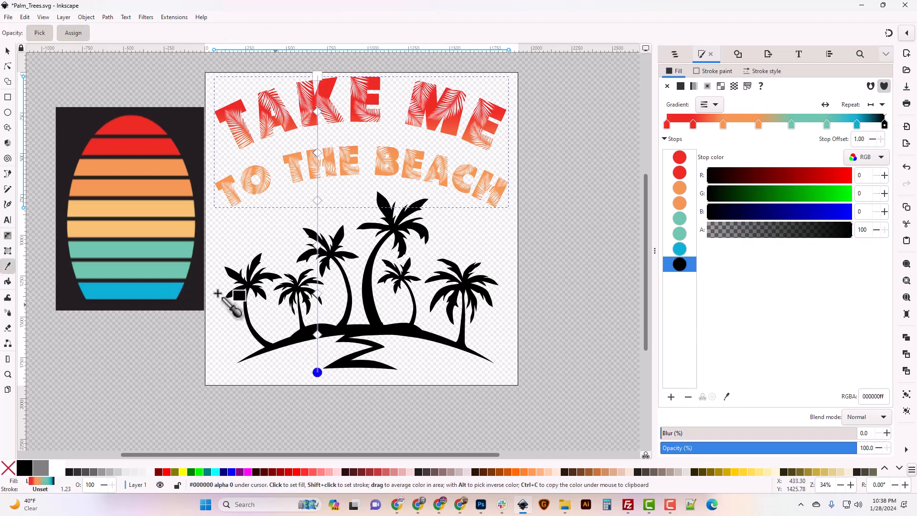
left_click(174, 295)
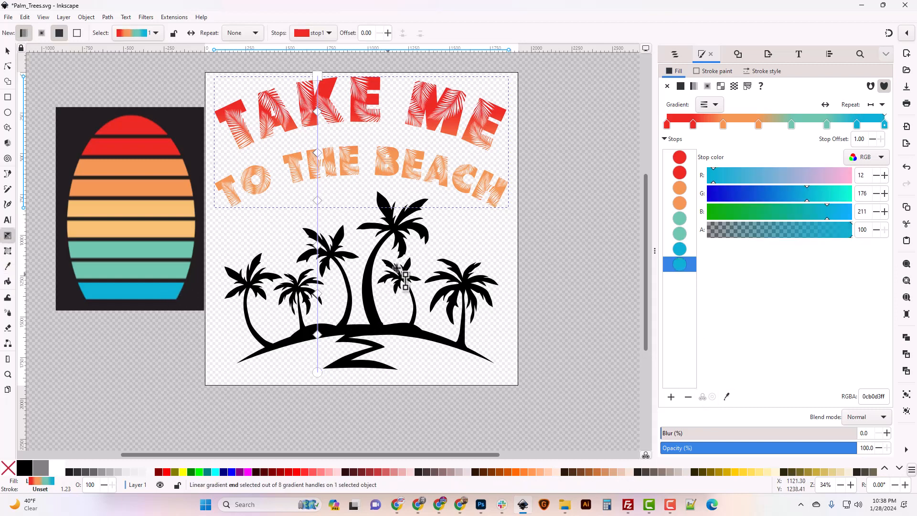
Step: Fill the palm island with the existing gradient named 1, the same one used on the lettering
left_click(6, 49)
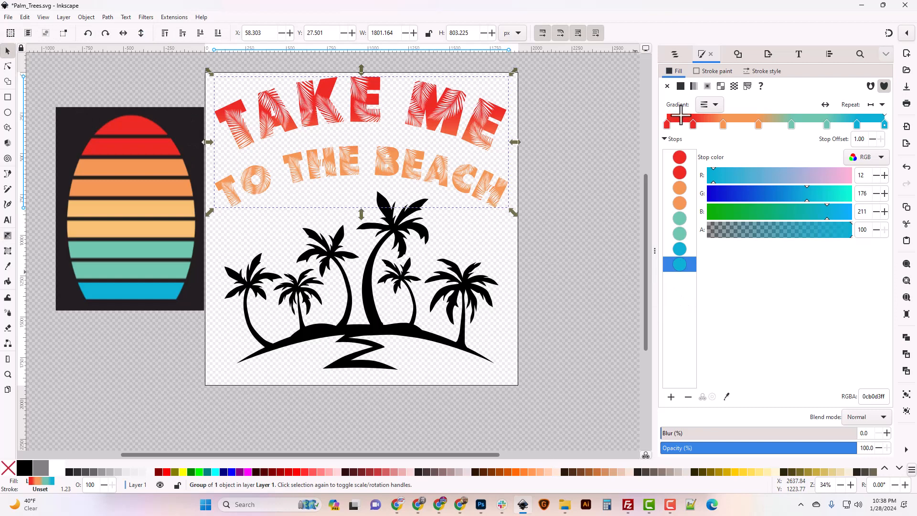
left_click(719, 107)
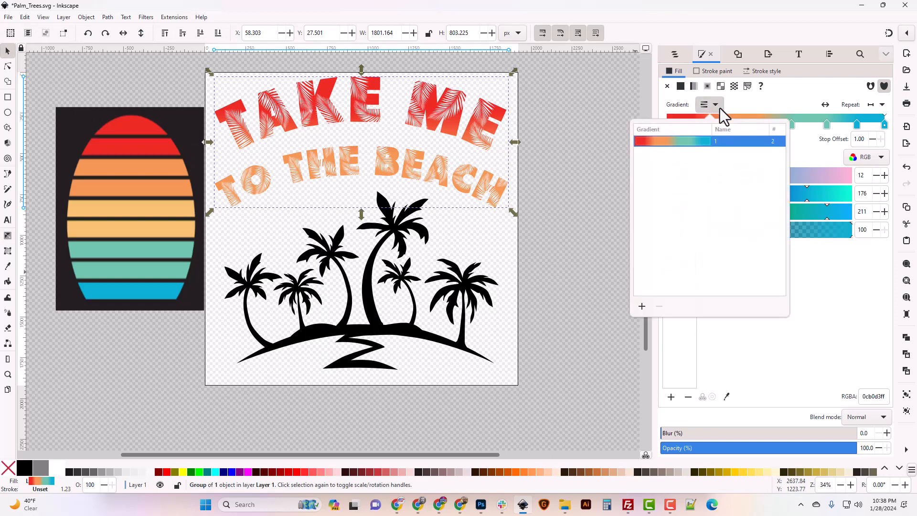
left_click(720, 108)
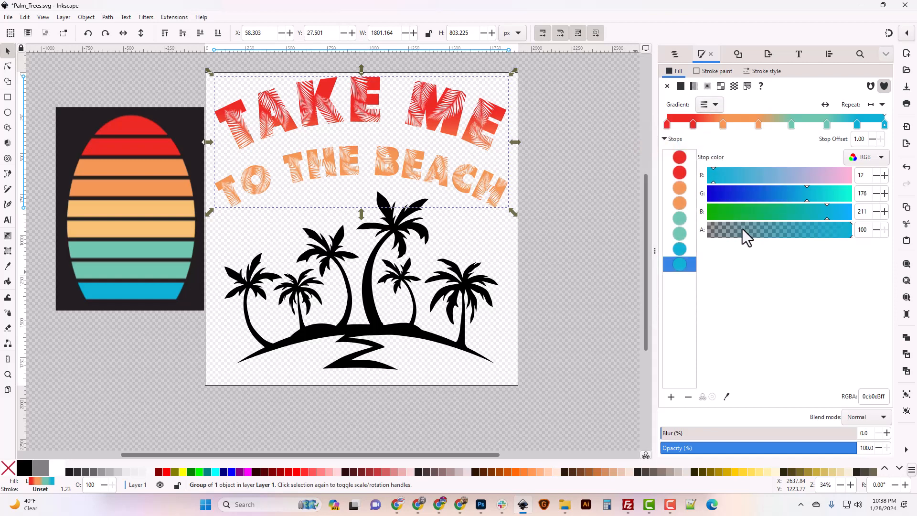
left_click(386, 287)
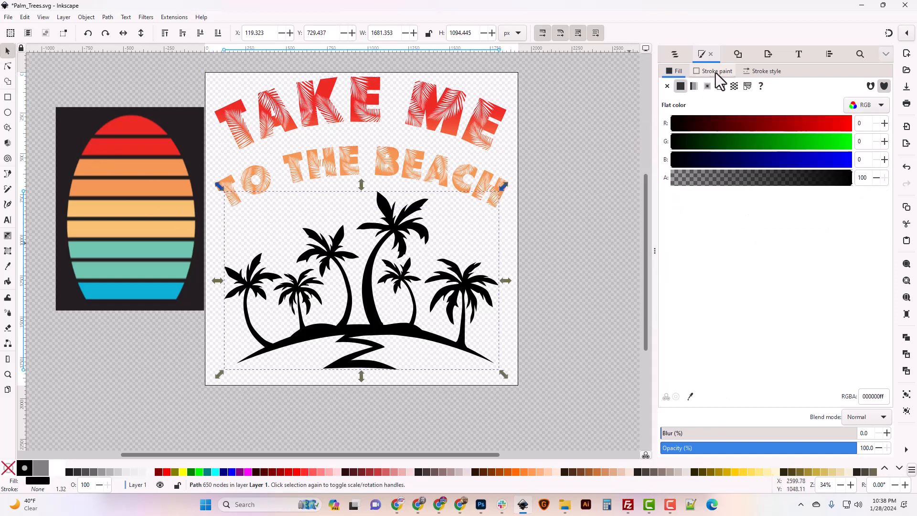
left_click(694, 87)
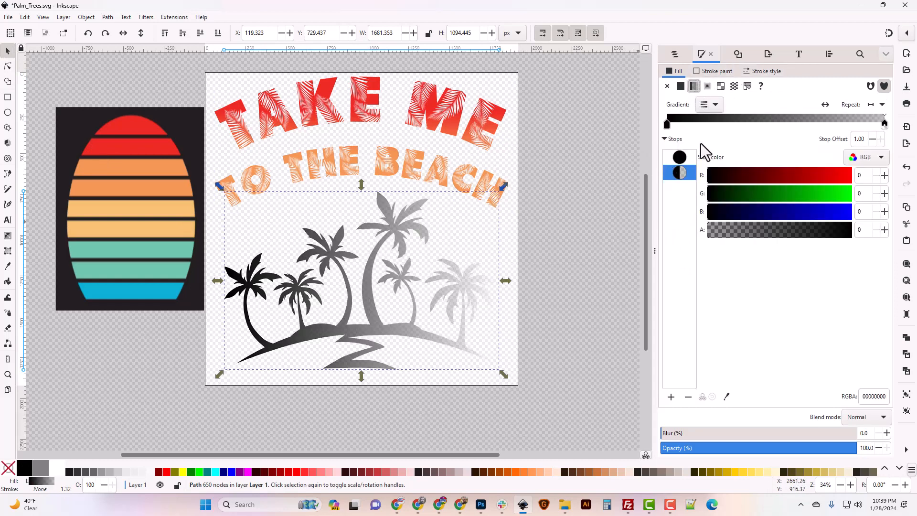
left_click(711, 106)
left_click(683, 148)
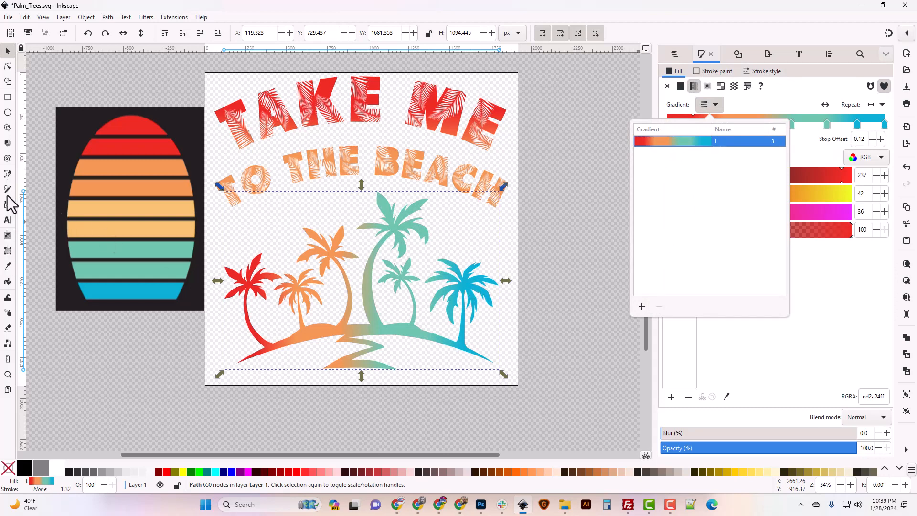
Step: Reorient the palm island's gradient vertically, starting at the top edge of TAKE ME and ending at the island's base
left_click(8, 235)
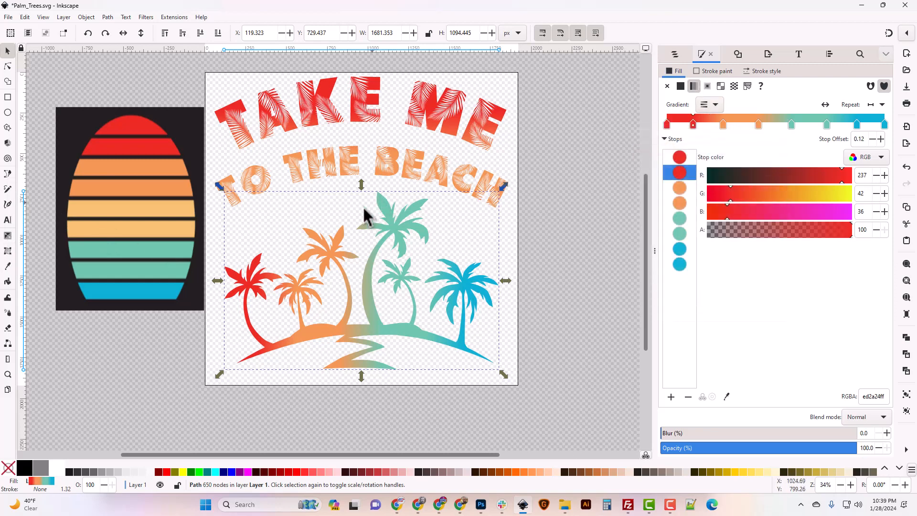
left_click(338, 267)
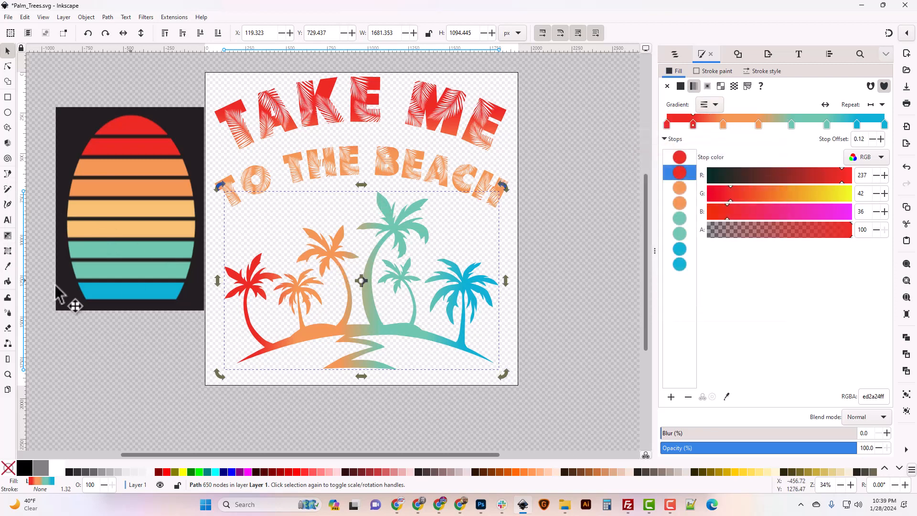
left_click(149, 337)
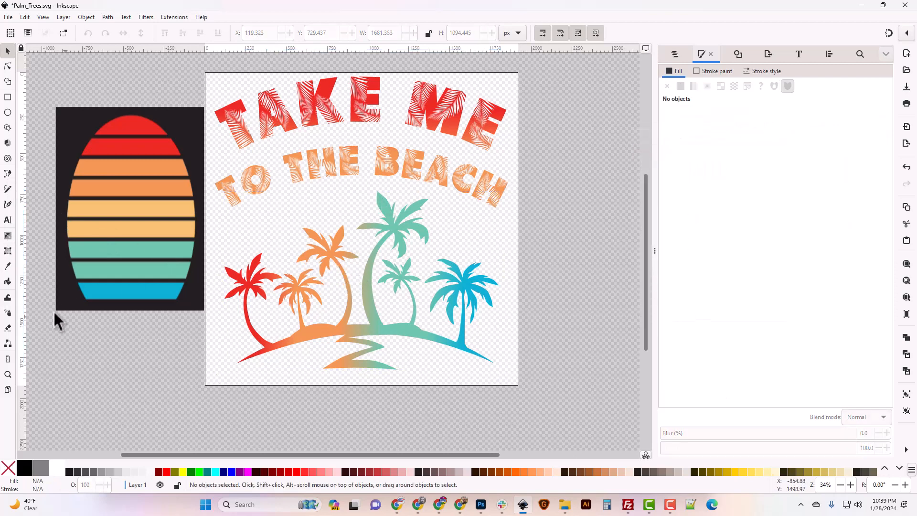
left_click(9, 237)
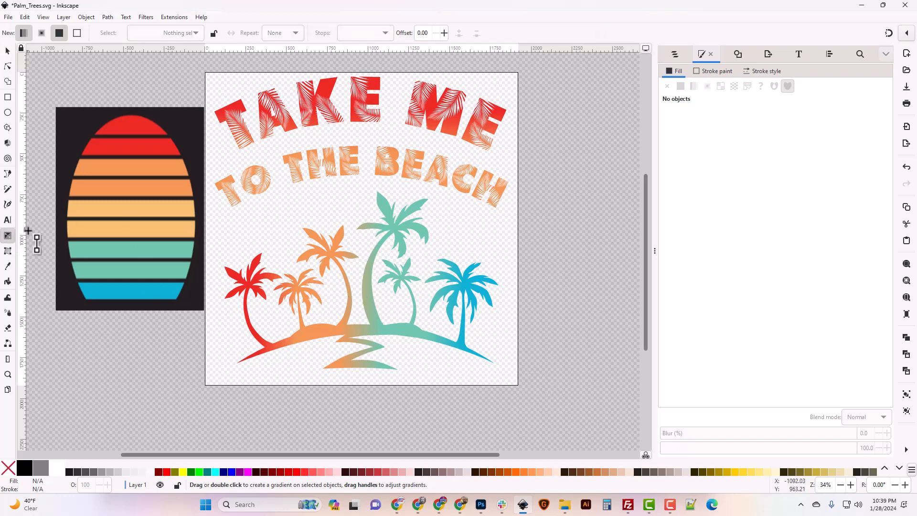
left_click(8, 52)
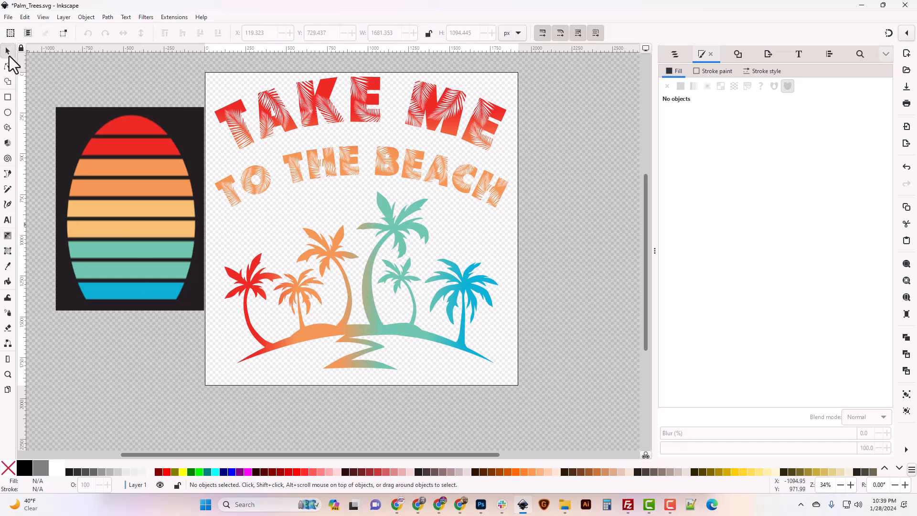
left_click(339, 269)
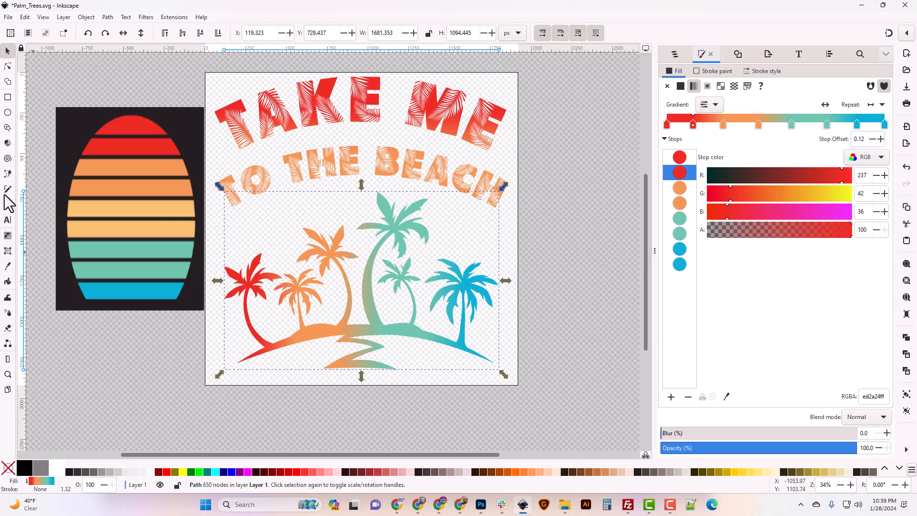
left_click(7, 236)
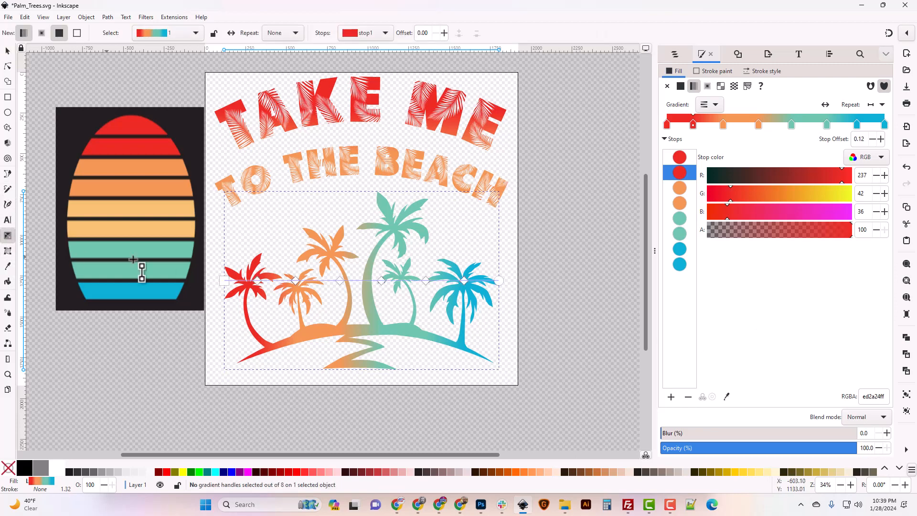
left_click_drag(226, 280, 357, 77)
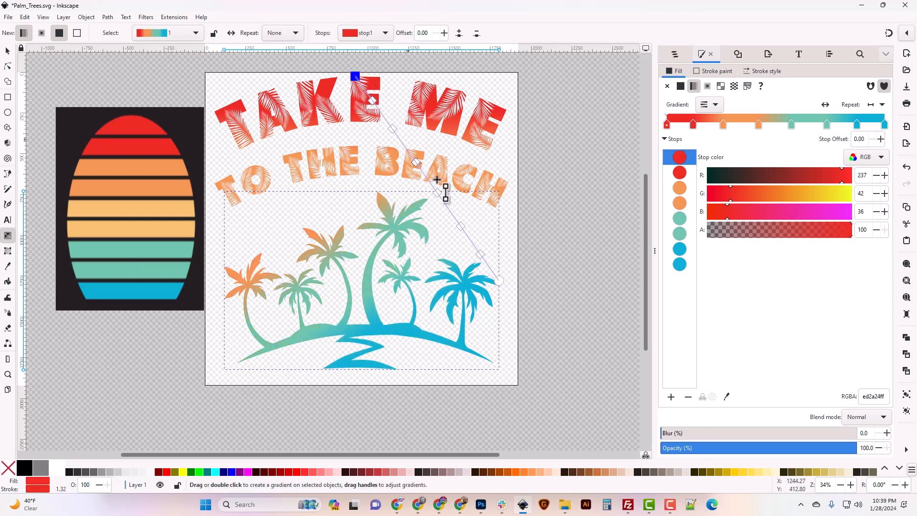
left_click_drag(499, 280, 355, 368)
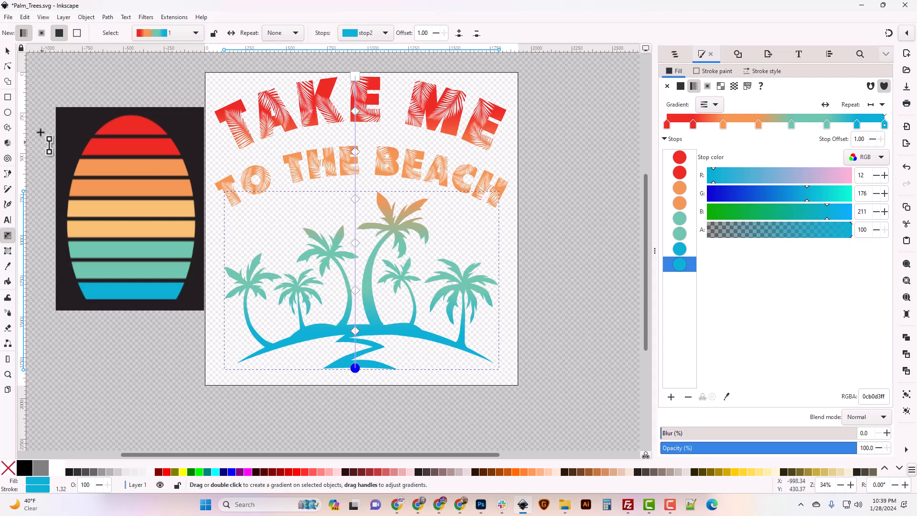
Step: Delete the retro sunset reference image beside the page
left_click(8, 51)
left_click(175, 178)
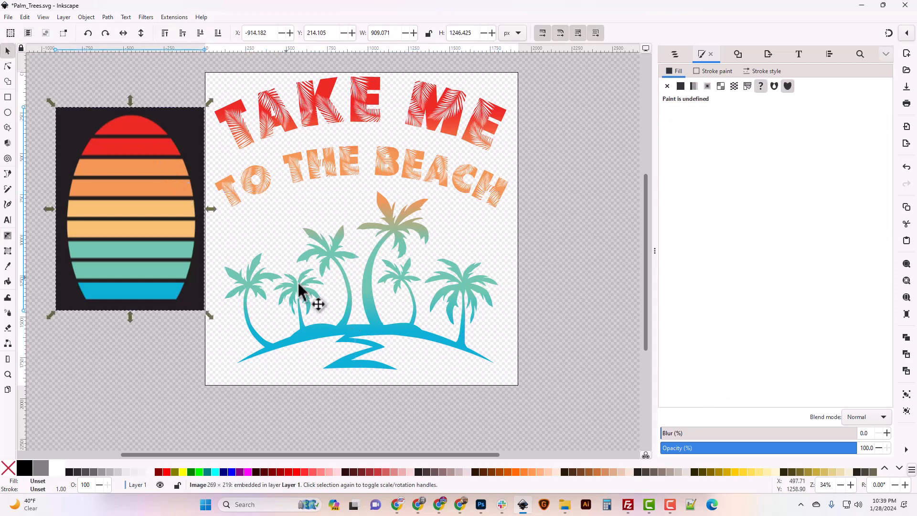
key("Delete")
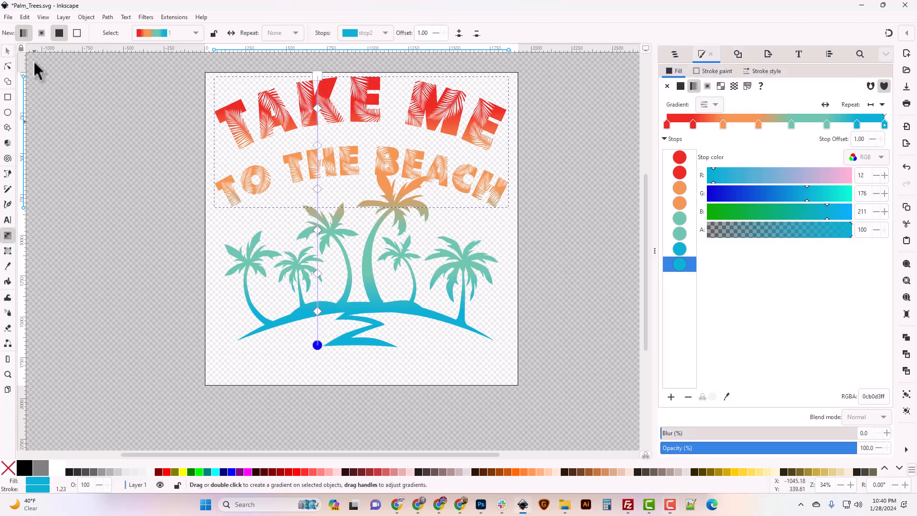
Step: Show the palm island's gradient line and examine how its stops line up with the lettering
key("s")
left_click(368, 250)
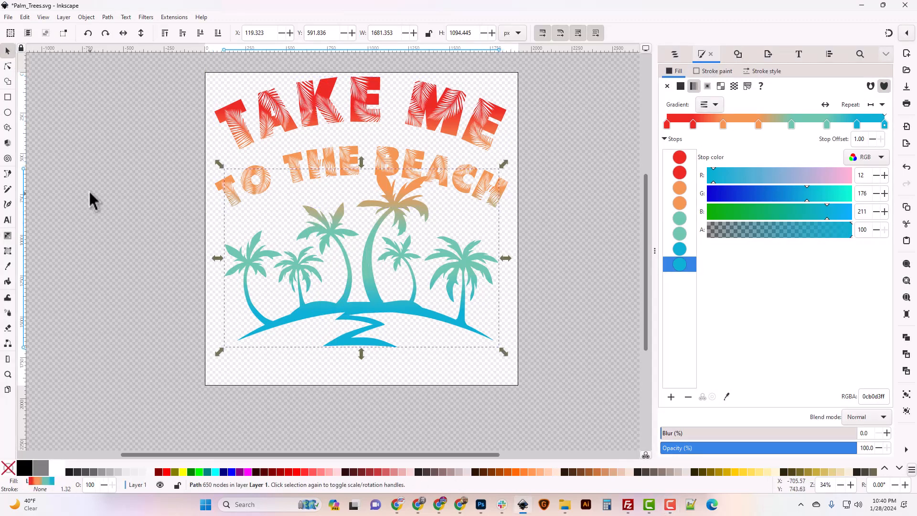
left_click(8, 236)
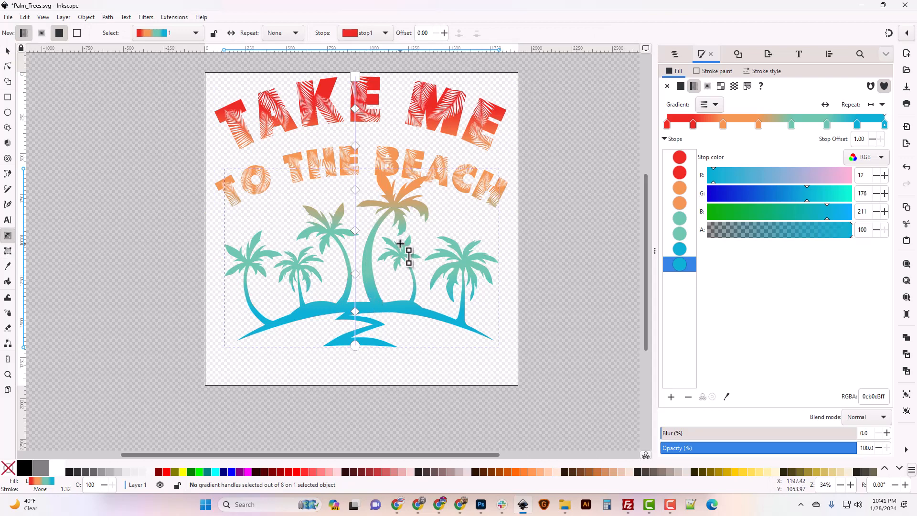
left_click(6, 51)
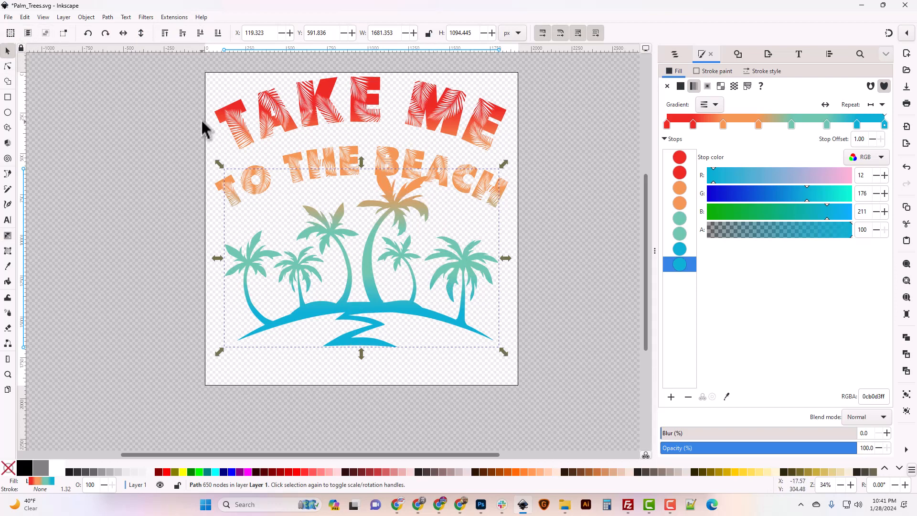
Step: With nothing selected, resize the page to fit the whole artwork of lettering and palm island
scroll(202, 129, "up", 5)
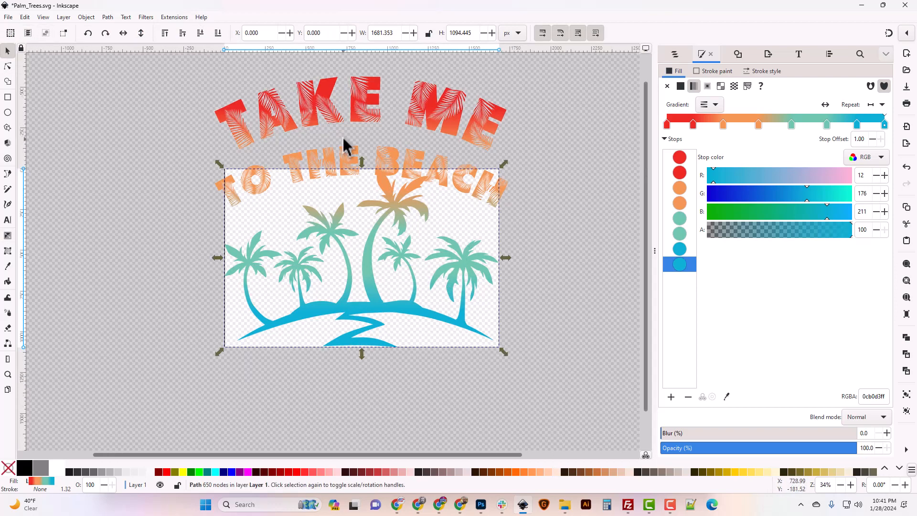
scroll(361, 209, "down", 8)
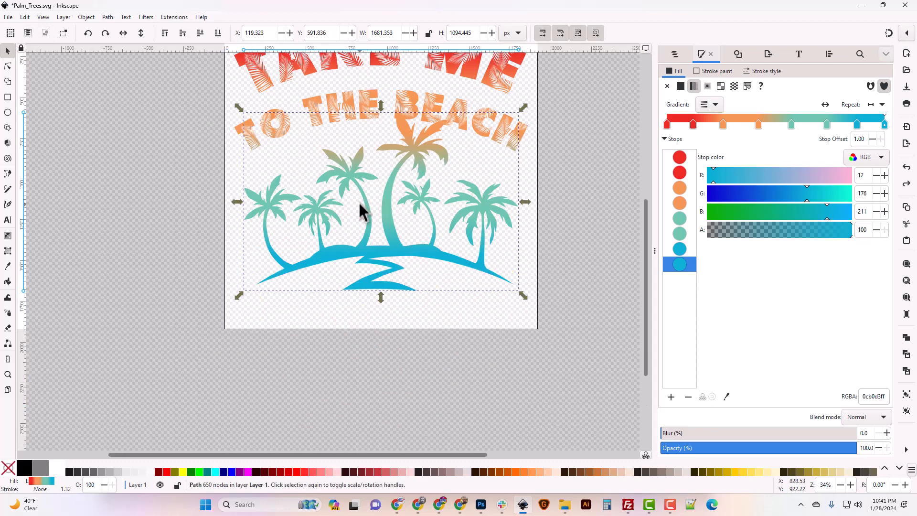
scroll(330, 208, "up", 6)
left_click(201, 125)
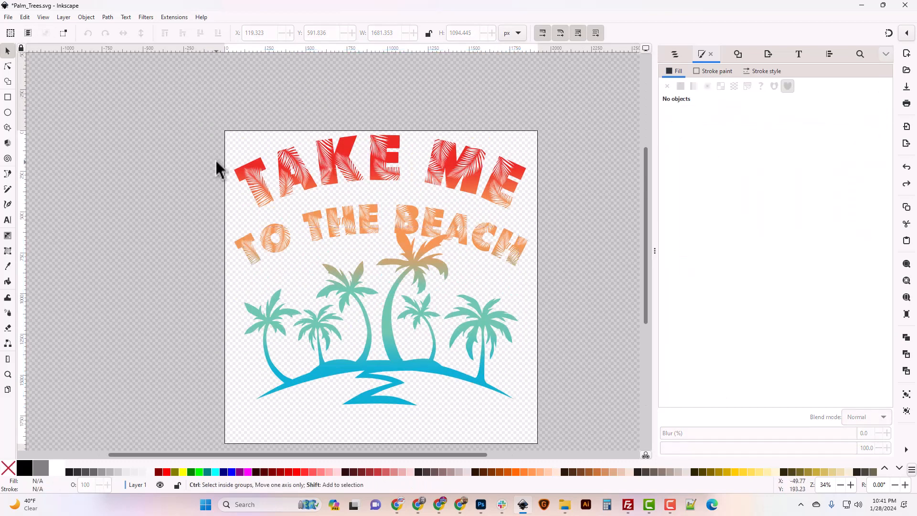
key("shift+ctrl+r")
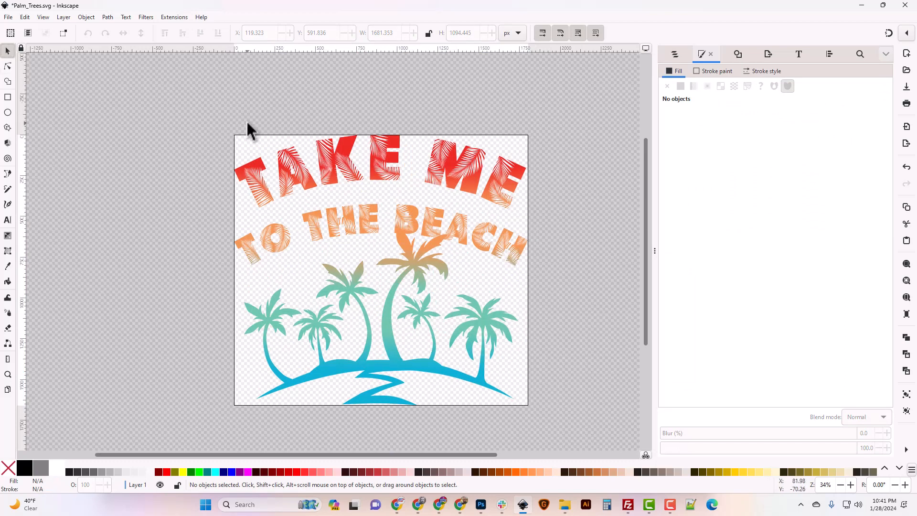
Step: Edit the lettering's nodes and select all nodes of the words TAKE ME
left_click(327, 168)
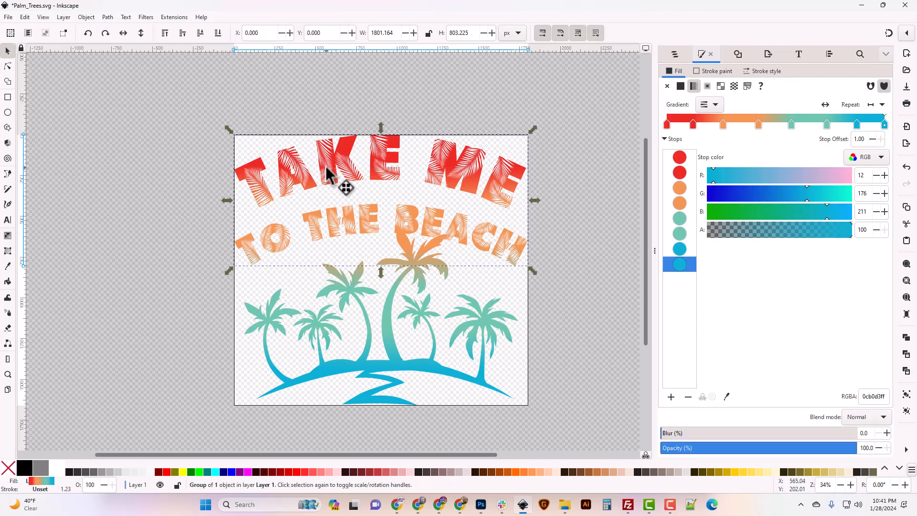
left_click(7, 66)
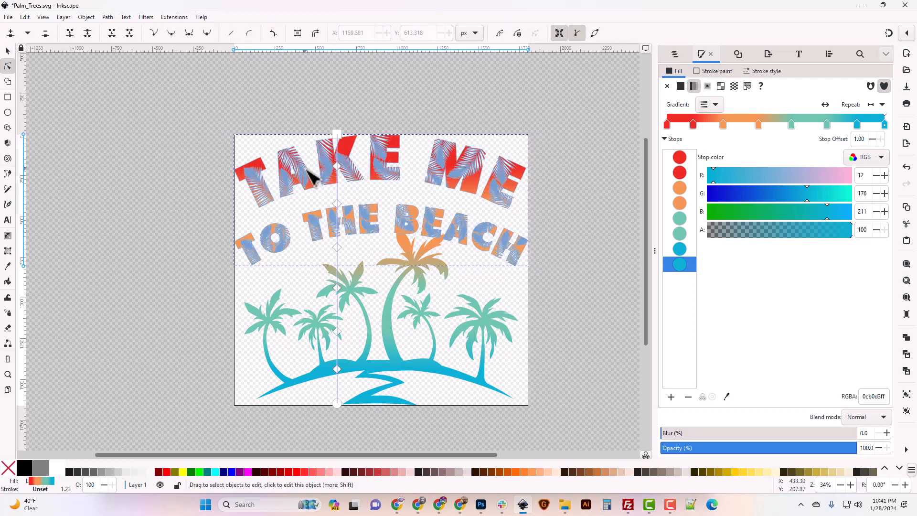
left_click(337, 188)
left_click_drag(192, 107, 402, 189)
left_click_drag(417, 194, 432, 196)
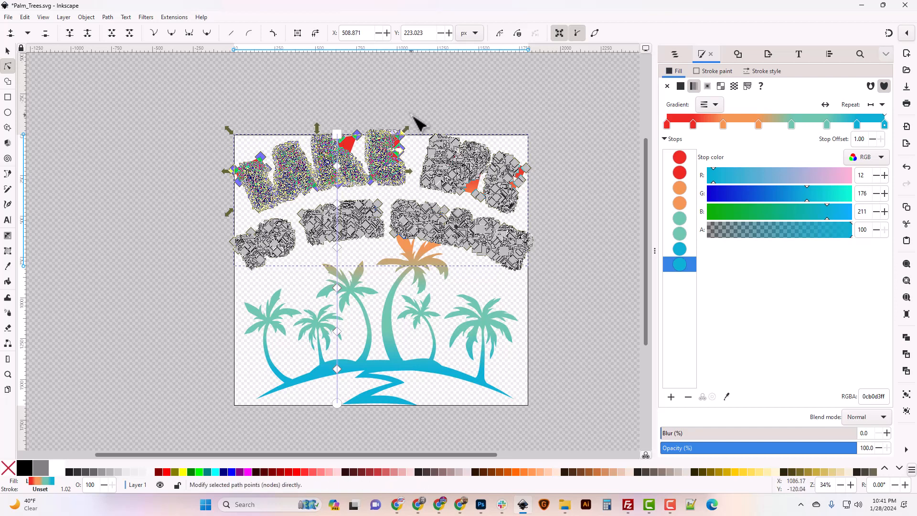
mouse_move(411, 115)
left_mouse_down()
mouse_move(495, 191)
mouse_move(525, 204)
mouse_move(507, 194)
left_mouse_up()
mouse_move(431, 119)
left_mouse_down()
mouse_move(532, 213)
mouse_move(486, 202)
mouse_move(497, 204)
left_mouse_up()
left_click_drag(464, 116, 533, 210)
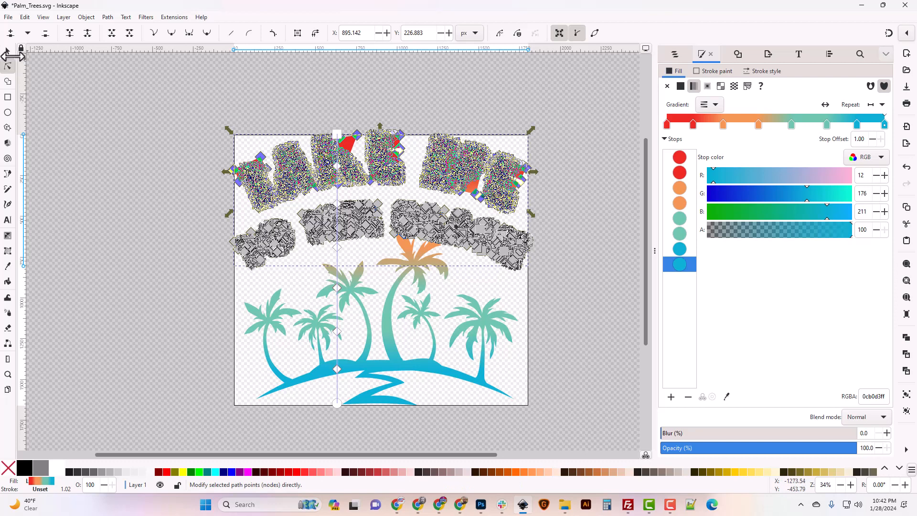
Step: Nudge the selected nodes of TAKE ME horizontally to X 901.142 px, and deselect the lettering
left_click(8, 51)
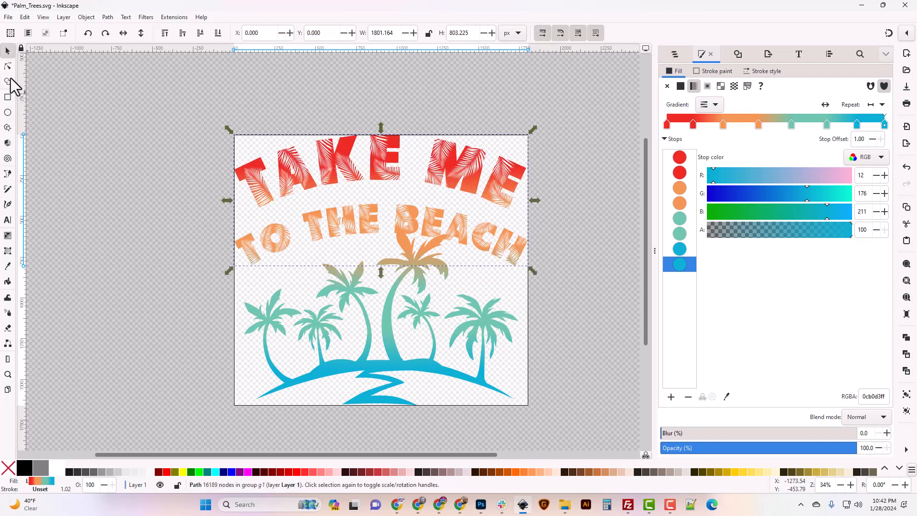
left_click(7, 66)
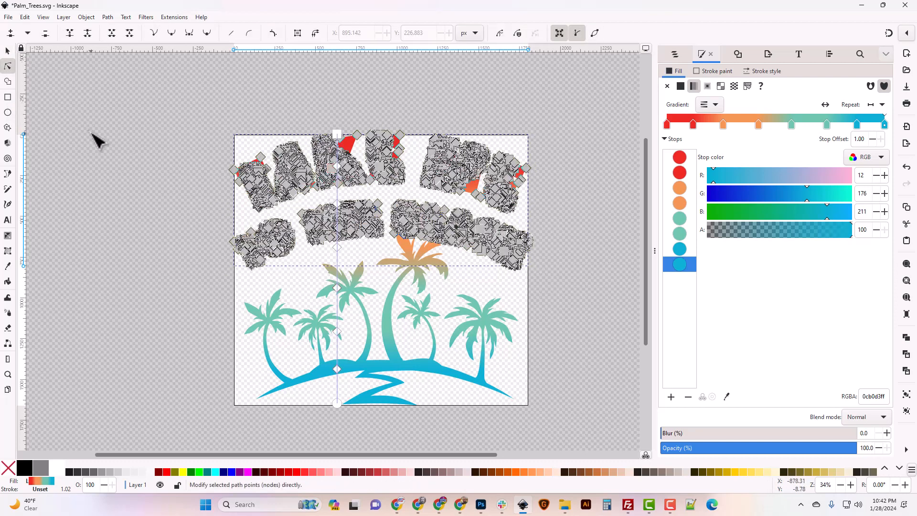
scroll(354, 99, "up", 2, "ctrl")
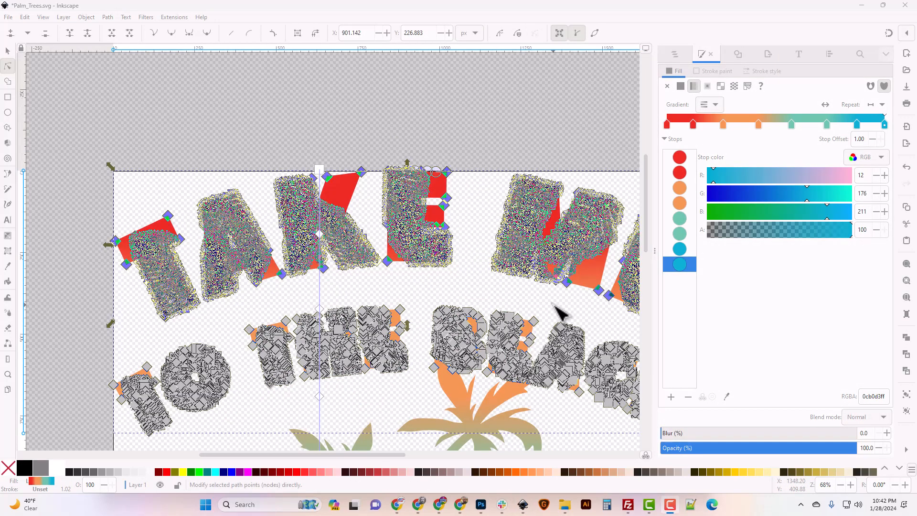
key("minus")
key("minus")
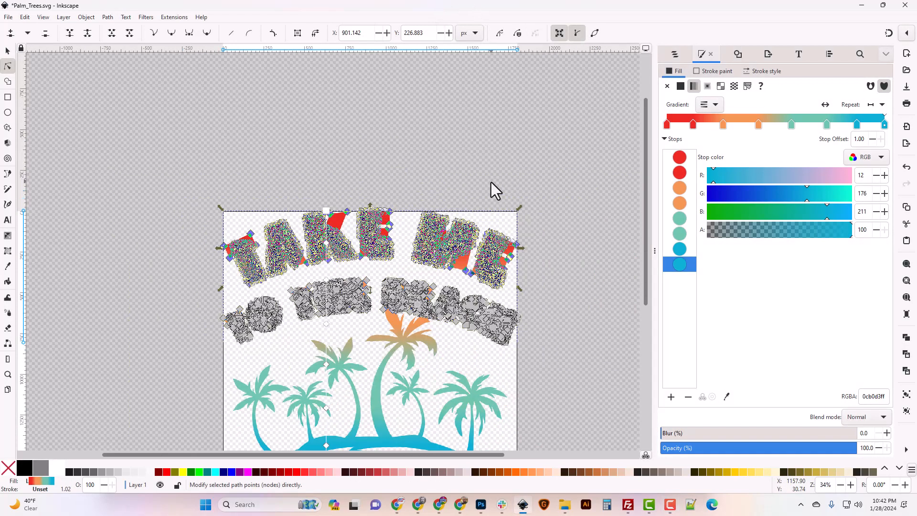
key("Right")
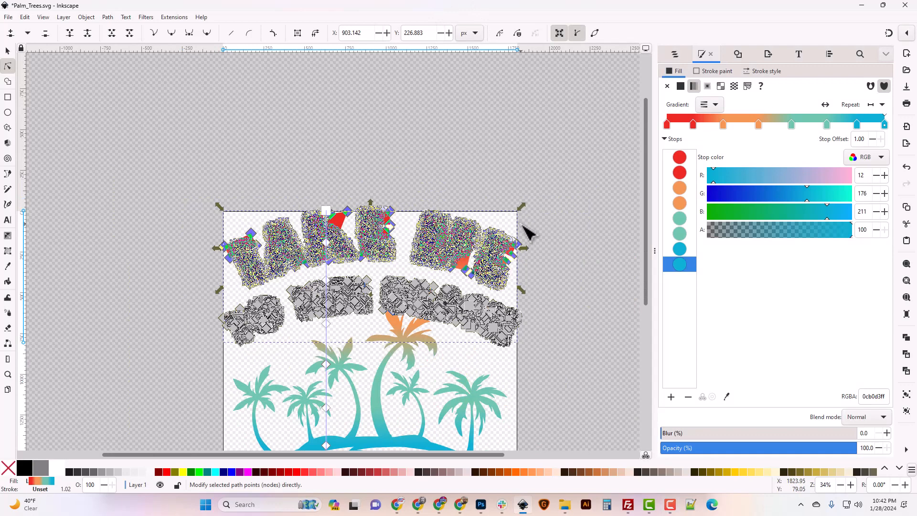
key("Left")
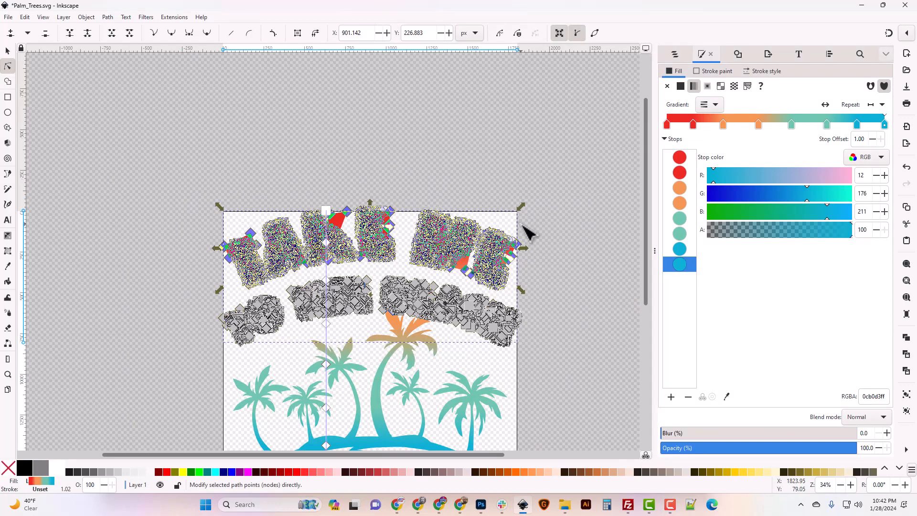
left_click(552, 260)
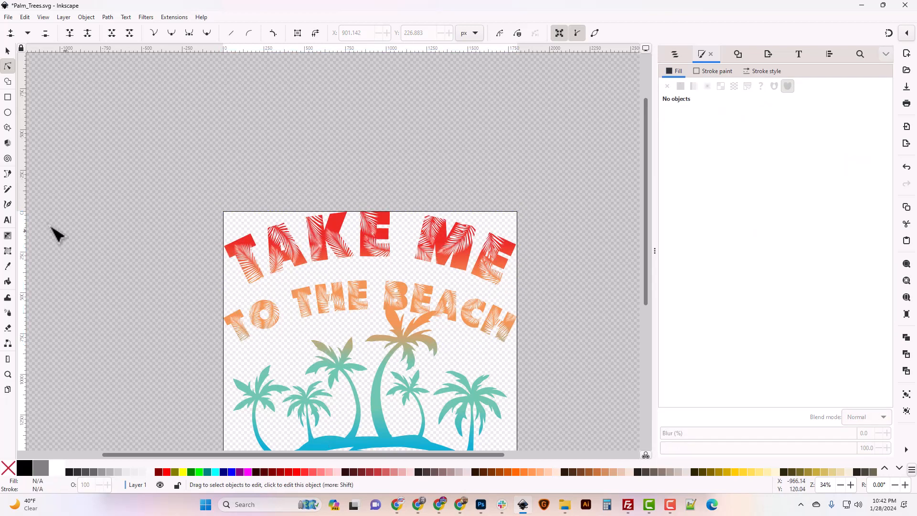
scroll(334, 248, "down", 2)
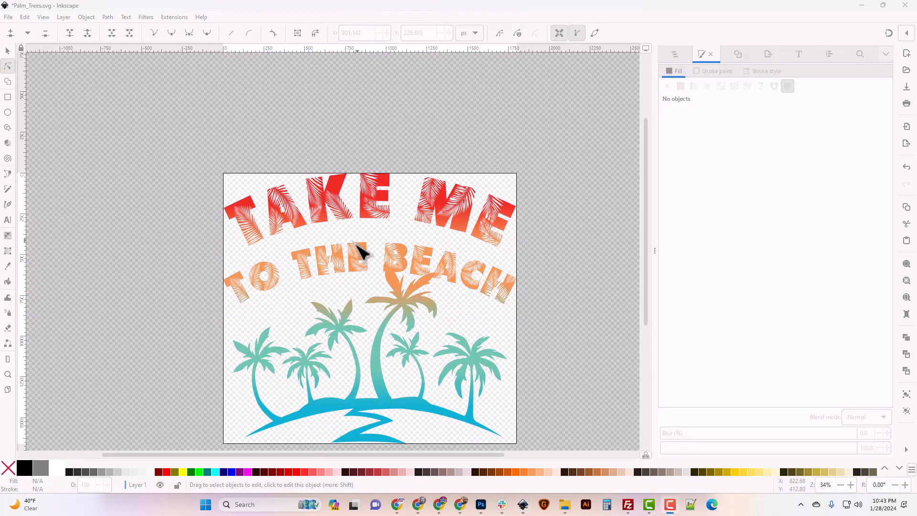